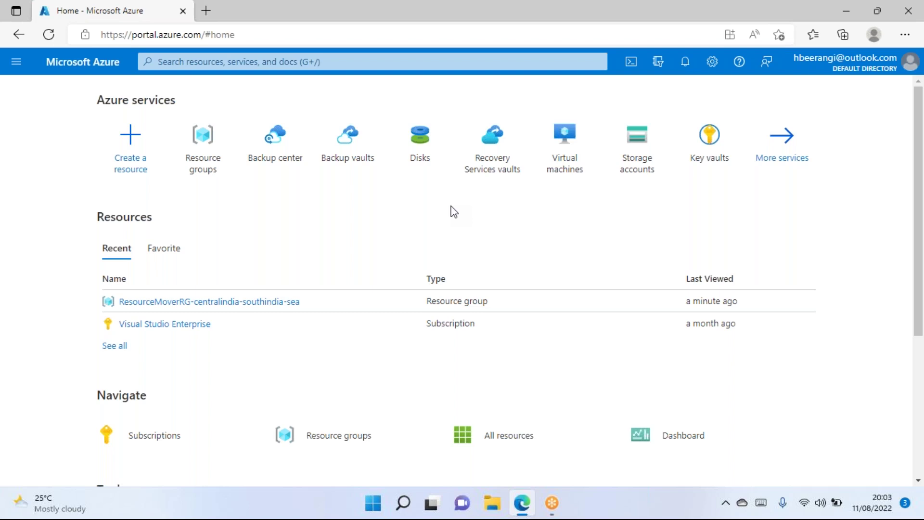
Launch Notepad from the Run box with 'notepad' and maximize its window.
key("super+r")
type("not")
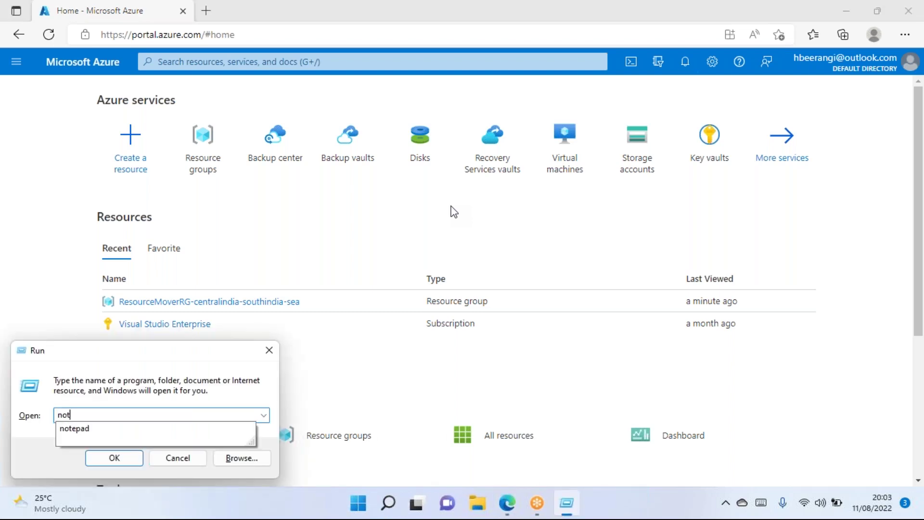
type("epad")
key("Return")
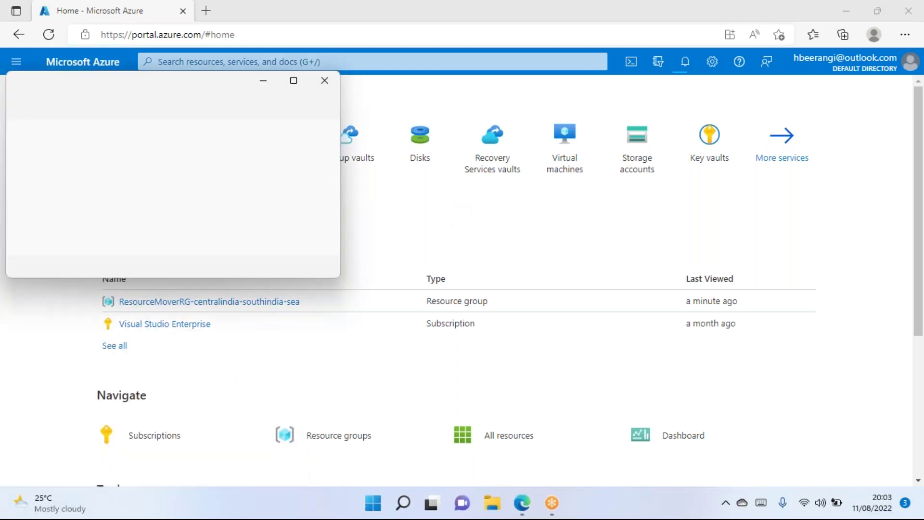
key("alt+f")
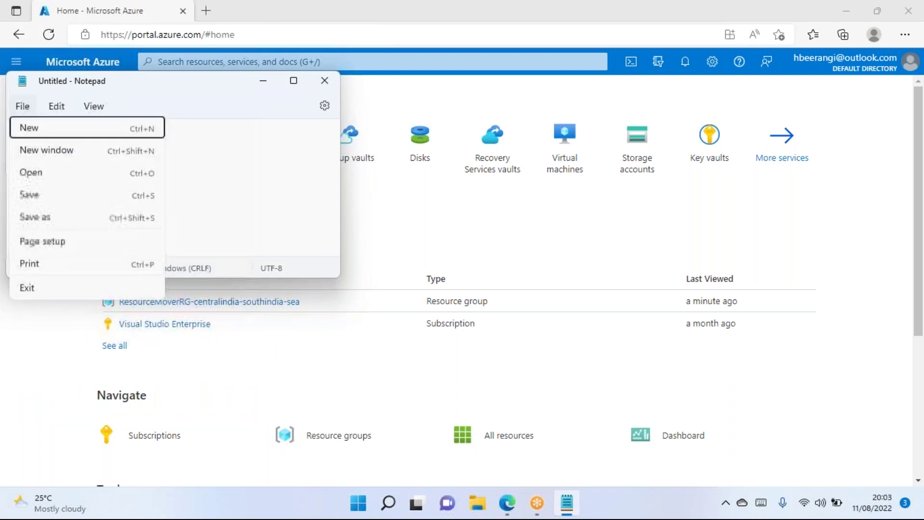
key("Escape")
left_click(293, 80)
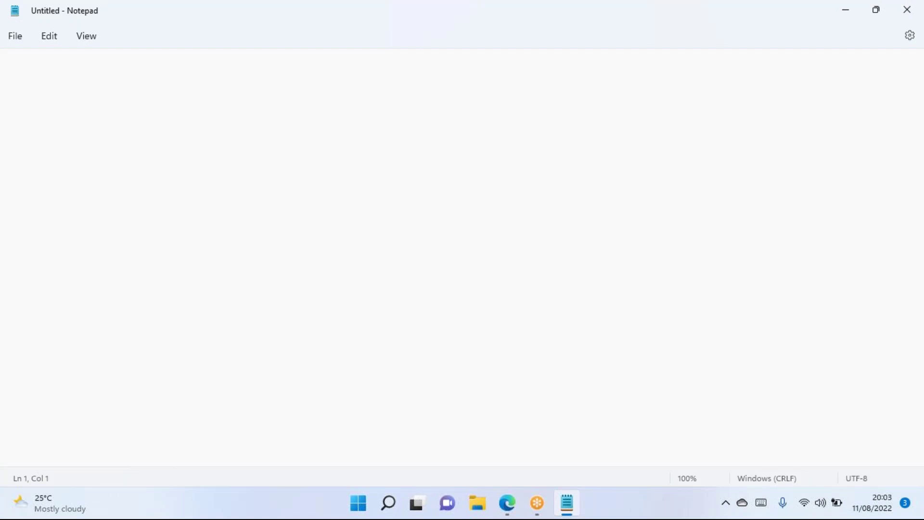
Type 'Activive Directory' on line 1 and 'Azure Active Directory(AAD)' on line 2.
type("A")
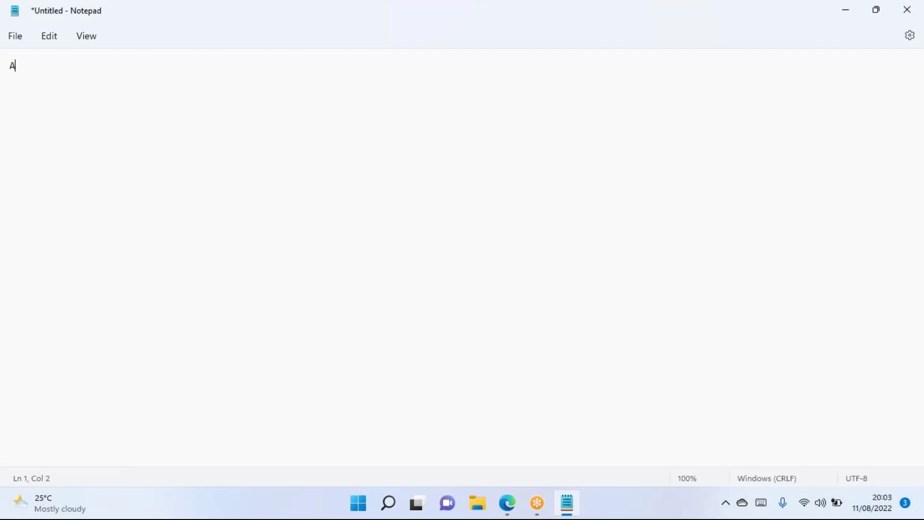
type("ctivi")
type("ve Direct")
type("ory")
key("Return")
type("Azure Active Director")
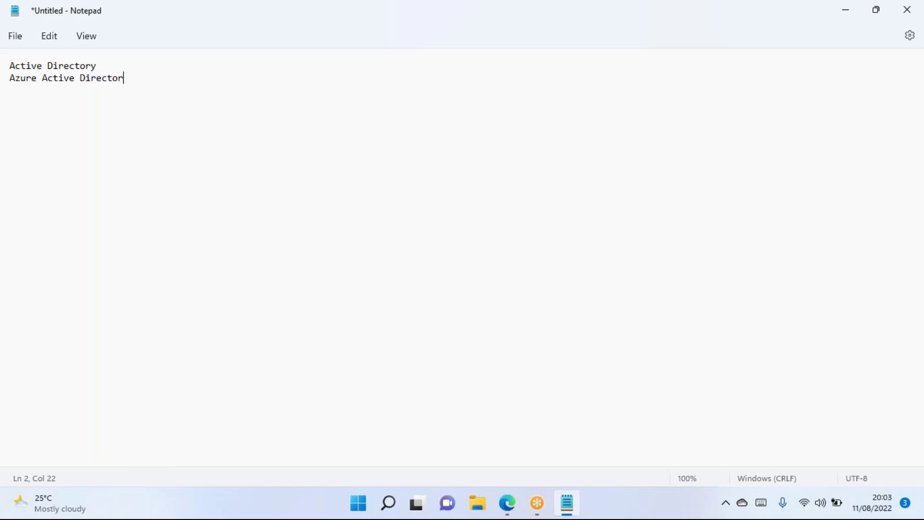
type("y(AAD)")
Extend line 1 with '(AD) - To centrally manage users and groups AD will be useful.', fixing typos.
left_click(133, 59)
type("(AD) -")
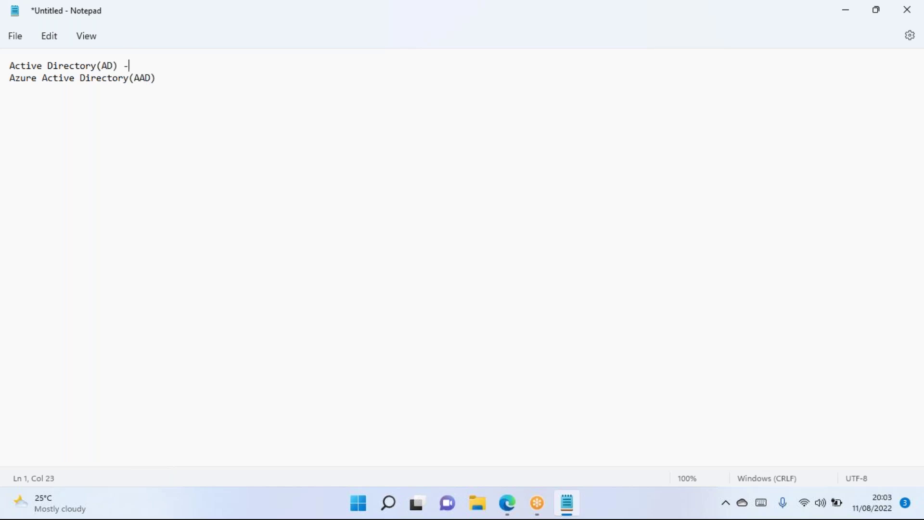
type(" To cenrally manage users and gor")
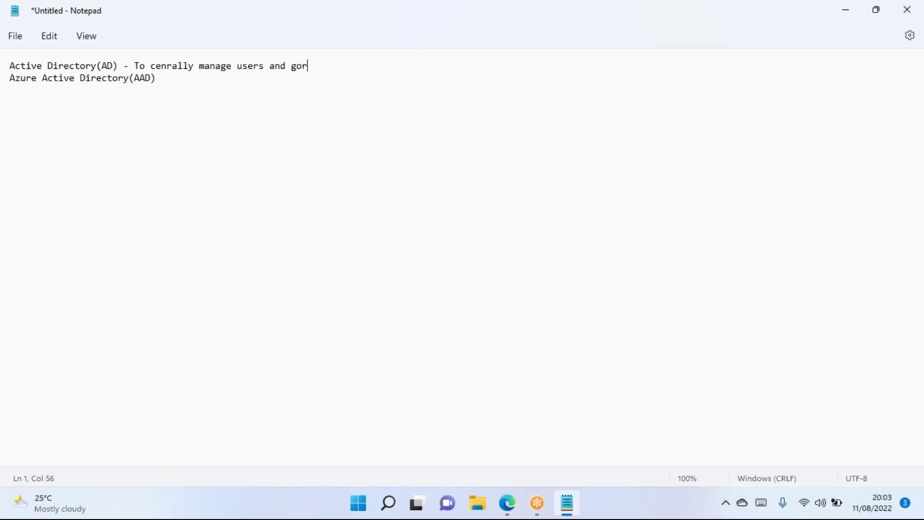
key("BackSpace")
type("roups ,")
left_click(166, 66)
type("t")
left_click(364, 66)
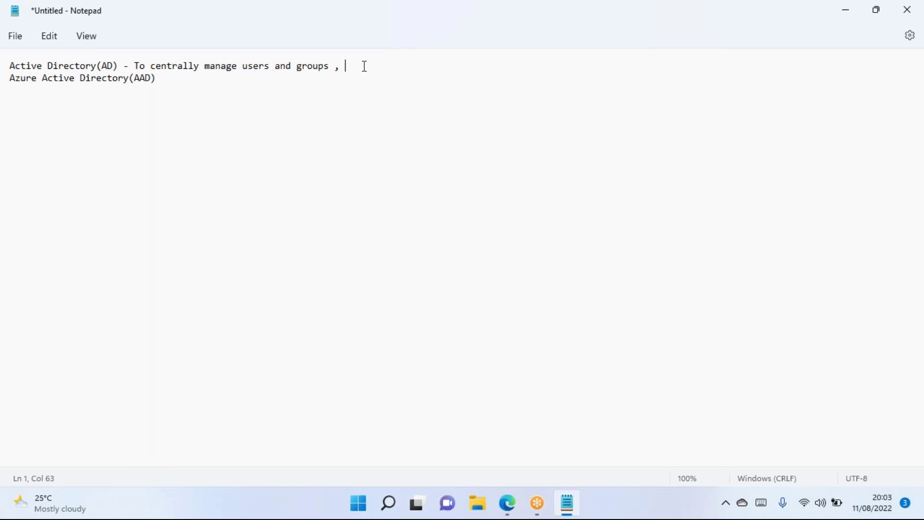
type("AD will be useful.")
left_click_drag(114, 66, 4, 53)
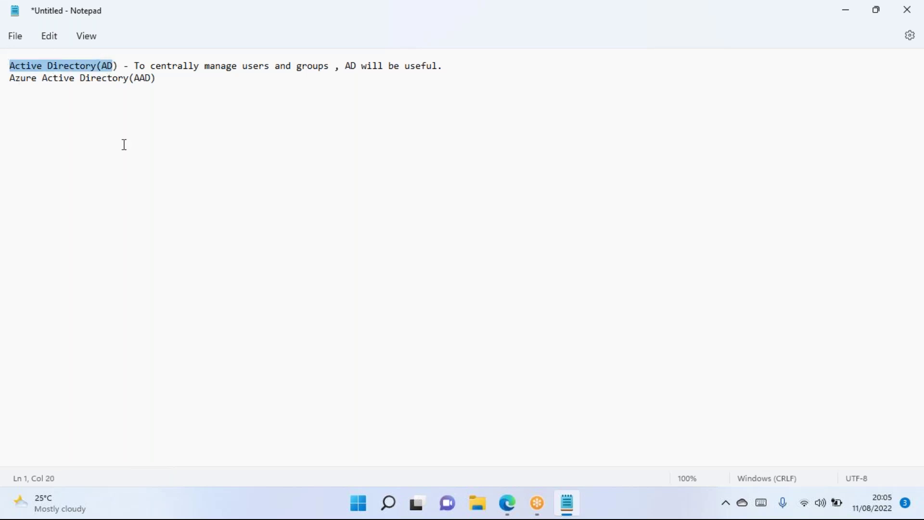
left_click(187, 162)
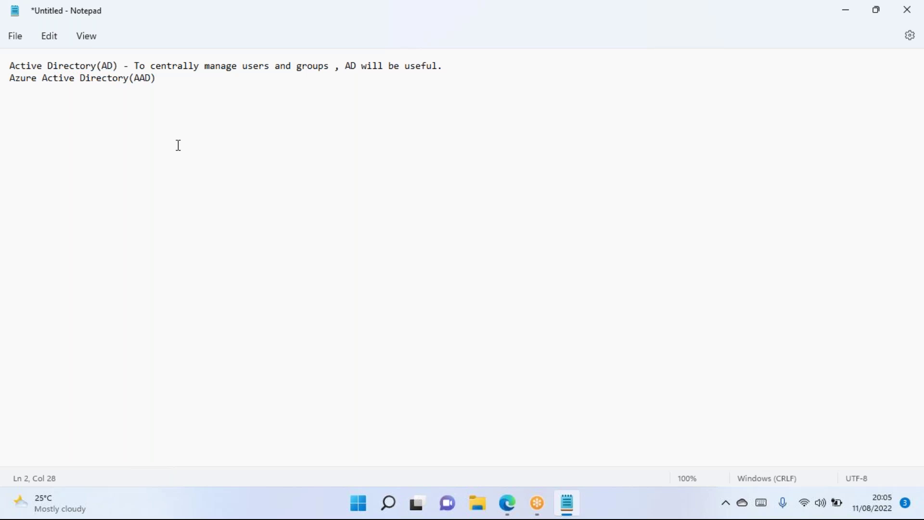
left_click_drag(128, 66, 165, 59)
left_click(272, 139)
left_click_drag(129, 65, 324, 68)
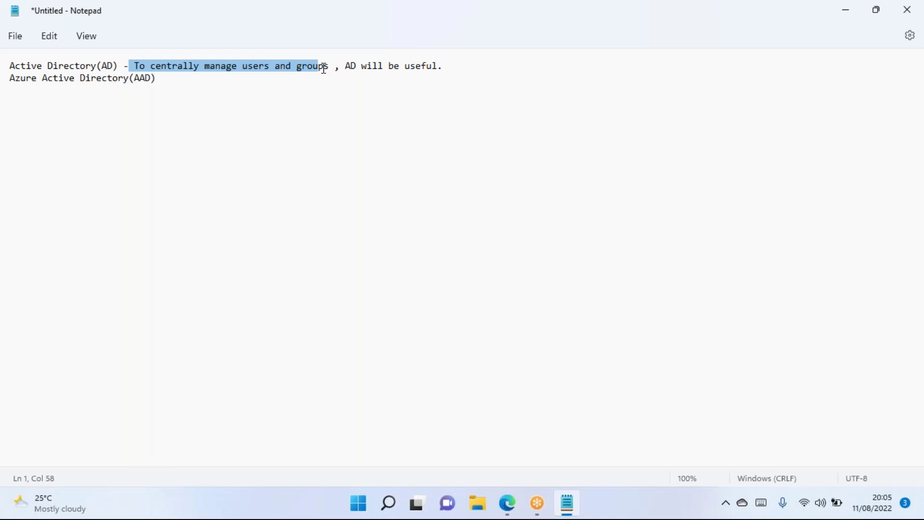
left_click(104, 65)
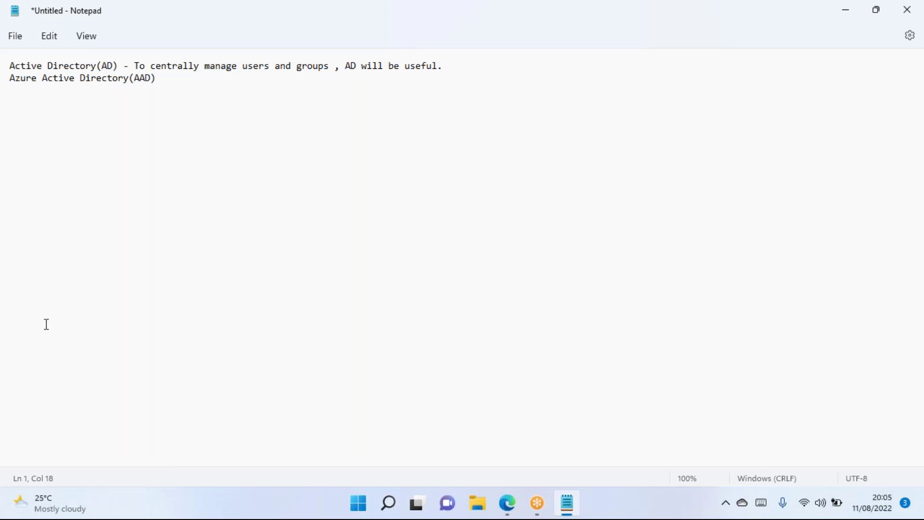
left_click_drag(118, 64, 10, 66)
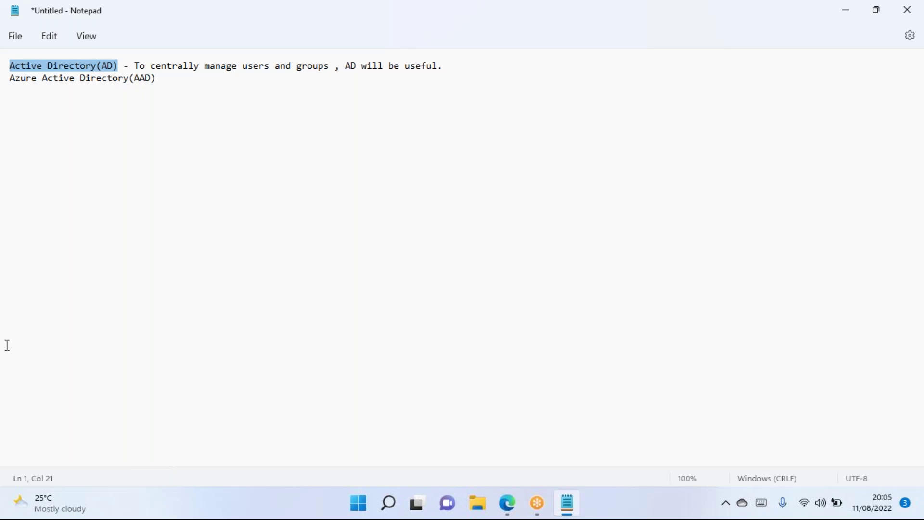
left_click_drag(165, 91, 8, 80)
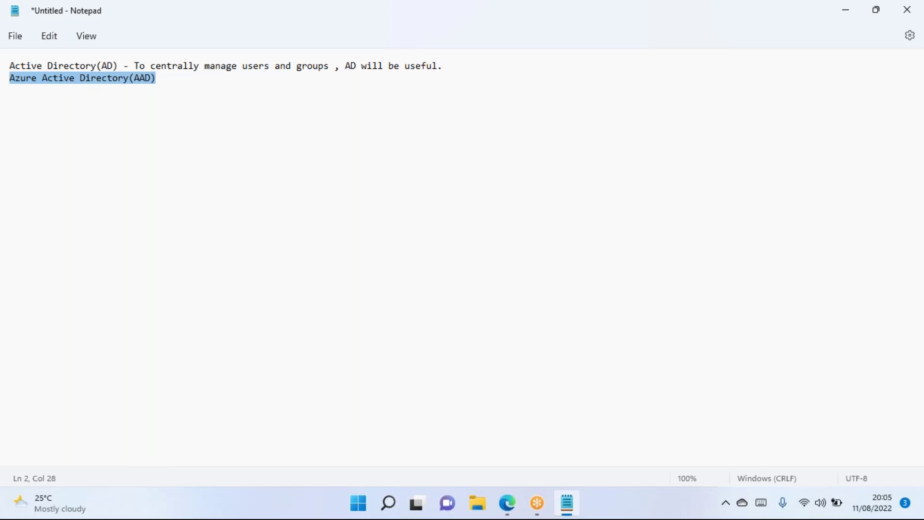
left_click(176, 212)
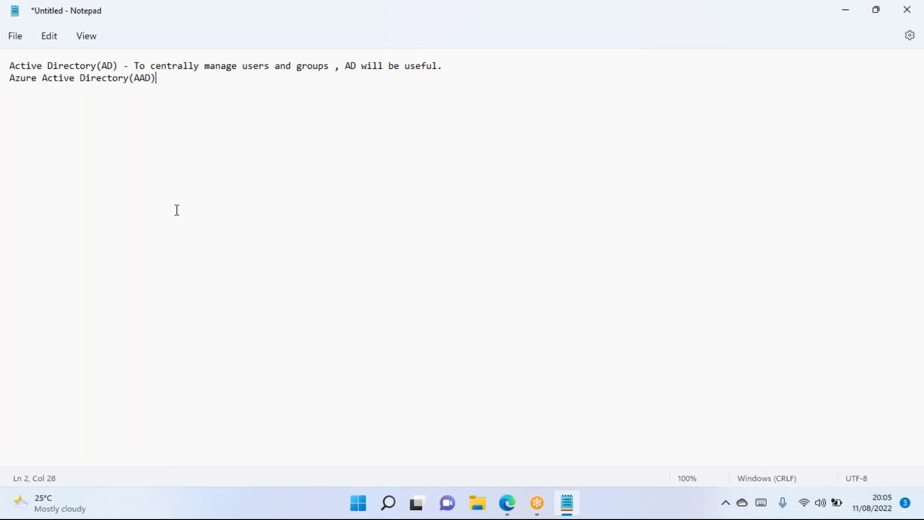
left_click_drag(168, 81, 7, 82)
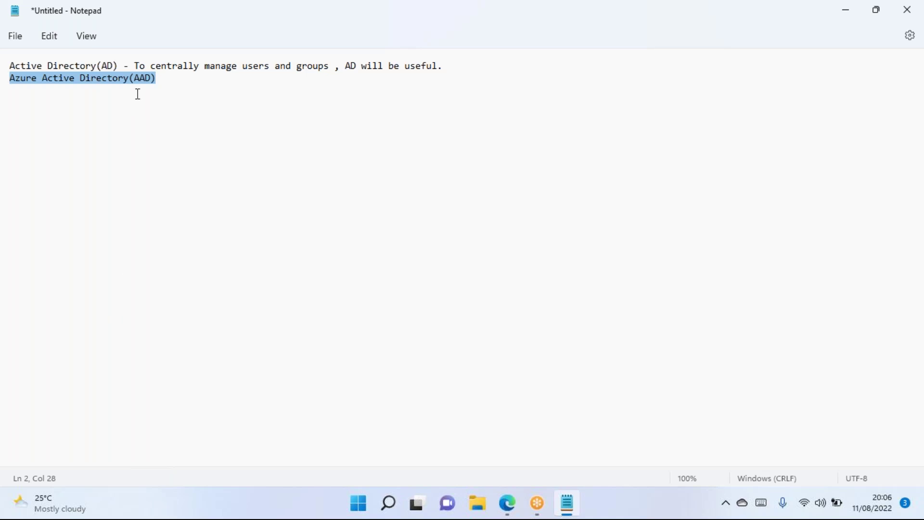
left_click_drag(119, 66, 7, 71)
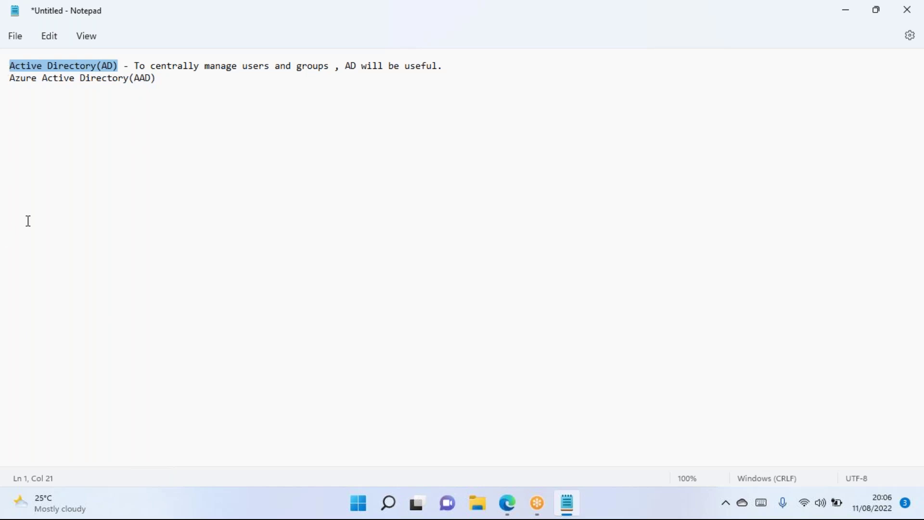
left_click(71, 78)
left_click_drag(118, 66, 7, 66)
Return to the Azure portal in Edge and open Virtual machines, which lists none yet.
left_click(511, 509)
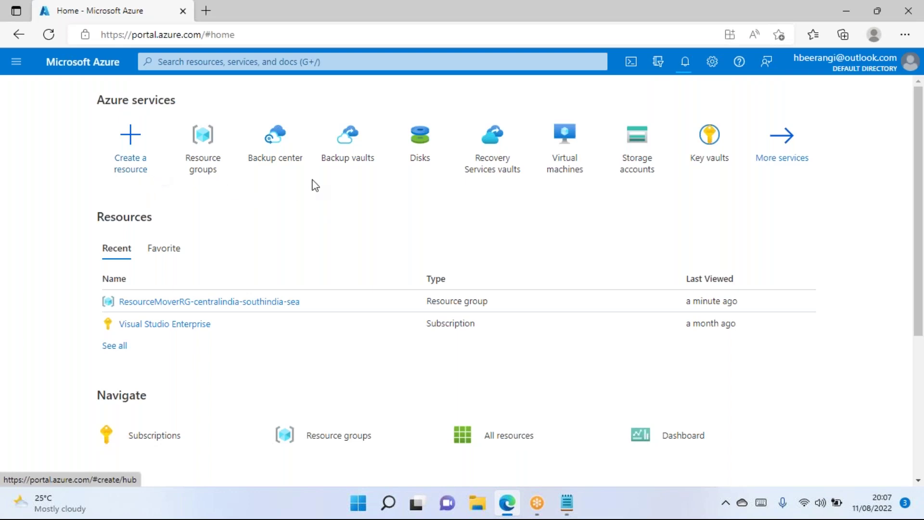
mouse_move(348, 144)
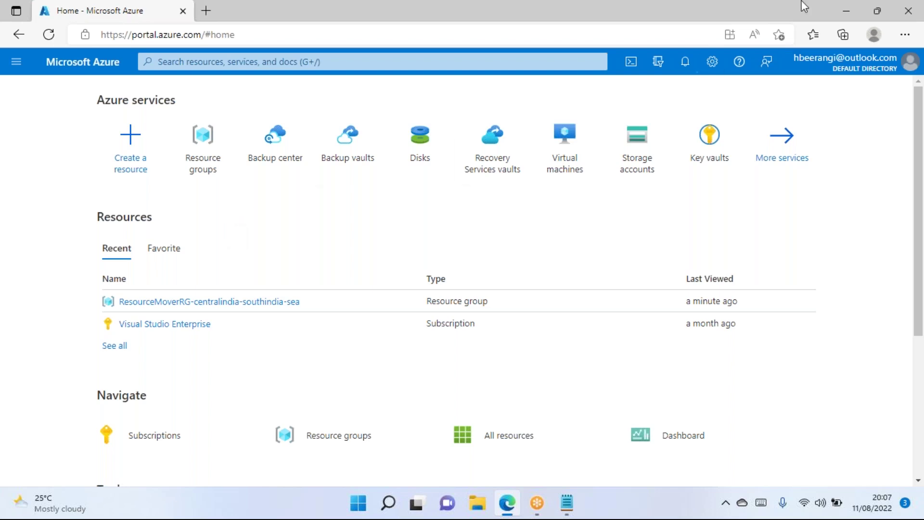
left_click(564, 144)
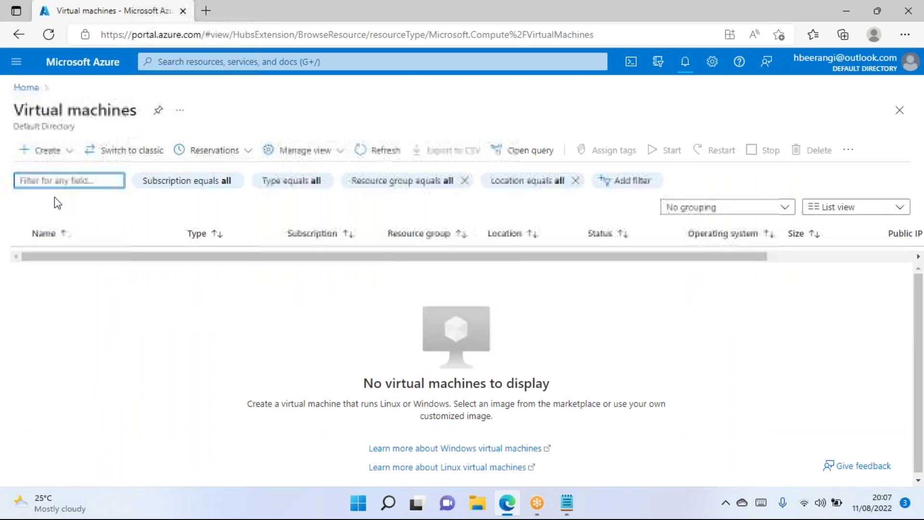
Start creating a new virtual machine in a new resource group named AD-VM-RG.
left_click(43, 157)
left_click(43, 157)
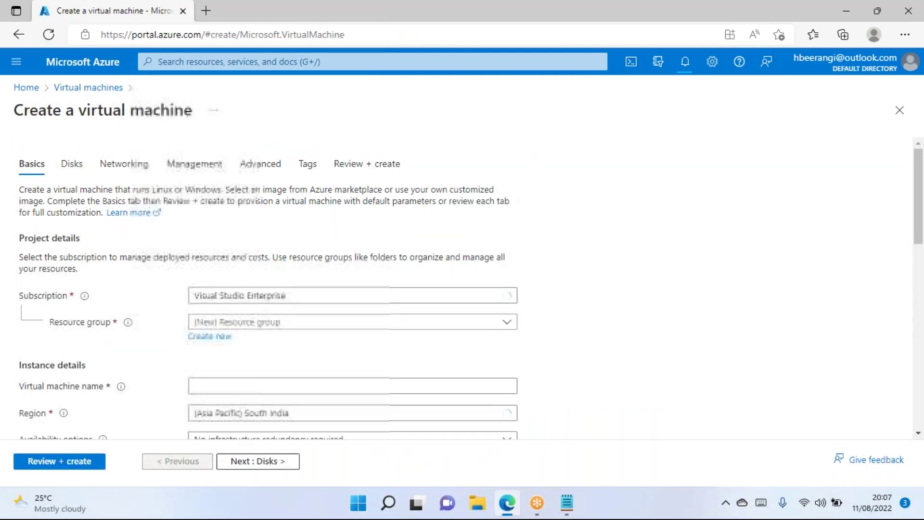
scroll(215, 161, "down", 3)
left_click(212, 156)
left_click(260, 246)
type("AD-VM")
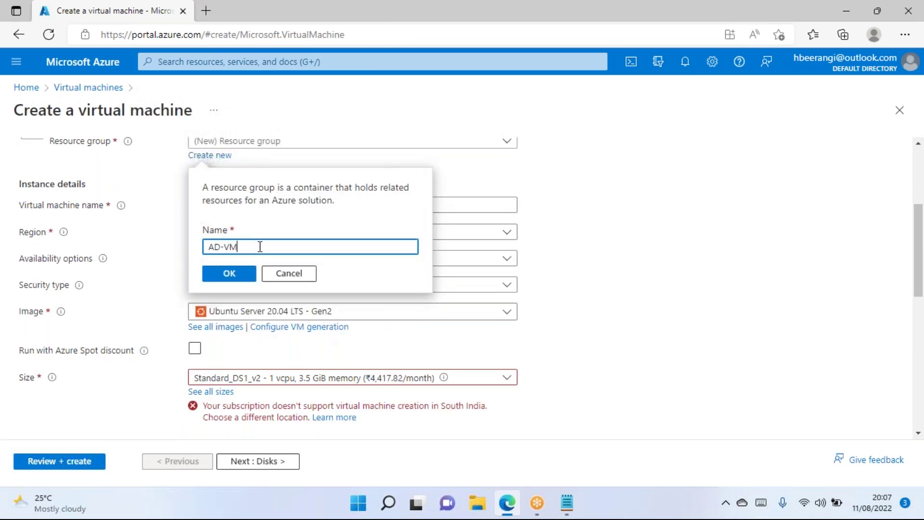
type("-RG")
left_click(230, 273)
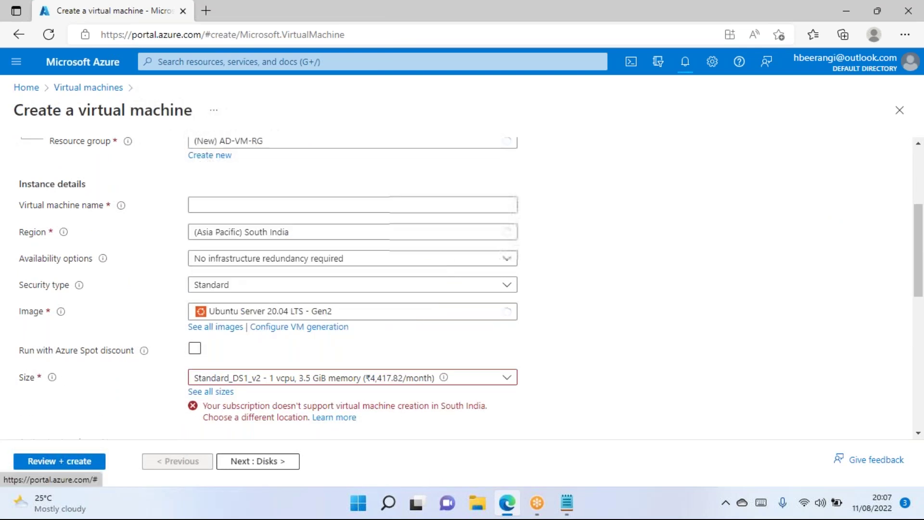
Name the VM AD-VM1, pick Southeast Asia, and choose no infrastructure redundancy.
left_click(233, 205)
type("ADM")
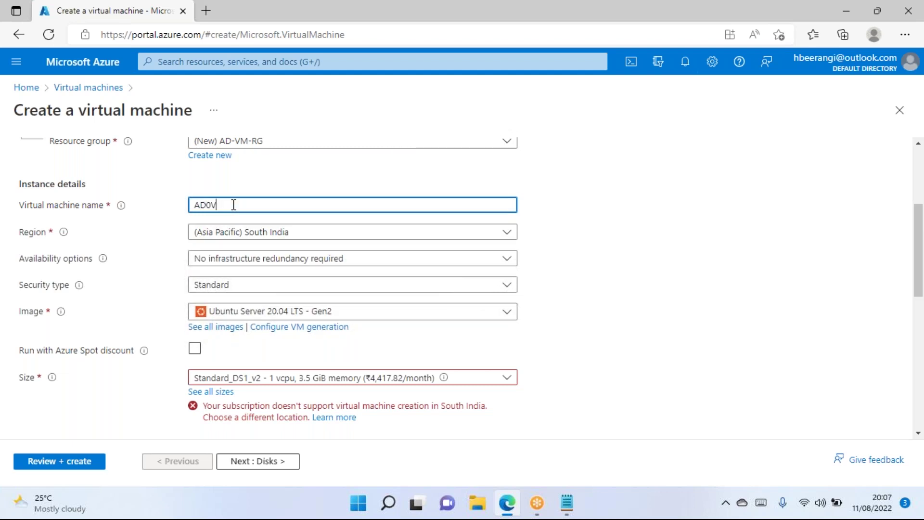
key("BackSpace")
type("-VM1")
left_click(323, 231)
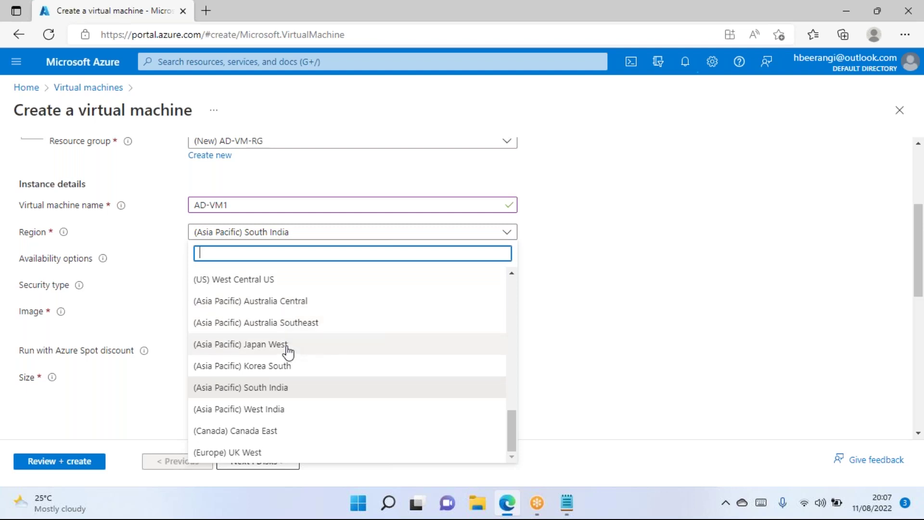
type("south")
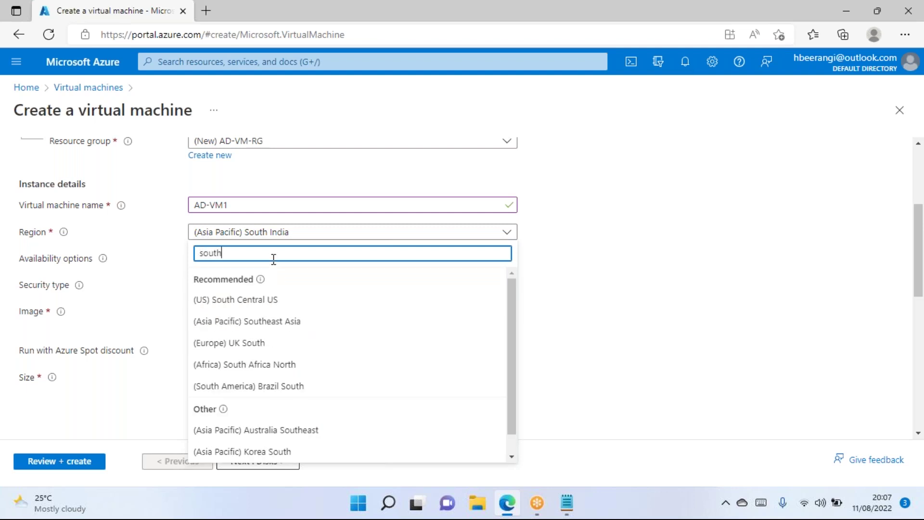
left_click(282, 321)
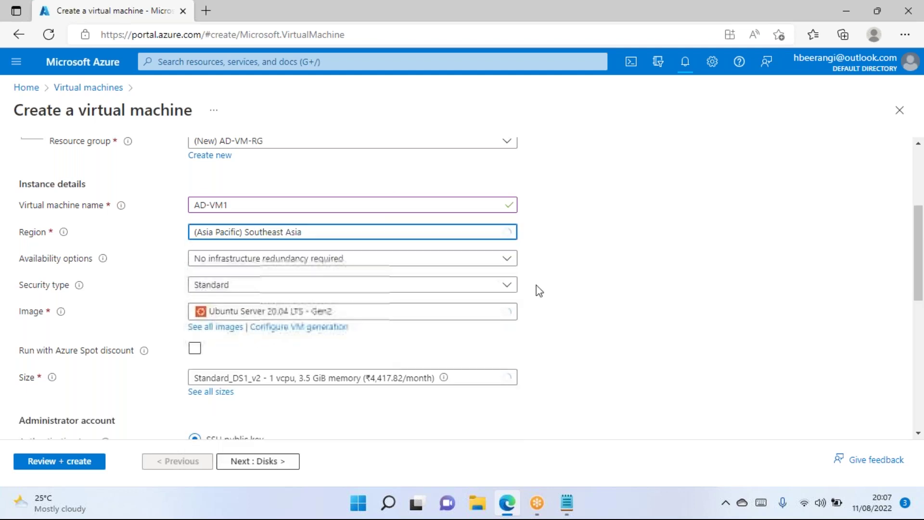
left_click(215, 260)
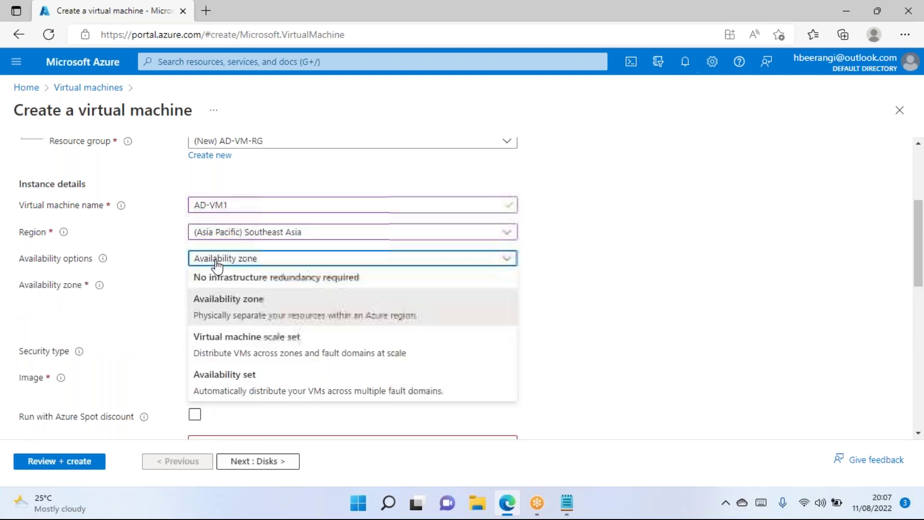
left_click(264, 284)
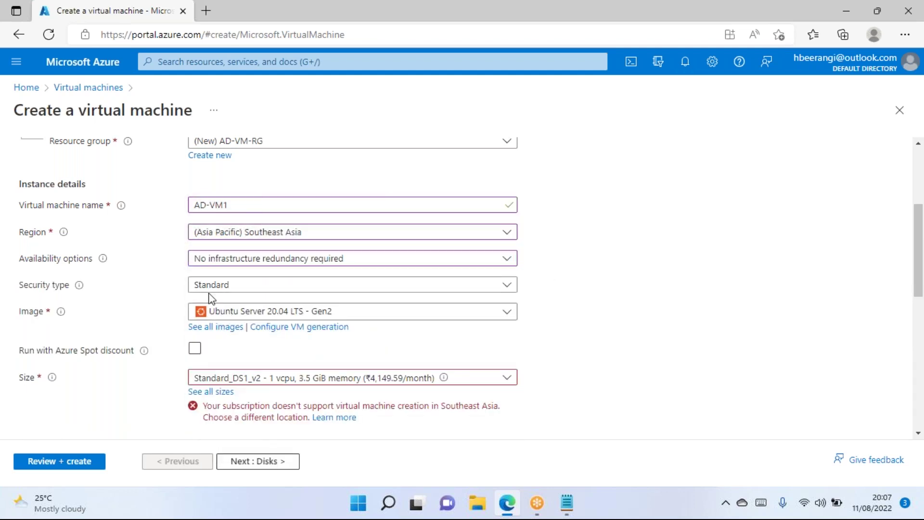
Choose the Windows Server 2019 Datacenter - Gen2 image, leave Spot off, and switch region to (US) East US.
left_click(234, 316)
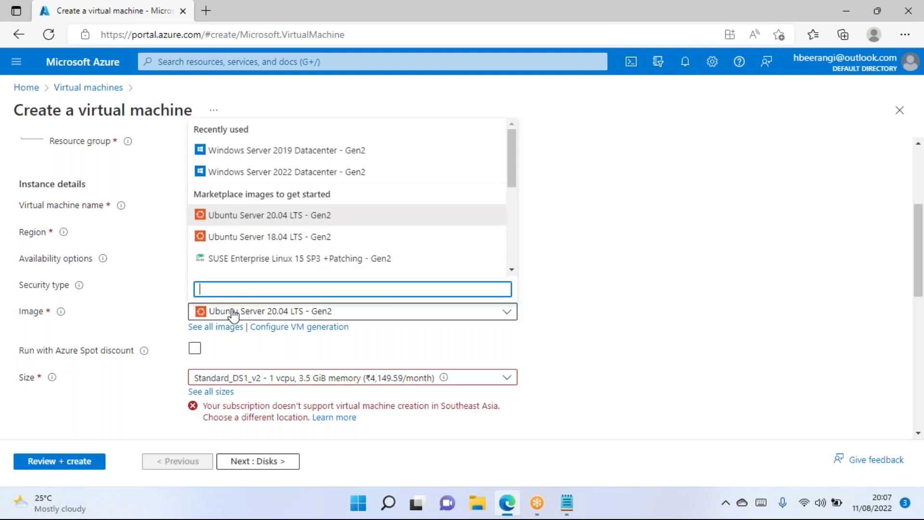
left_click(309, 153)
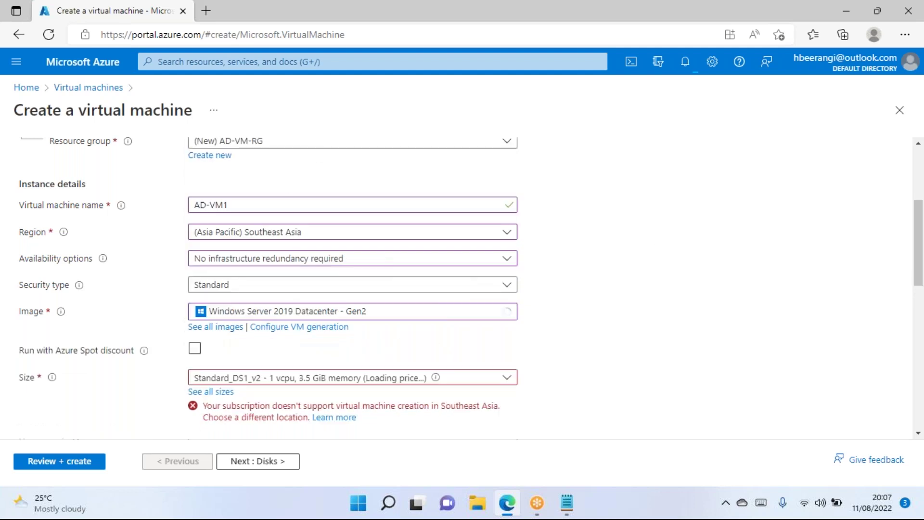
scroll(236, 291, "down", 2)
left_click(195, 258)
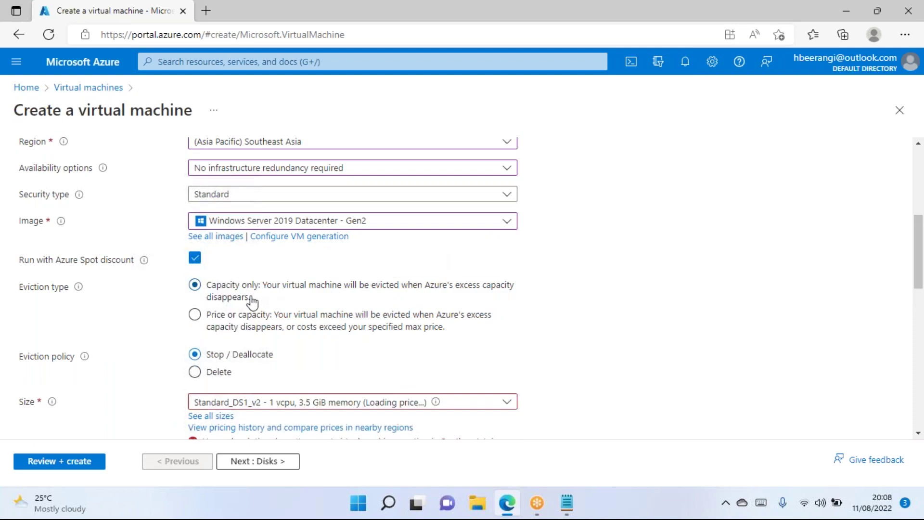
left_click(194, 258)
scroll(634, 299, "down", 2)
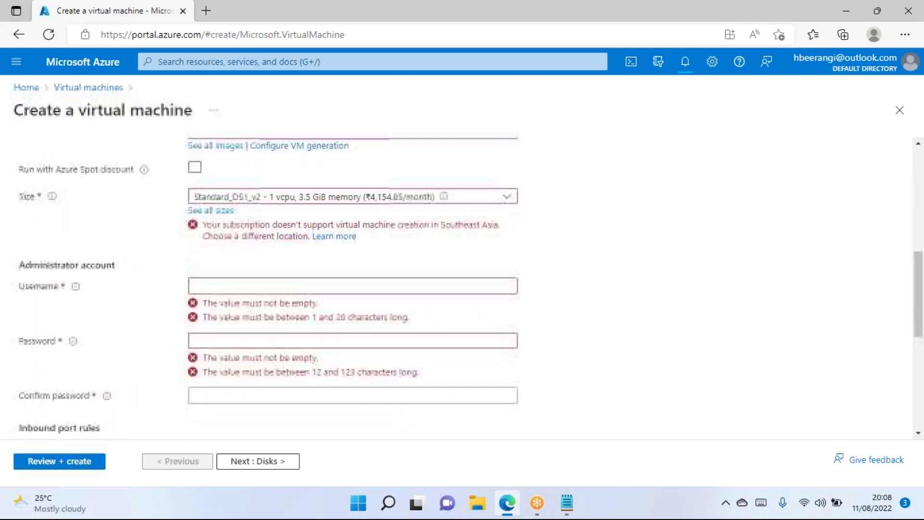
scroll(464, 256, "up", 2)
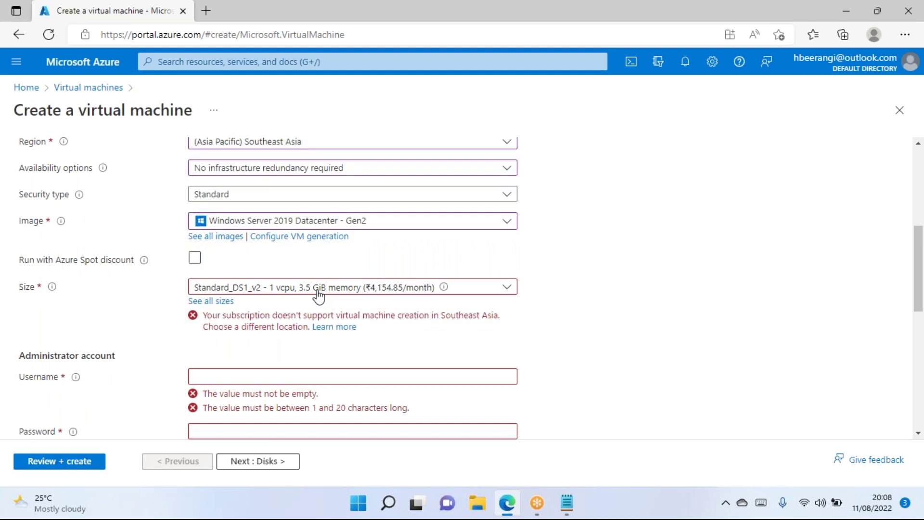
scroll(317, 295, "up", 1)
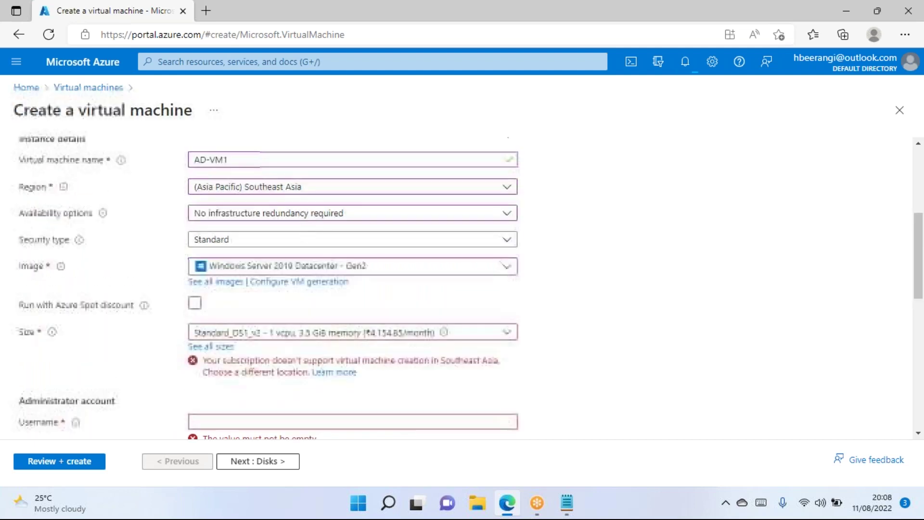
left_click(321, 191)
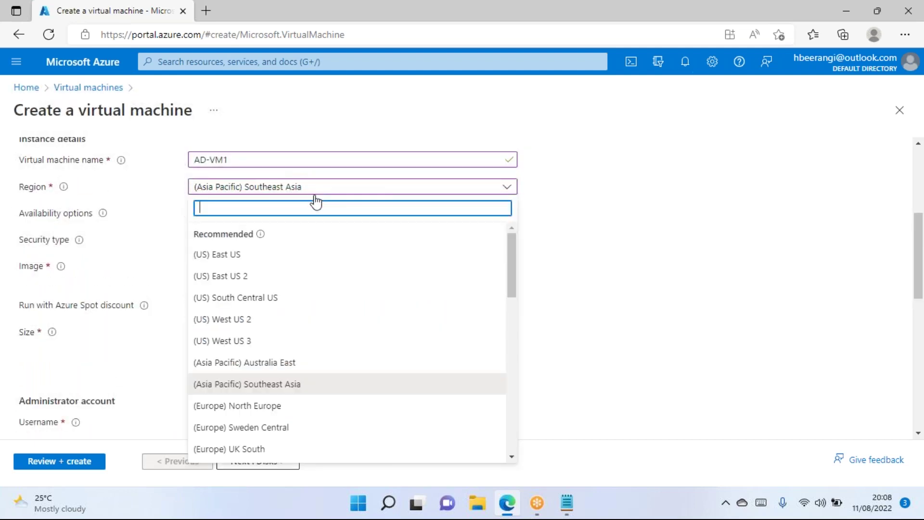
left_click(237, 258)
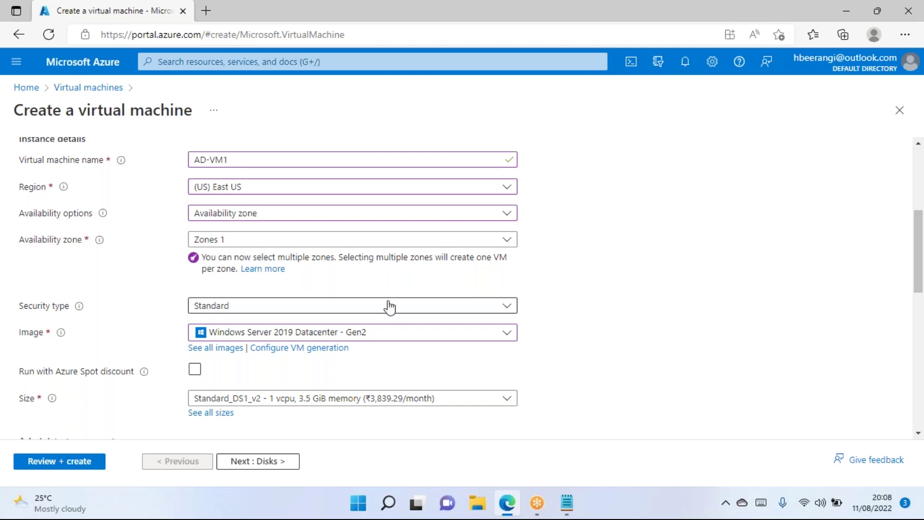
Enter the administrator username and type the account password.
scroll(392, 305, "down", 2)
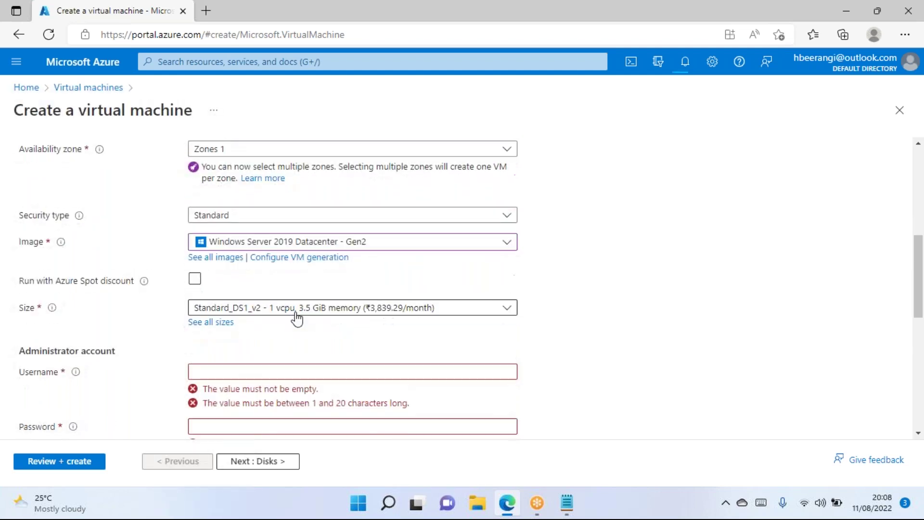
left_click(239, 368)
type("adminblr")
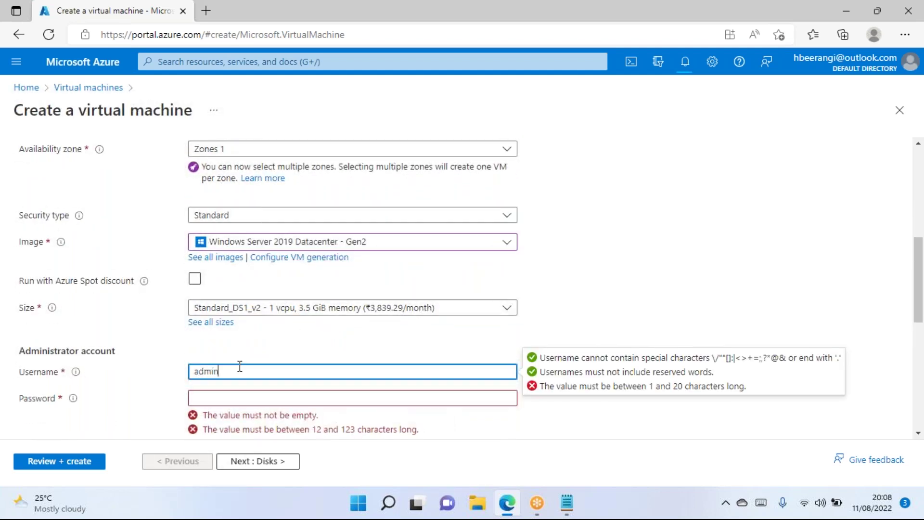
key("Tab")
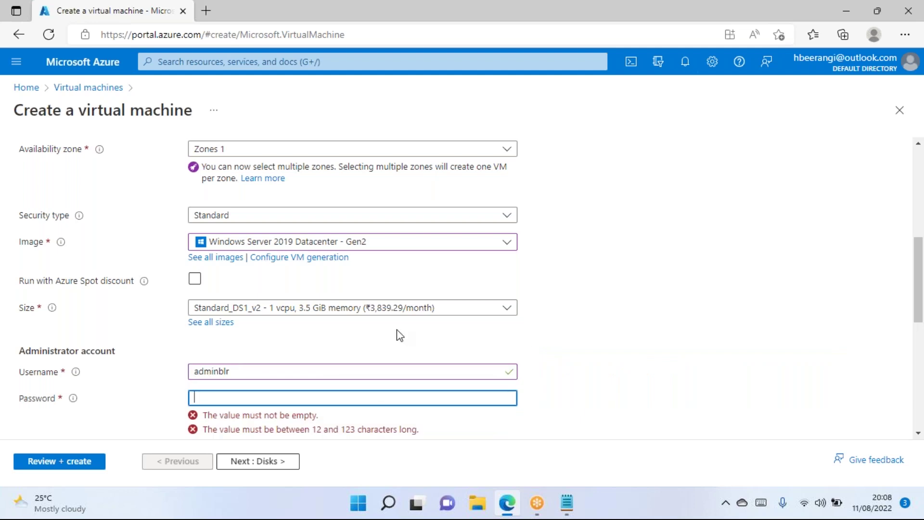
scroll(381, 341, "down", 1)
type("Passwor")
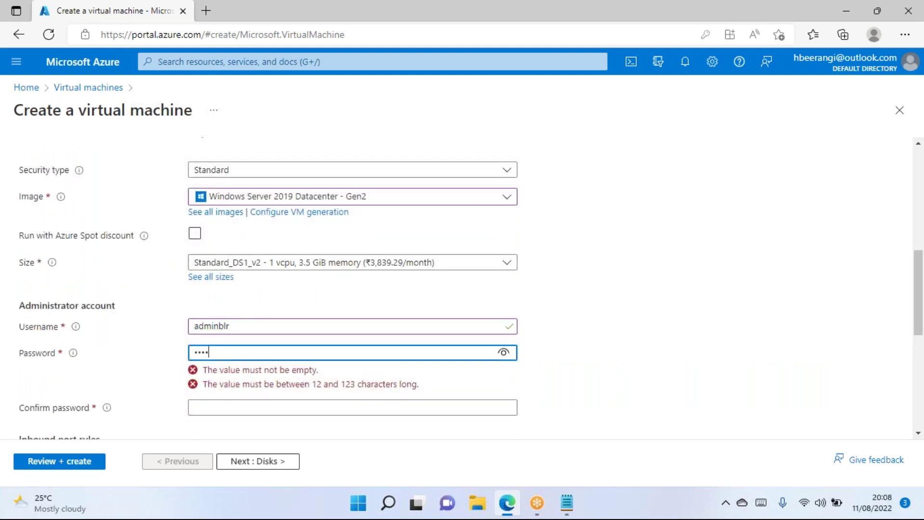
key("ctrl+a")
type("Password@1234")
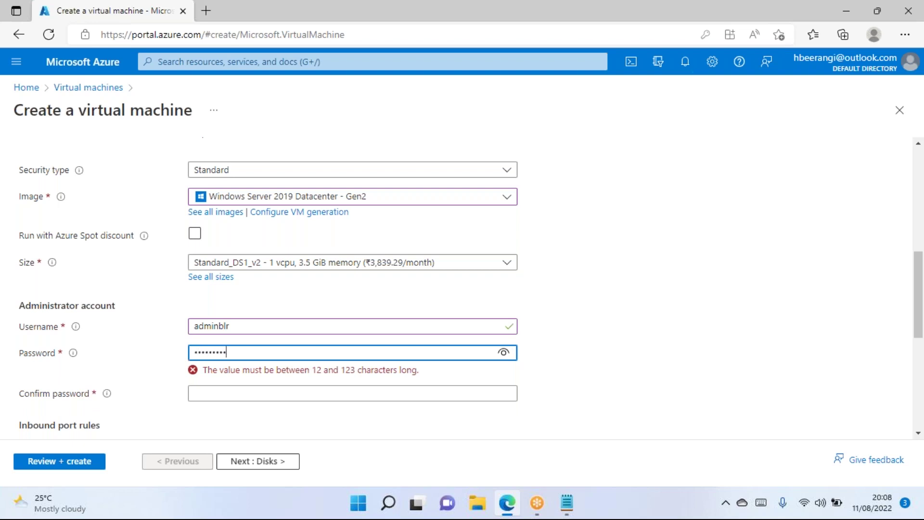
Re-enter the password in Confirm password so both entries match.
scroll(356, 311, "down", 2)
left_click(231, 289)
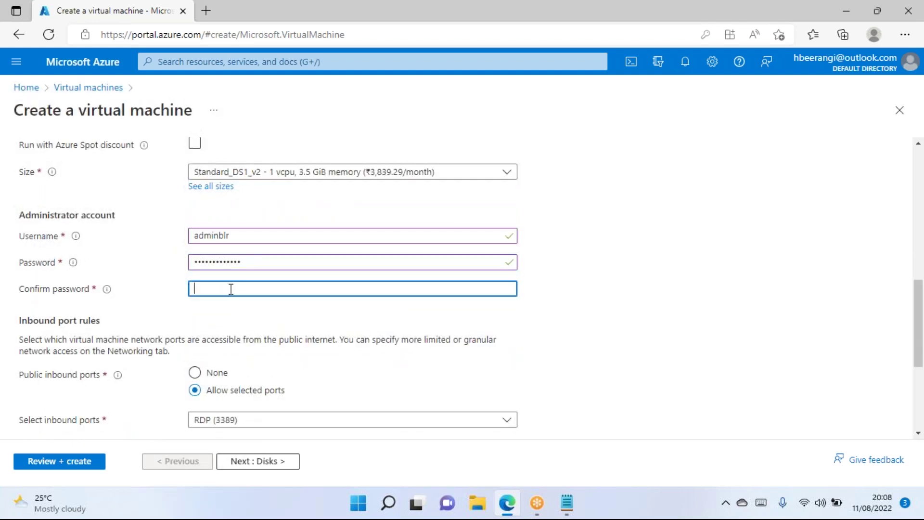
type("••••••")
key("ctrl+a")
type("••••••••")
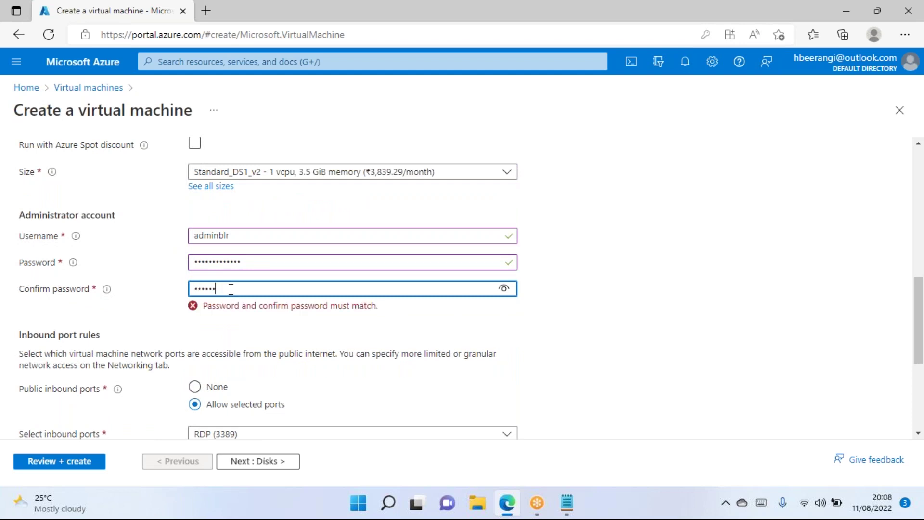
type("•••••")
left_click(640, 284)
left_click_drag(259, 289, 3, 296)
type("•••••••••••••")
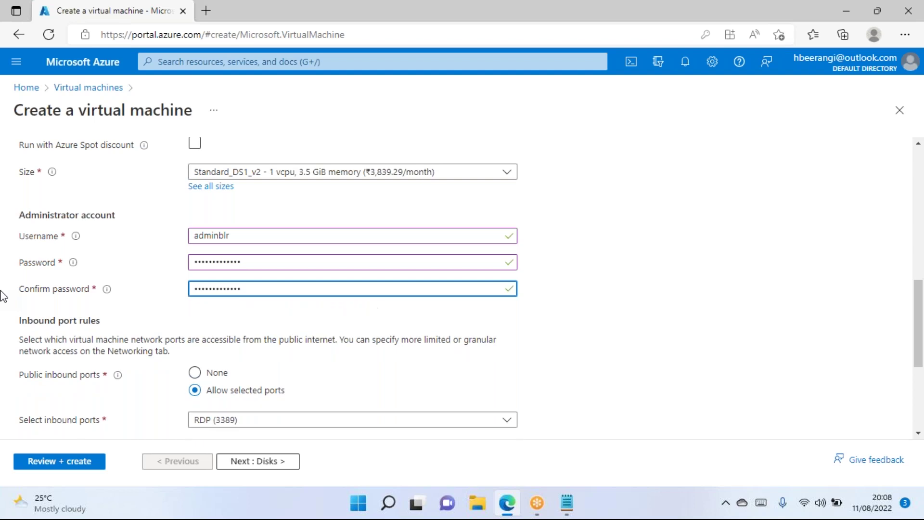
left_click(689, 274)
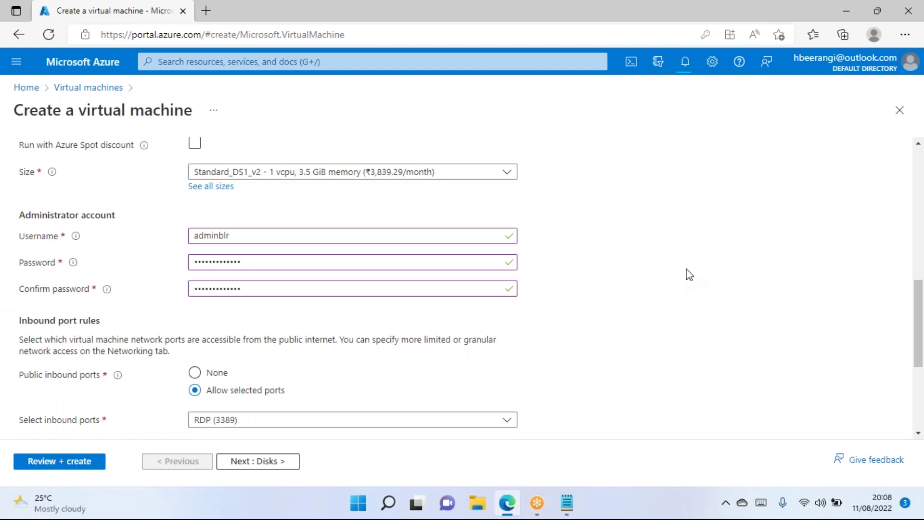
Keep the default Disks and Networking settings and advance to the Management tab.
scroll(689, 275, "down", 5)
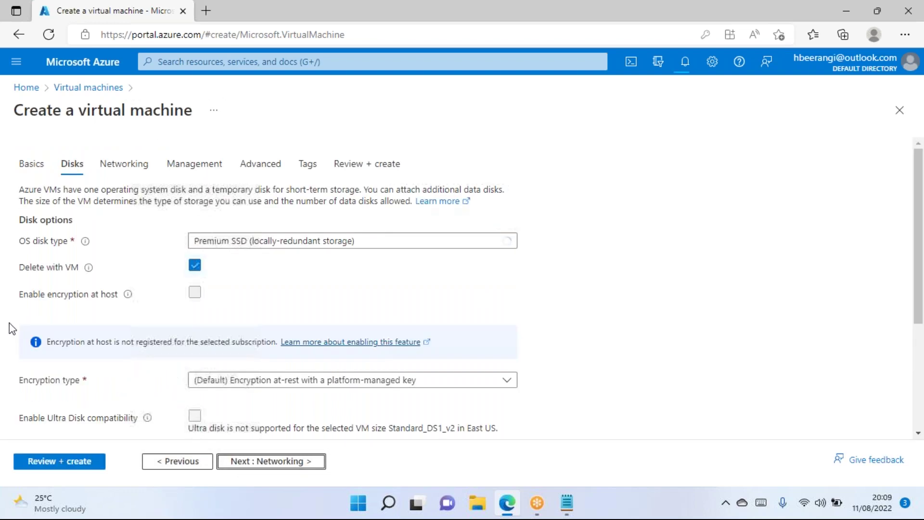
scroll(204, 224, "down", 1)
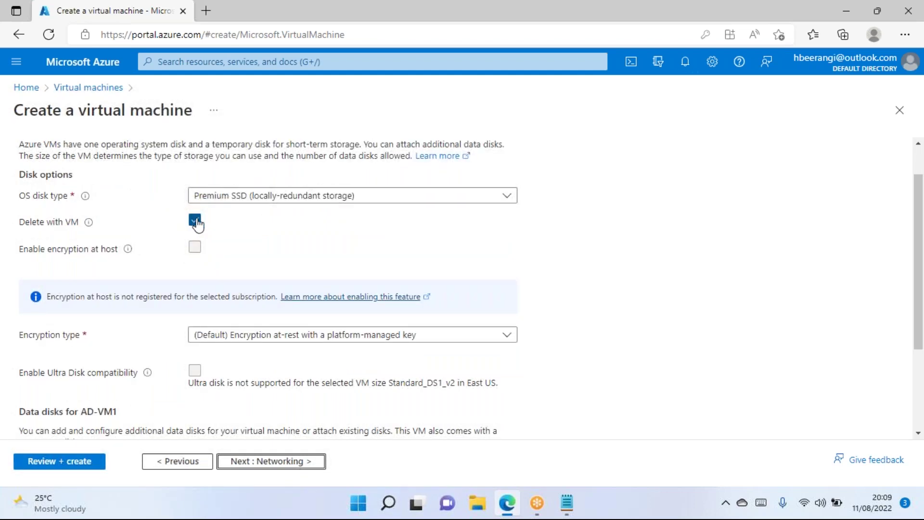
scroll(192, 409, "down", 3)
left_click(263, 466)
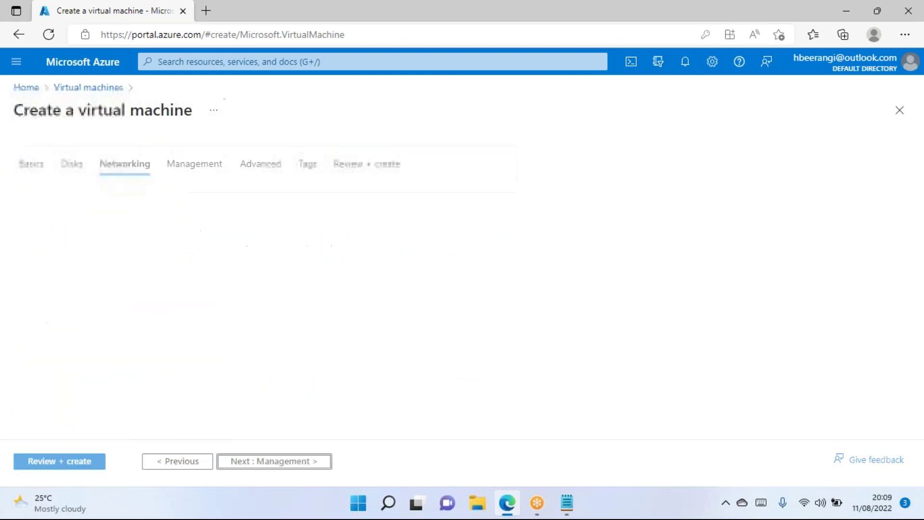
scroll(251, 229, "down", 1)
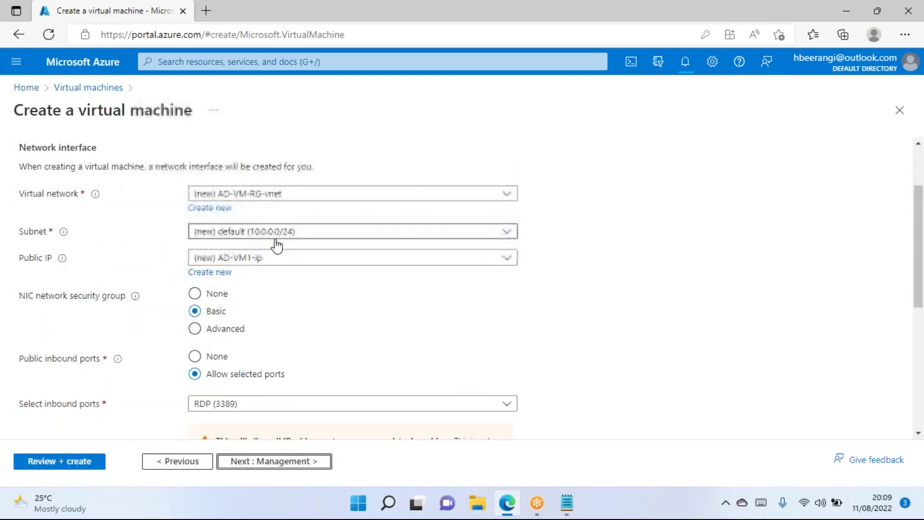
scroll(268, 246, "down", 6)
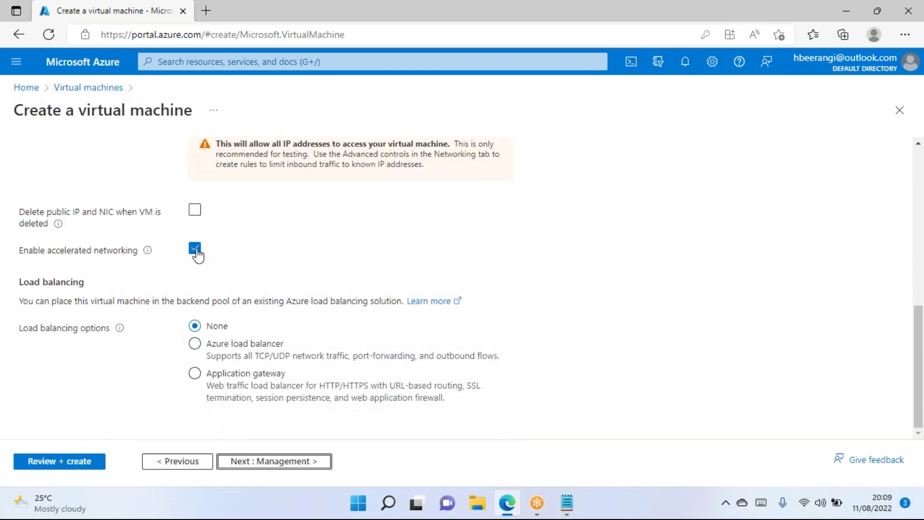
left_click(269, 463)
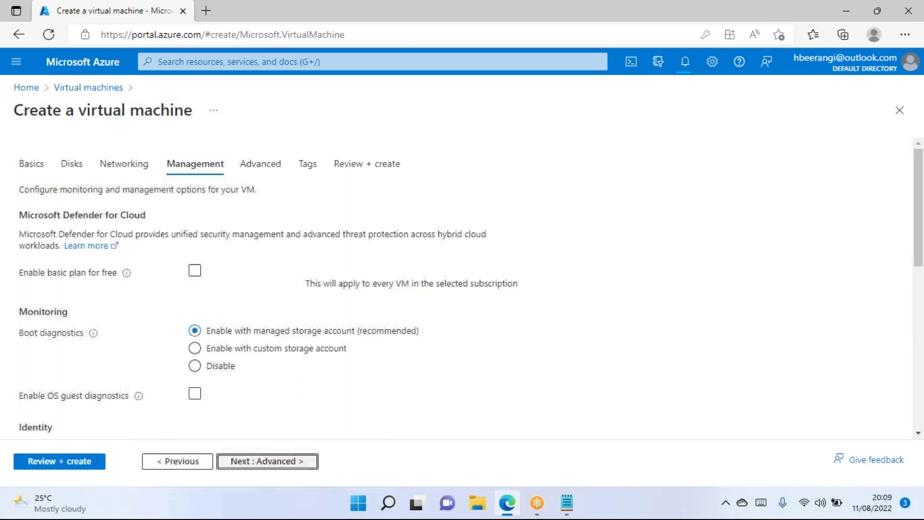
Back on Networking, create a new public IP address named AD-VM1-pip.
left_click(124, 165)
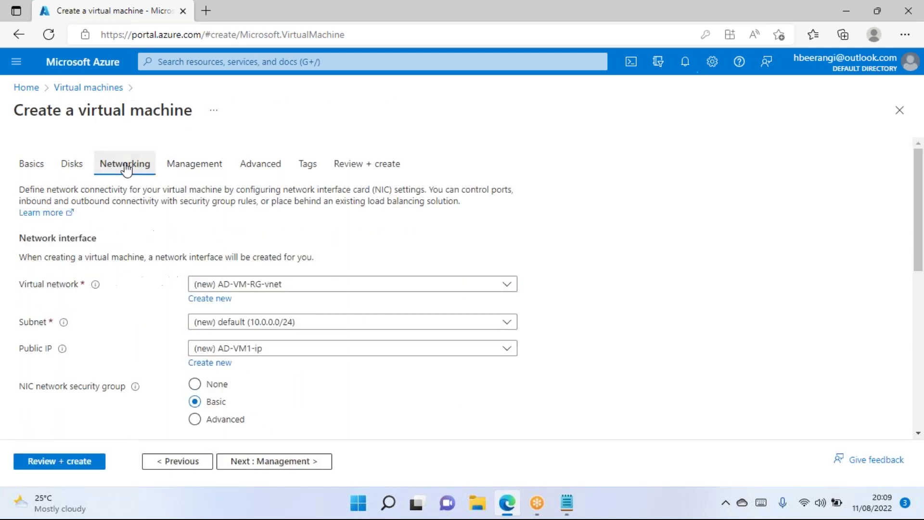
scroll(144, 293, "down", 2)
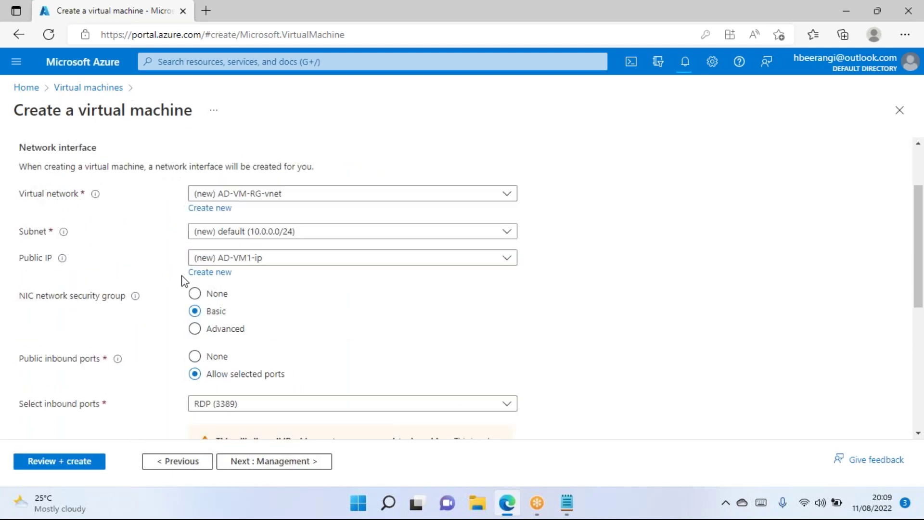
left_click(258, 259)
left_click(396, 344)
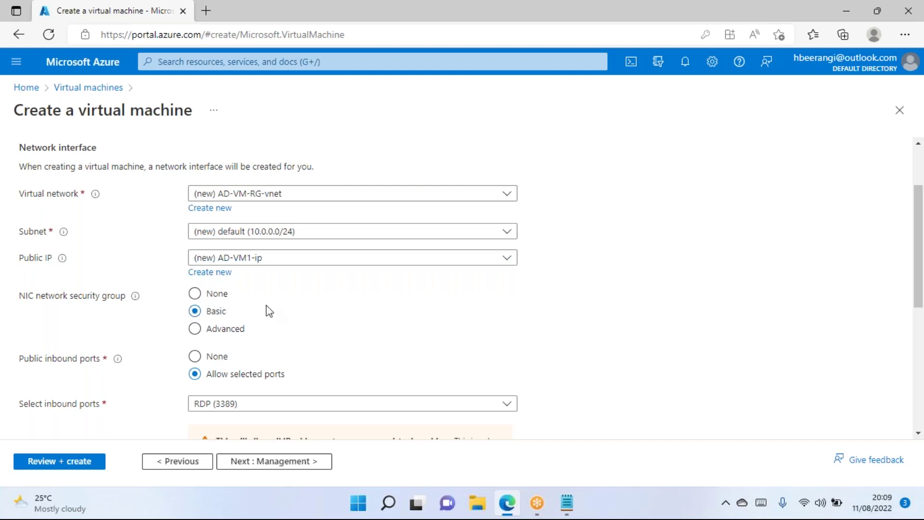
left_click(222, 278)
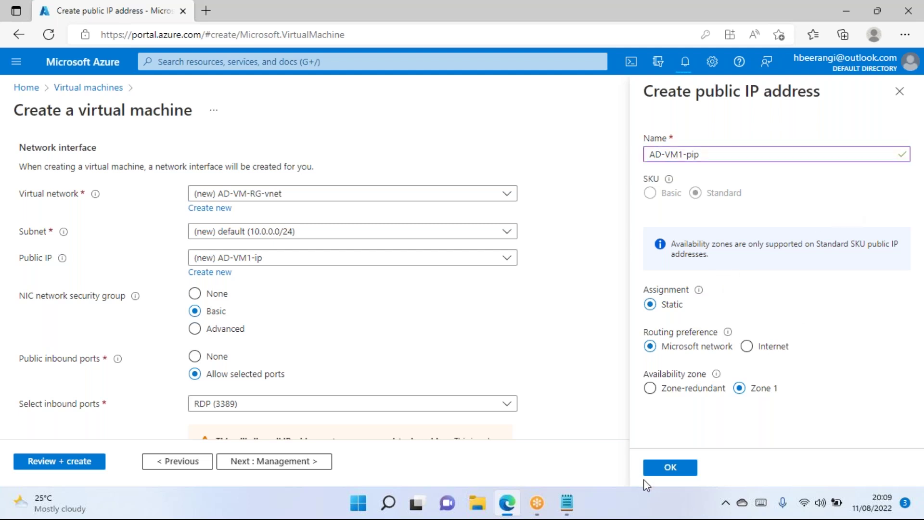
left_click(671, 467)
Advance through Management and Advanced to Review + create, where validation passes.
scroll(264, 431, "down", 6)
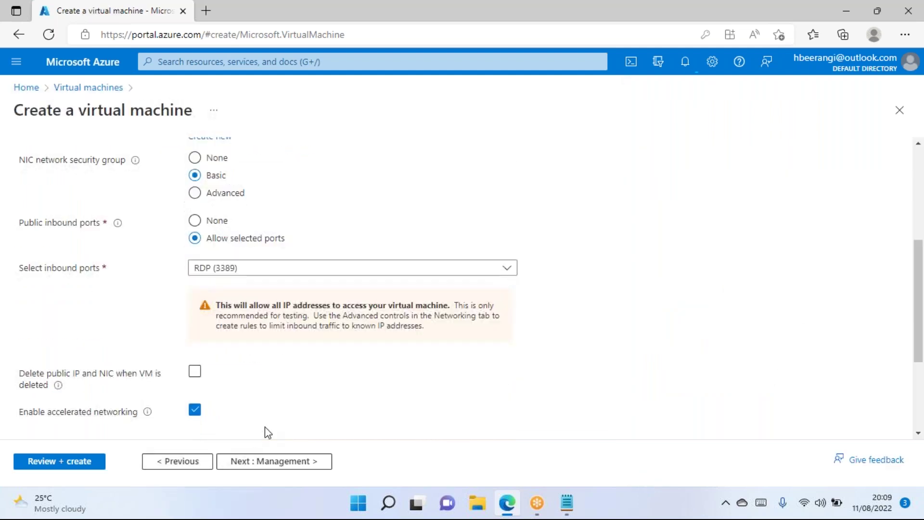
left_click(273, 461)
scroll(269, 466, "down", 5)
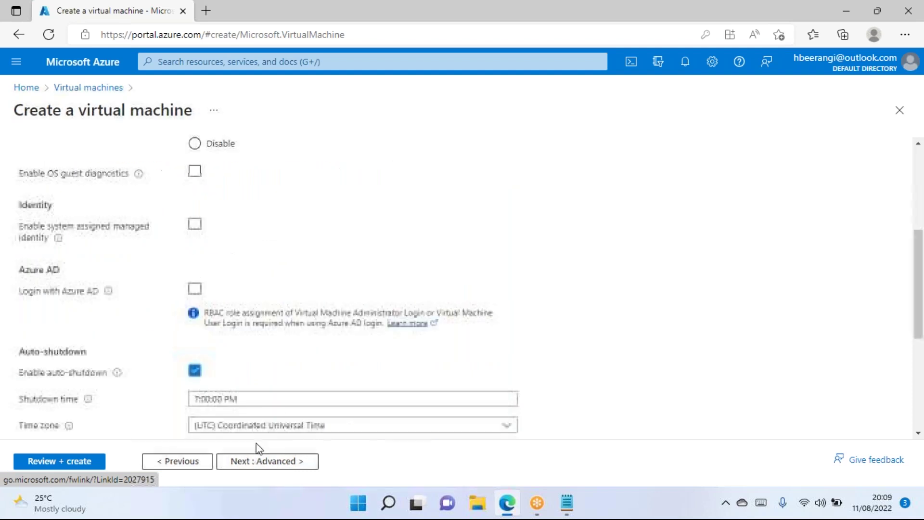
left_click(268, 462)
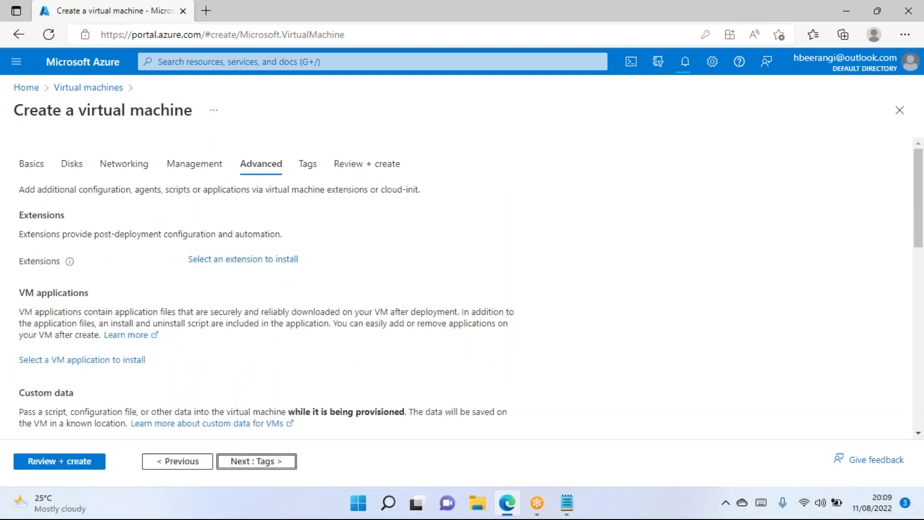
scroll(252, 451, "down", 5)
left_click(86, 463)
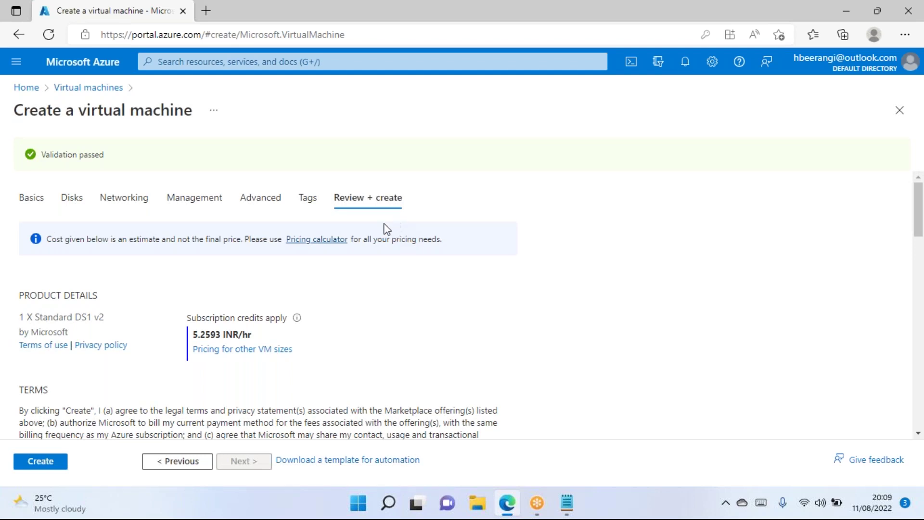
Create the VM, check the deployment notifications, and close the Overview to return Home.
left_click(44, 474)
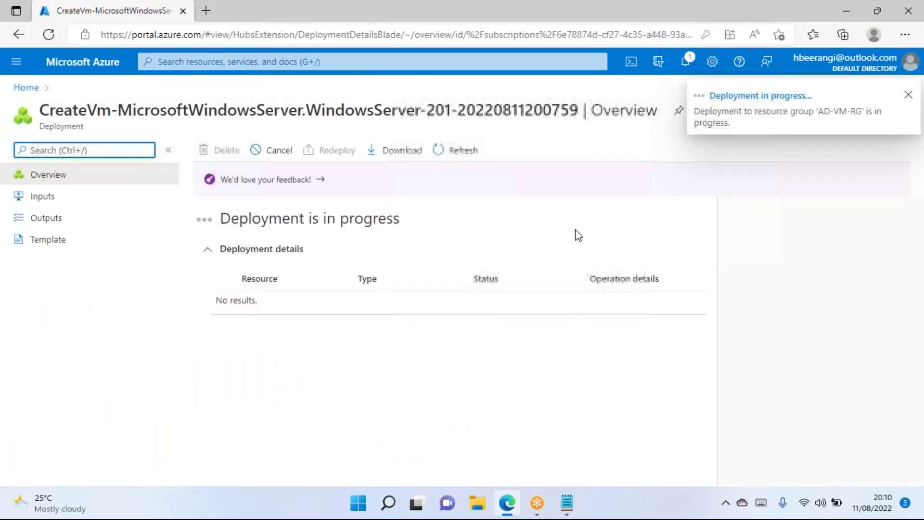
left_click(686, 61)
left_click(685, 61)
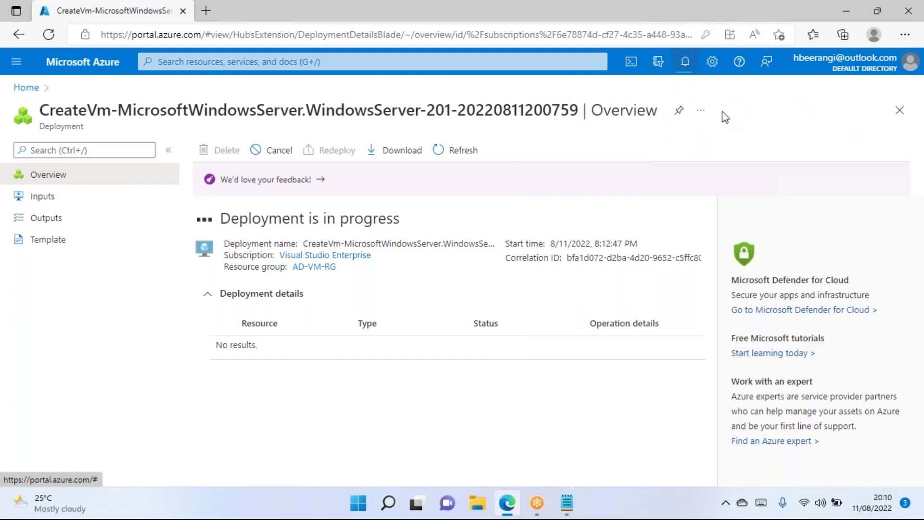
left_click(899, 110)
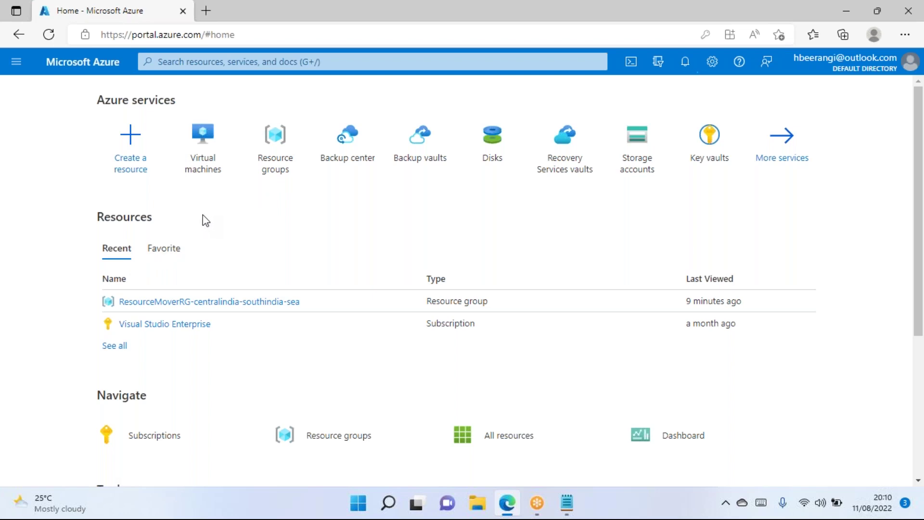
Search 'subsc' to reach Subscriptions and open the Visual Studio Enterprise overview.
left_click(173, 326)
left_click(27, 87)
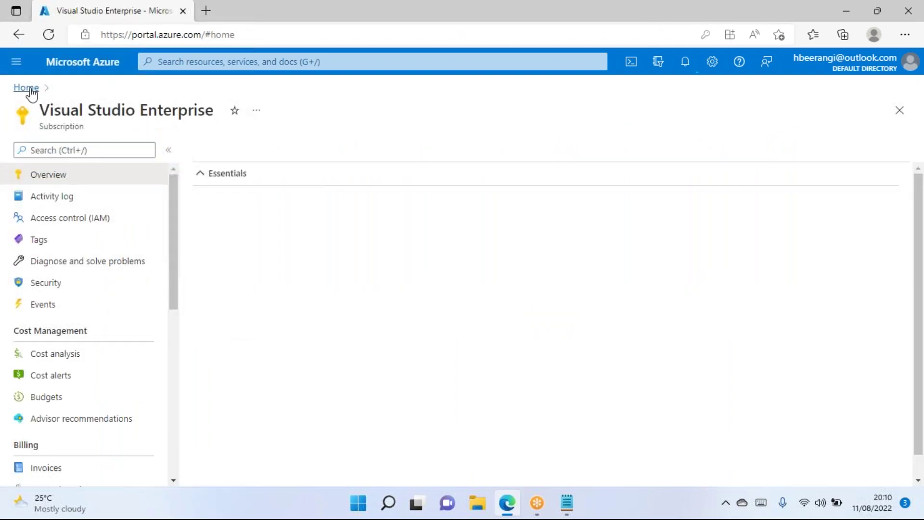
left_click(197, 63)
type("subsc")
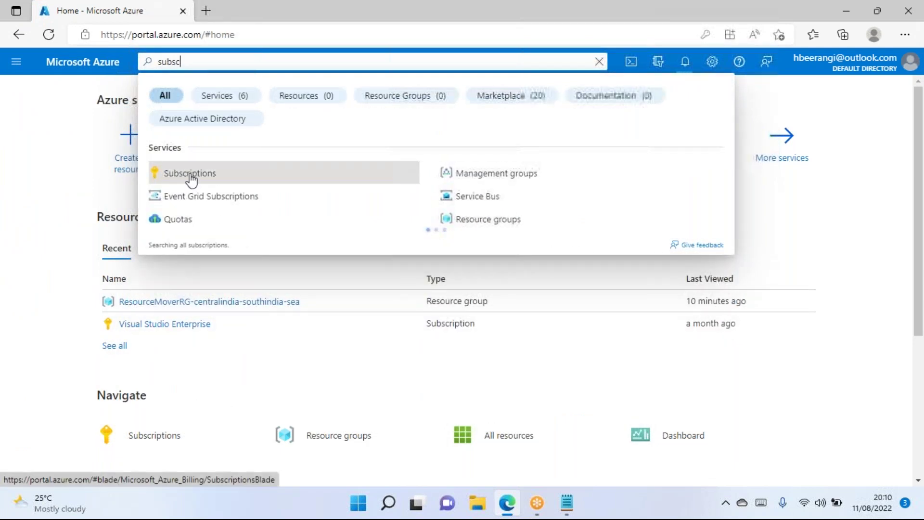
left_click(191, 174)
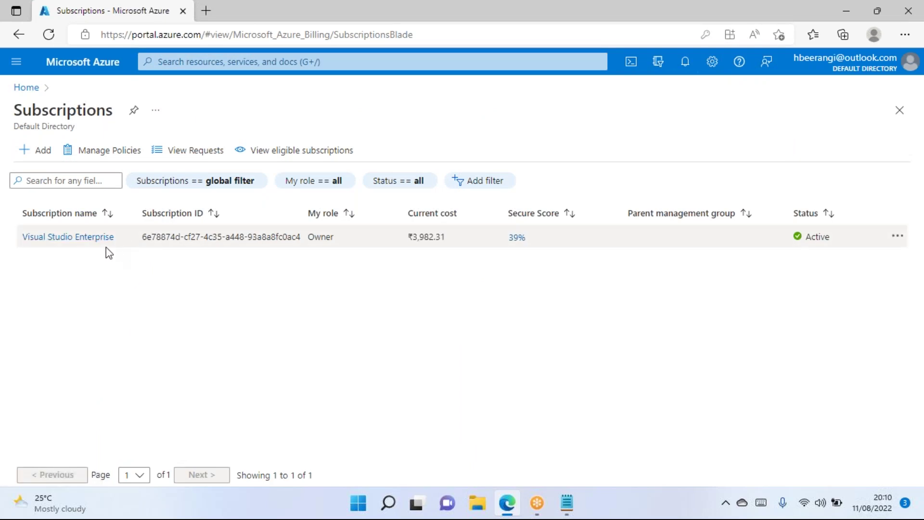
left_click(87, 239)
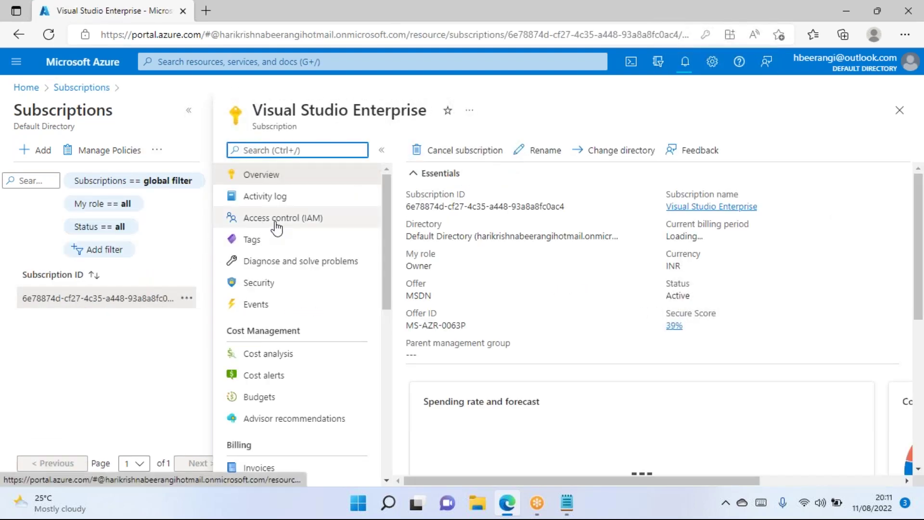
From Access control (IAM), add a Contributor role assignment and open Select members' search field.
left_click(276, 223)
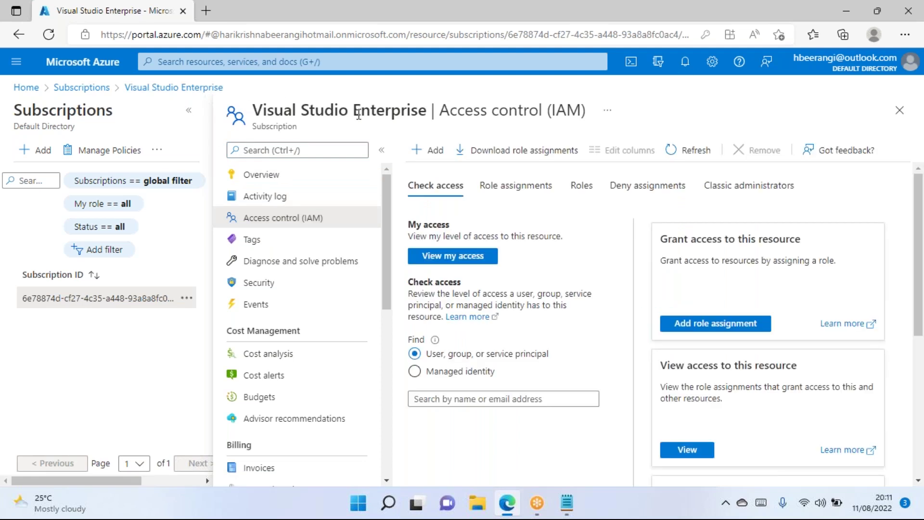
left_click(432, 152)
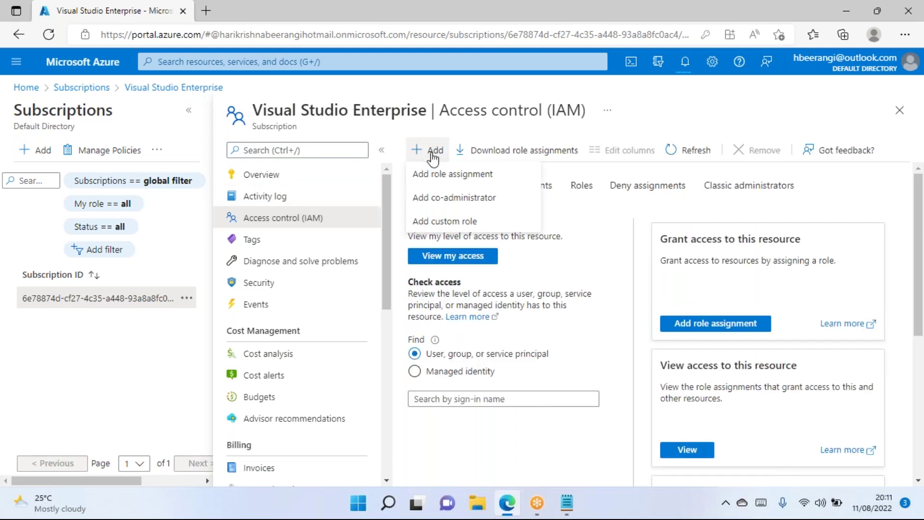
left_click(435, 174)
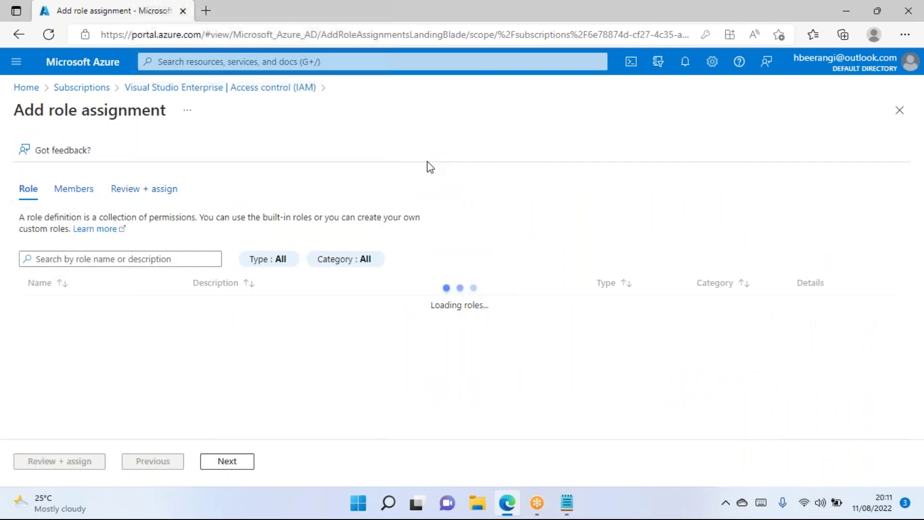
left_click(60, 328)
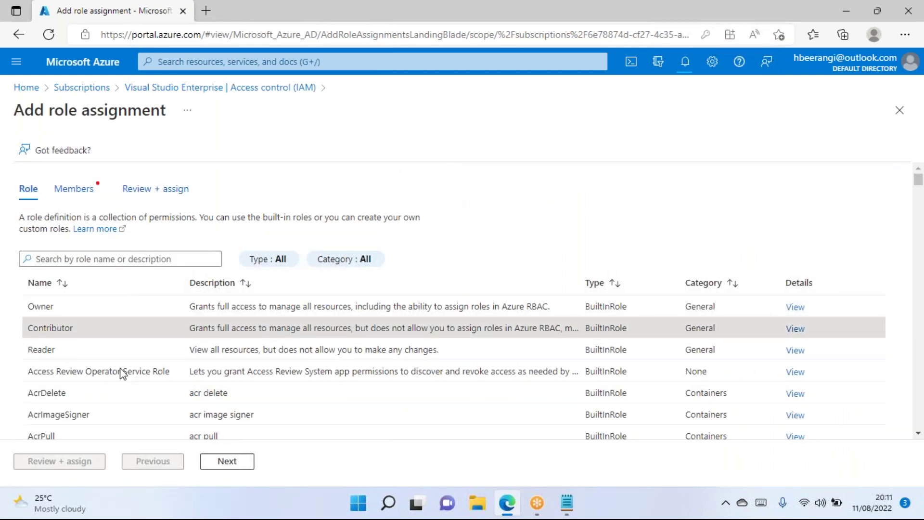
left_click(215, 466)
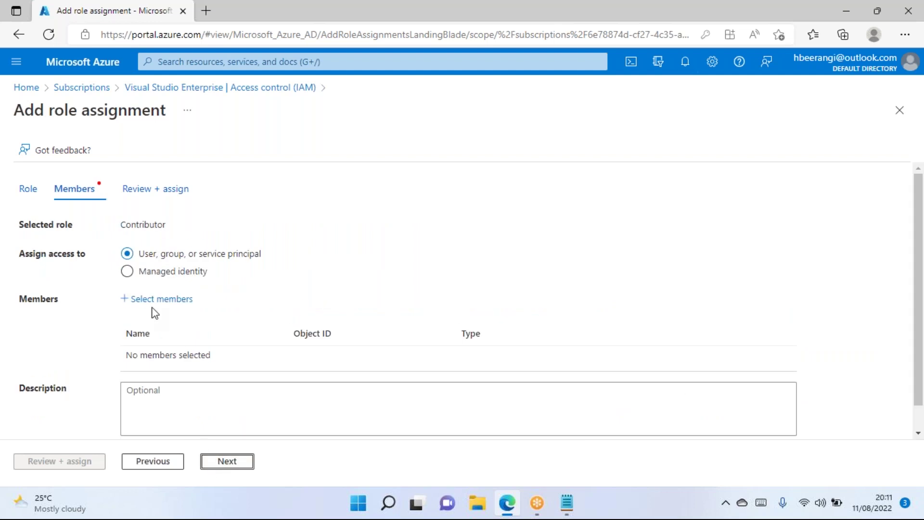
scroll(153, 289, "down", 1)
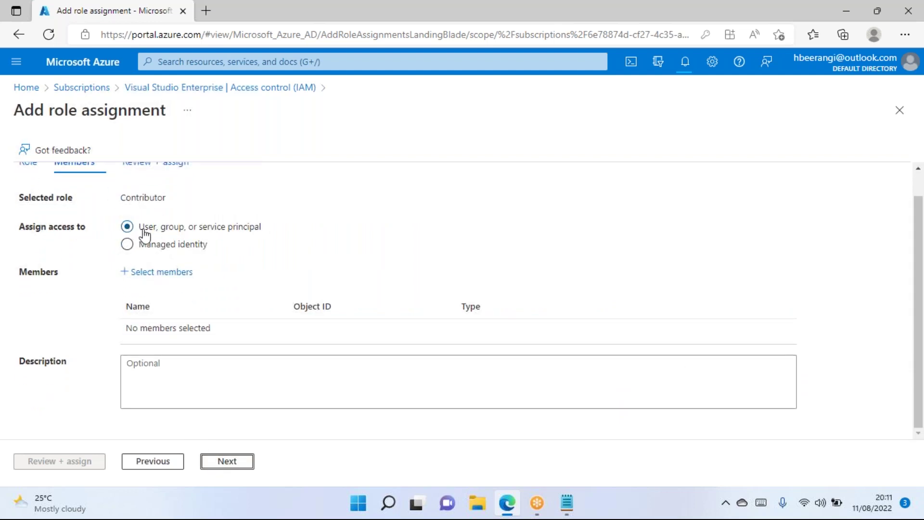
left_click(164, 272)
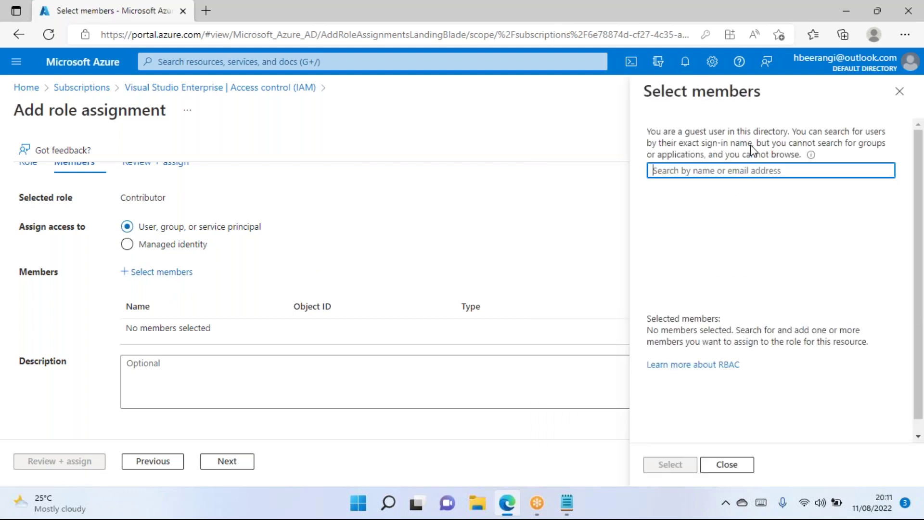
left_click(716, 172)
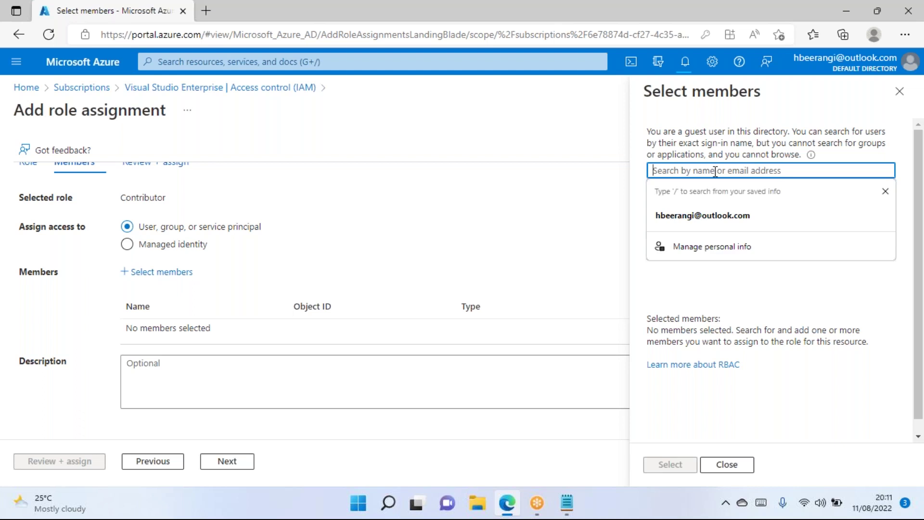
Search members for 'user', then close Select members and Add role assignment unfinished.
left_click(672, 287)
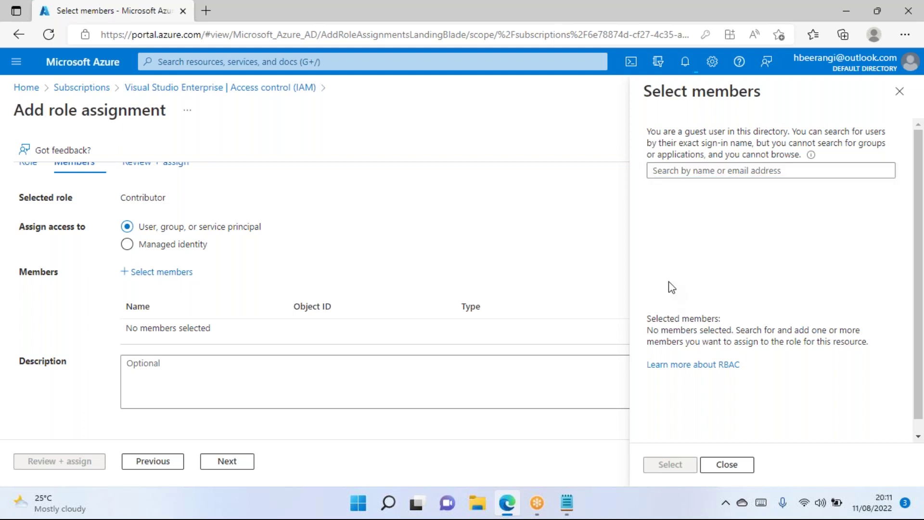
scroll(672, 288, "down", 1)
scroll(729, 208, "up", 1)
left_click(729, 173)
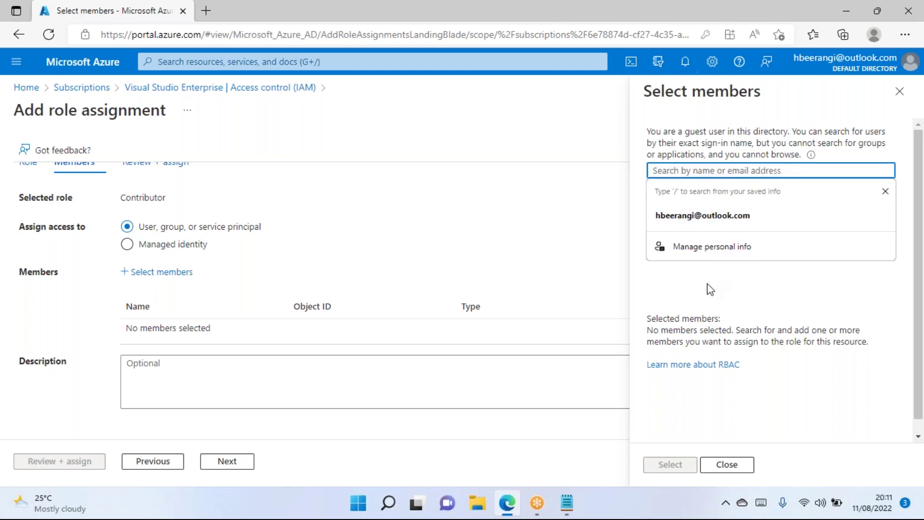
type("user")
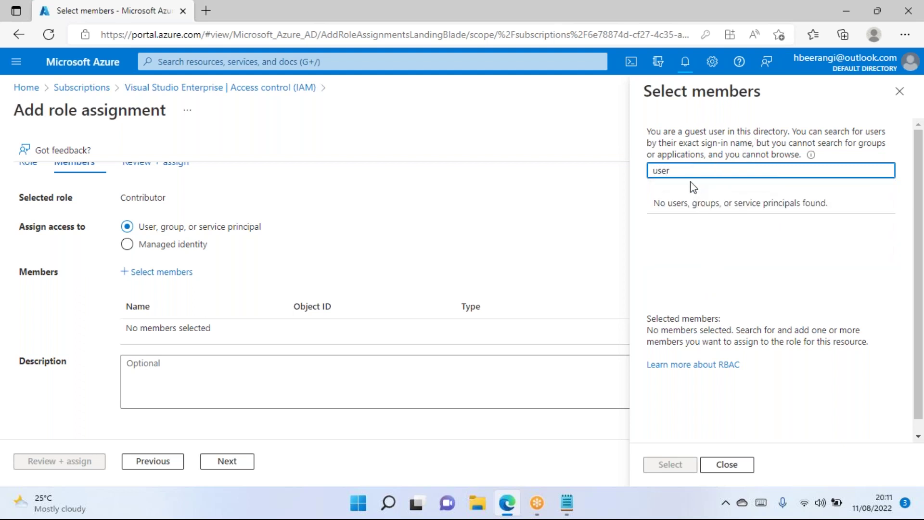
left_click_drag(684, 169, 599, 181)
left_click(899, 91)
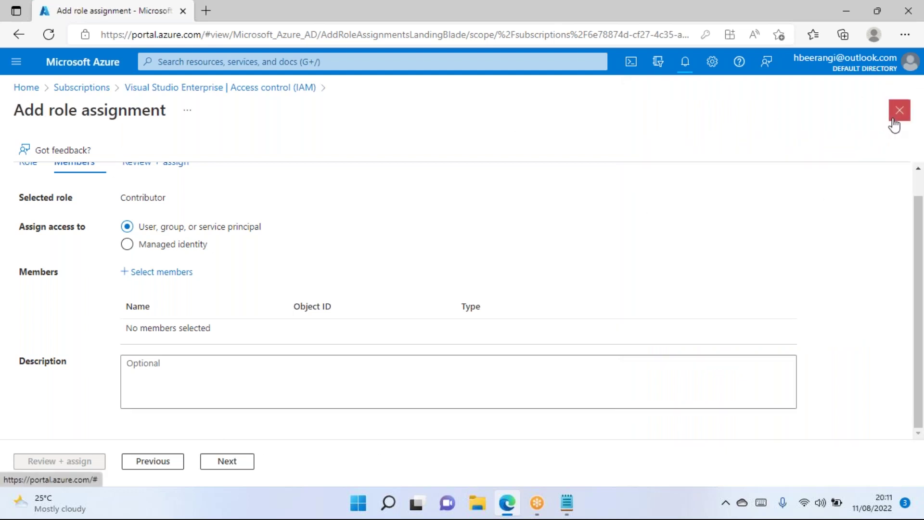
left_click(898, 114)
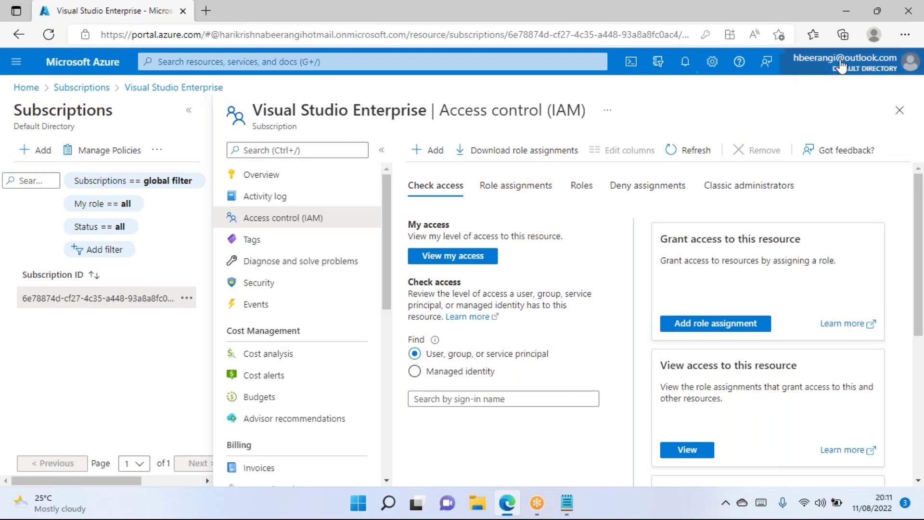
View your own role assignments on the subscription, a single Owner role, then close the panel.
left_click(799, 67)
left_click(542, 221)
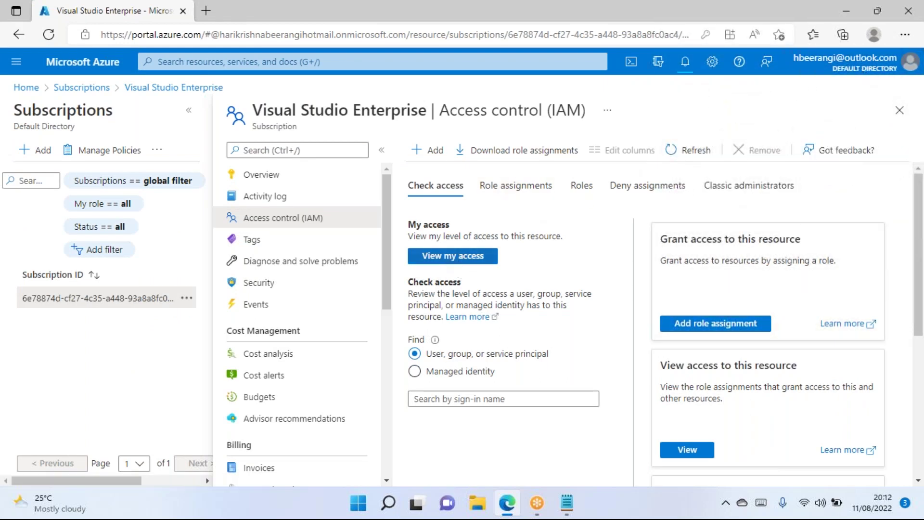
left_click(445, 258)
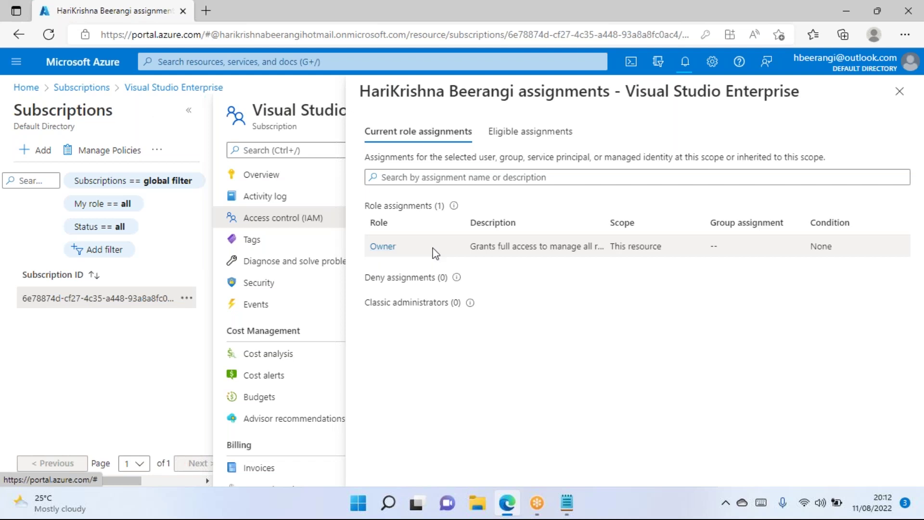
left_click_drag(607, 221, 674, 220)
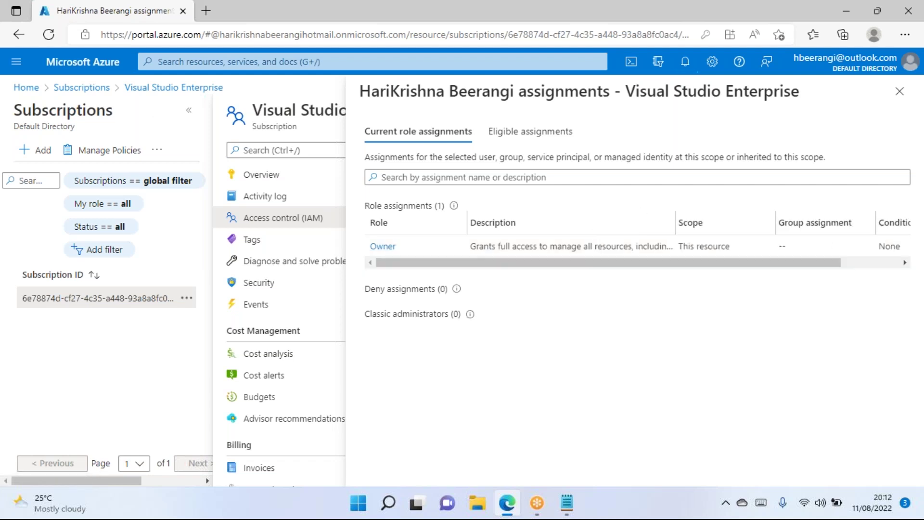
left_click_drag(506, 265, 625, 264)
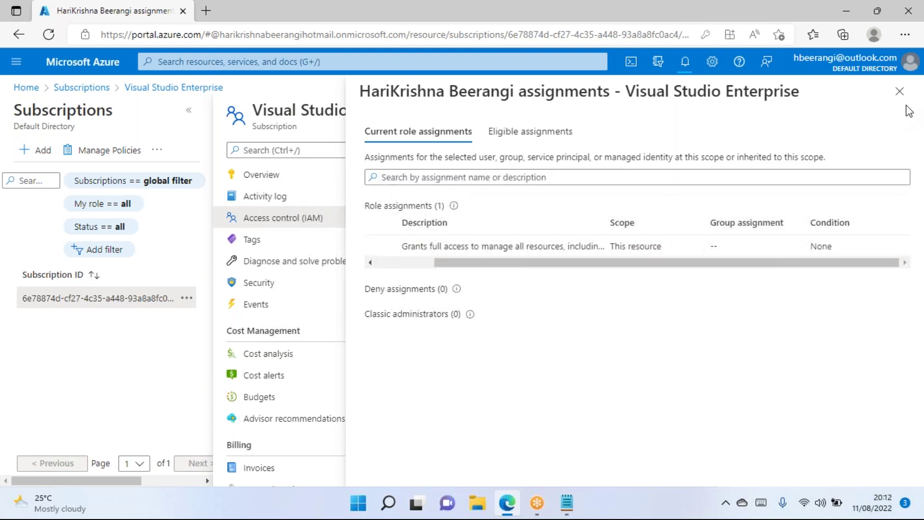
left_click(899, 91)
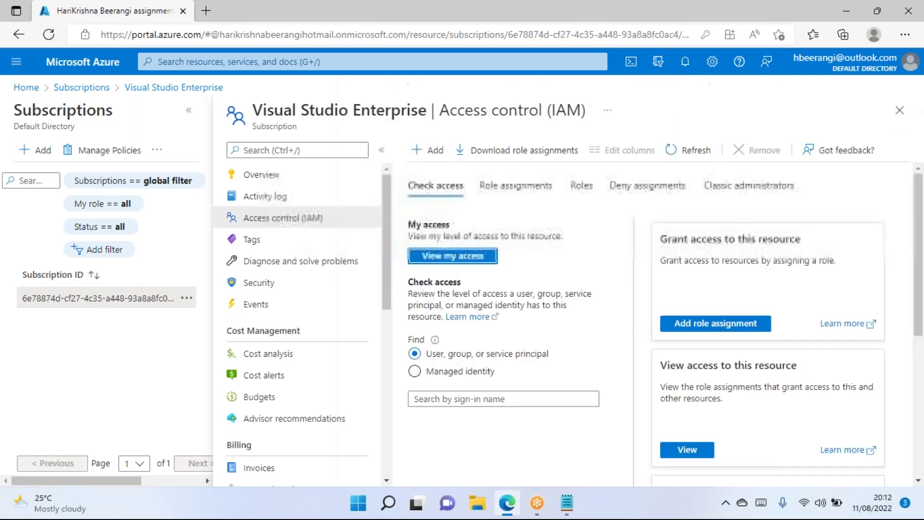
Check the deployment notification, then refresh the Virtual machines list and open the running AD-VM1.
left_click(902, 115)
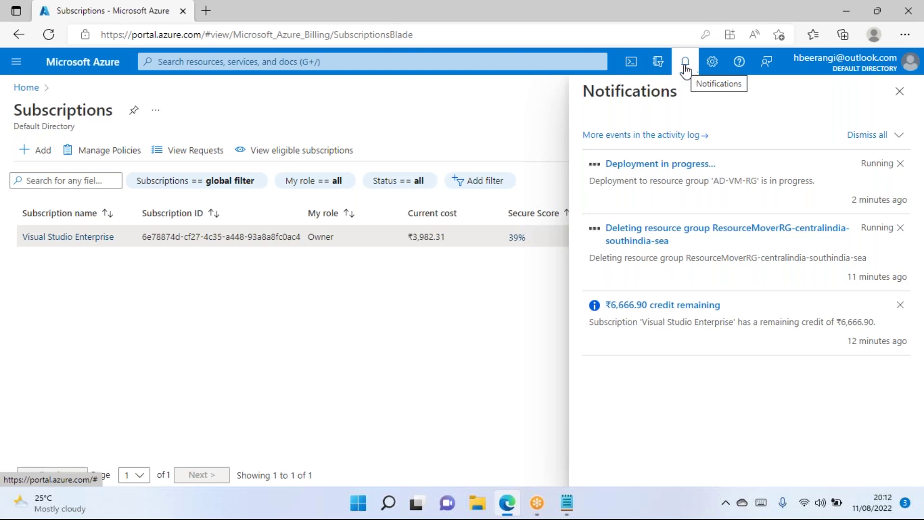
left_click(685, 68)
left_click(686, 68)
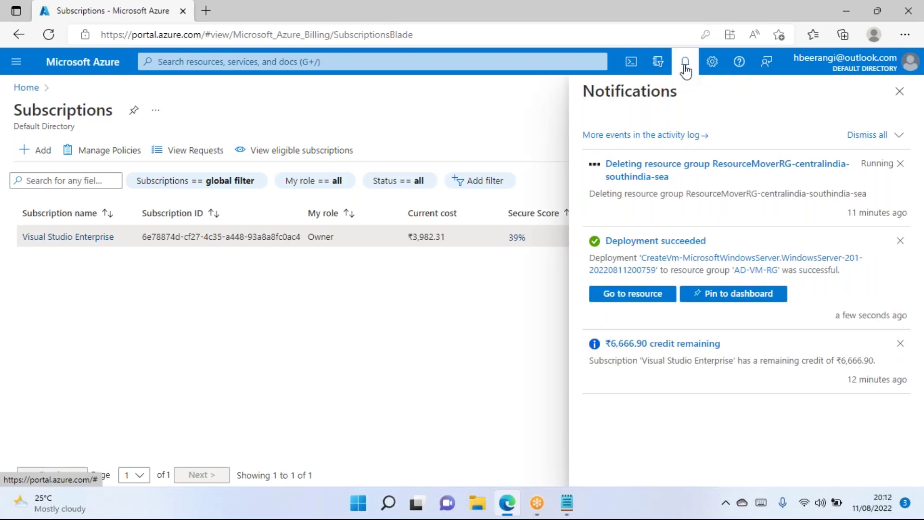
left_click(685, 69)
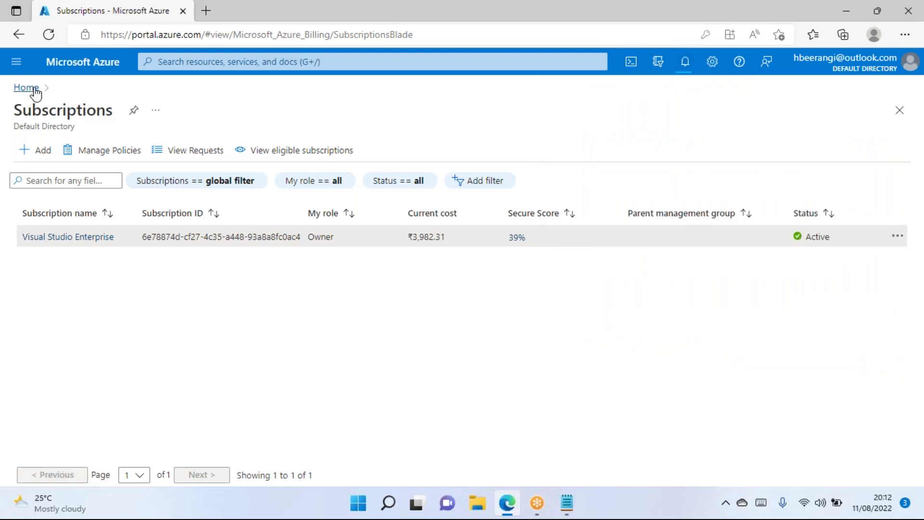
left_click(35, 91)
left_click(269, 150)
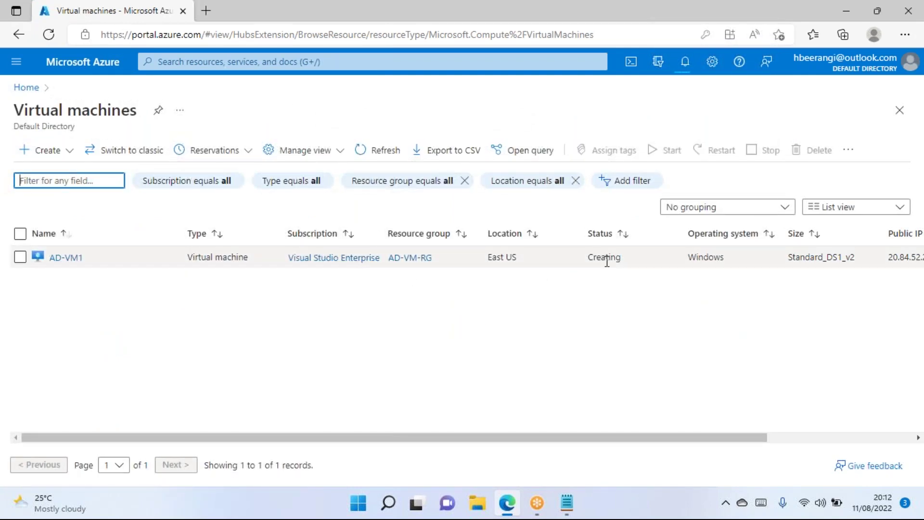
left_click(378, 150)
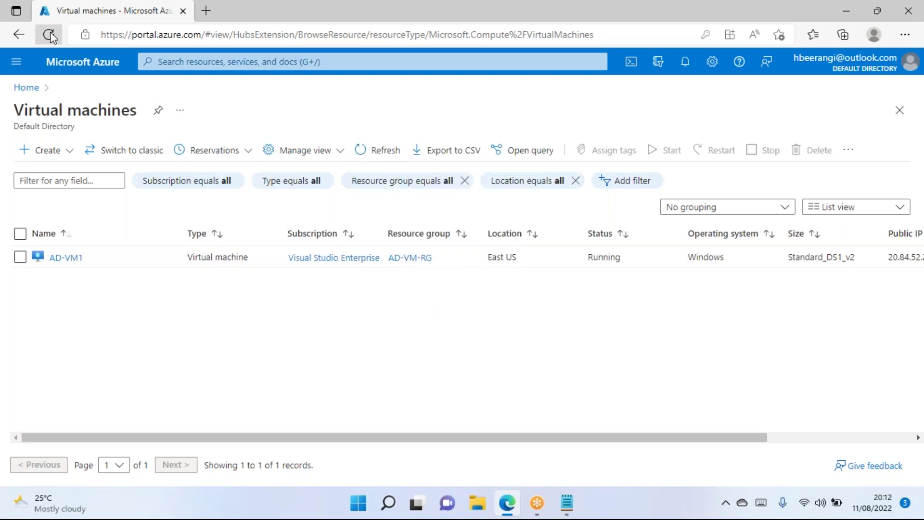
left_click(68, 258)
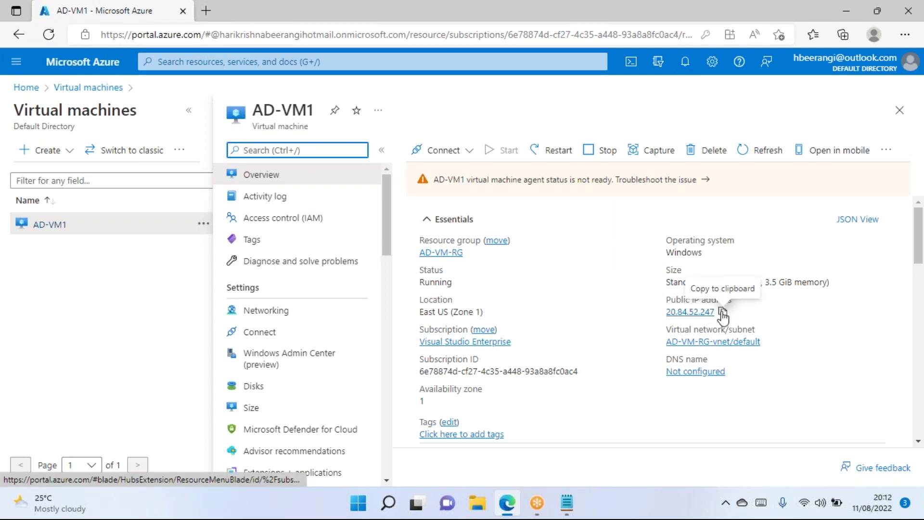
Copy AD-VM1's public IP and start a Remote Desktop connection (mstsc) to 20.84.52.247.
left_click(723, 312)
key("super+r")
type("mstsc")
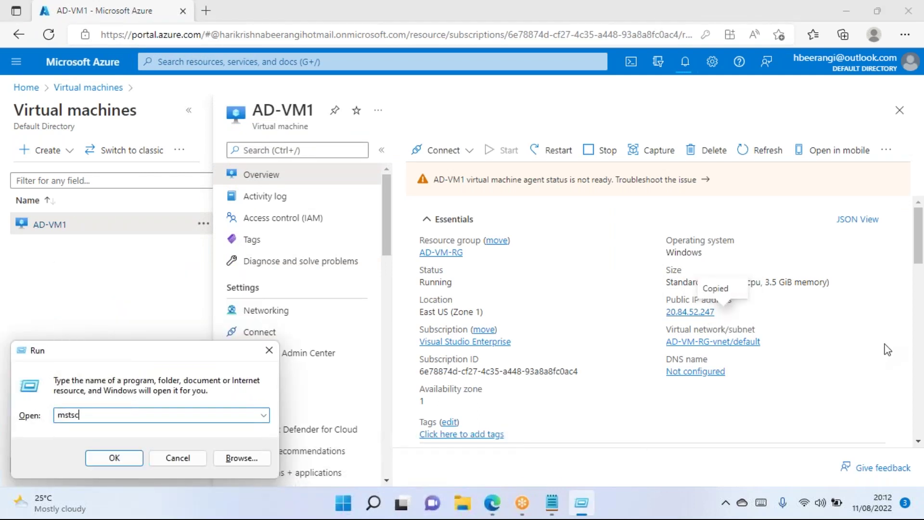
key("Return")
key("ctrl+v")
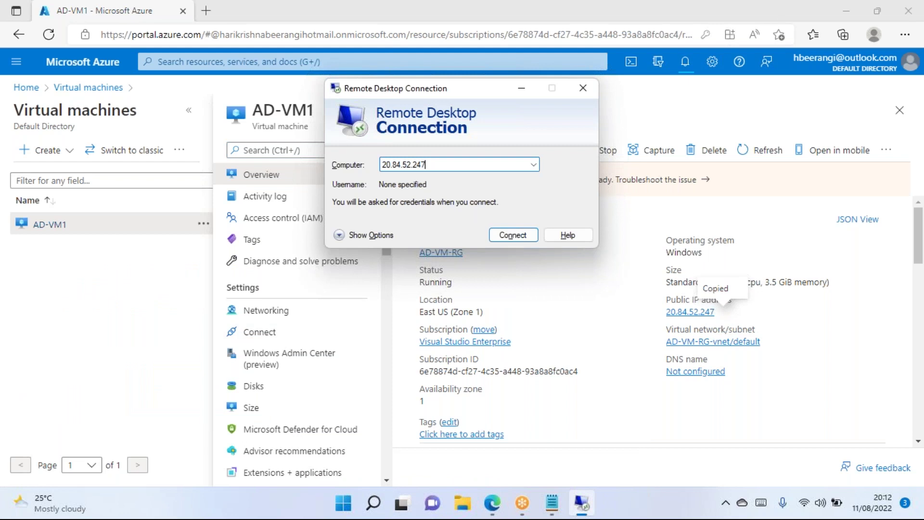
key("Return")
Sign in with the administrator username and password to reach the remote desktop.
type("adminblr")
key("Tab")
type("••••••••••••")
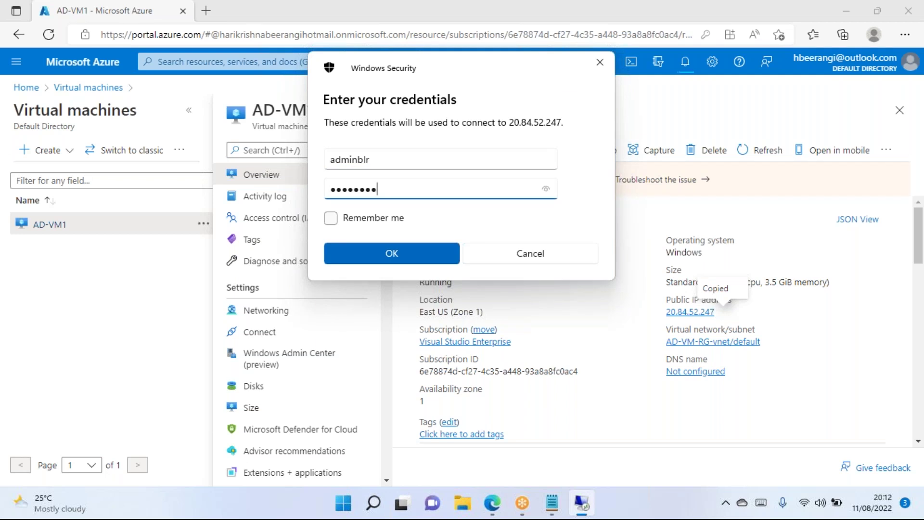
key("Return")
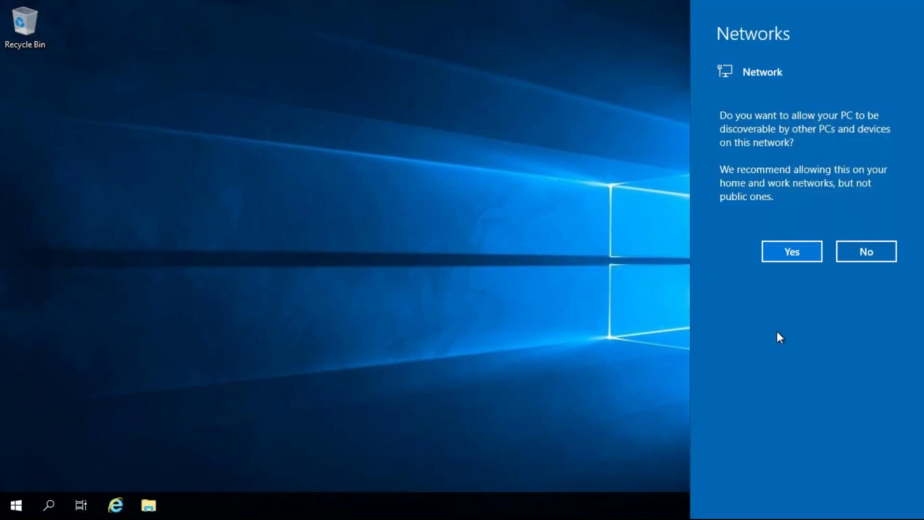
Allow AD-VM1 to be discoverable on the network and dismiss the Windows Admin Center notice.
left_click(802, 251)
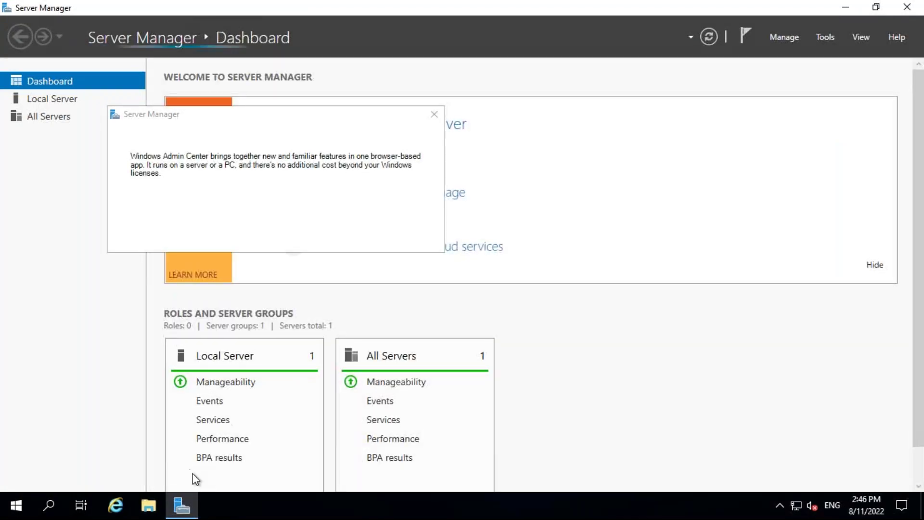
left_click(183, 509)
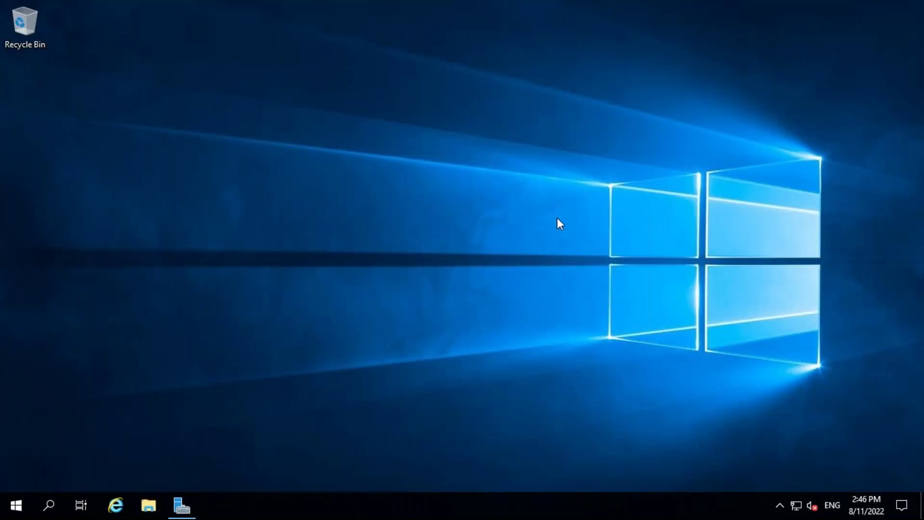
mouse_move(498, 5)
left_click_drag(497, 4, 296, 5)
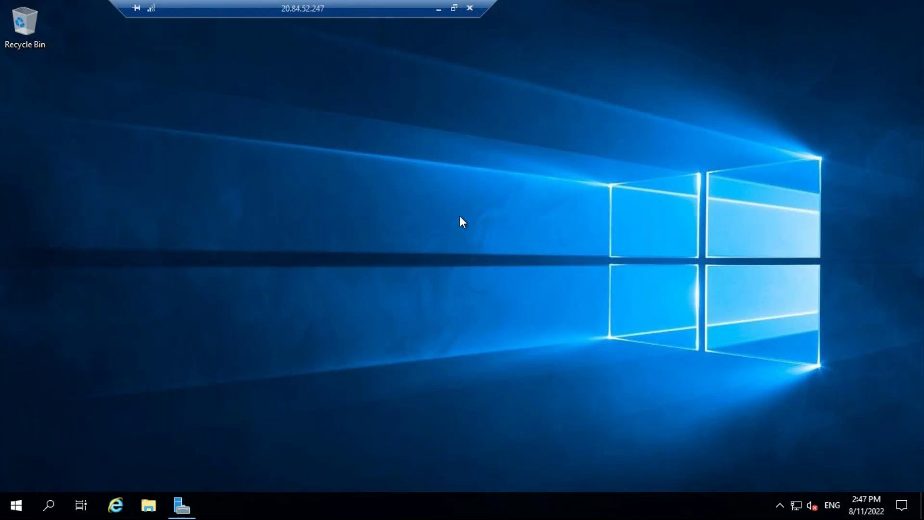
left_click(182, 506)
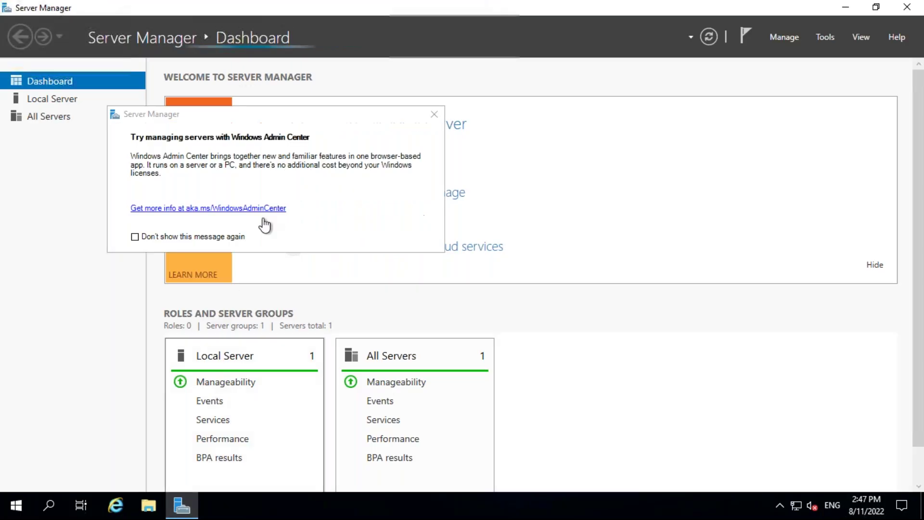
left_click(434, 115)
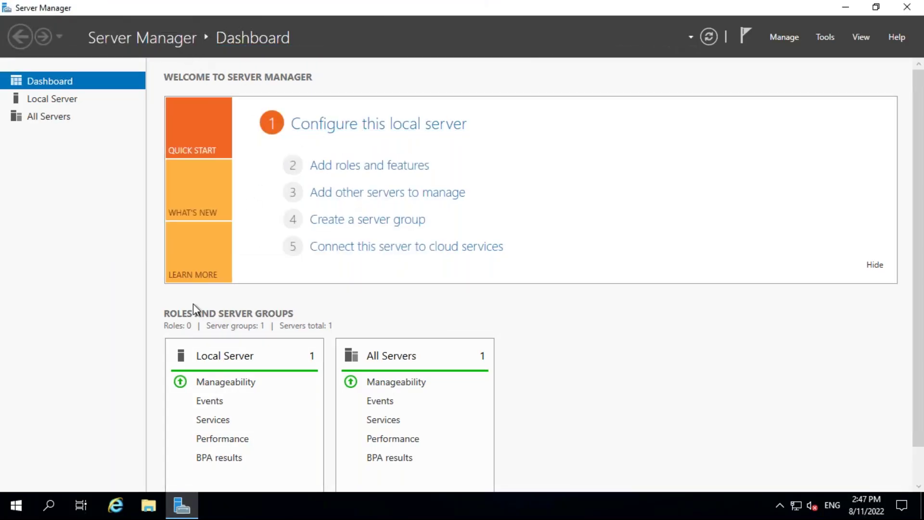
Restart Server Manager from the Start menu and dismiss the Windows Admin Center notice again.
right_click(183, 514)
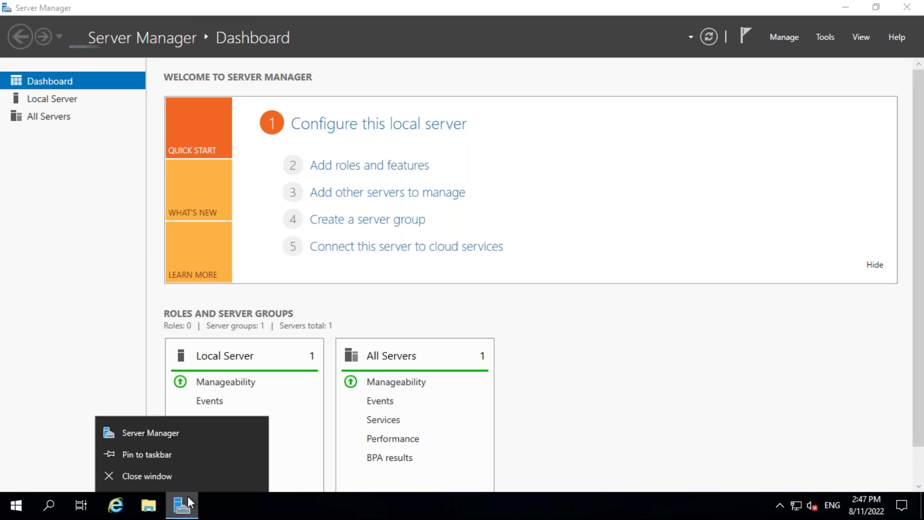
left_click(174, 478)
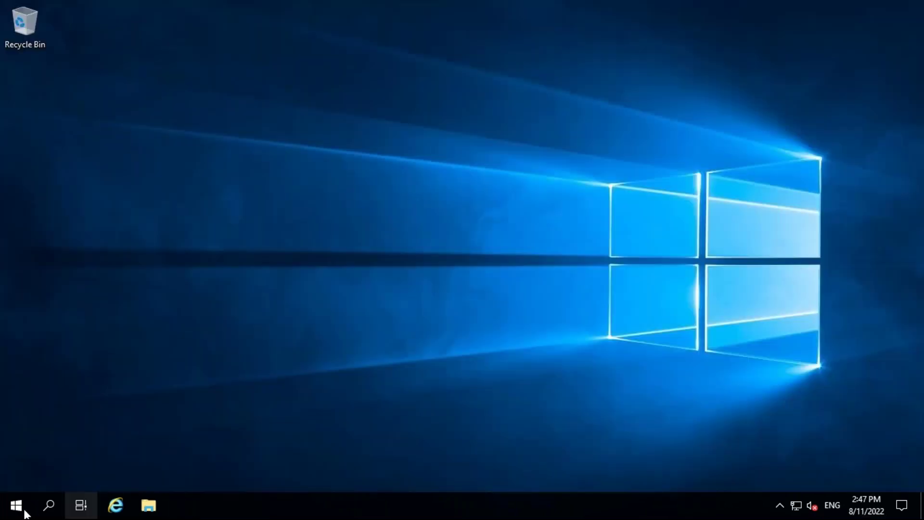
left_click(24, 511)
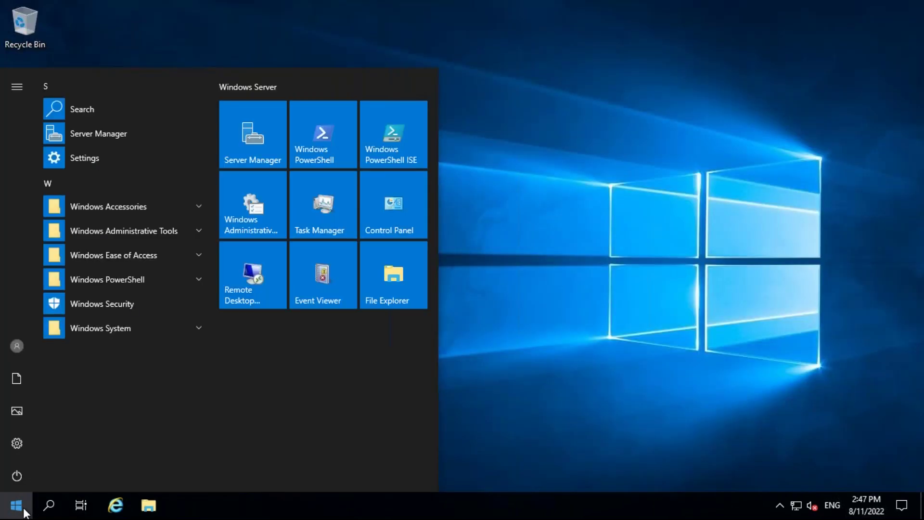
left_click(250, 137)
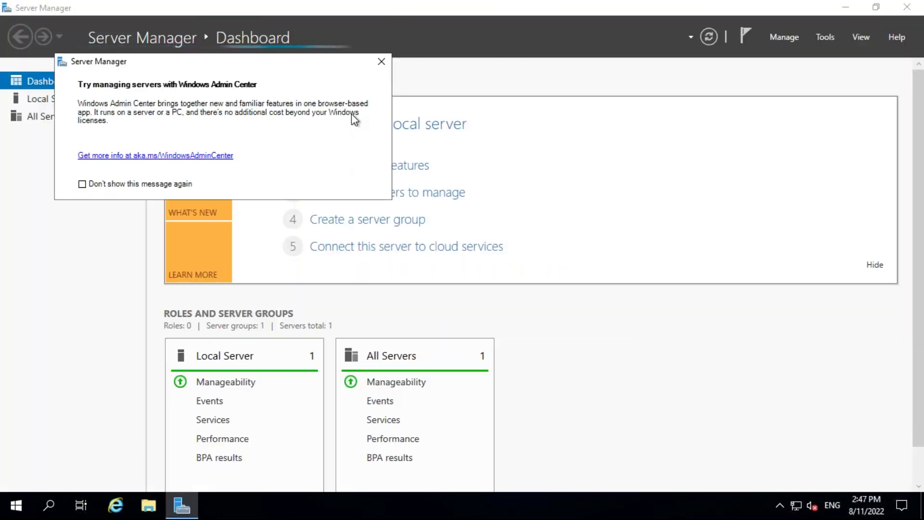
left_click(382, 62)
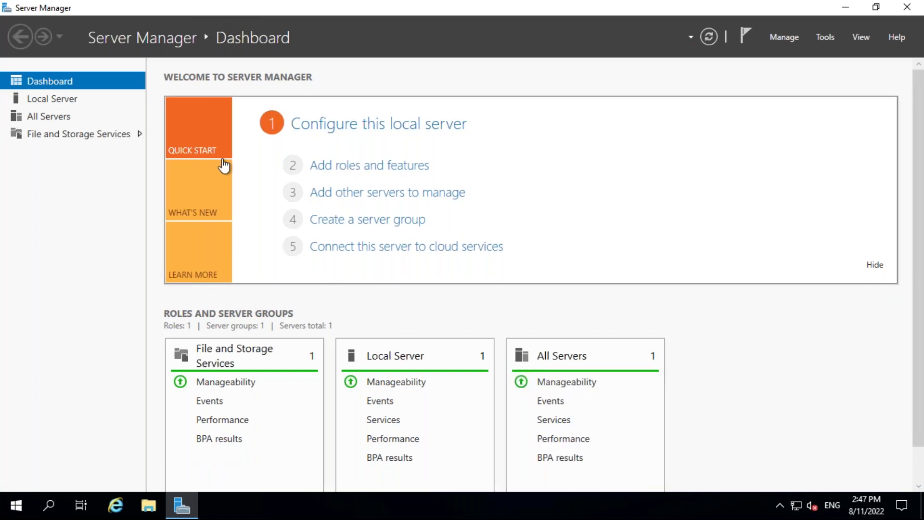
Start the Add Roles and Features wizard, step back through it, and cancel.
left_click(371, 166)
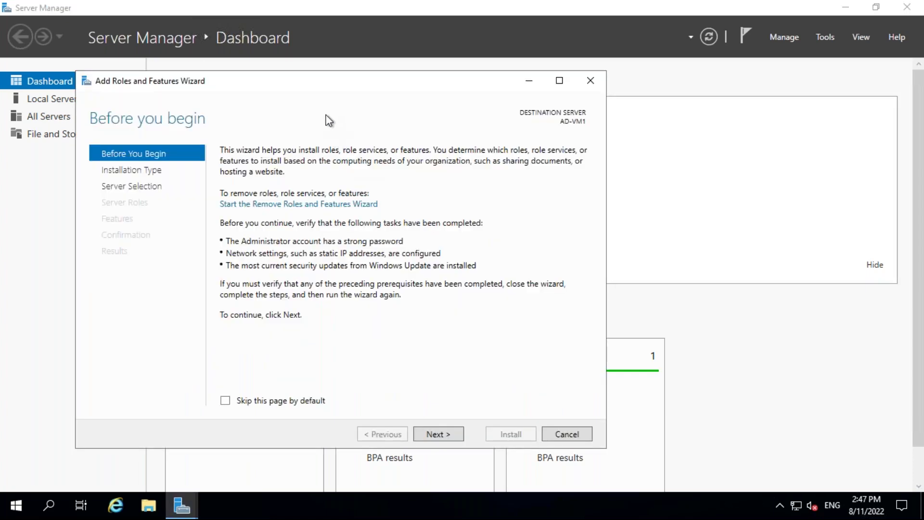
left_click(450, 435)
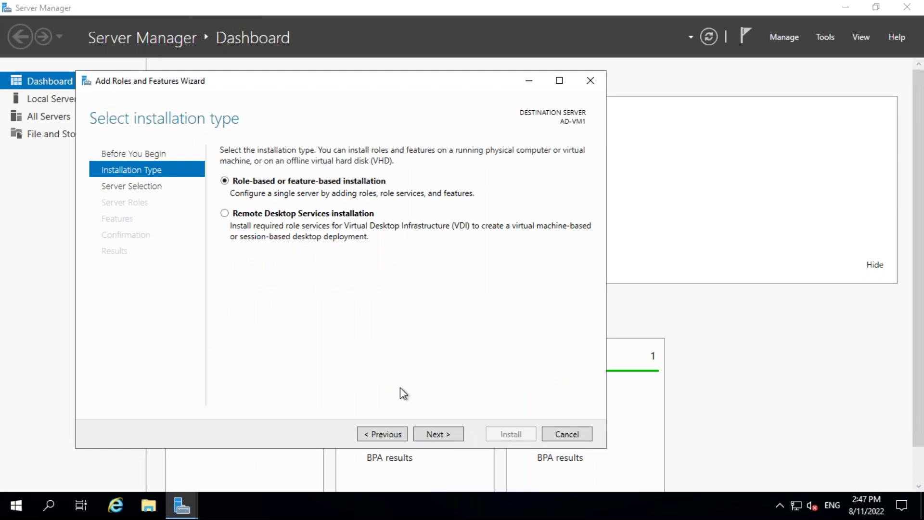
left_click(445, 433)
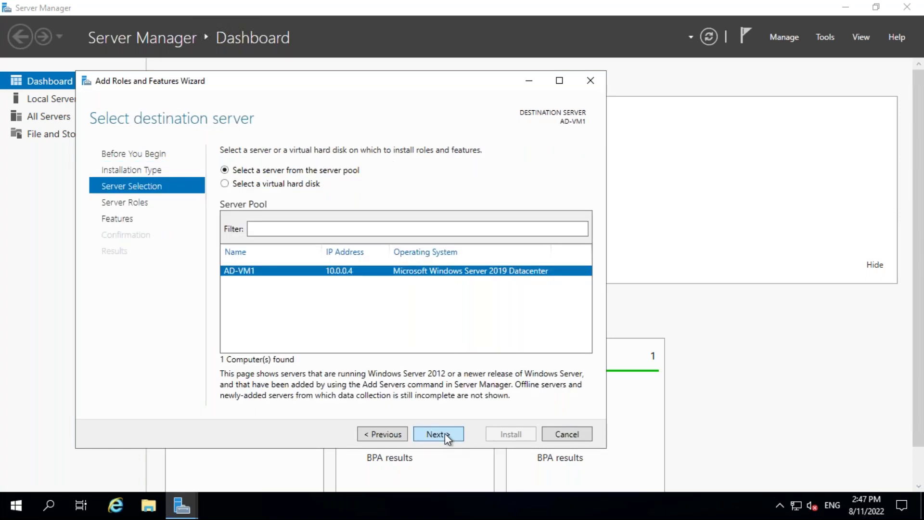
left_click(387, 435)
left_click(388, 434)
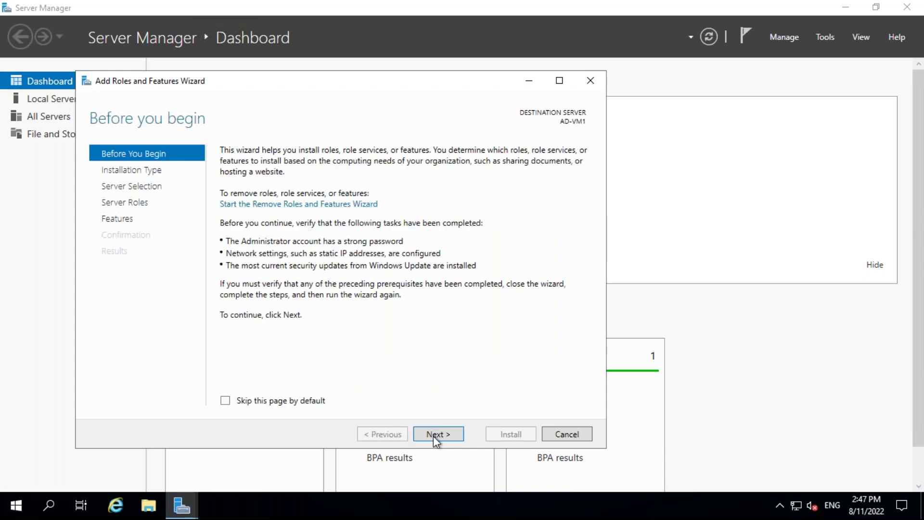
left_click(566, 434)
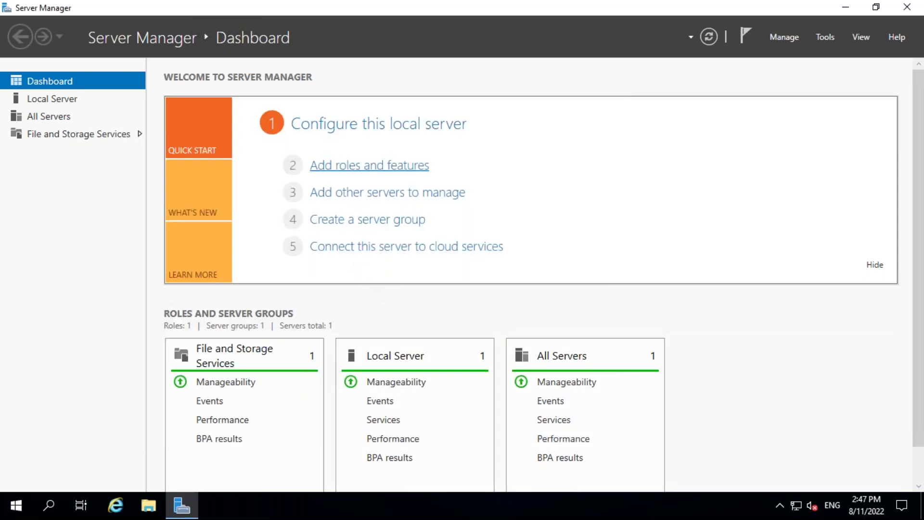
Relaunch the wizard and advance past Installation Type and Server Selection to Server Roles.
left_click(369, 165)
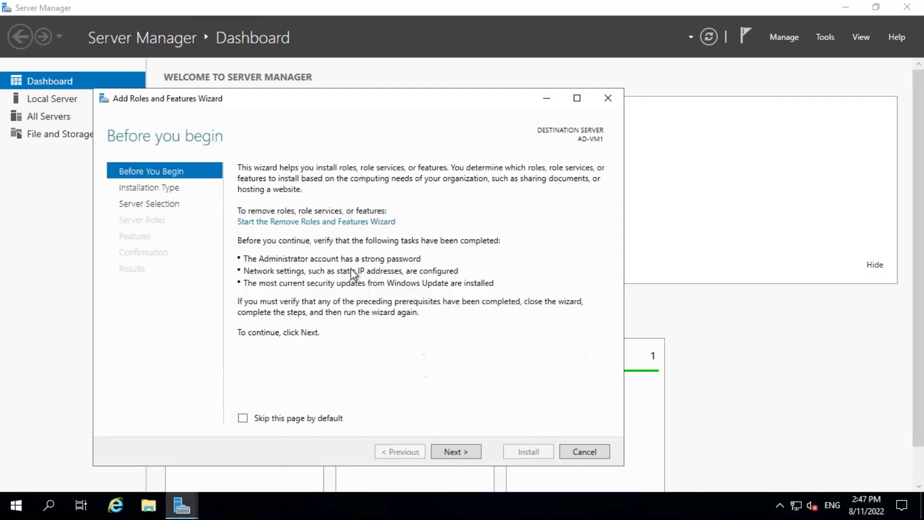
left_click(452, 453)
left_click(452, 453)
left_click(452, 454)
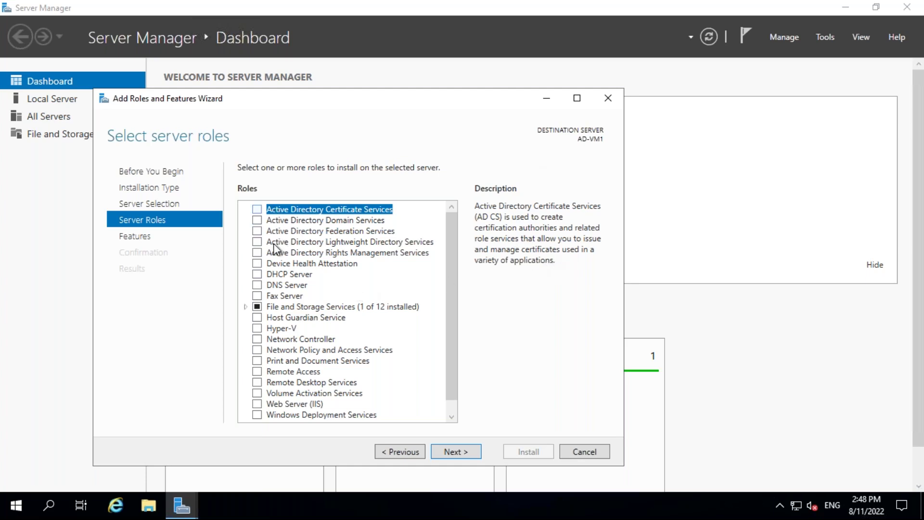
Tick Active Directory Domain Services, accept its required features, and continue to Features.
scroll(272, 277, "down", 1)
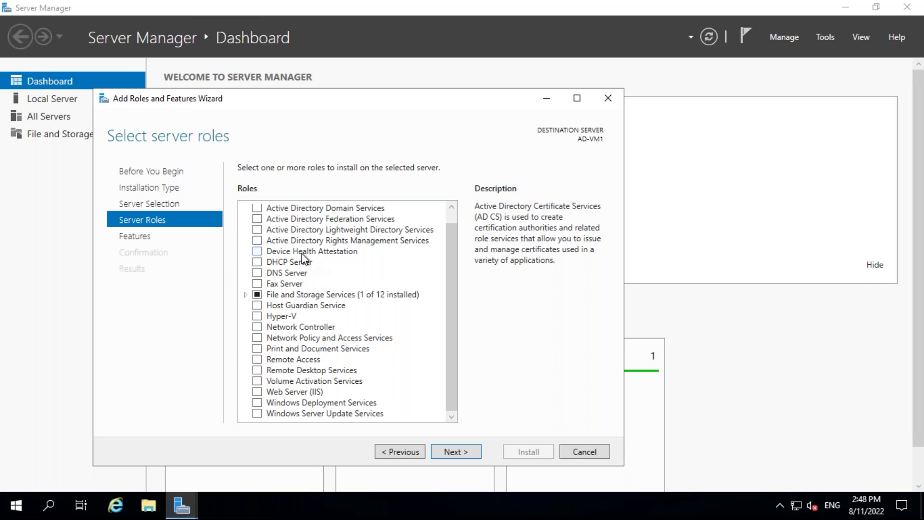
scroll(302, 253, "up", 1)
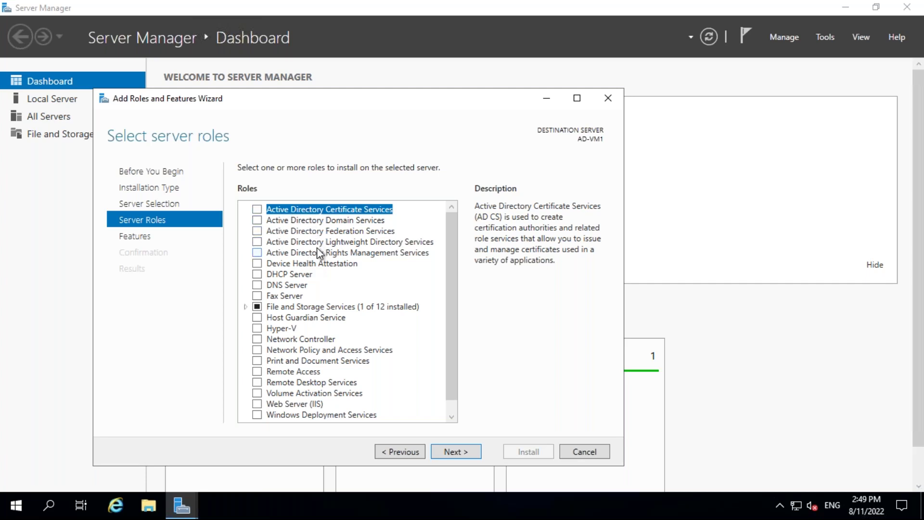
left_click(260, 221)
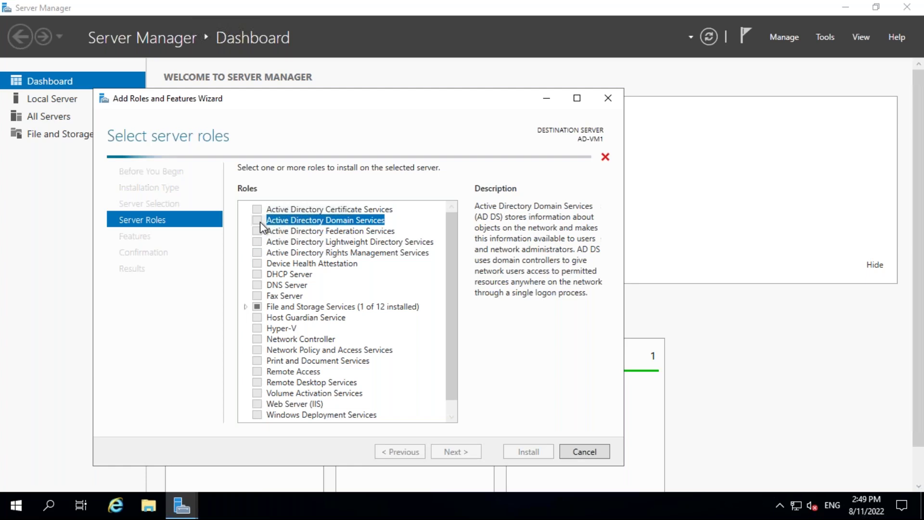
left_click(406, 396)
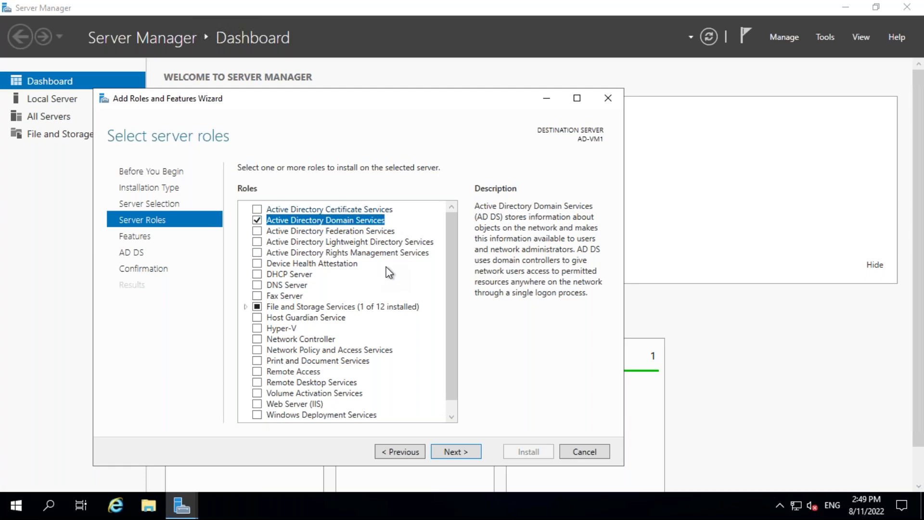
left_click(453, 457)
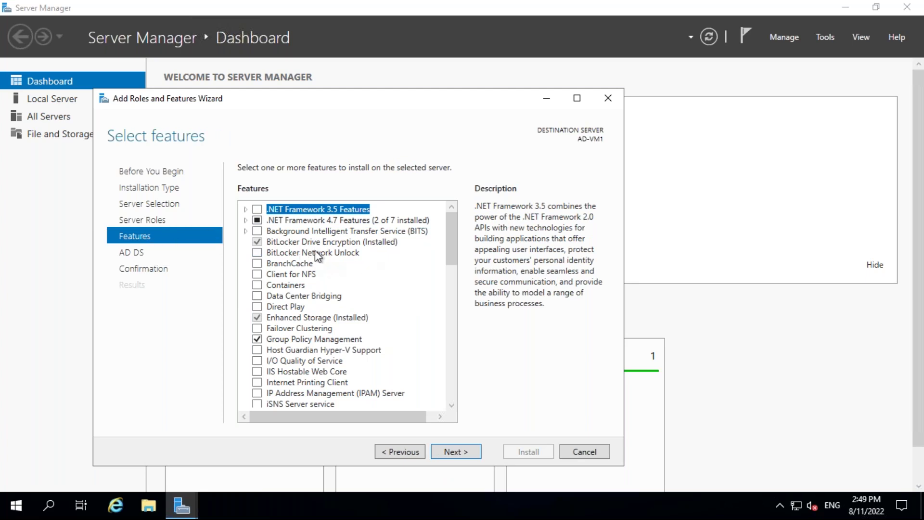
Confirm the selections, install AD DS on AD-VM1, and close the wizard after success.
left_click(466, 454)
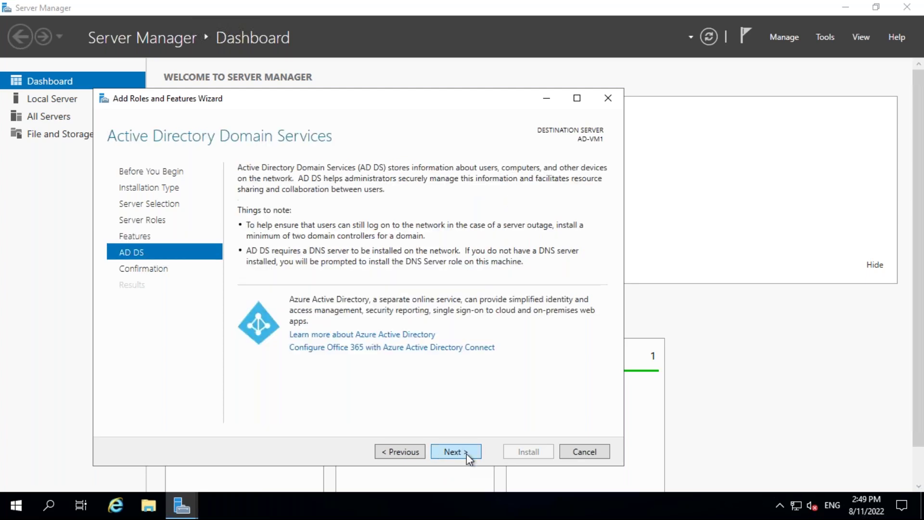
left_click(467, 454)
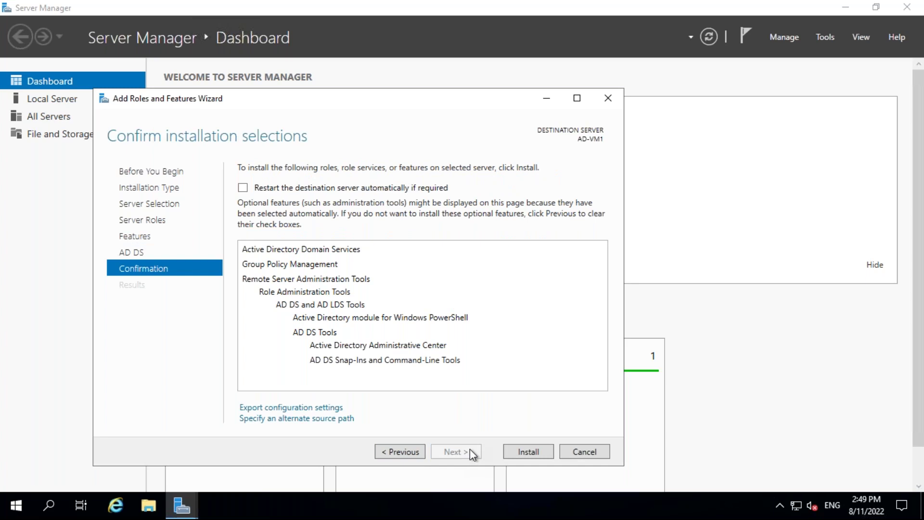
left_click(522, 451)
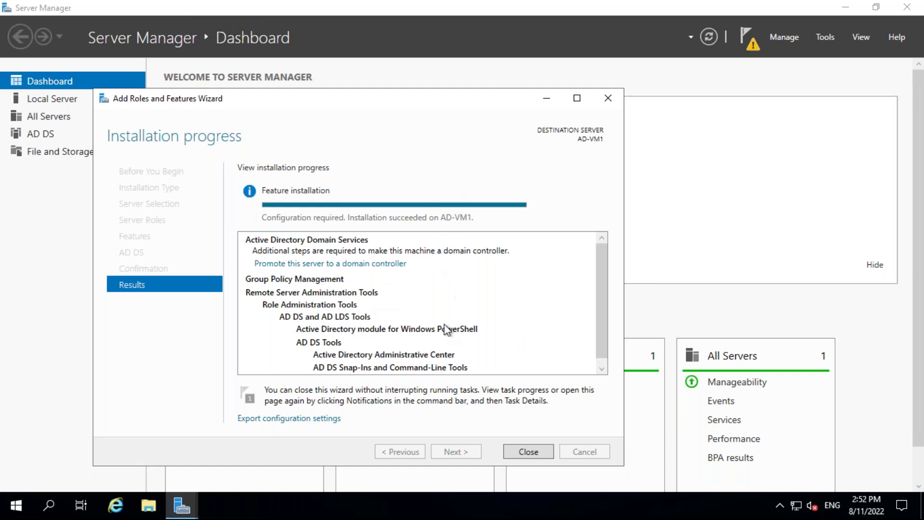
left_click(529, 452)
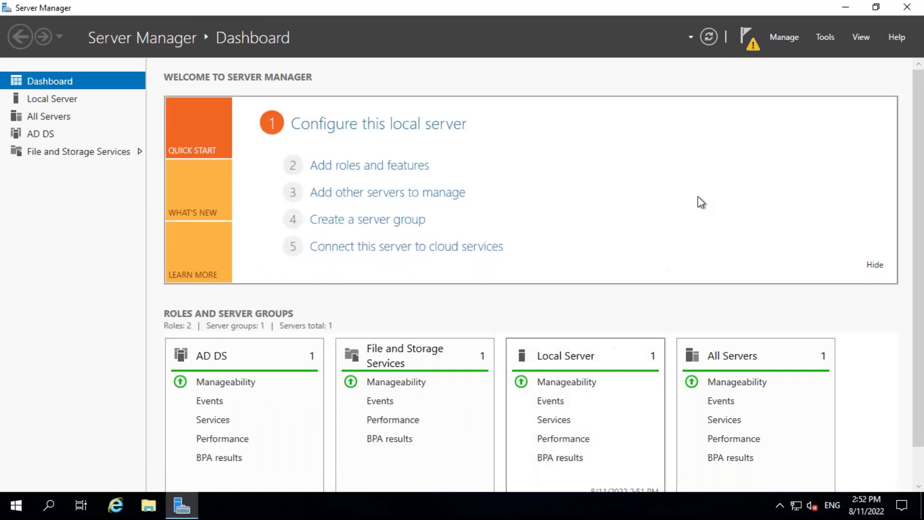
Promote AD-VM1 to a domain controller with Add a new forest, then minimise the remote session.
left_click(747, 39)
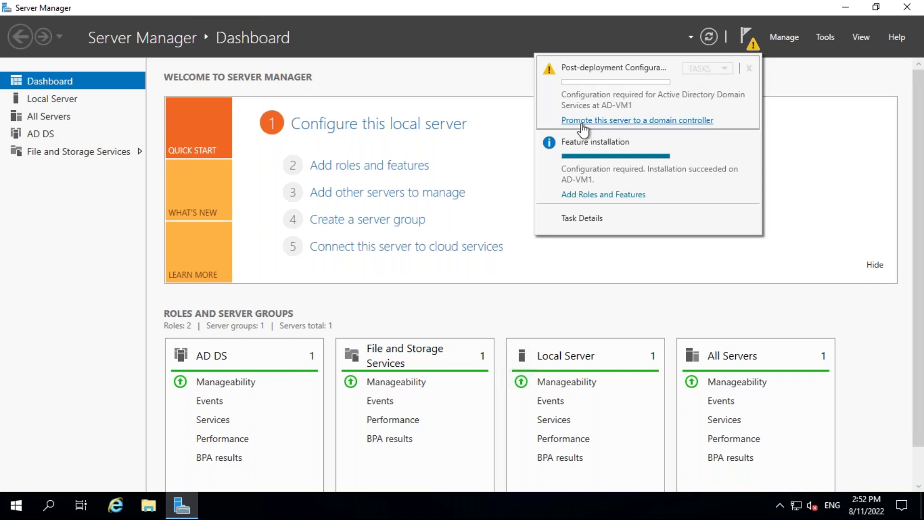
left_click(657, 121)
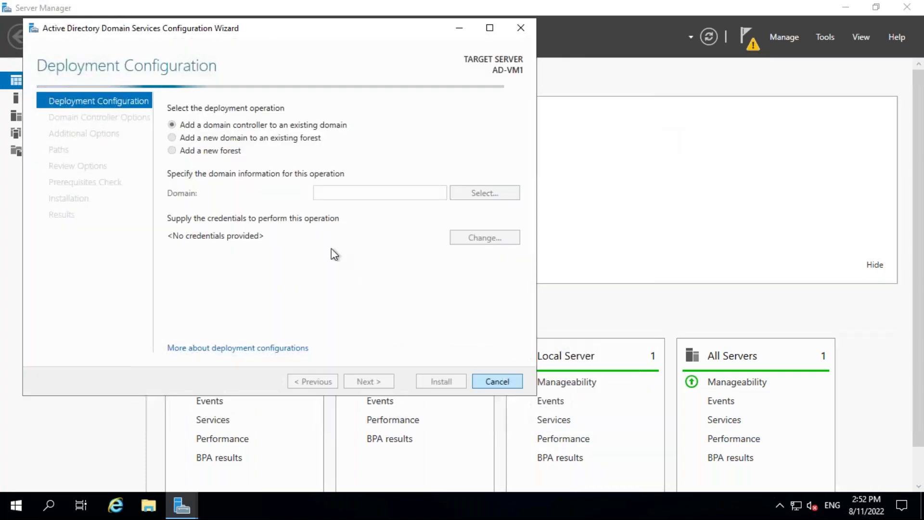
left_click(172, 150)
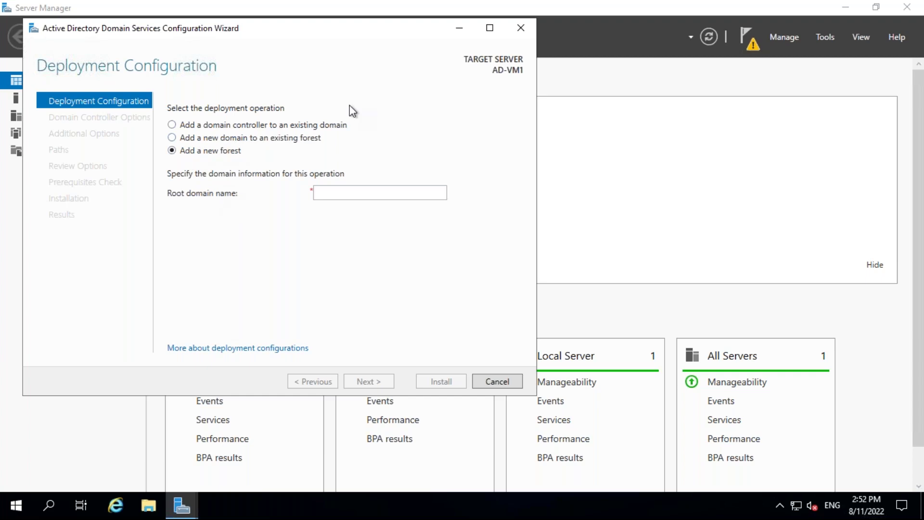
left_click(438, 7)
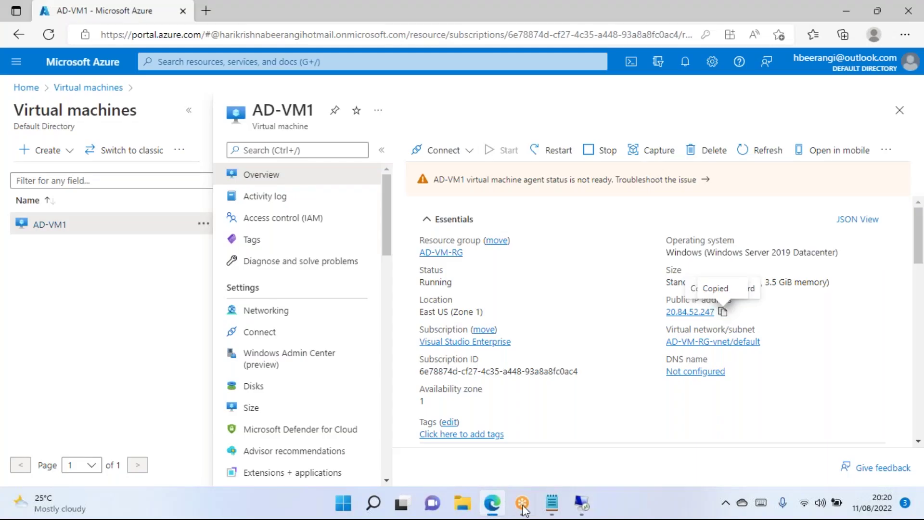
Add three sample logon names, user1 to user3 in wipro.com, below the Notepad notes.
left_click(552, 503)
left_click(233, 94)
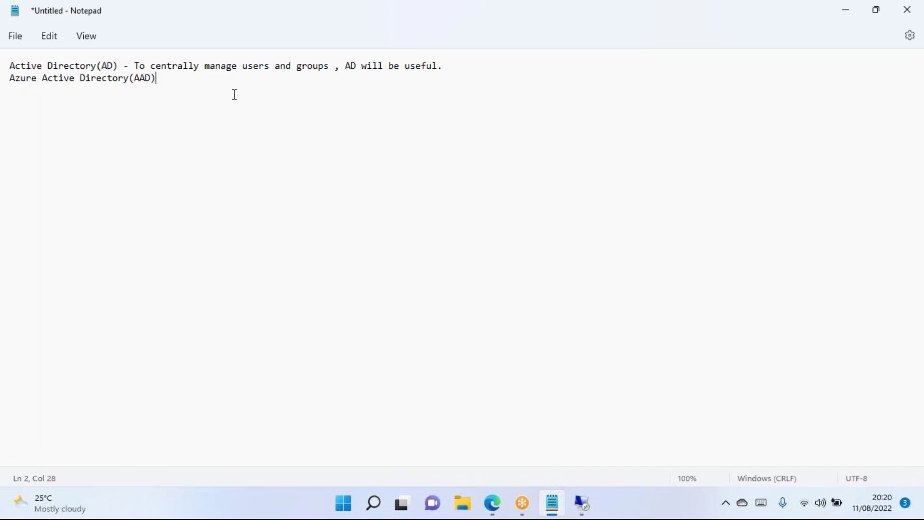
key("Return")
key("Return")
key("Return")
type("user1@wipro.com")
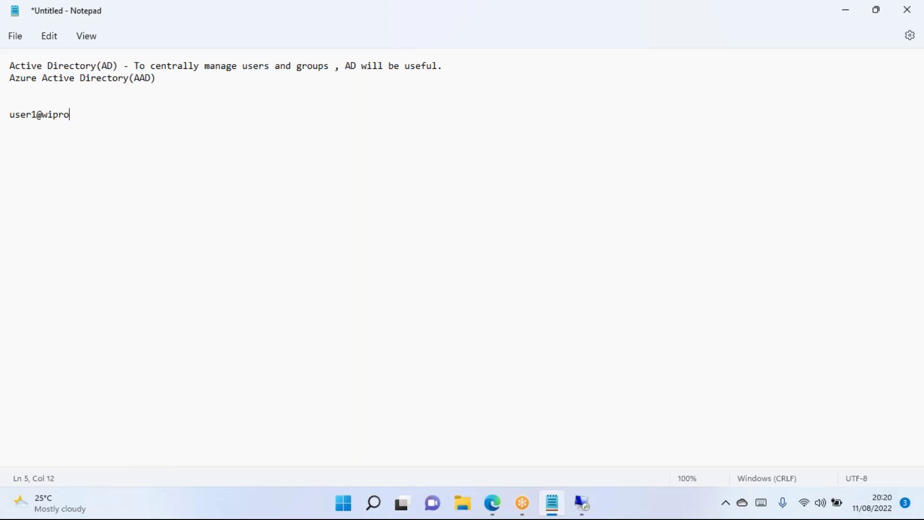
key("Return")
type("User")
key("BackSpace")
key("BackSpace")
key("BackSpace")
key("BackSpace")
type("user2@wipro.com")
key("Return")
type("user3@")
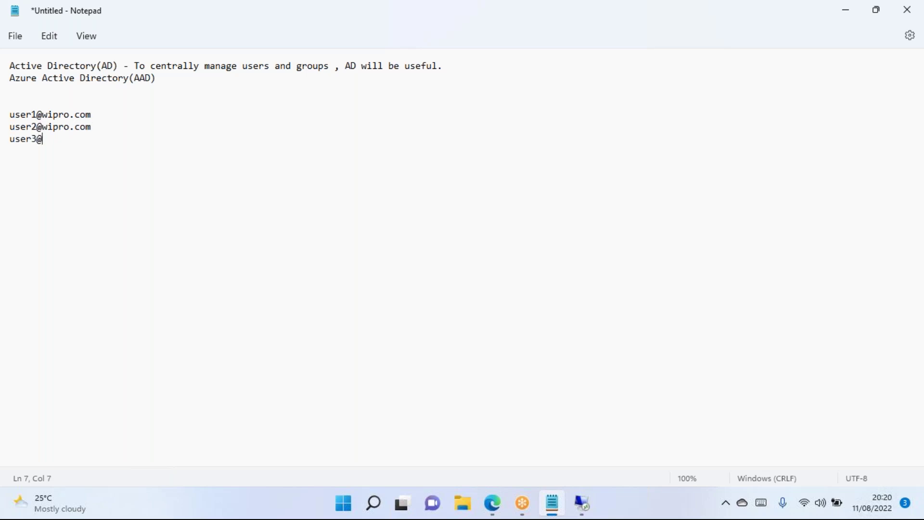
type("wipro.com")
key("Return")
key("Return")
Highlight the wipro.com domain in the first entry, then bring the browser forward.
left_click_drag(95, 115, 46, 113)
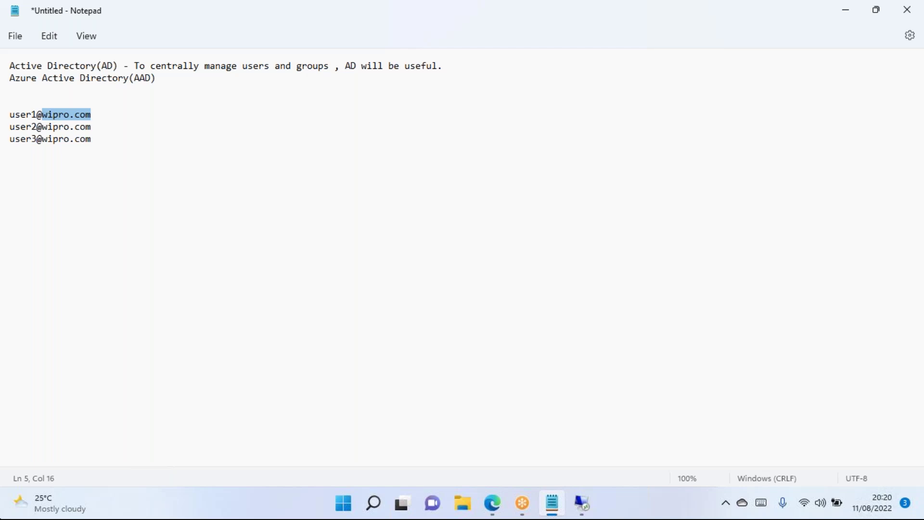
left_click(65, 165)
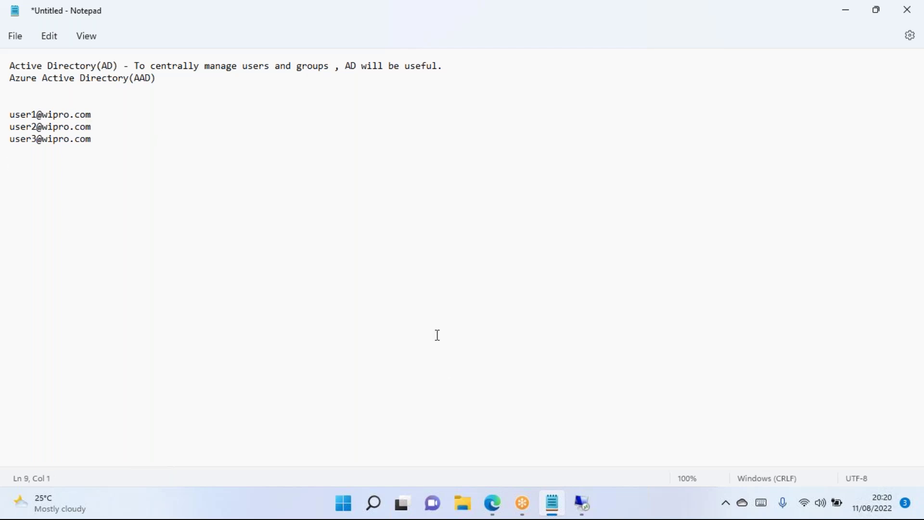
left_click_drag(100, 114, 38, 114)
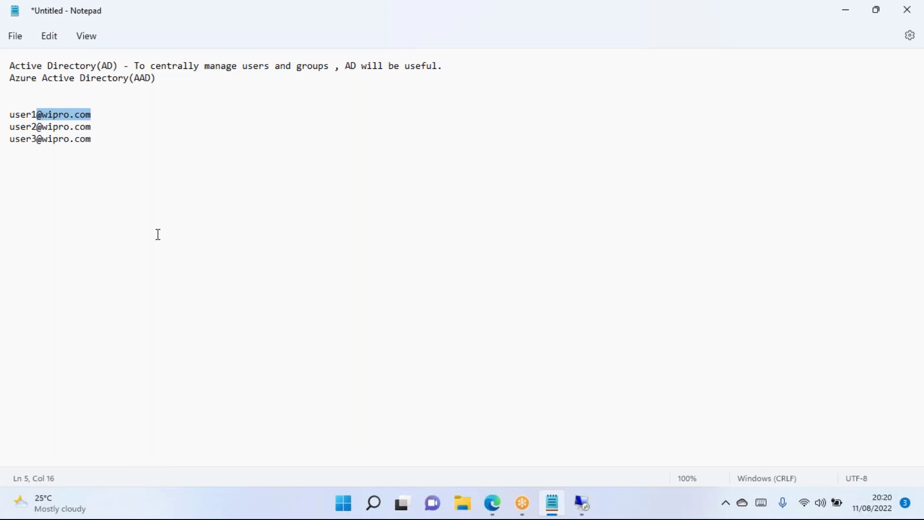
left_click(94, 115)
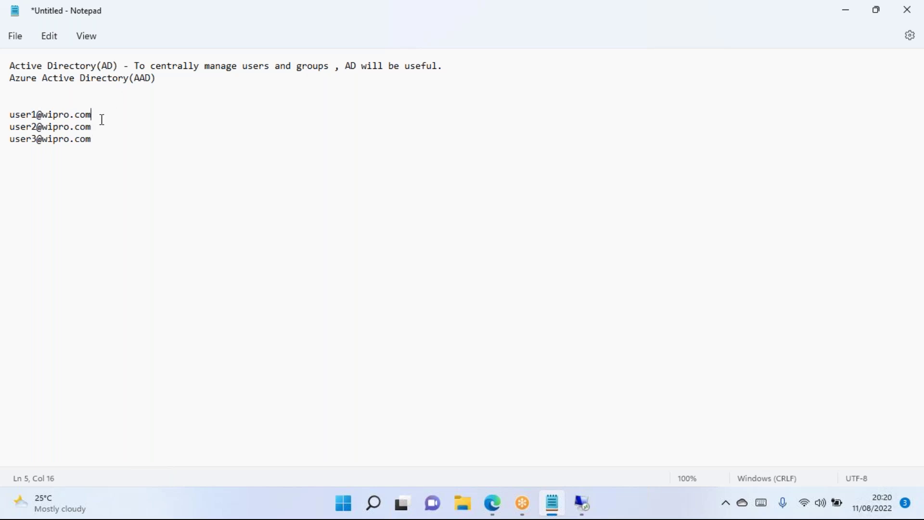
left_click(492, 503)
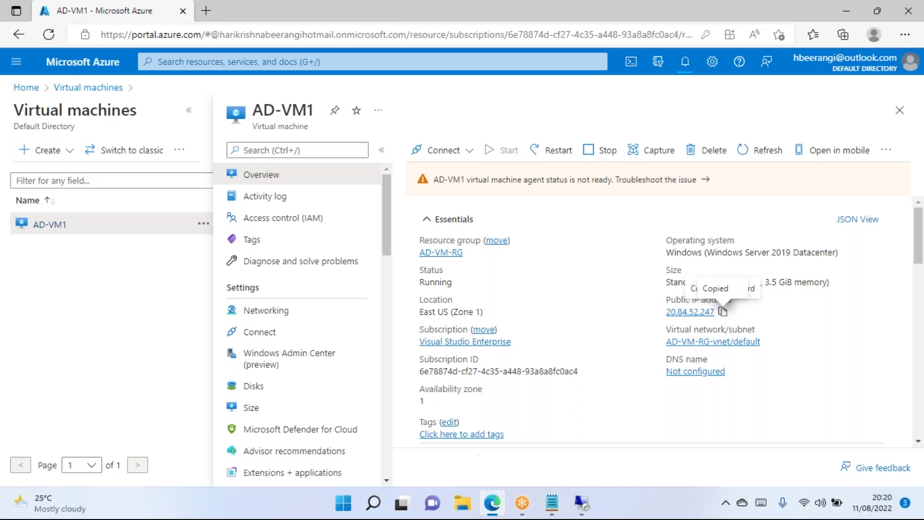
Add a fourth sample logon name, user4 in xyz.wipro.com, to the Notepad list.
left_click(586, 511)
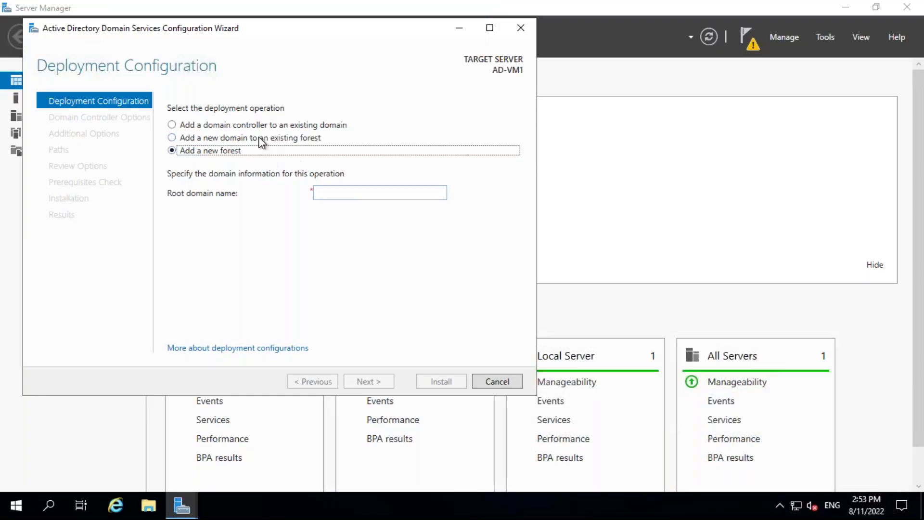
mouse_move(484, 1)
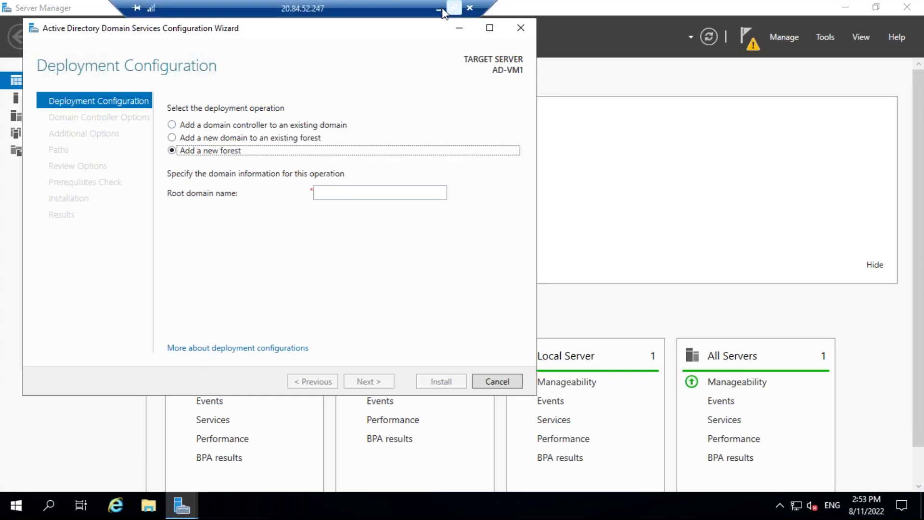
left_click(439, 8)
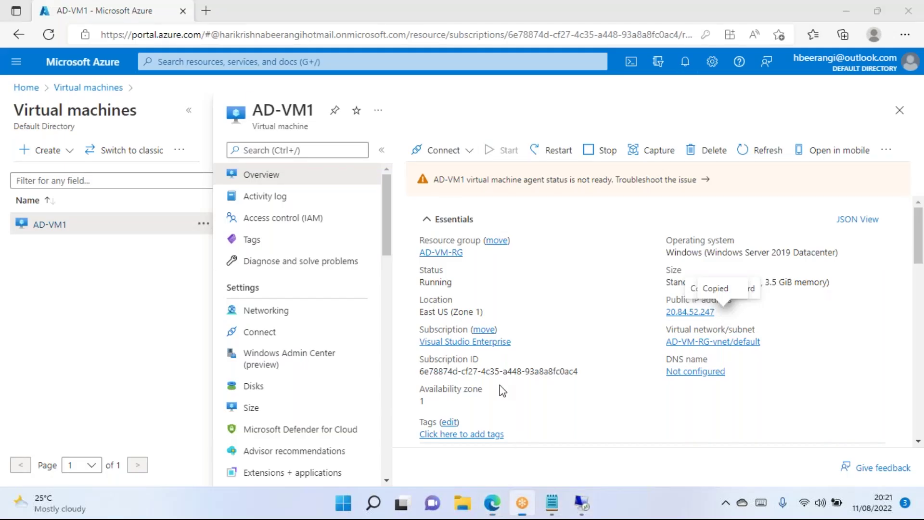
left_click(552, 503)
left_click(201, 142)
key("Return")
key("Return")
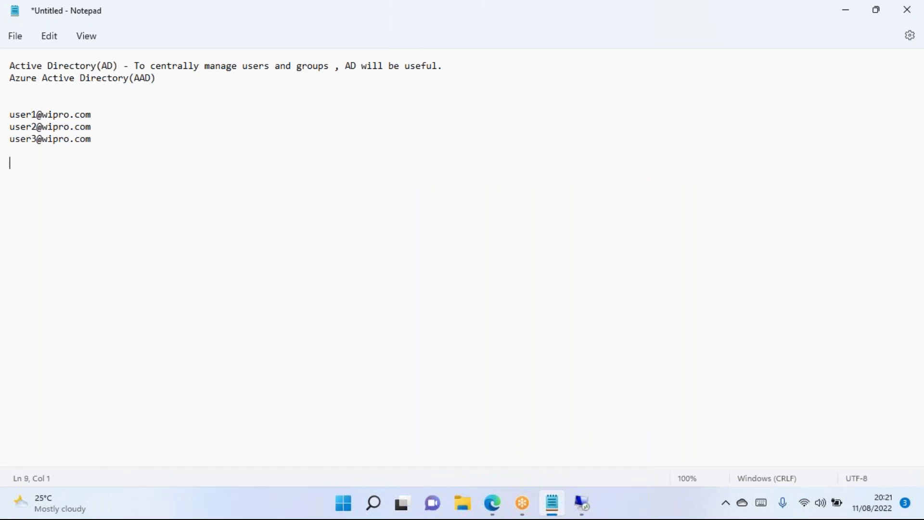
type("xyz.wipro.com")
key("Home")
type("user4@")
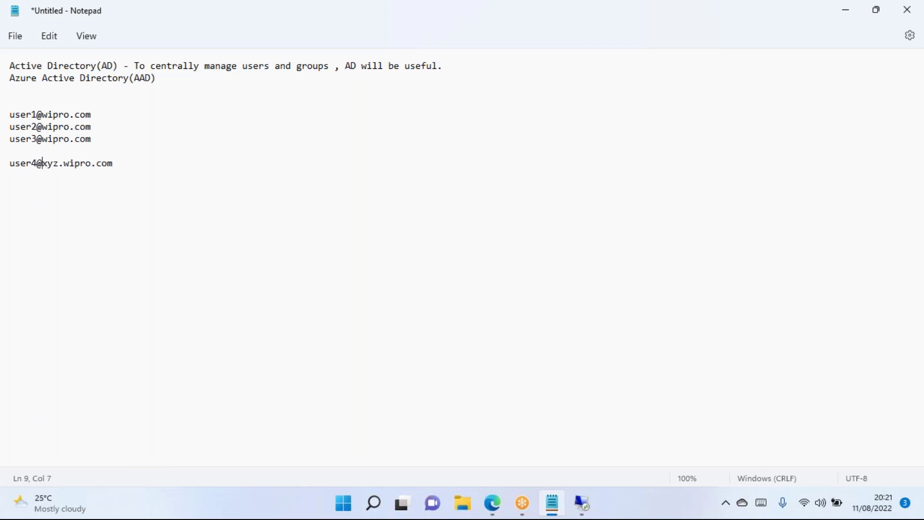
Highlight the xyz subdomain label in that entry and return to the remote session.
left_click(81, 183)
mouse_move(64, 165)
left_mouse_down()
mouse_move(110, 165)
mouse_move(47, 164)
left_mouse_up()
double_click(47, 163)
left_click(584, 508)
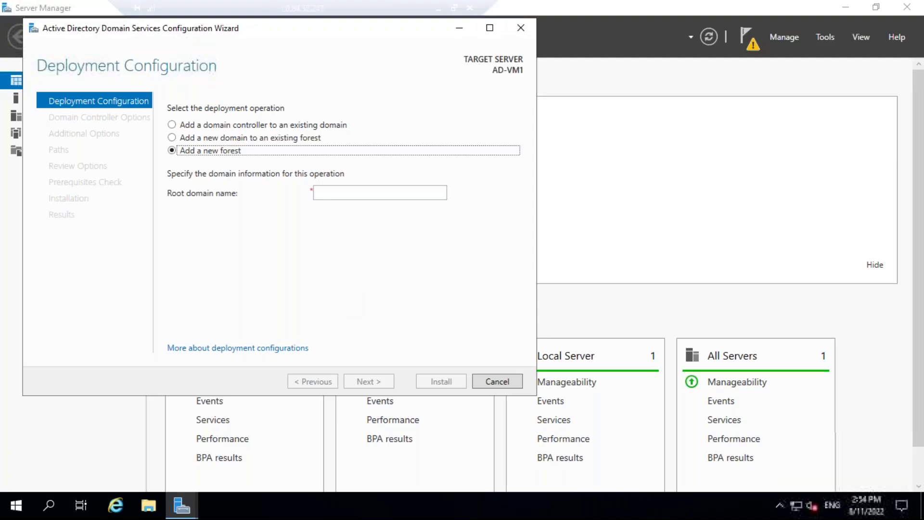
Reselect Add a new forest after previewing the child-domain option, and focus the Root domain name box.
left_click(172, 139)
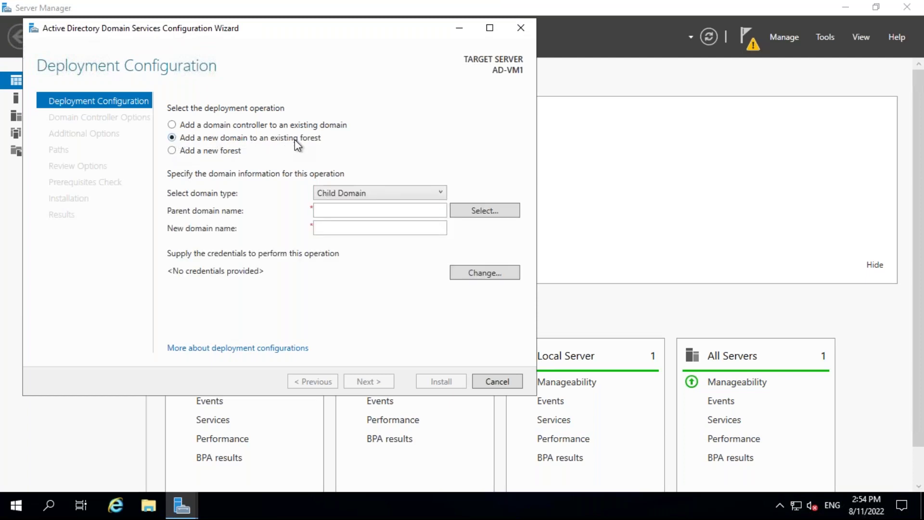
left_click(172, 151)
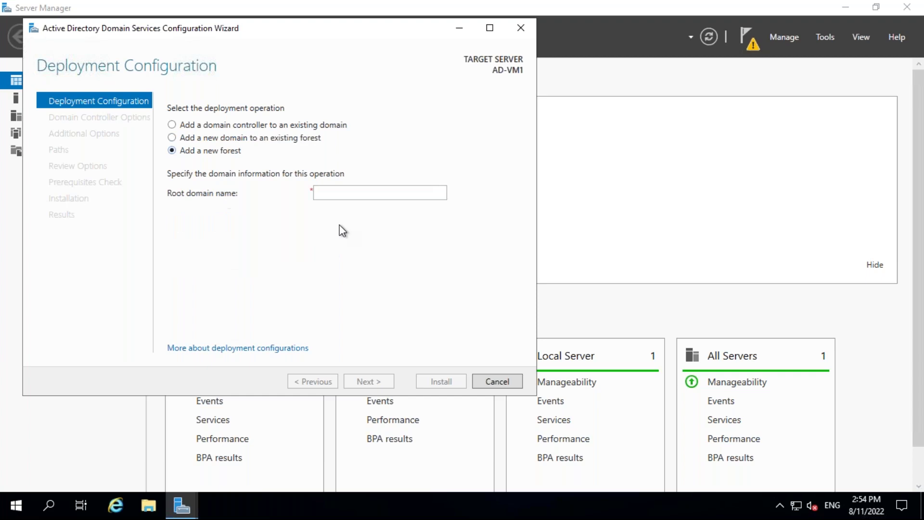
left_click(372, 196)
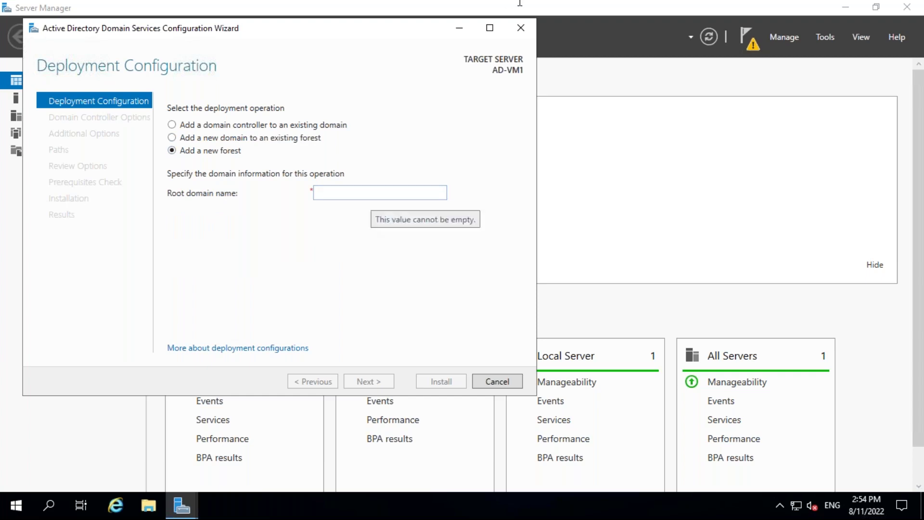
Leave the remote session for the domain notes, then launch Chrome from the Run box.
left_click(440, 4)
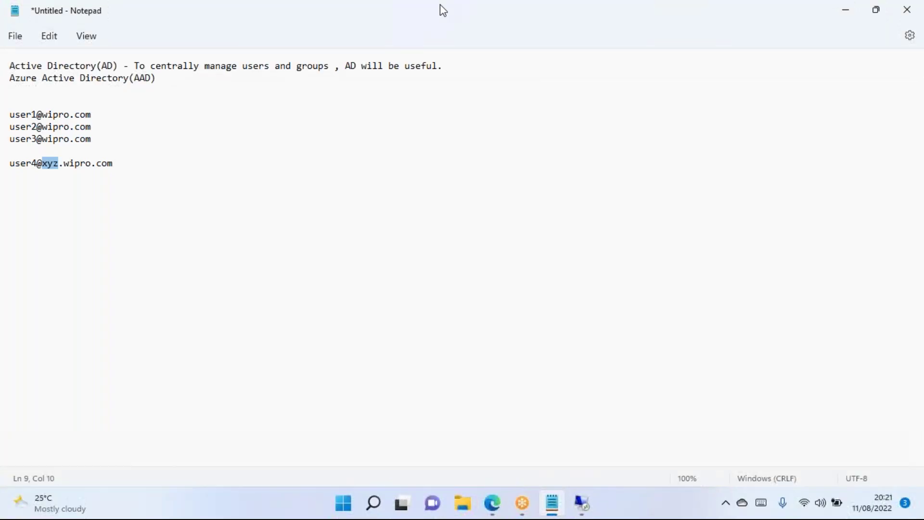
left_click_drag(95, 114, 43, 112)
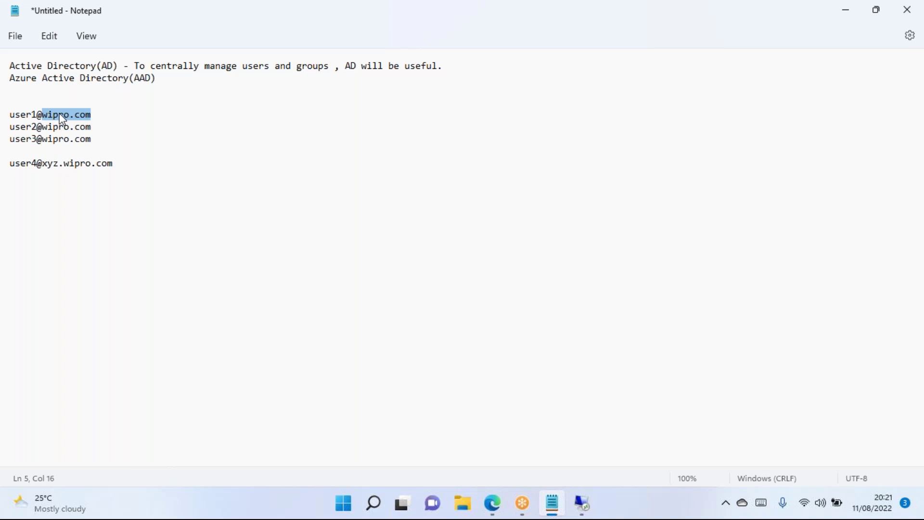
key("super+r")
type("chrome")
key("Return")
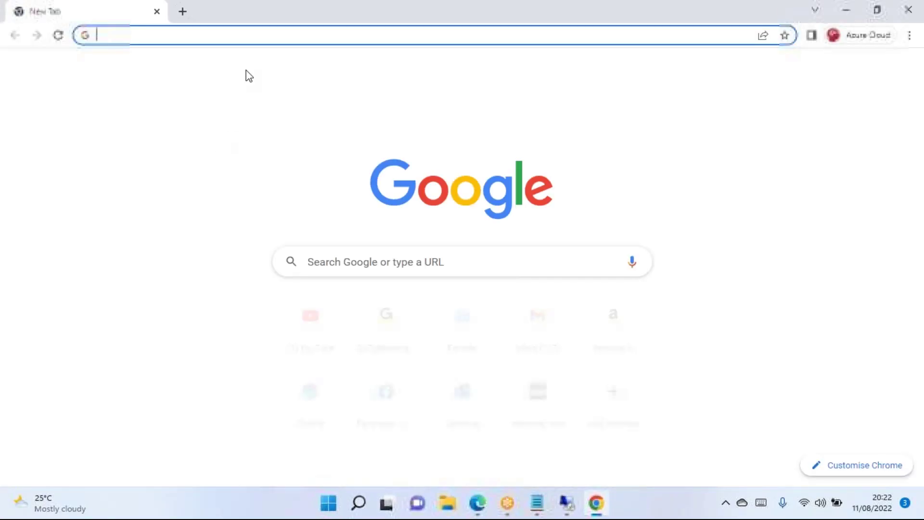
Close Chrome and go to godaddy.com in a new Edge tab.
type("godadd")
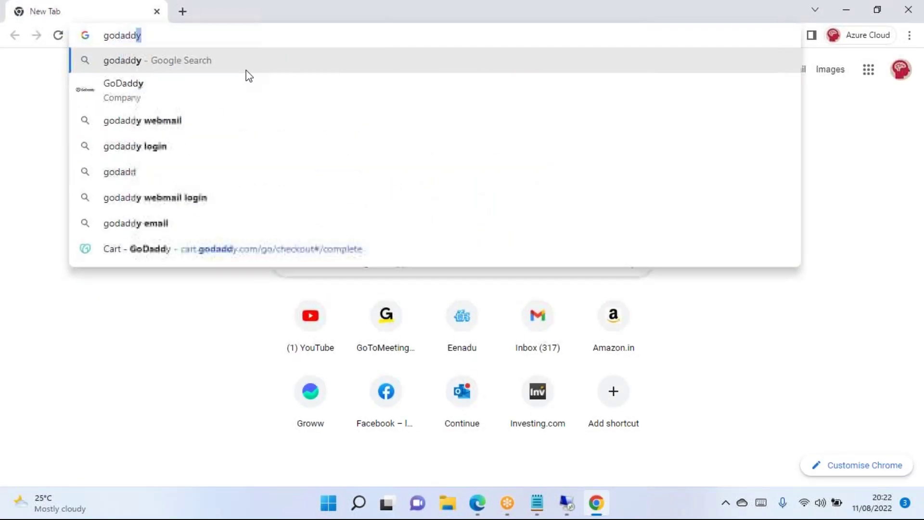
left_click(157, 11)
left_click(493, 503)
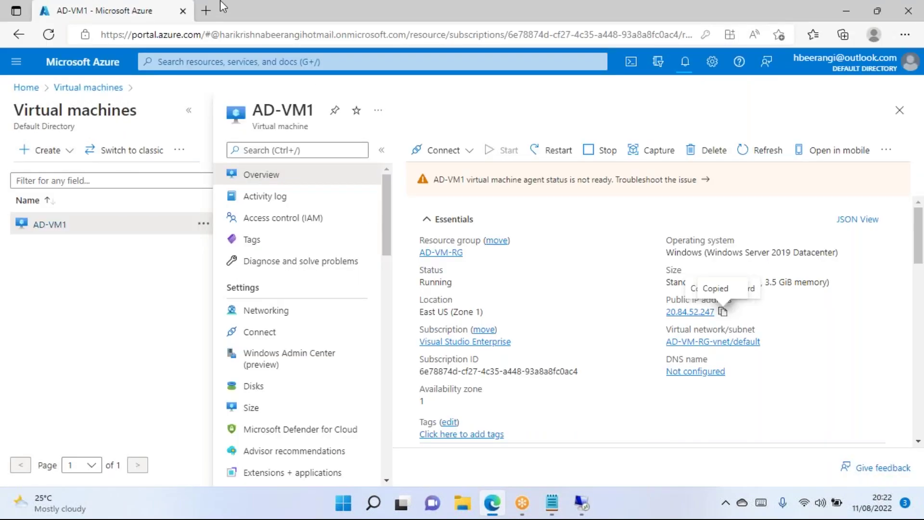
left_click(206, 10)
type("goda")
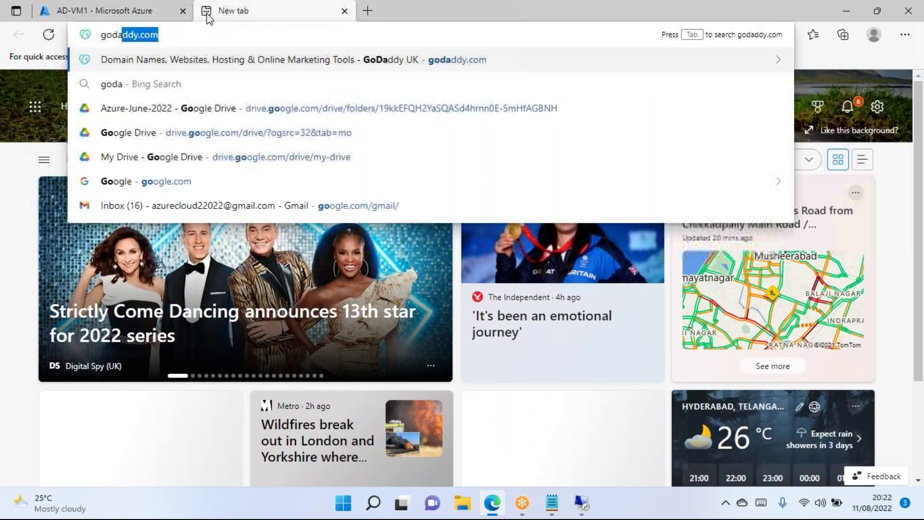
type("ddy.")
key("Return")
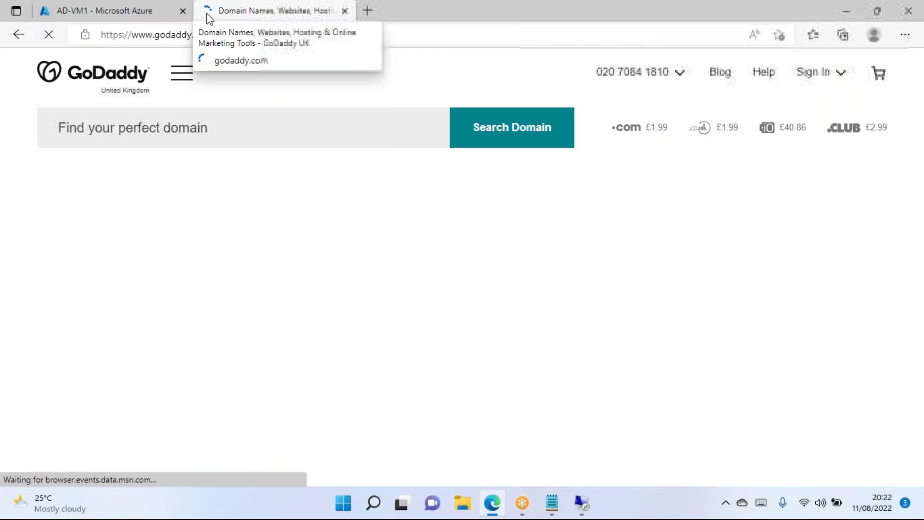
Search GoDaddy for wipro.com and accept the cookie notice.
left_click(275, 130)
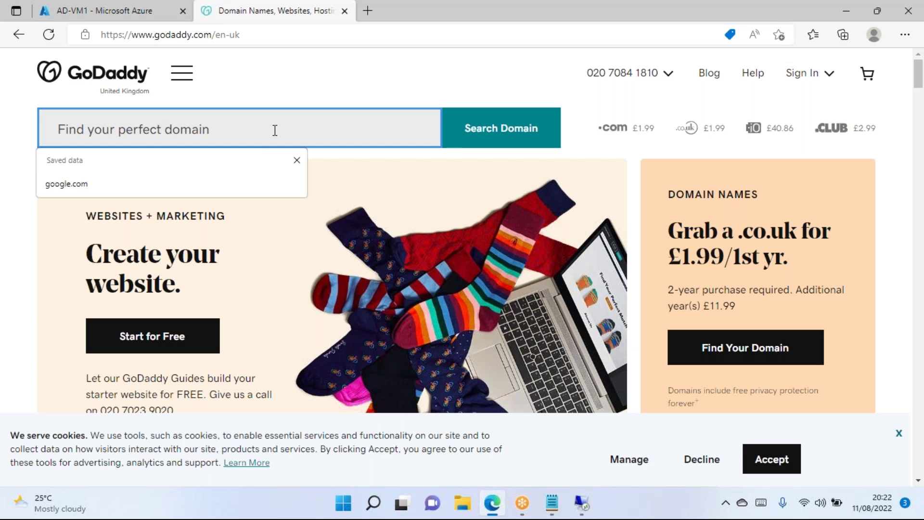
type("wipro.com")
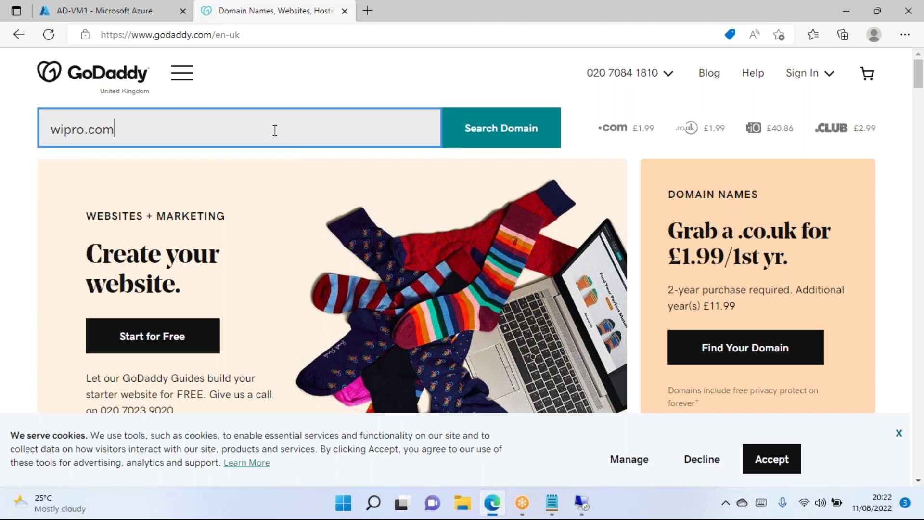
left_click(506, 134)
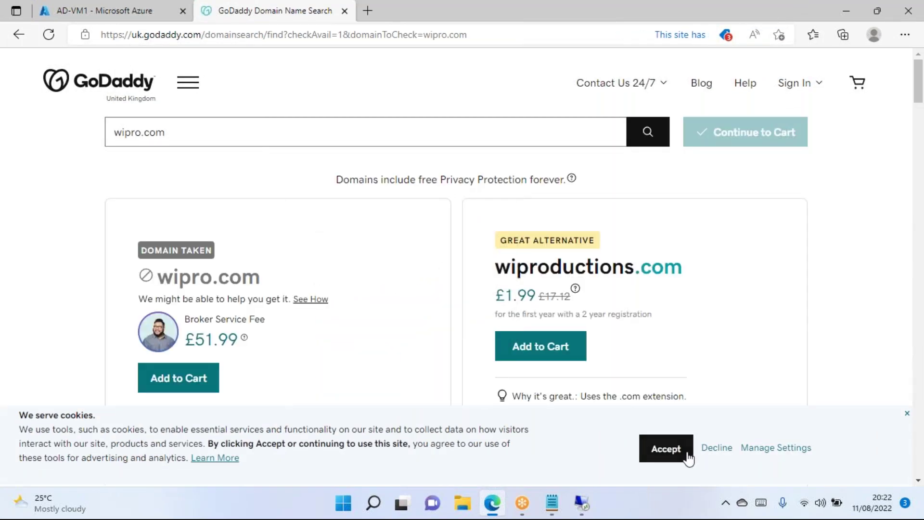
left_click(672, 453)
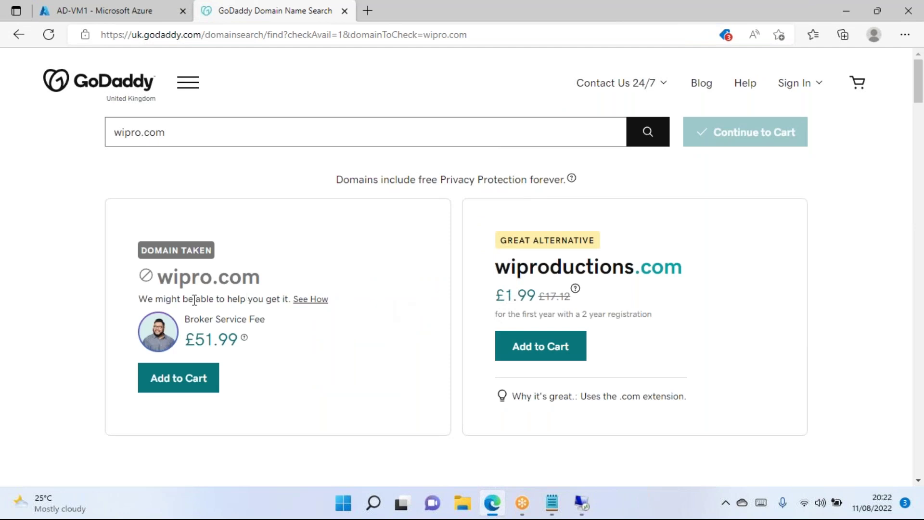
scroll(334, 221, "down", 6)
scroll(241, 216, "up", 1)
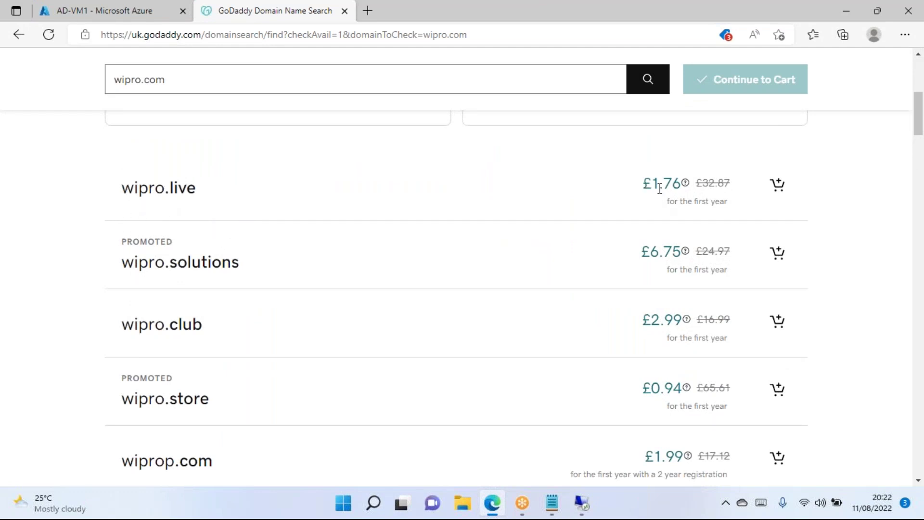
Compare alternative domains such as wipro.live at £1.76, wipro.solutions and wipro.club.
left_click_drag(651, 183, 680, 176)
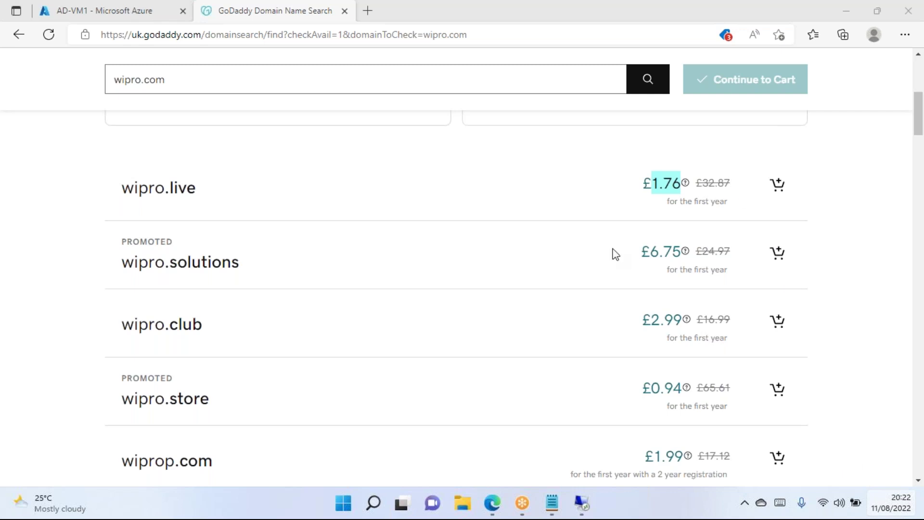
left_click(662, 191)
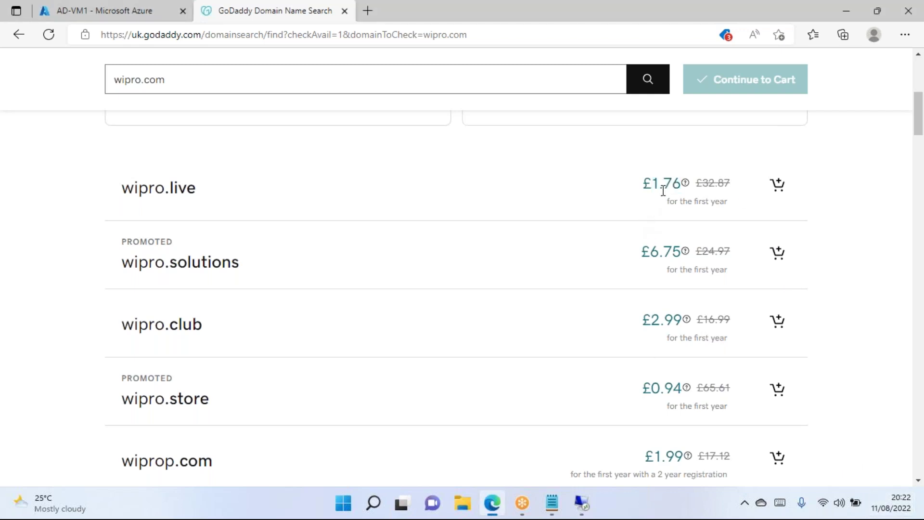
left_click_drag(678, 182, 647, 184)
double_click(680, 256)
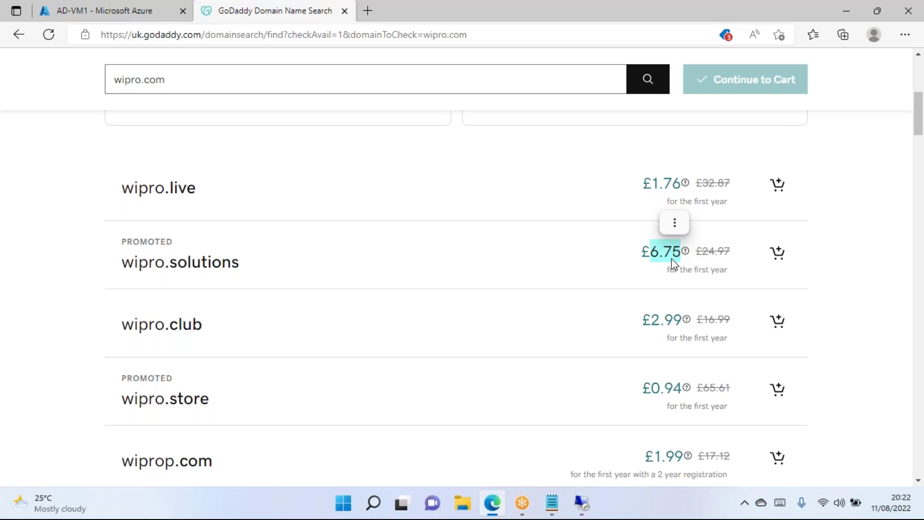
left_click_drag(217, 324, 117, 336)
scroll(216, 315, "down", 7)
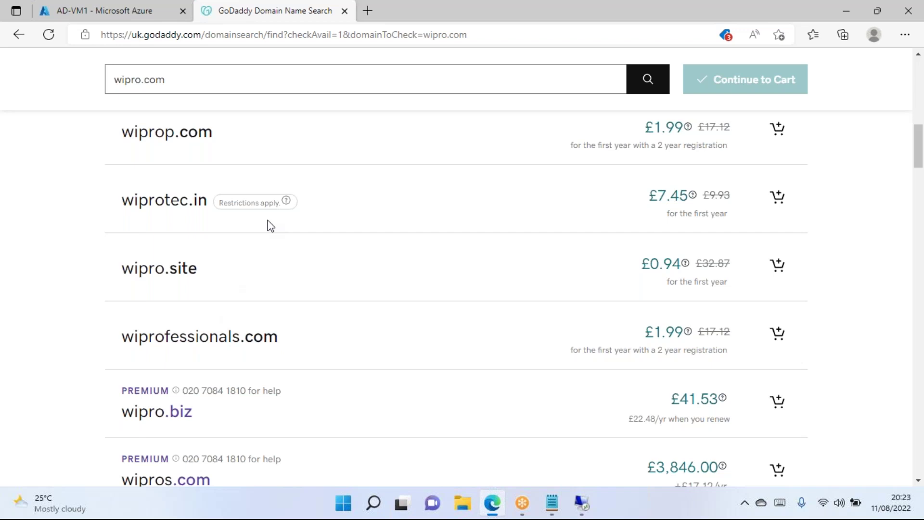
scroll(268, 223, "up", 4)
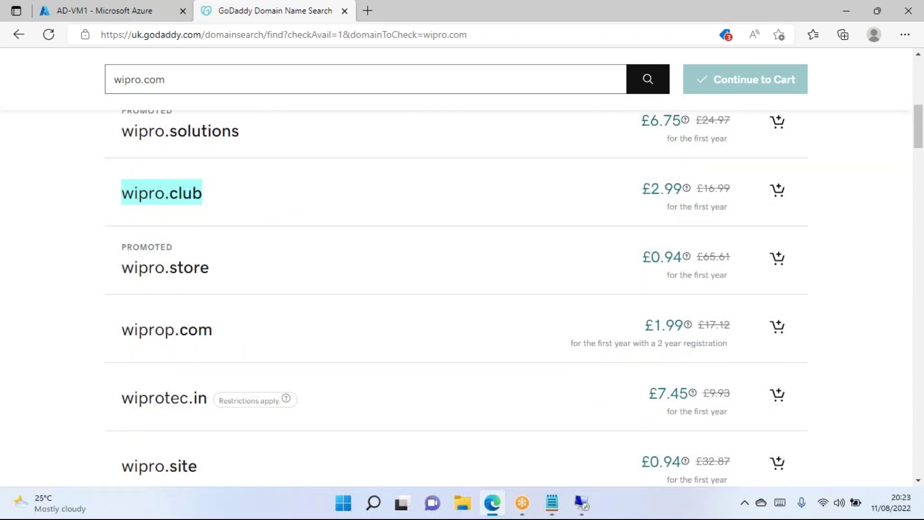
scroll(284, 72, "up", 5)
Search Bing for whois in a new tab and open Whois.com.
left_click(368, 11)
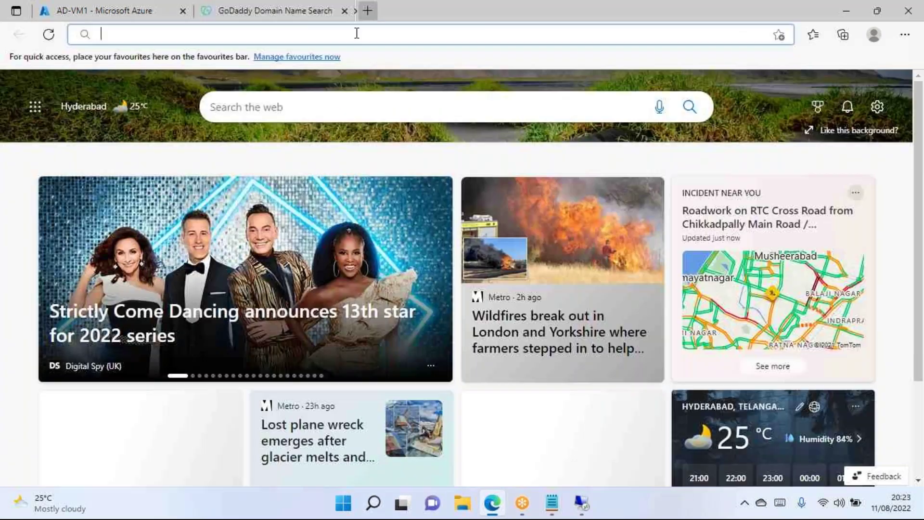
type("who")
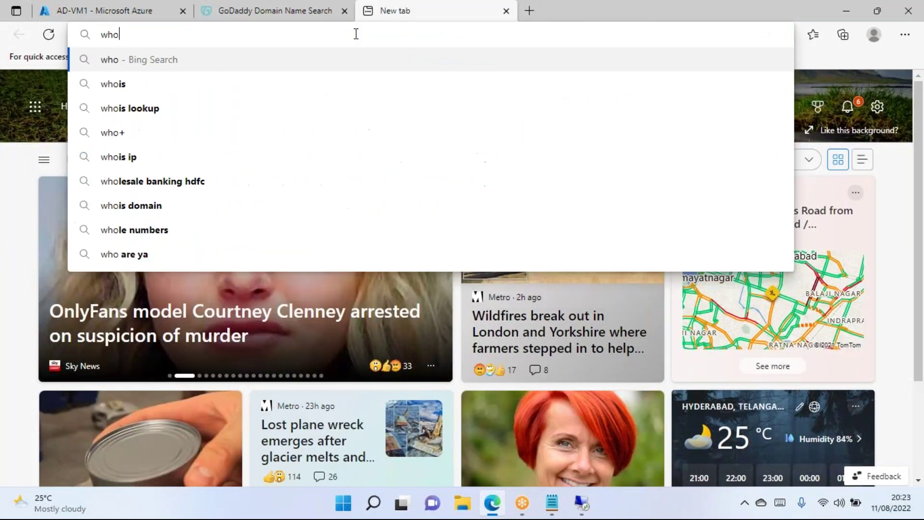
type("is")
key("Return")
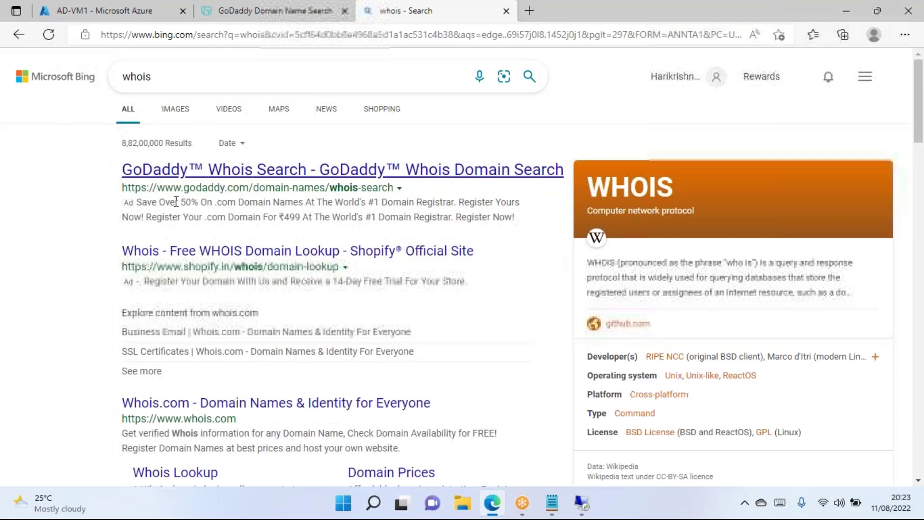
scroll(220, 282, "down", 3)
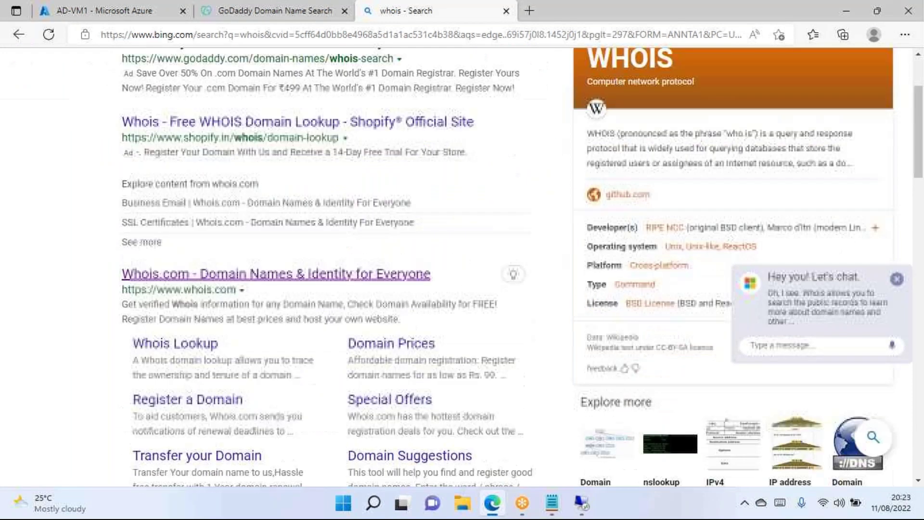
left_click(190, 274)
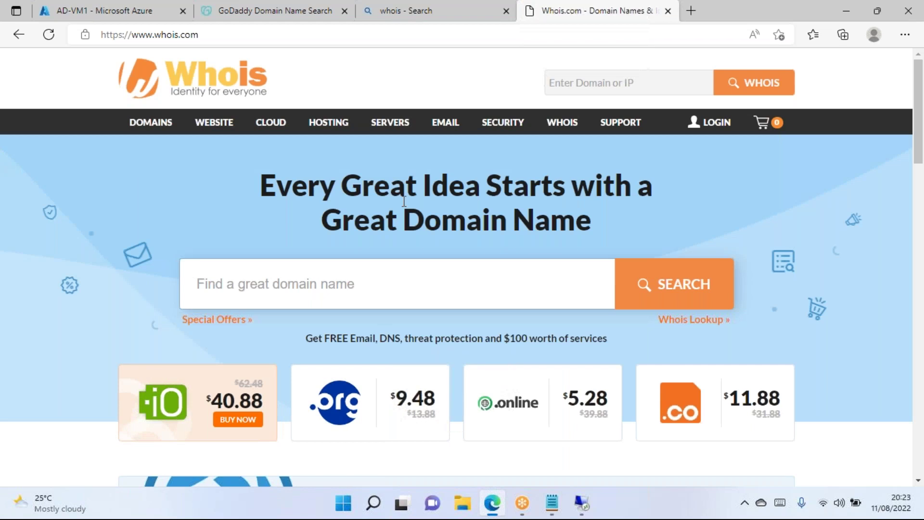
left_click(506, 10)
Look up wipro.com on Whois.com and confirm it is unavailable.
left_click(244, 278)
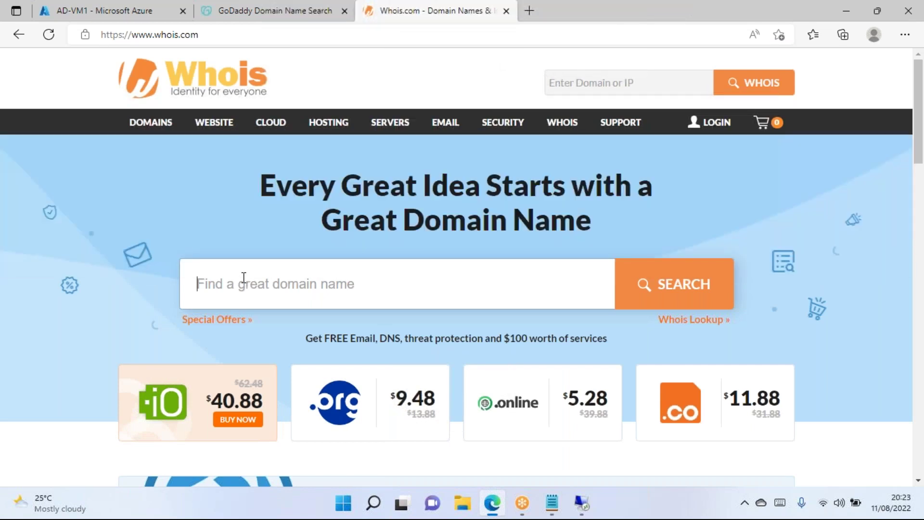
type("wipro.com")
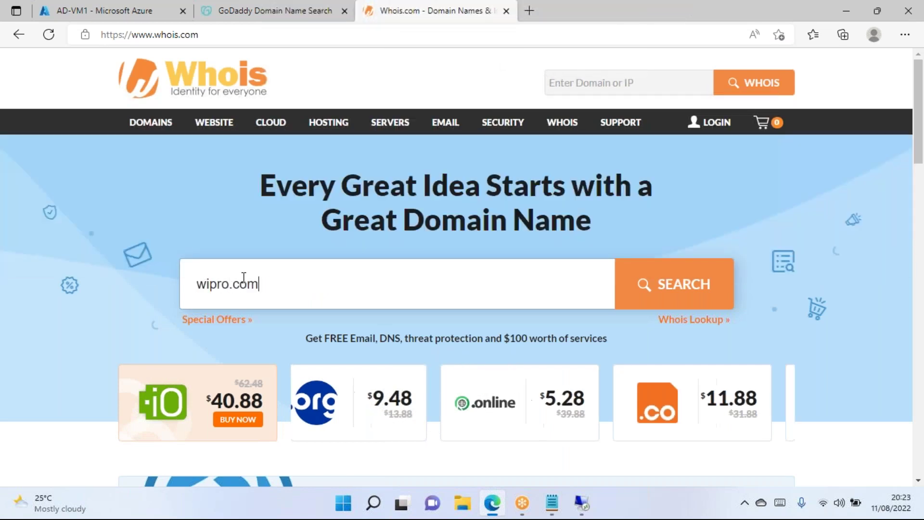
left_click(679, 289)
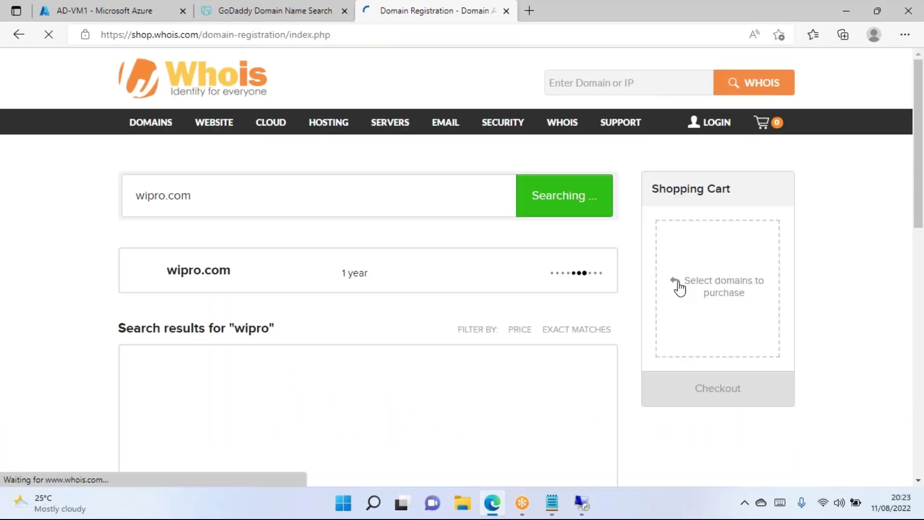
scroll(245, 221, "down", 1)
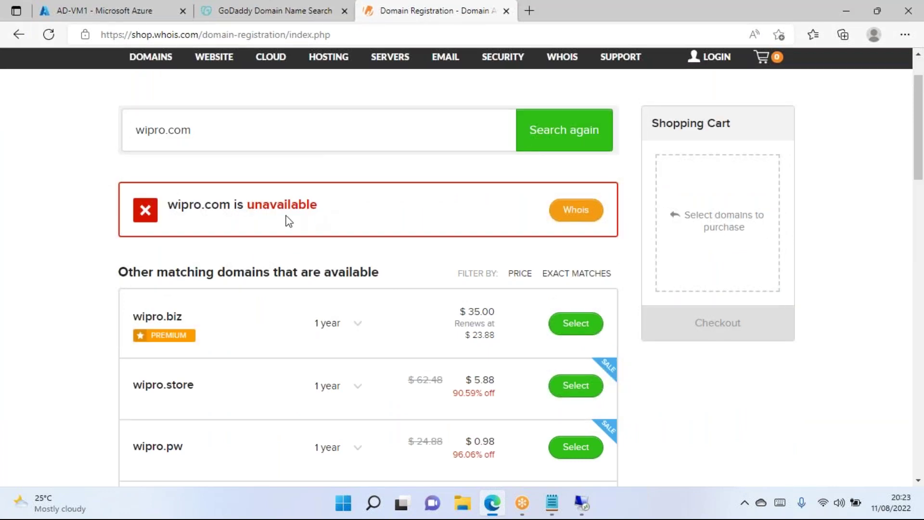
scroll(284, 219, "down", 15)
scroll(481, 289, "down", 4)
scroll(431, 181, "up", 4)
Show more matching available domains, then go back to the Bing whois results.
left_click(423, 267)
scroll(452, 308, "down", 10)
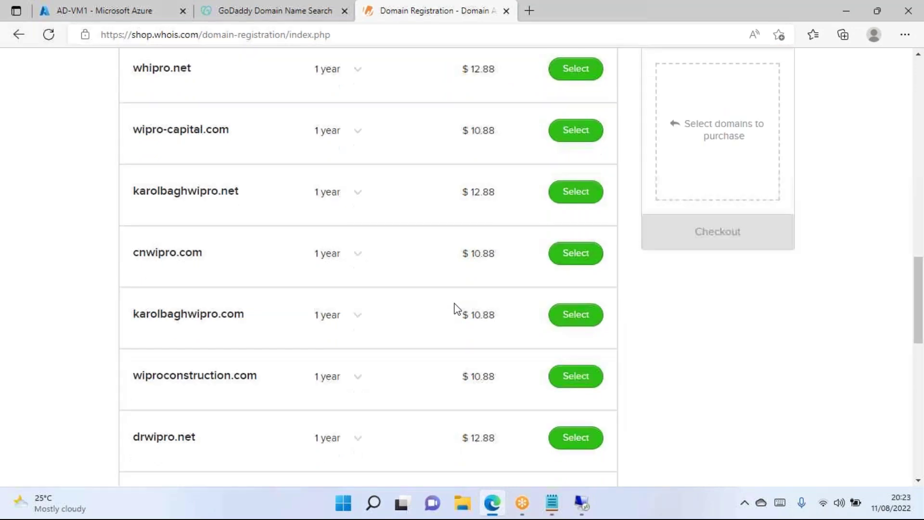
scroll(287, 270, "up", 20)
scroll(359, 389, "up", 10)
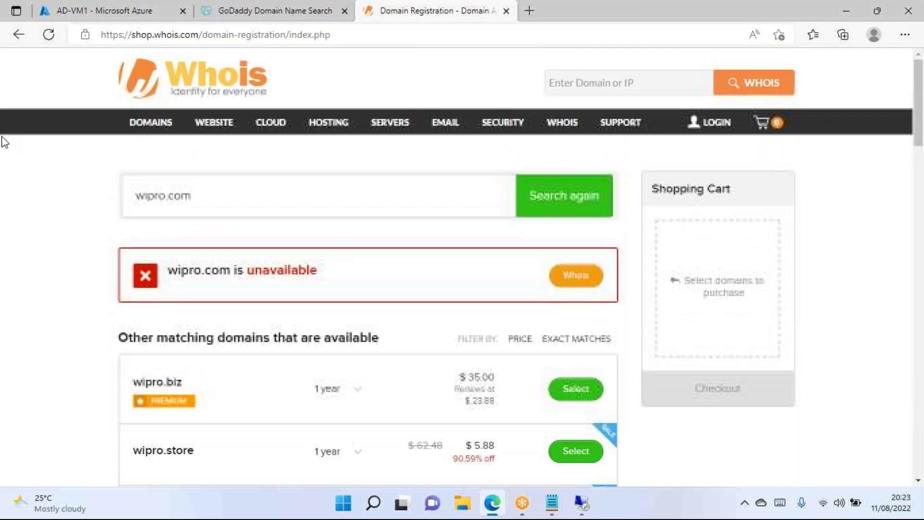
left_click(19, 34)
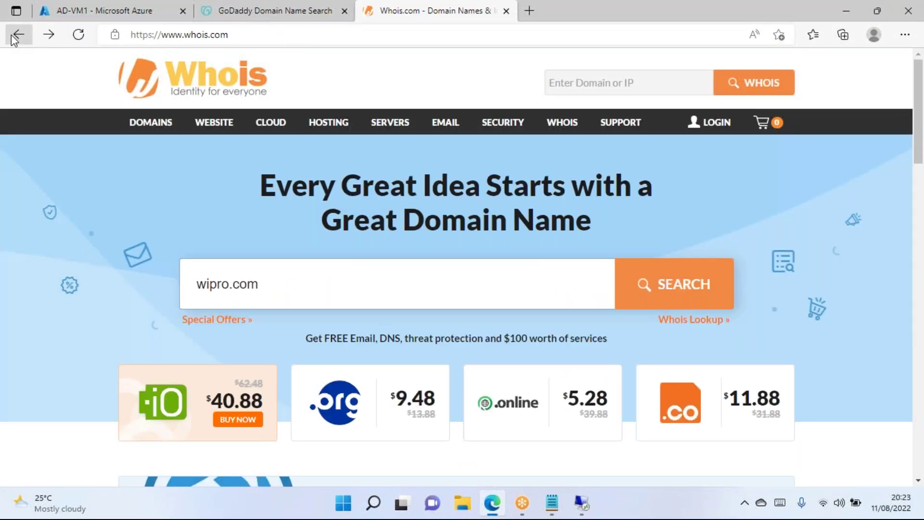
left_click(11, 34)
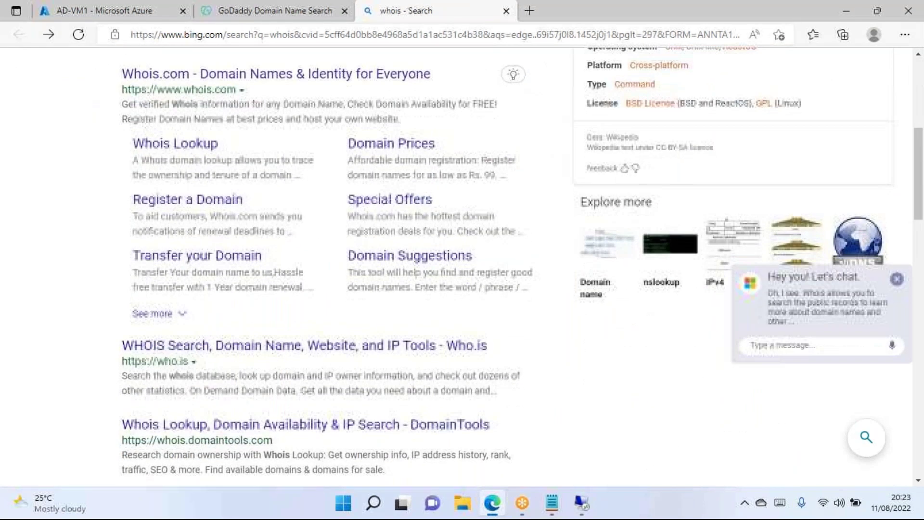
Open the who.is result in a new tab and run a WHOIS lookup for wipro.com.
scroll(238, 279, "down", 1)
right_click(238, 279)
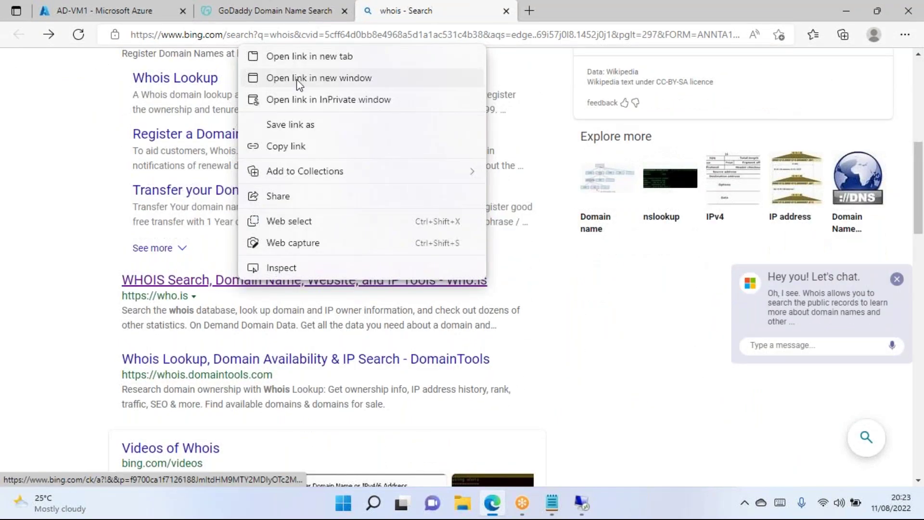
left_click(307, 56)
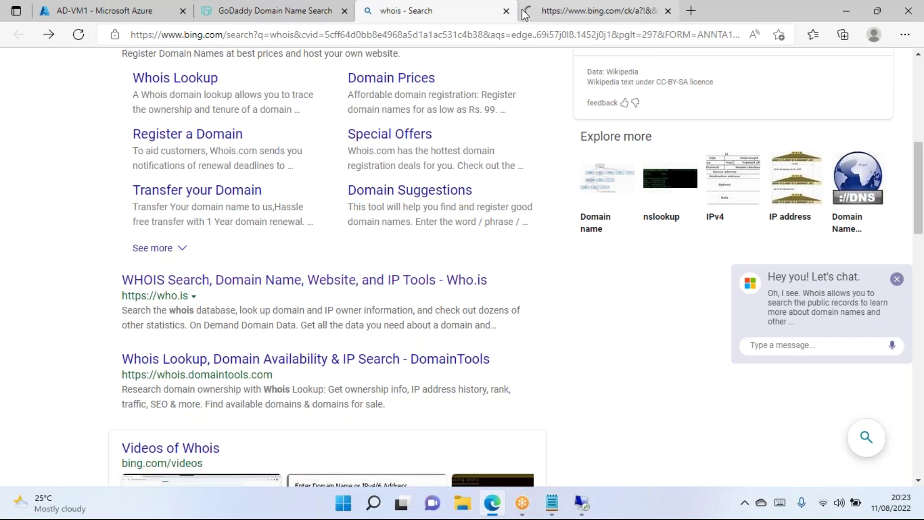
left_click(527, 11)
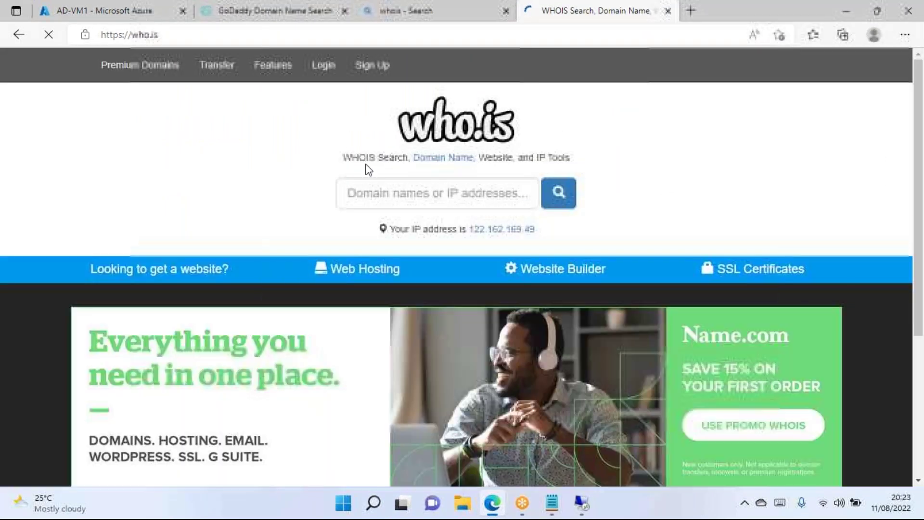
left_click(387, 190)
type("wipro.com")
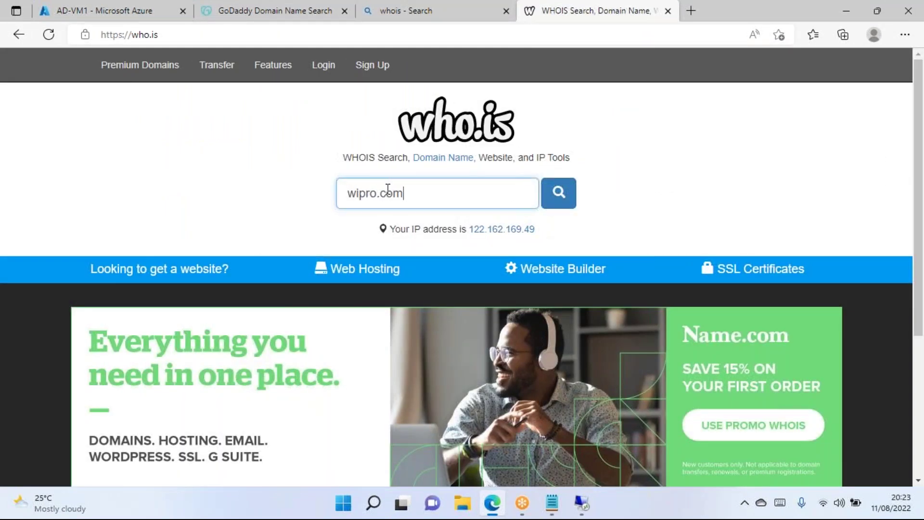
left_click(558, 193)
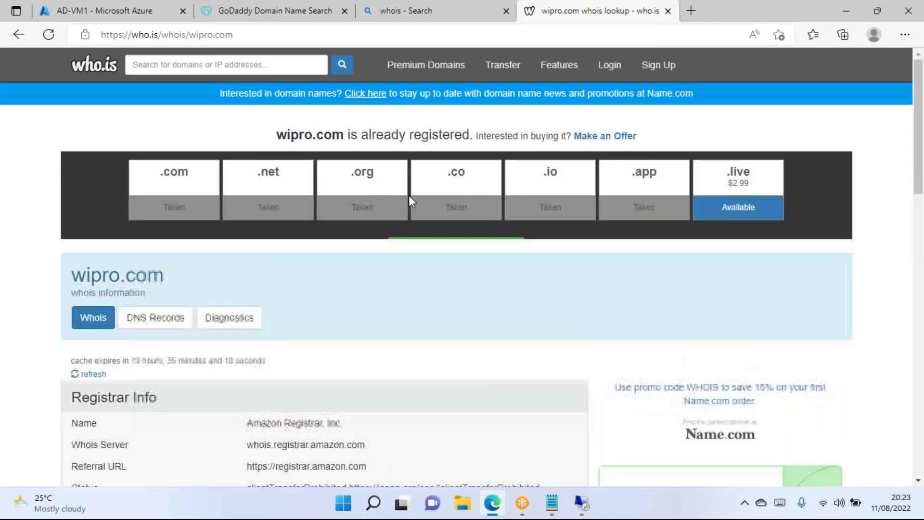
scroll(371, 204, "down", 2)
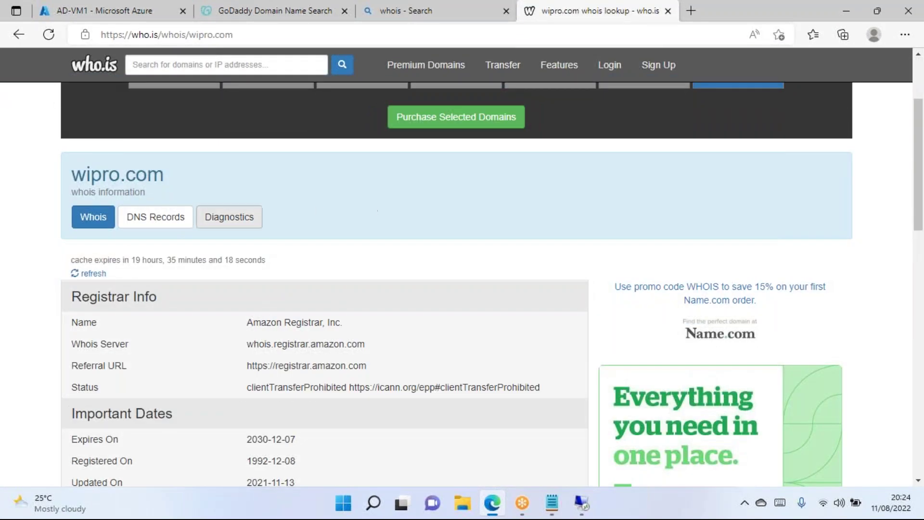
scroll(115, 252, "up", 3)
Review wipro.com's registration date 1992-12-08 and its 2021 Updated On date.
left_click_drag(72, 306, 163, 305)
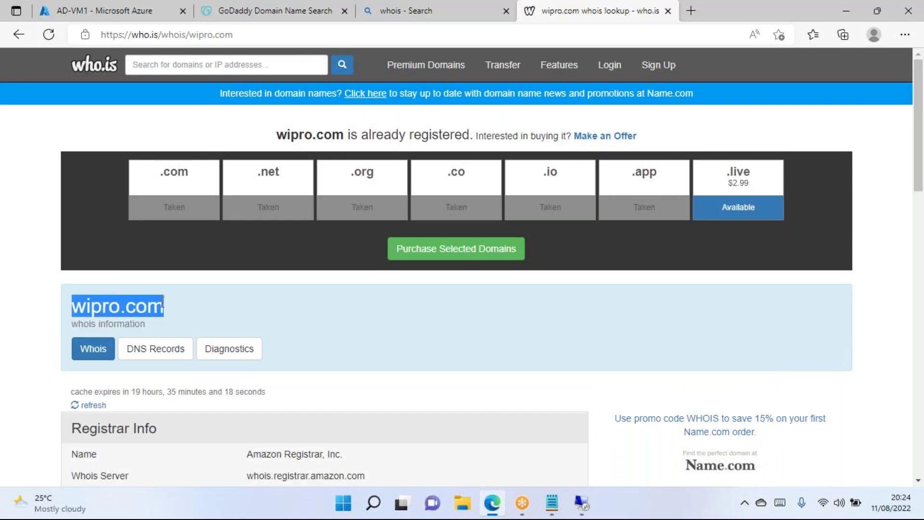
scroll(273, 284, "down", 7)
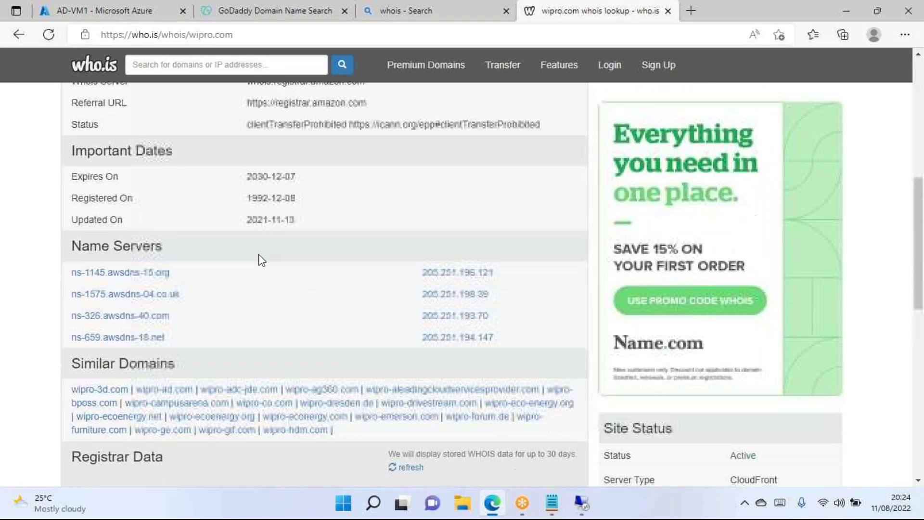
left_click_drag(135, 199, 71, 198)
left_click(251, 200)
double_click(251, 200)
left_click(302, 206)
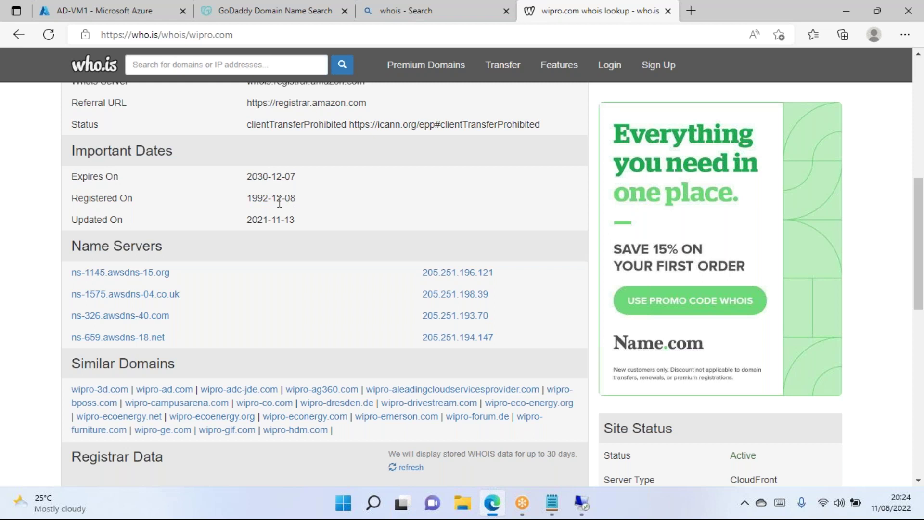
left_click_drag(271, 198, 291, 198)
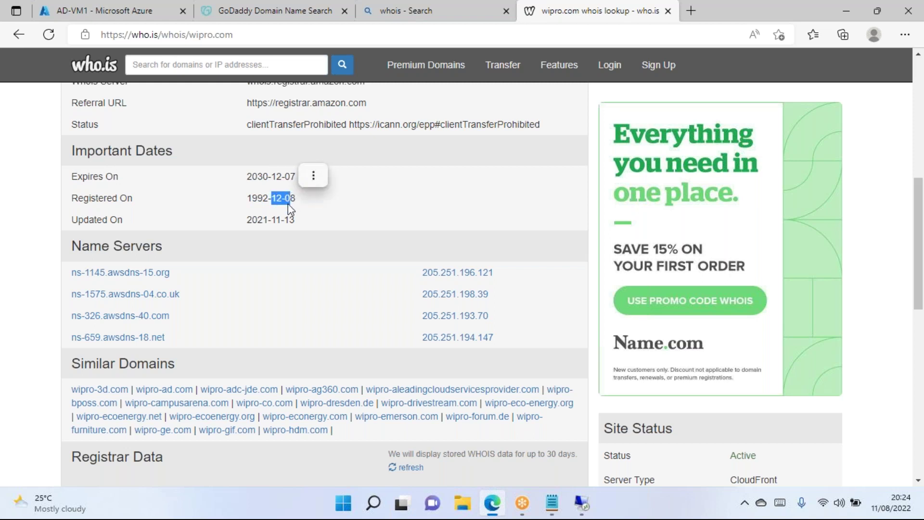
left_click(257, 221)
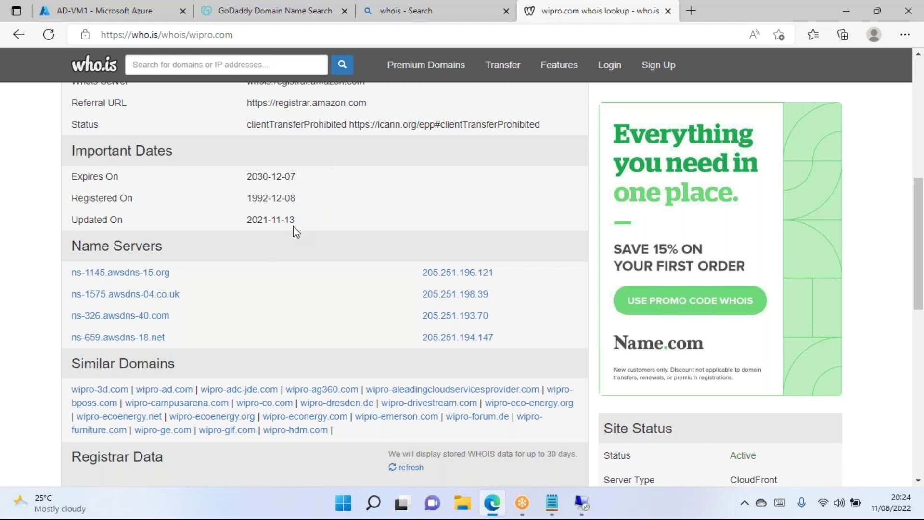
double_click(257, 221)
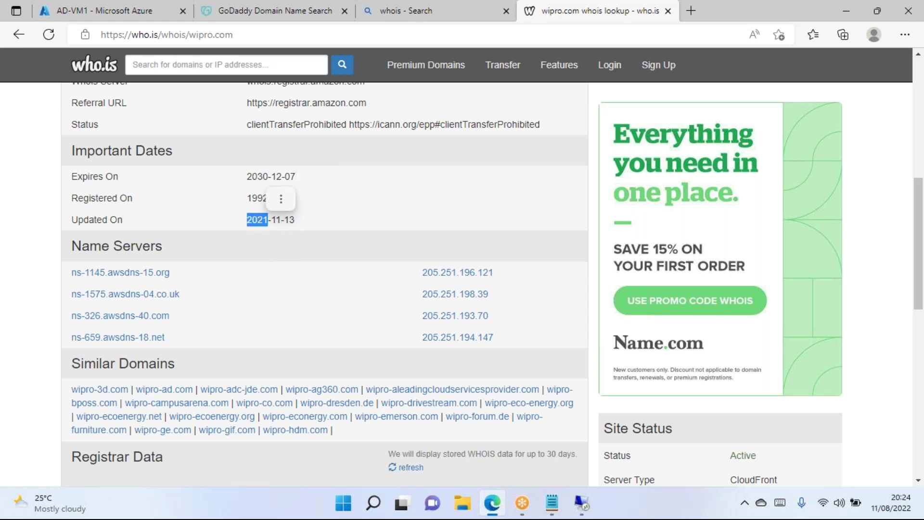
left_click(273, 227)
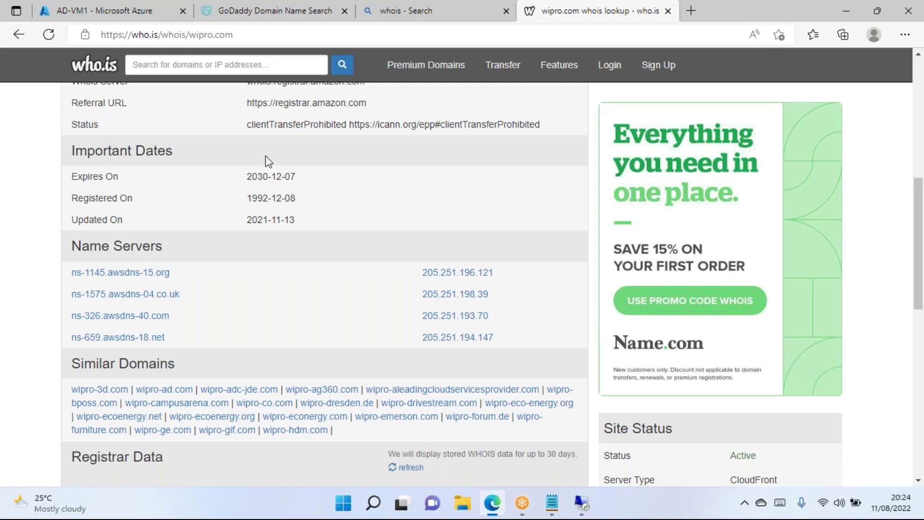
scroll(211, 221, "up", 1)
scroll(210, 221, "up", 6)
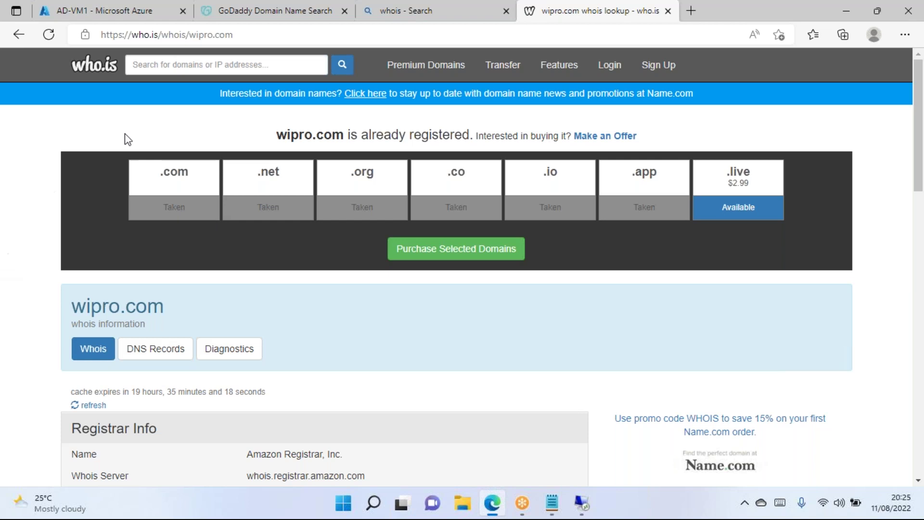
Run a who.is WHOIS lookup for raghu.com.
left_click(200, 65)
type("raghu.com")
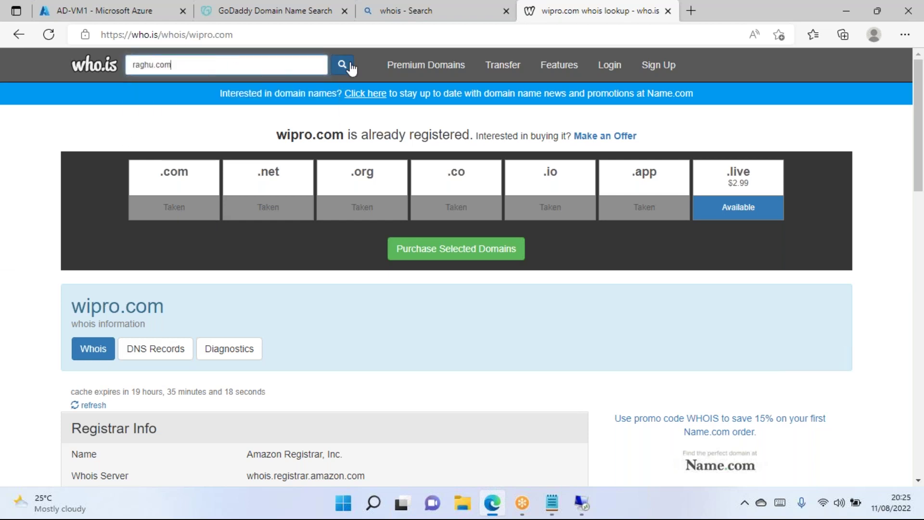
left_click(343, 64)
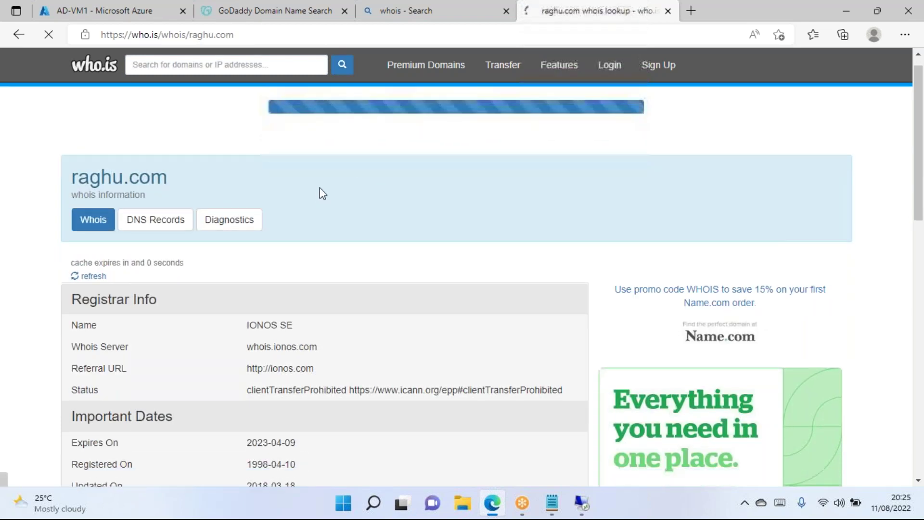
scroll(319, 187, "down", 3)
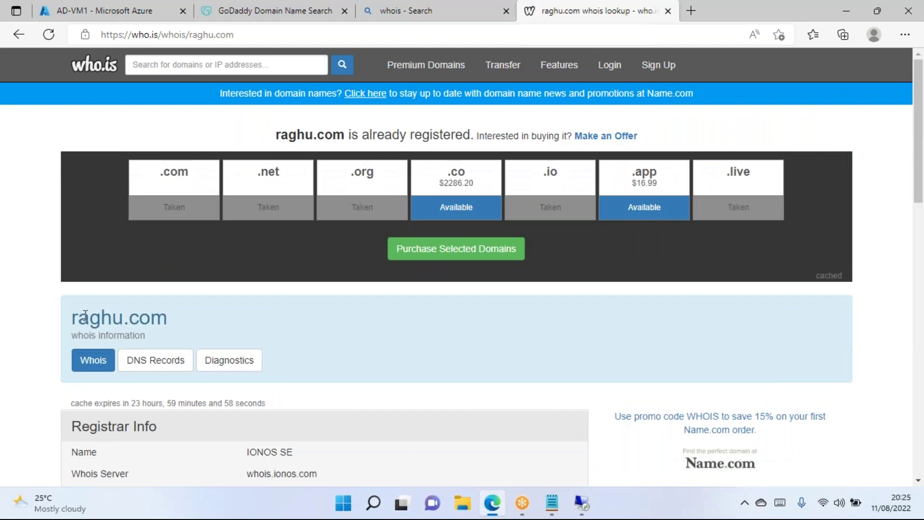
left_click_drag(77, 317, 198, 320)
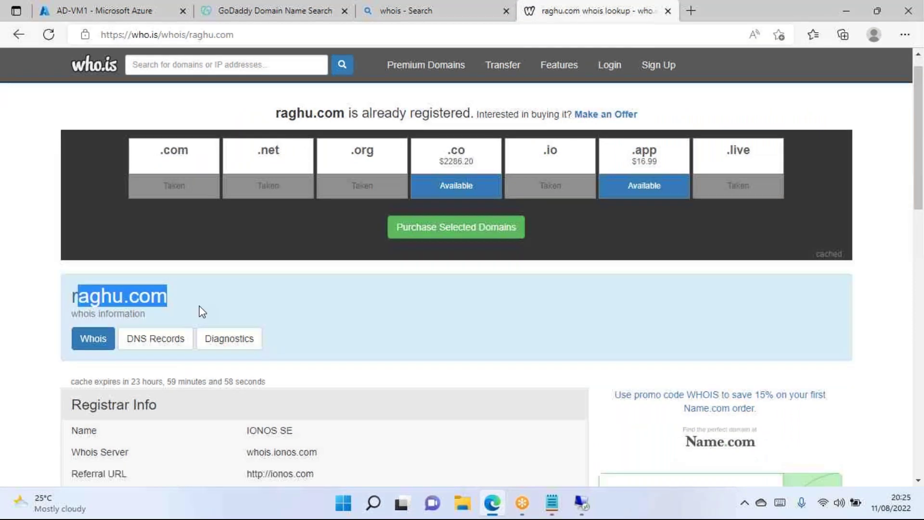
scroll(203, 312, "down", 3)
left_click_drag(295, 256, 325, 282)
scroll(303, 219, "down", 4)
Copy the 2018-03-18 Updated On date, review redacted contacts, then enter wipro.com to search.
left_click_drag(301, 225, 255, 223)
left_click(270, 201)
left_click(319, 200)
left_click(373, 190)
scroll(373, 190, "down", 3)
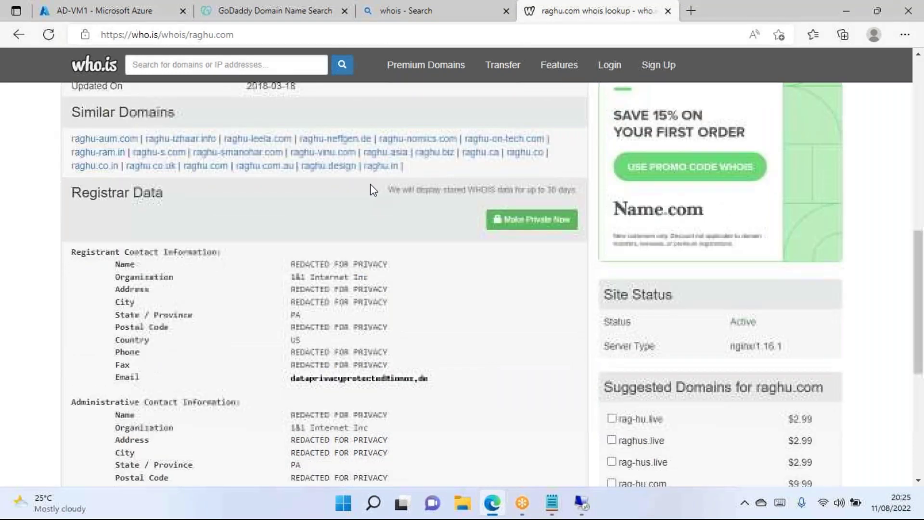
left_click_drag(290, 264, 388, 264)
triple_click(319, 302)
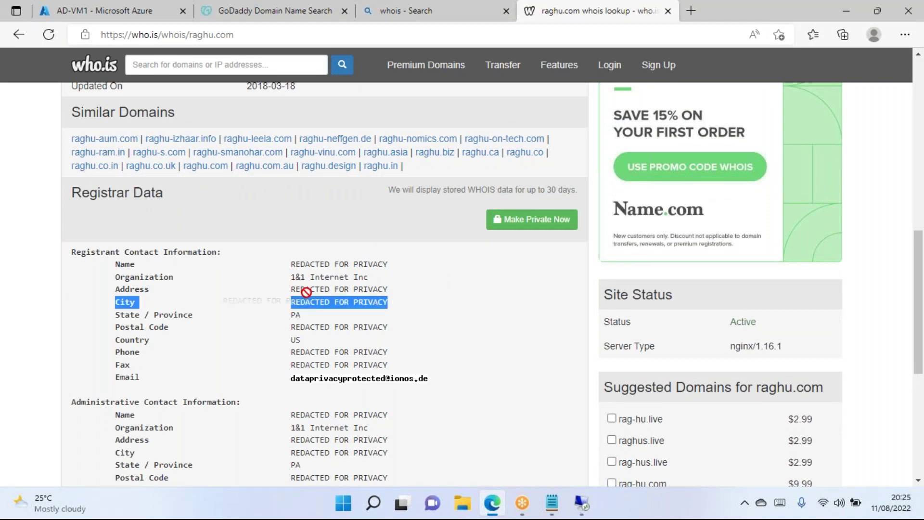
scroll(270, 301, "down", 6)
left_click_drag(334, 161, 400, 192)
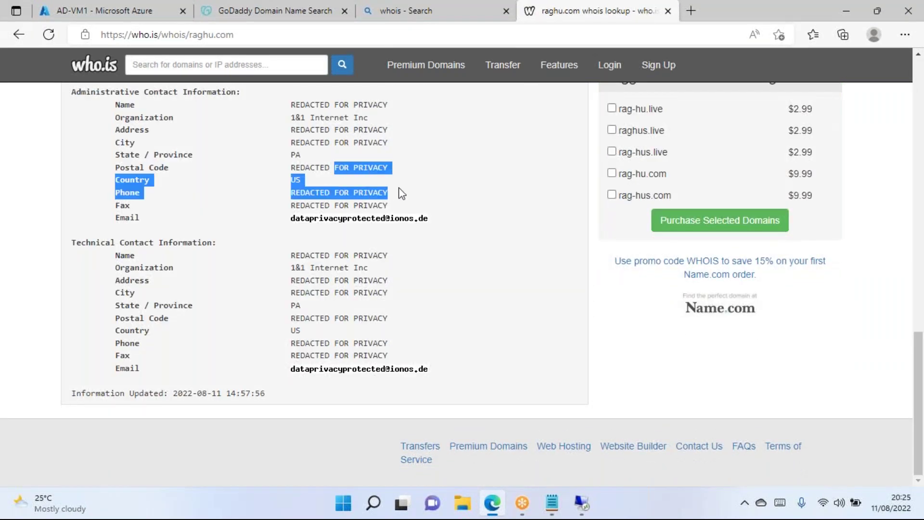
left_click(456, 256)
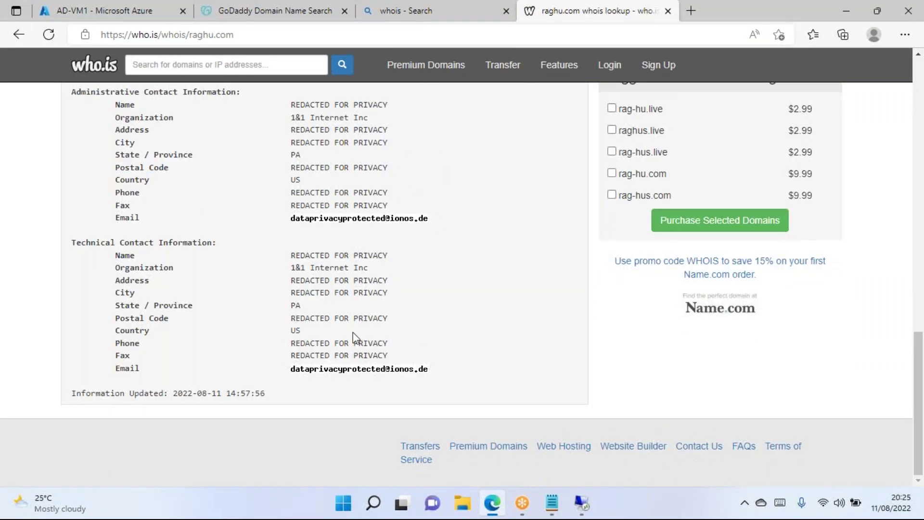
scroll(332, 279, "up", 15)
left_click(183, 65)
type("wipro.com")
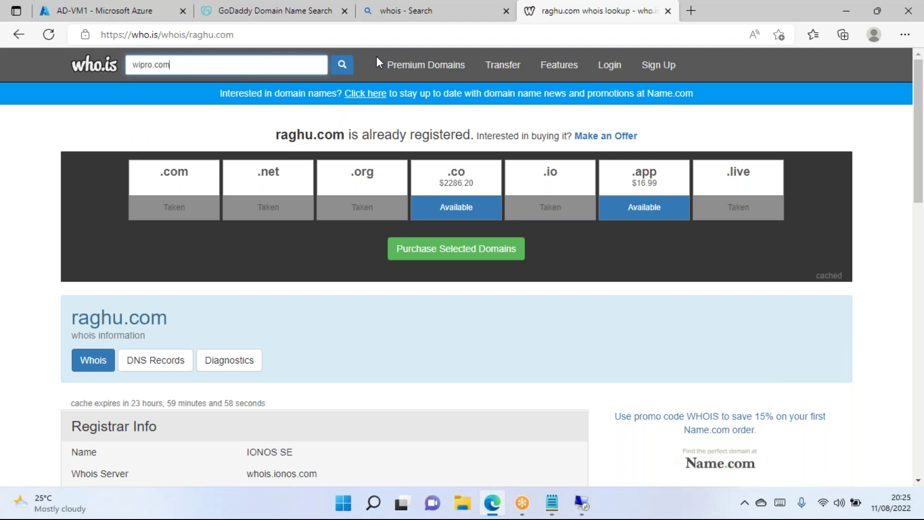
left_click(344, 66)
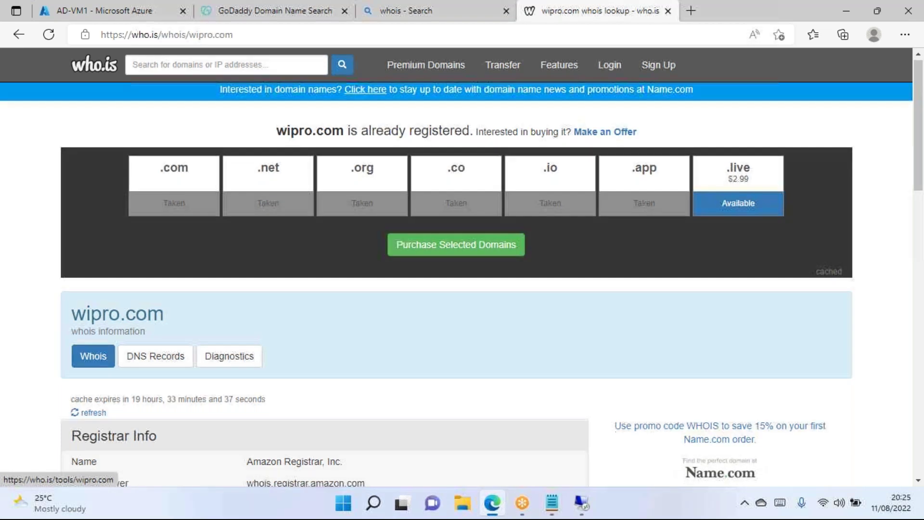
scroll(236, 358, "down", 5)
scroll(265, 310, "down", 10)
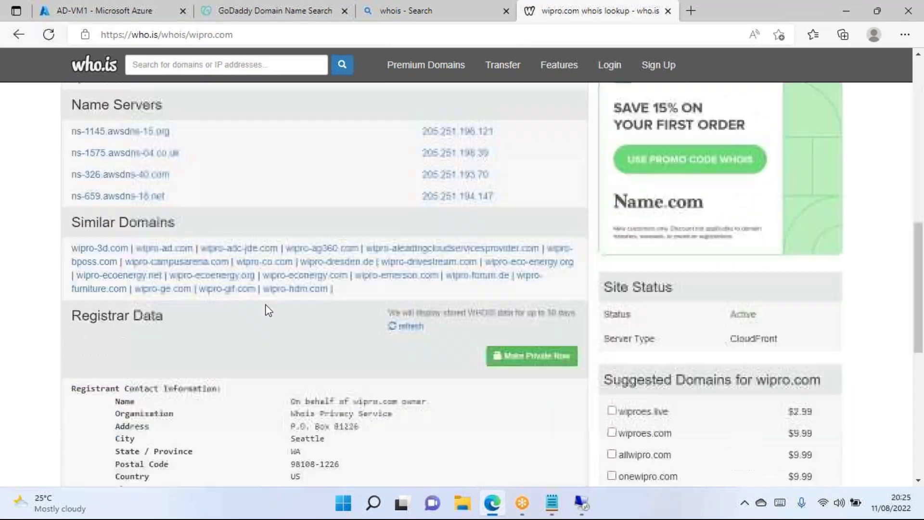
left_click_drag(137, 286, 131, 290)
left_click_drag(412, 291, 290, 303)
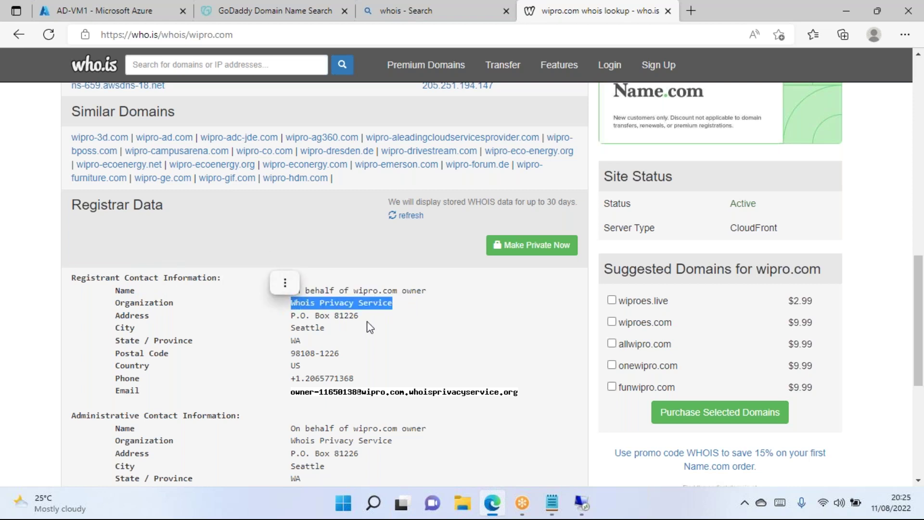
scroll(388, 271, "down", 4)
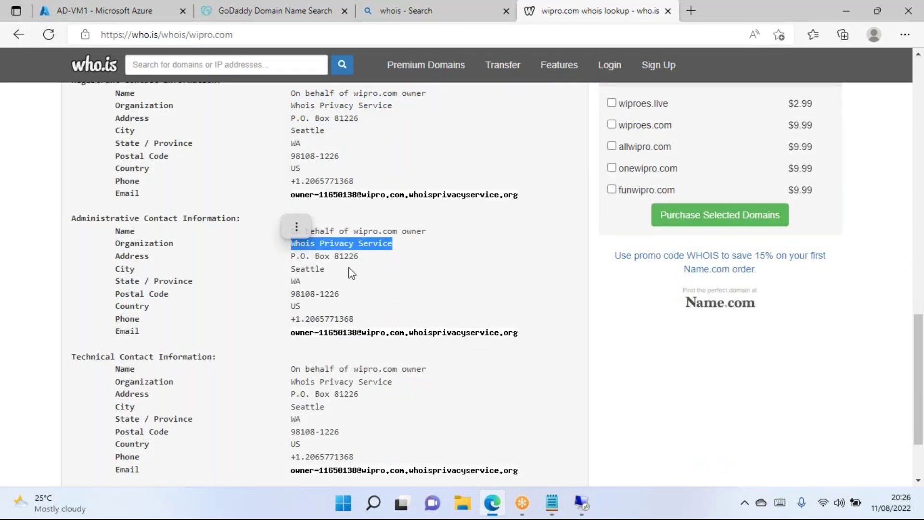
left_click_drag(340, 294, 235, 288)
left_click(388, 275)
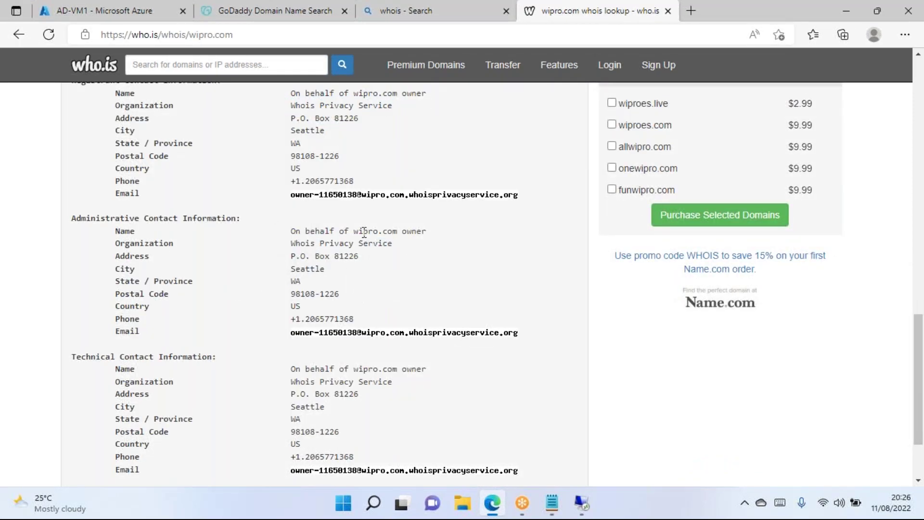
scroll(347, 182, "down", 2)
left_click_drag(326, 306, 264, 313)
left_click(402, 322)
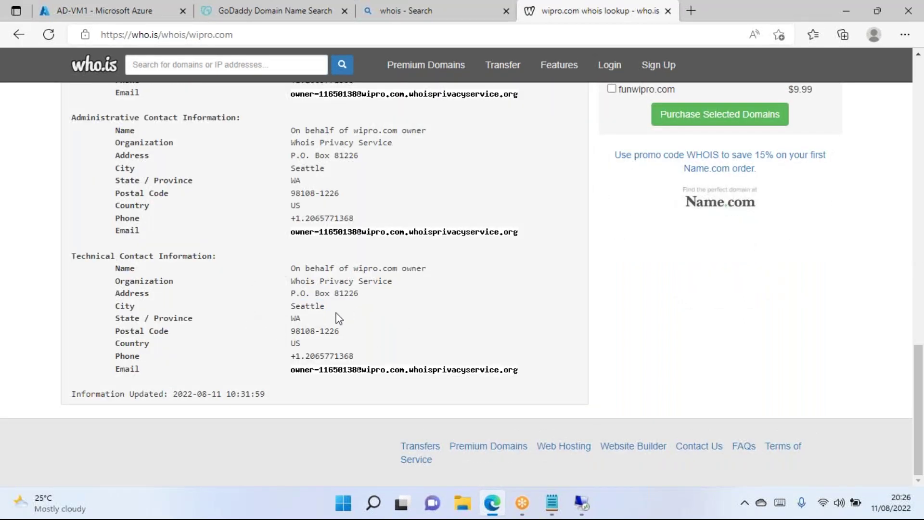
scroll(340, 319, "up", 15)
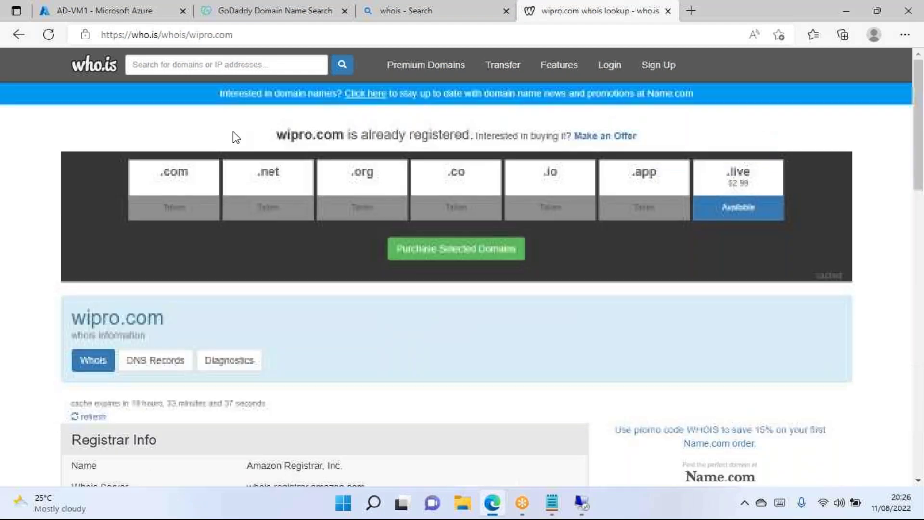
left_click(248, 68)
Look up google.com on who.is and review its MarkMonitor registrar, 1997-09-15 registration and name servers.
type("google.com")
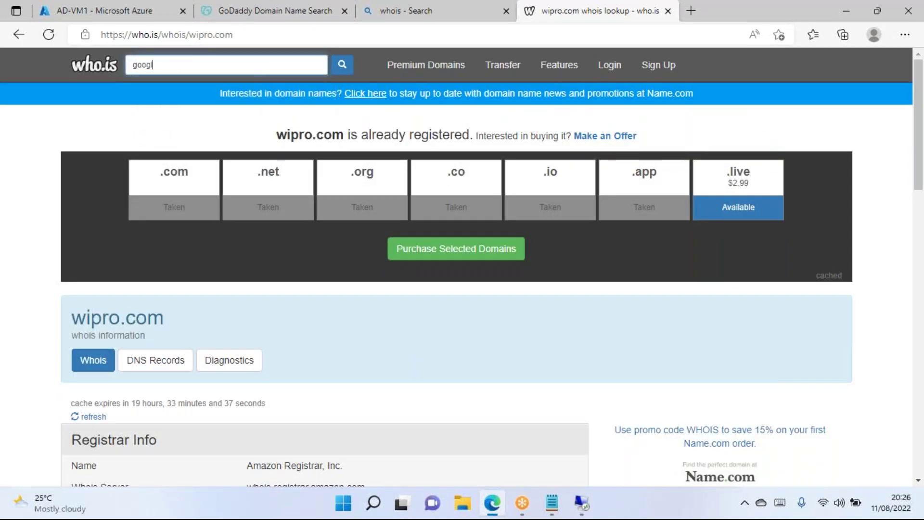
left_click(343, 67)
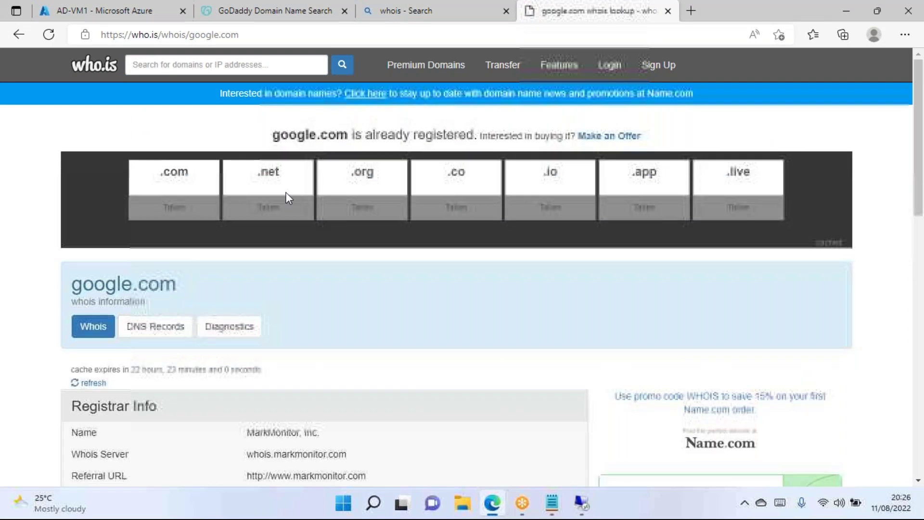
scroll(286, 197, "down", 5)
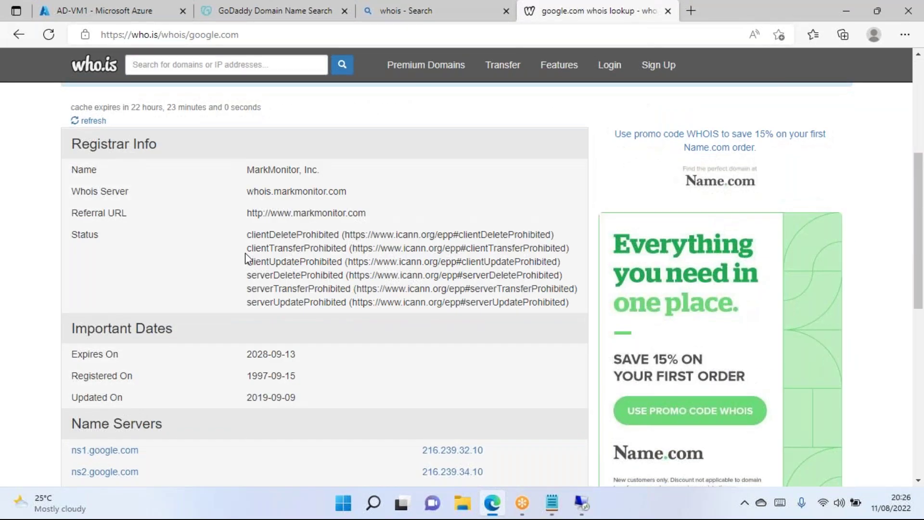
scroll(244, 253, "up", 4)
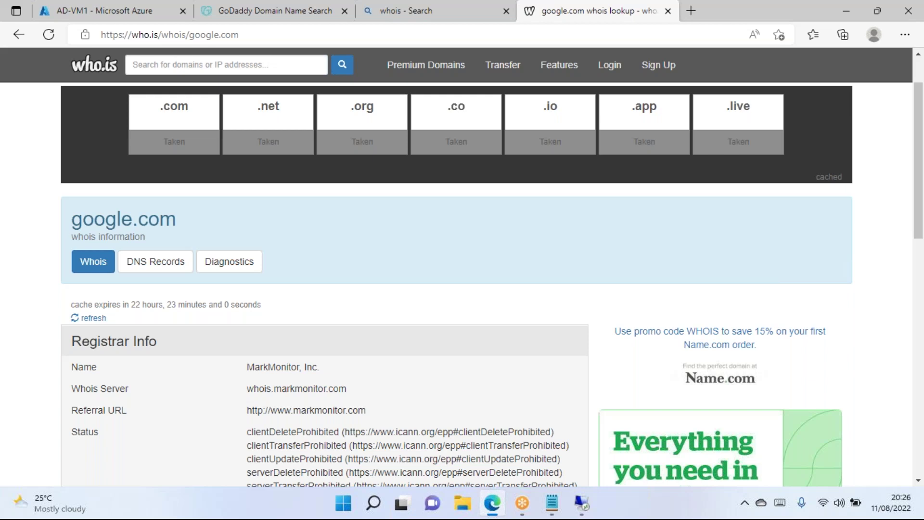
scroll(251, 243, "down", 6)
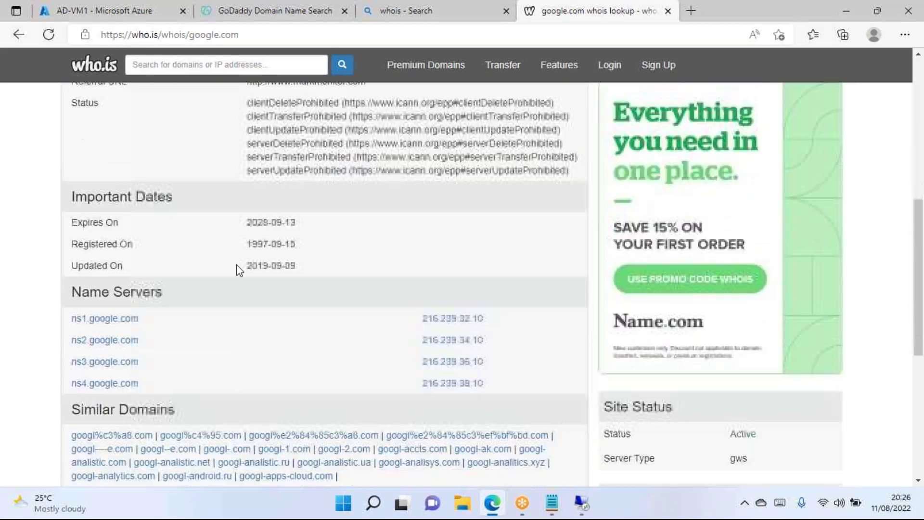
scroll(202, 124, "up", 2)
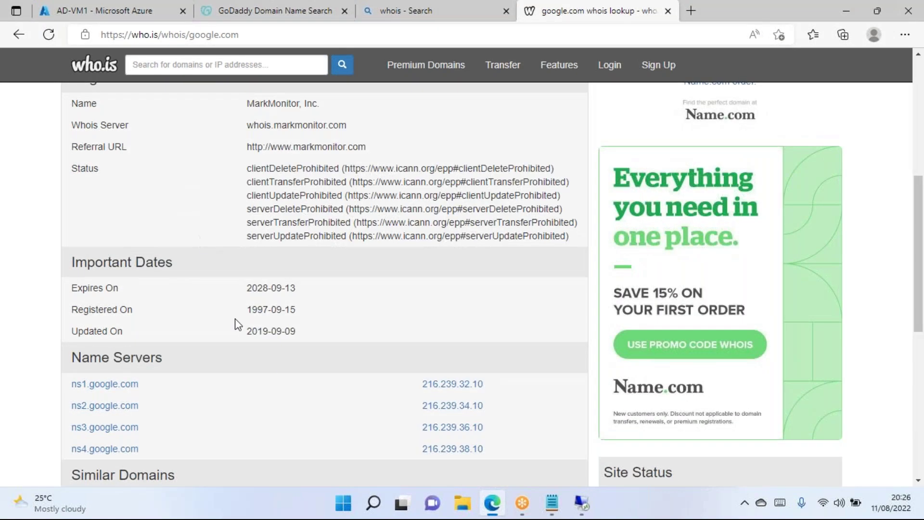
left_click_drag(248, 309, 292, 311)
left_click(293, 328)
scroll(340, 313, "down", 8)
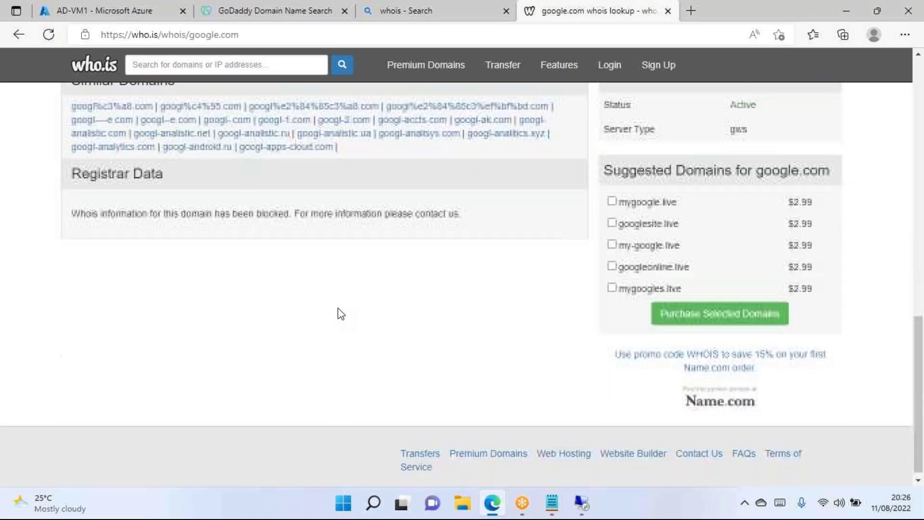
left_click_drag(164, 214, 461, 214)
scroll(231, 280, "up", 2)
scroll(232, 280, "up", 10)
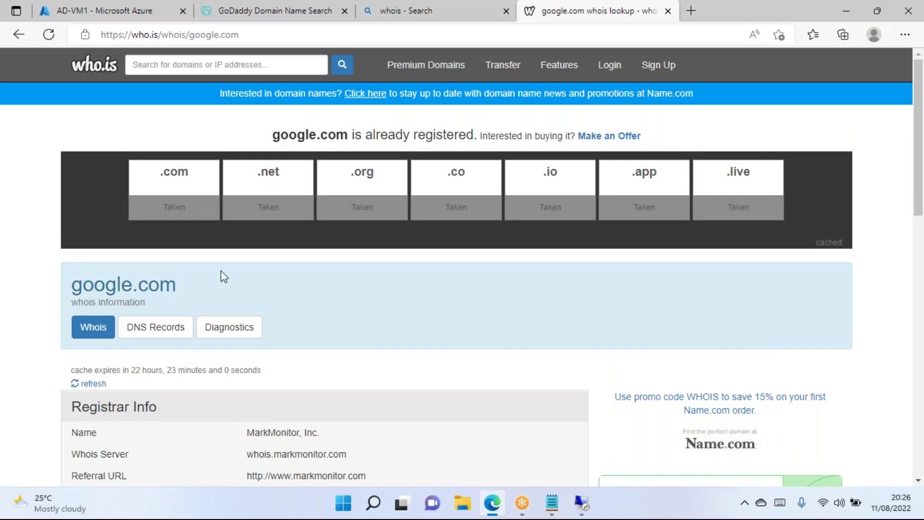
Search who.is for portal.azure.com and confirm its WHOIS data is unavailable.
left_click(260, 59)
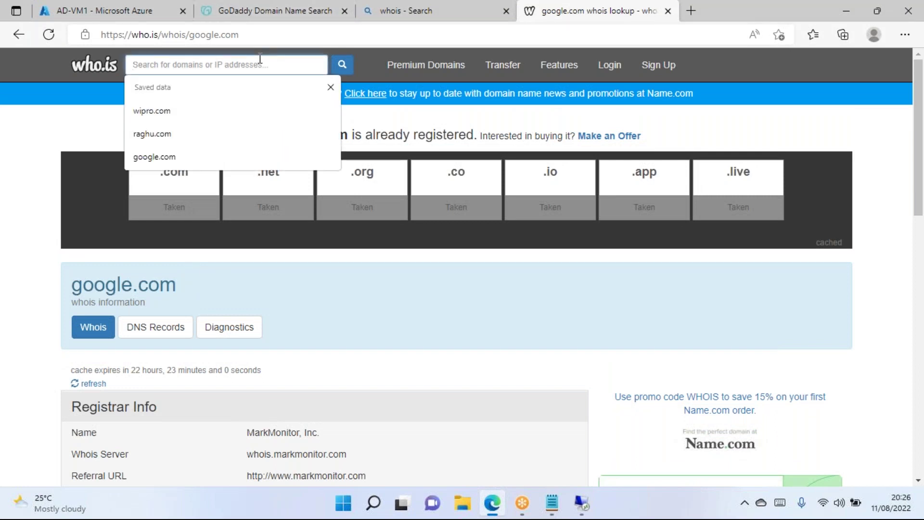
type("azur")
key("BackSpace")
key("BackSpace")
key("BackSpace")
key("BackSpace")
type("por")
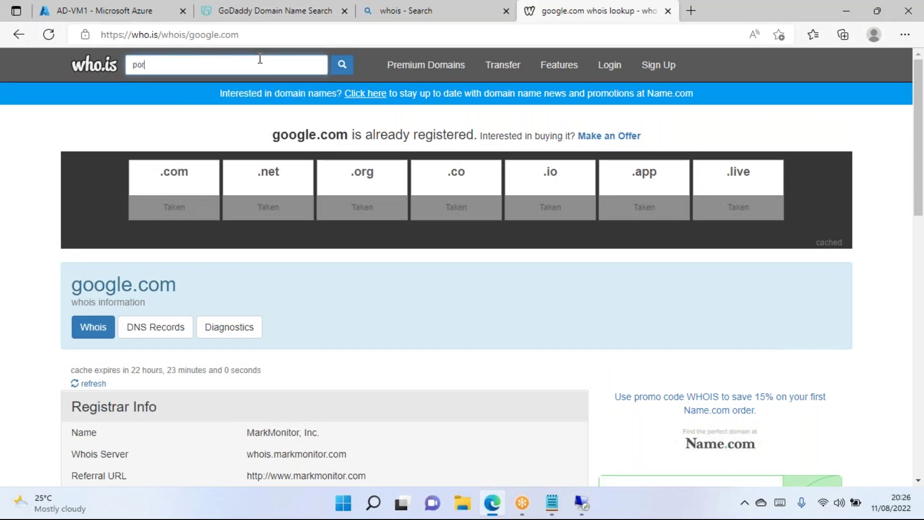
type("tal.azure.com")
left_click(342, 68)
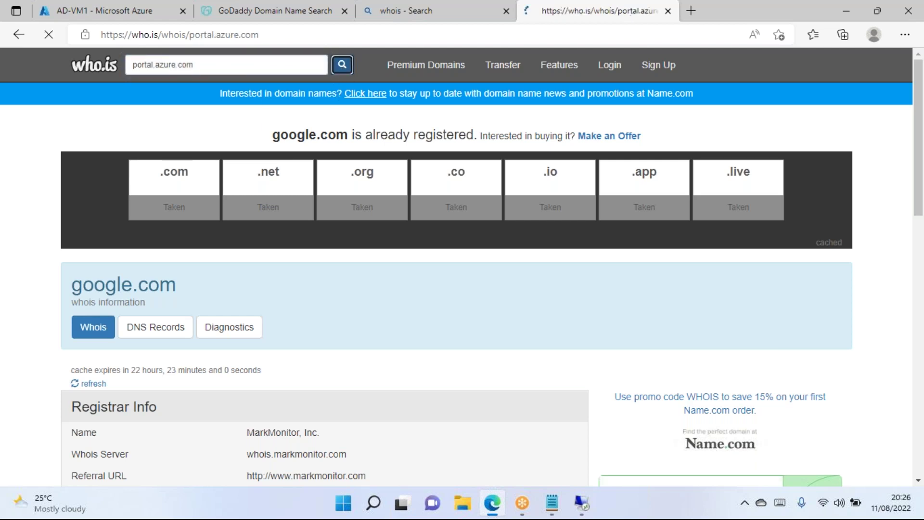
scroll(268, 381, "down", 2)
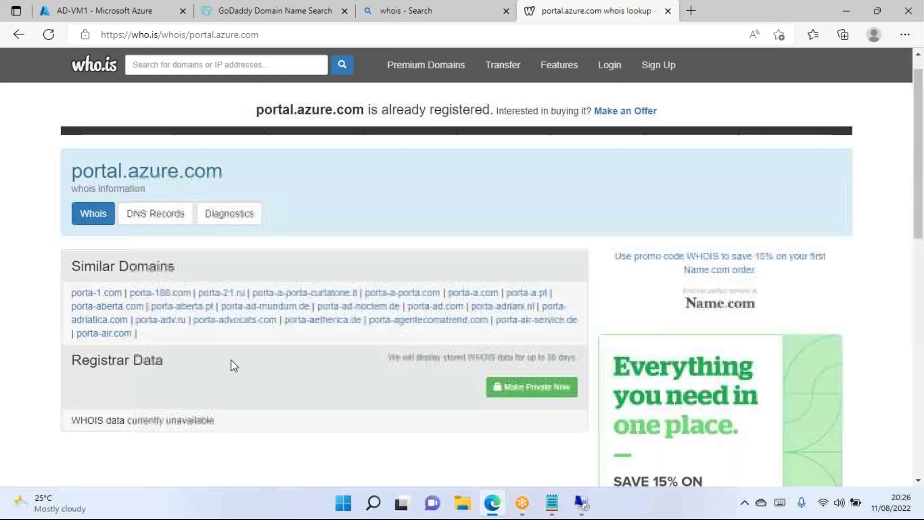
scroll(205, 374, "down", 5)
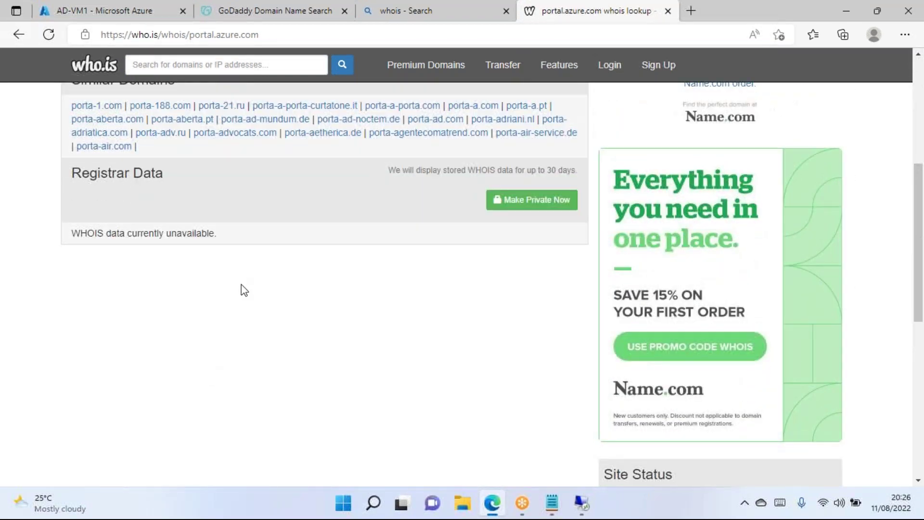
scroll(356, 301, "up", 6)
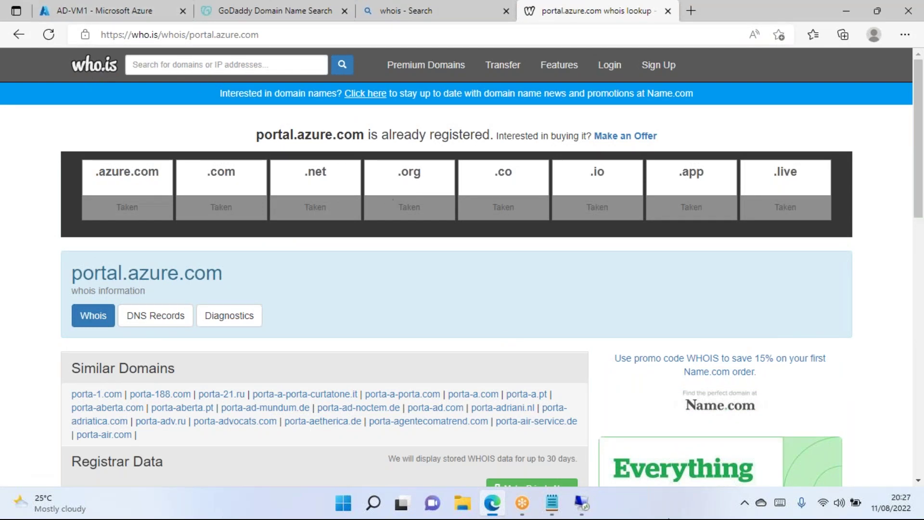
Back on AD-VM1, enter wipro.com as the new forest's root domain name and continue.
left_click(583, 505)
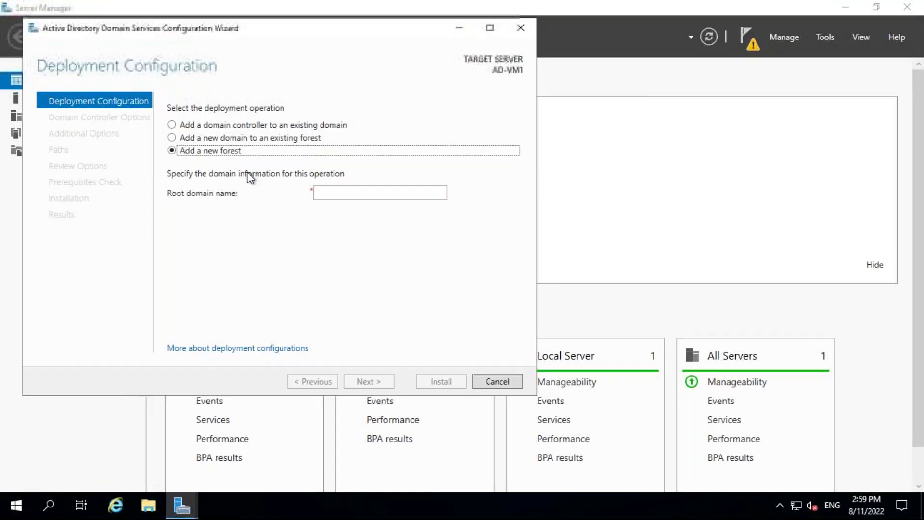
key("Tab")
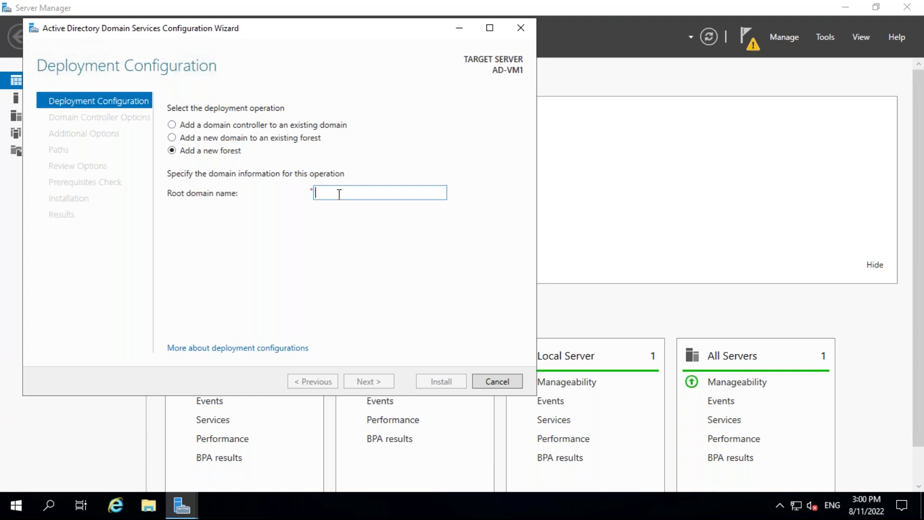
type("wipro.com")
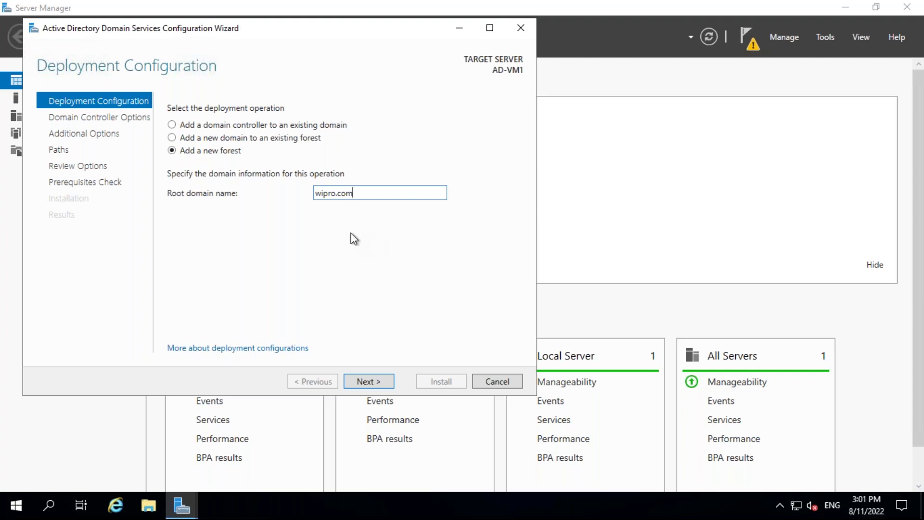
left_click(369, 382)
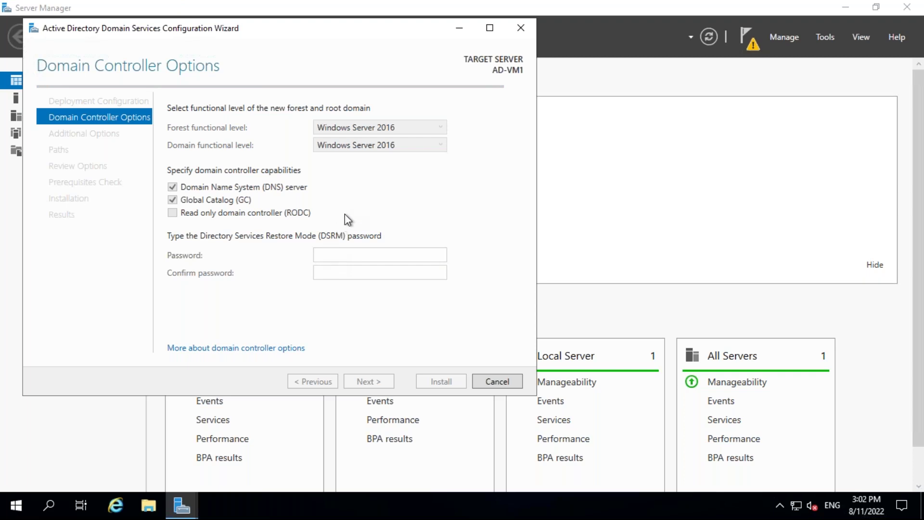
Enter and confirm the Directory Services Restore Mode password, then continue to DNS Options.
left_click(339, 254)
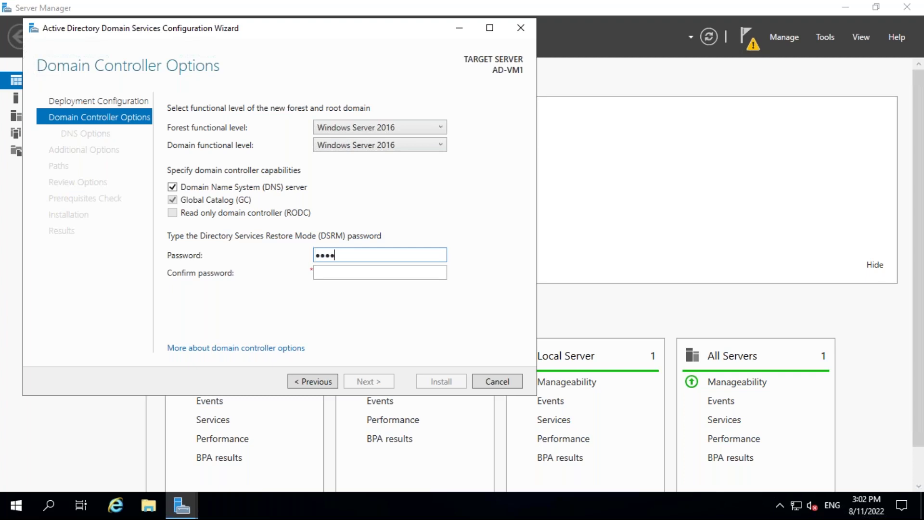
key("Tab")
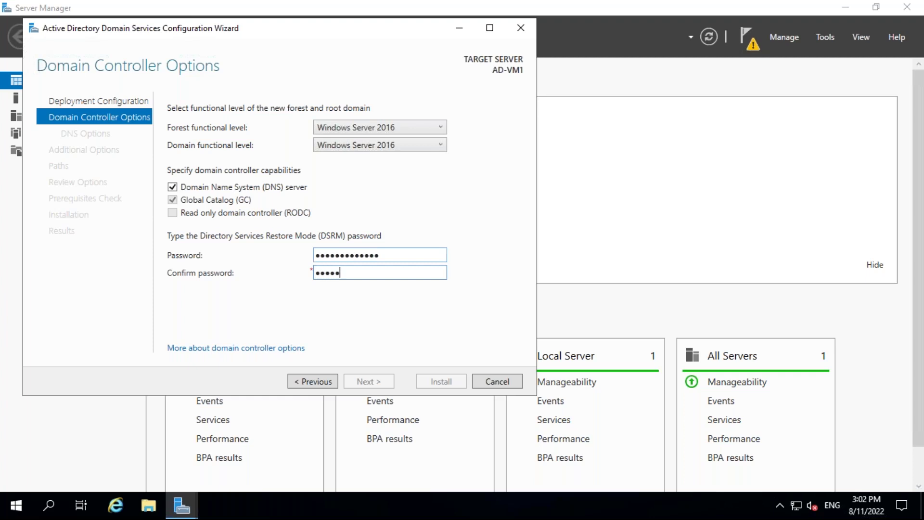
type("!")
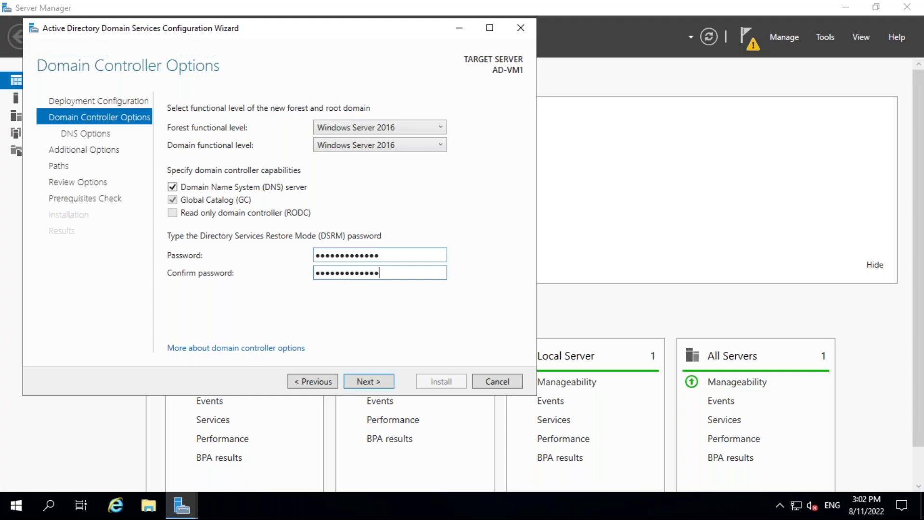
left_click(376, 379)
Keep the WIPRO NetBIOS name and default database and log paths through to Prerequisites Check.
left_click(375, 379)
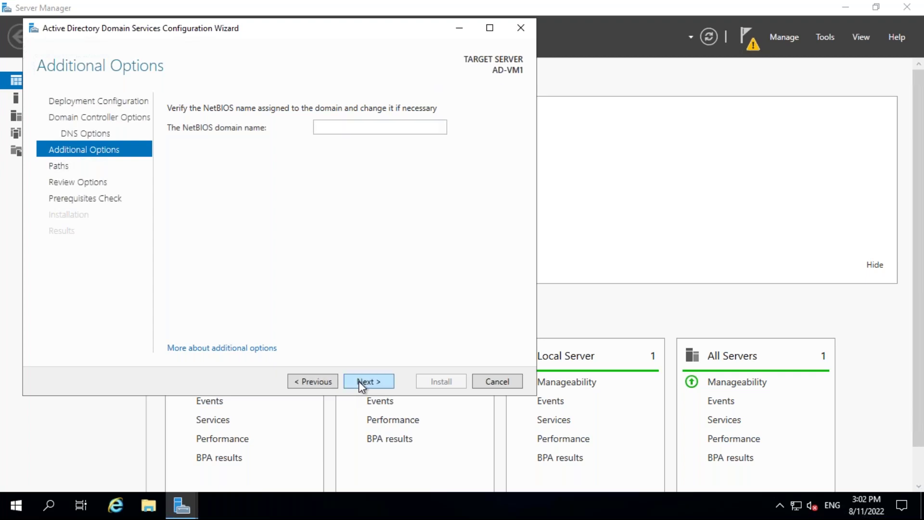
left_click(361, 383)
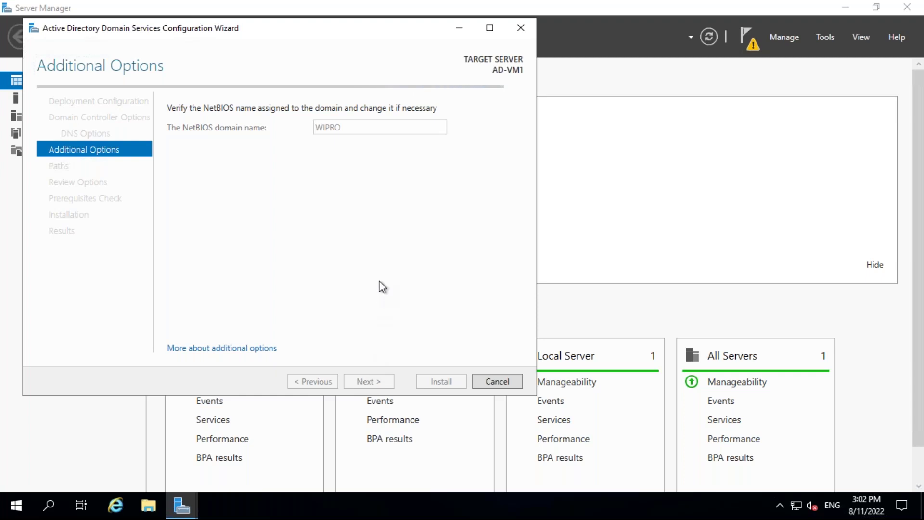
left_click(377, 380)
left_click(376, 380)
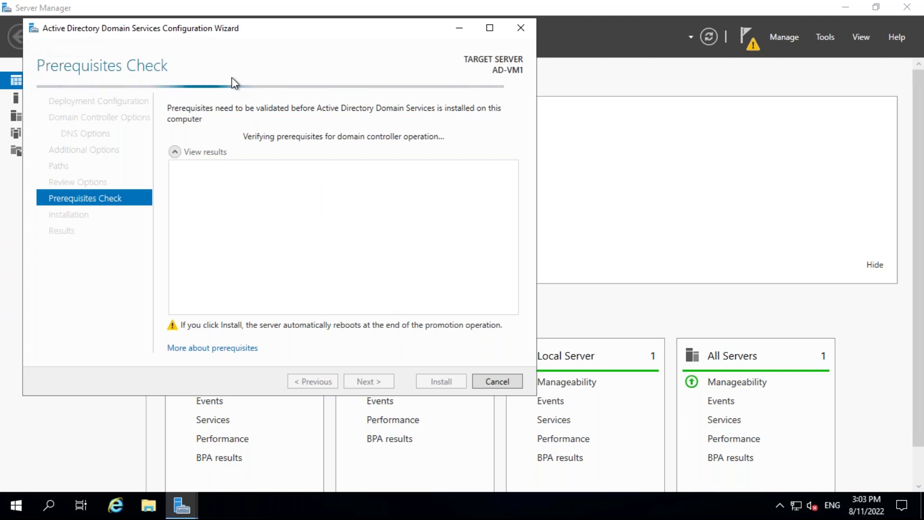
Once all prerequisite checks pass, begin installing AD-VM1 as the wipro.com forest's domain controller.
mouse_move(254, 33)
left_mouse_down()
mouse_move(261, 55)
mouse_move(265, 41)
left_mouse_up()
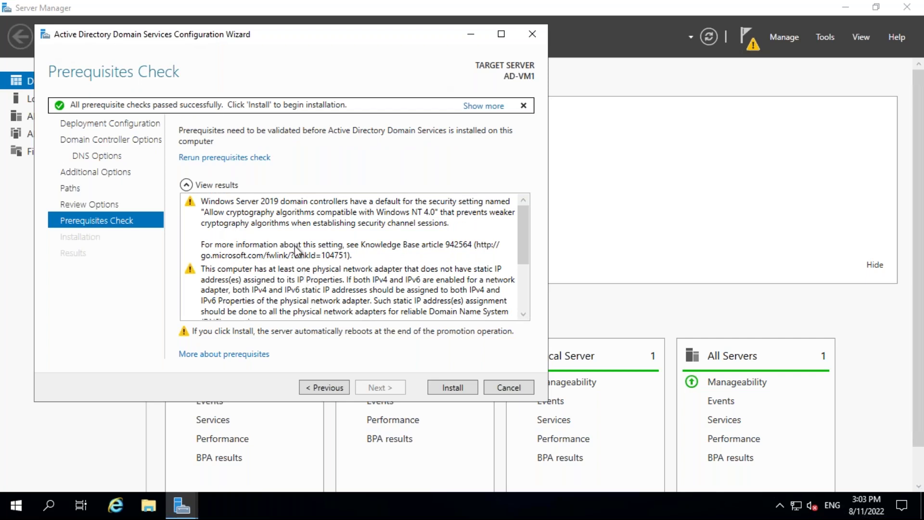
left_click(449, 388)
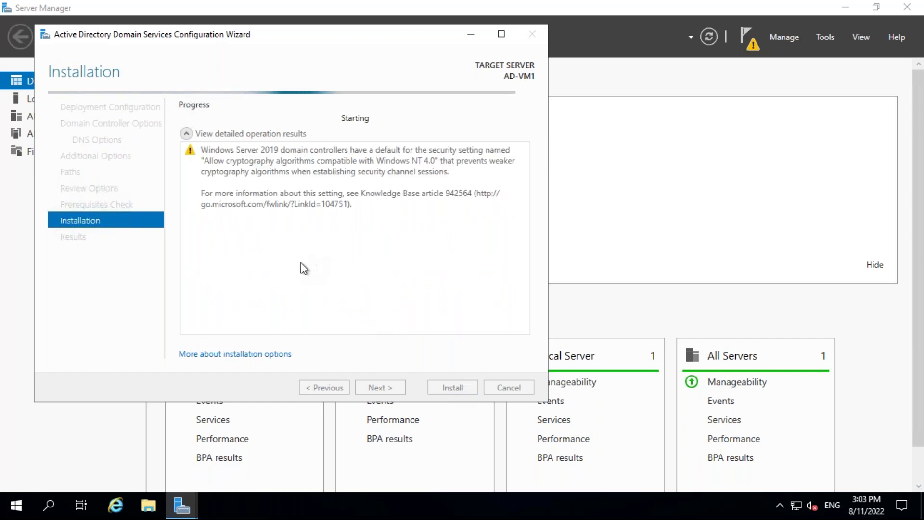
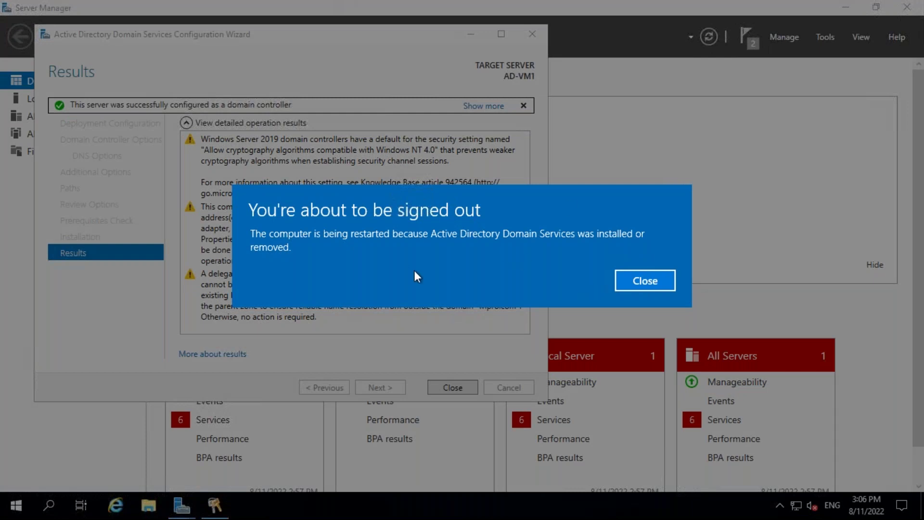
Dismiss the sign-out notice and close the finished AD DS Configuration Wizard so AD-VM1 restarts.
left_click(654, 280)
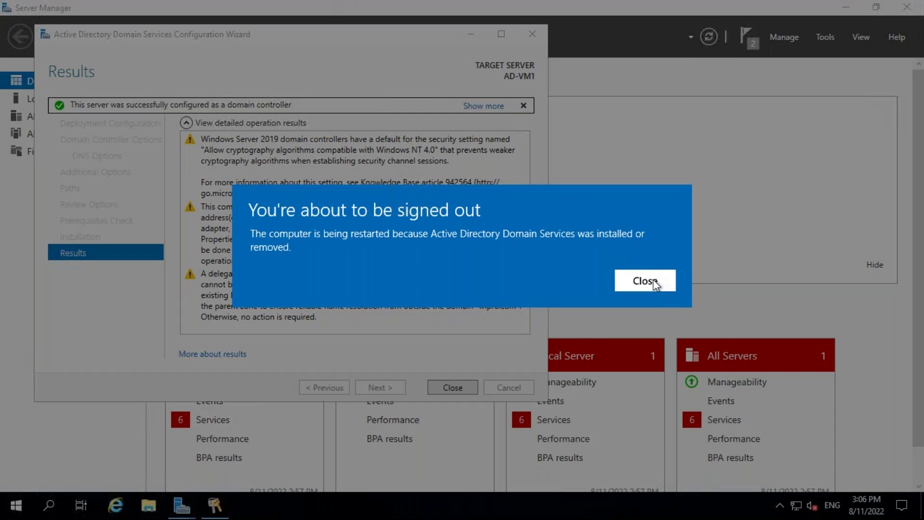
left_click(453, 387)
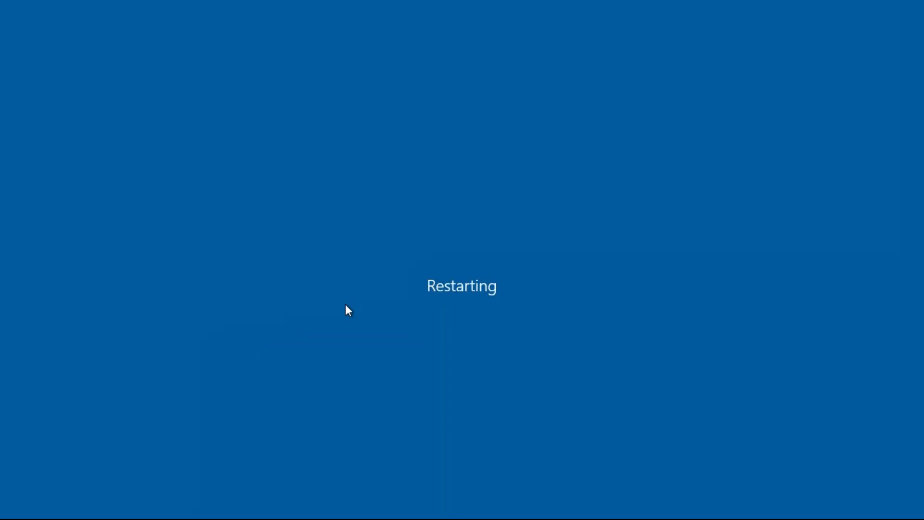
mouse_move(427, 4)
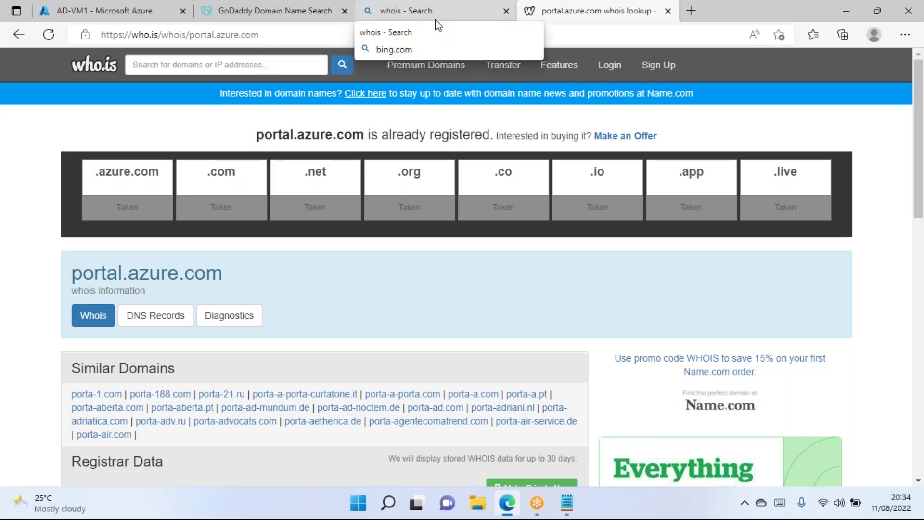
Reload AD-VM1's Azure overview, dismiss the credit notice, and inspect its Plan value under Properties.
left_click(125, 9)
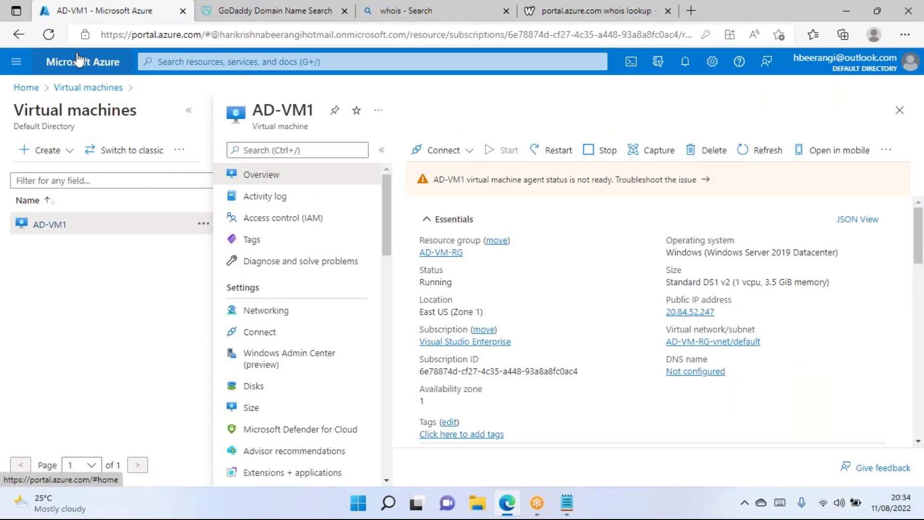
left_click(52, 37)
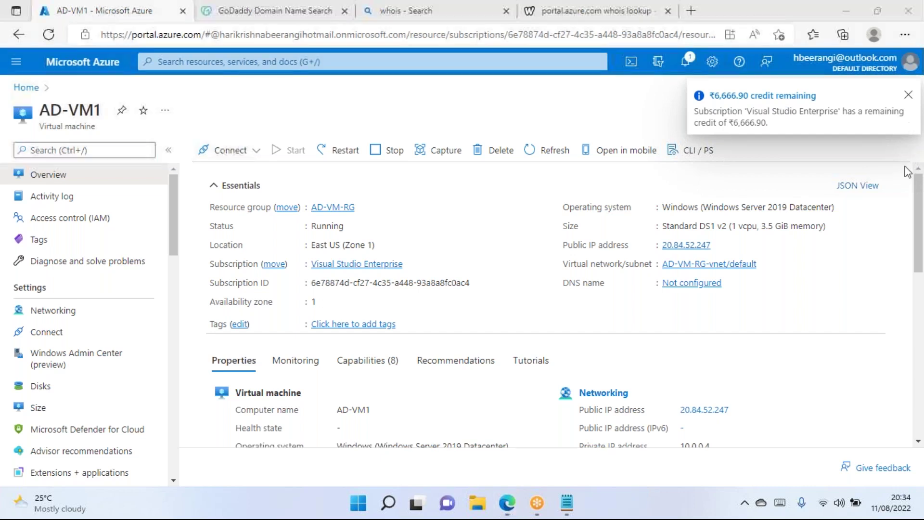
left_click(908, 96)
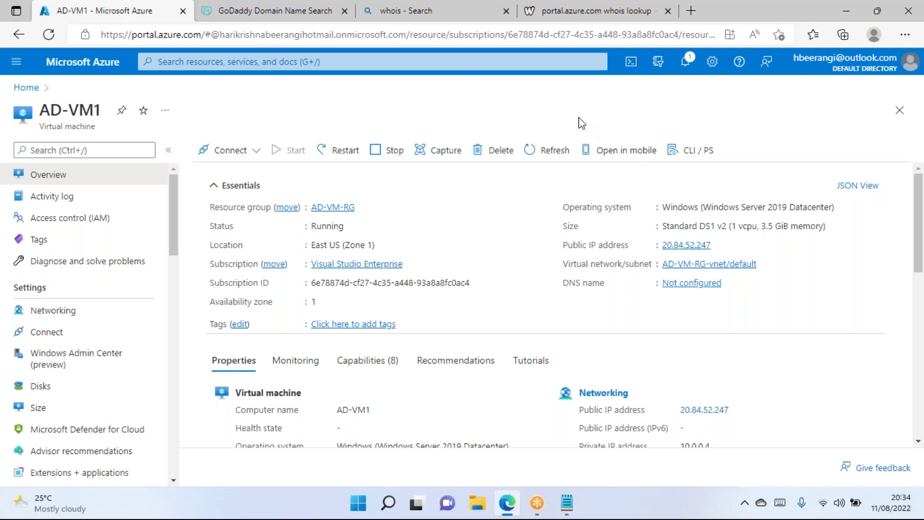
scroll(517, 244, "down", 5)
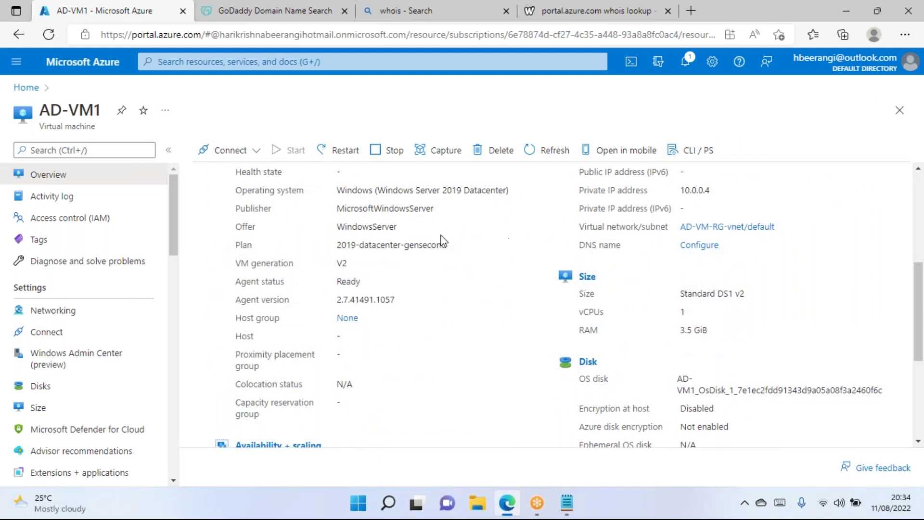
double_click(431, 245)
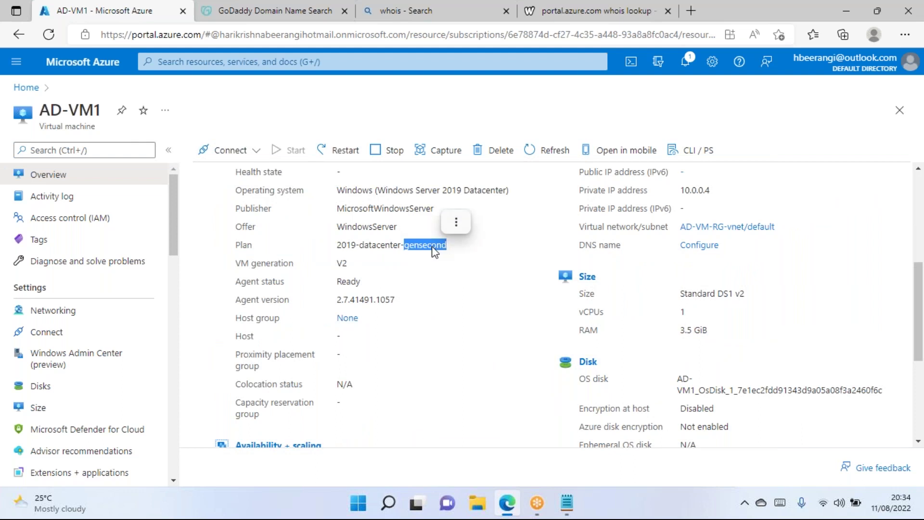
double_click(378, 246)
left_click(385, 261)
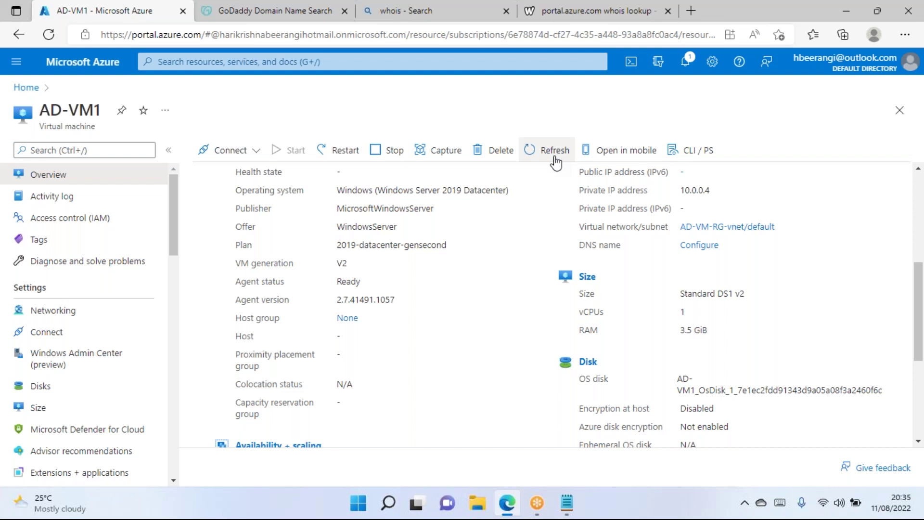
Copy AD-VM1's public IP 20.84.52.247 and start a Remote Desktop connection to it with mstsc.
left_click(554, 150)
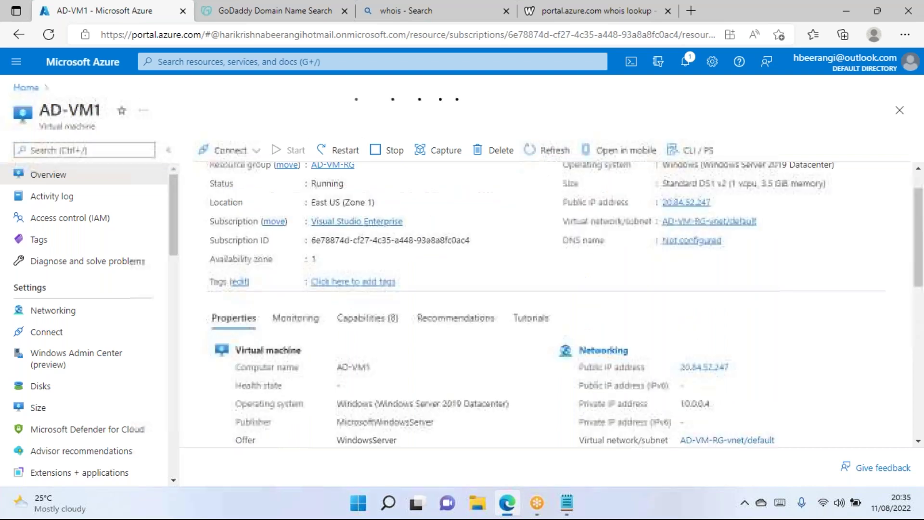
left_click(720, 203)
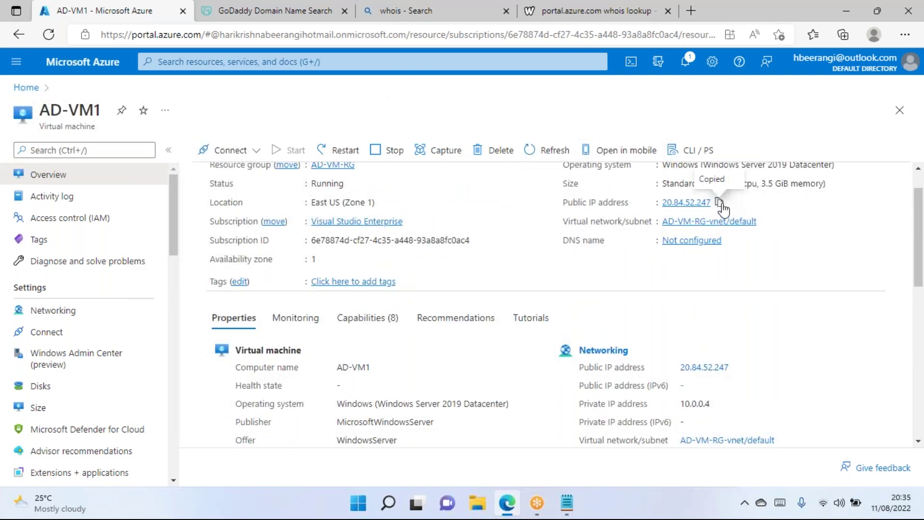
key("super+r")
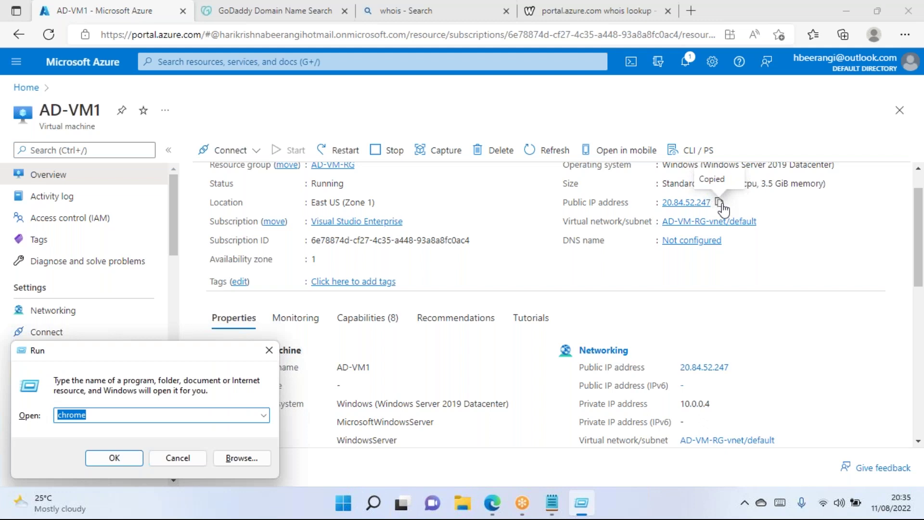
type("mstsc")
key("Return")
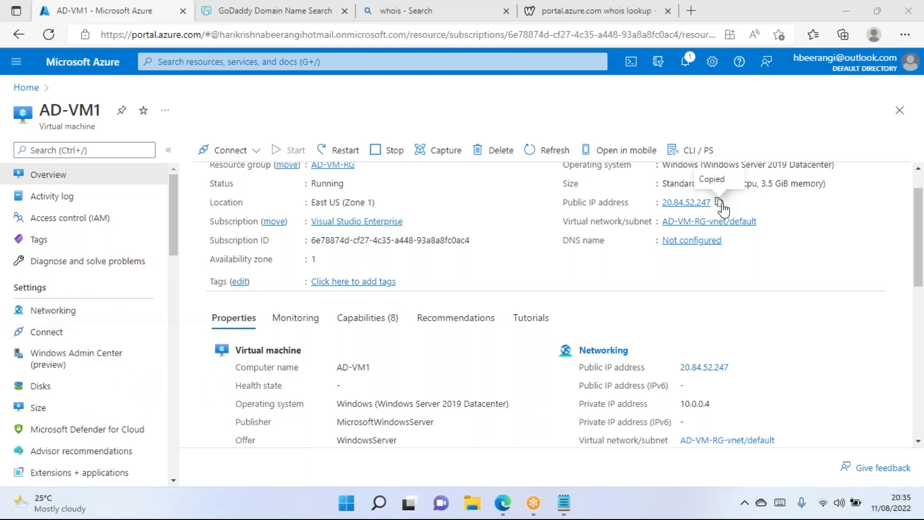
key("ctrl+v")
left_click(512, 234)
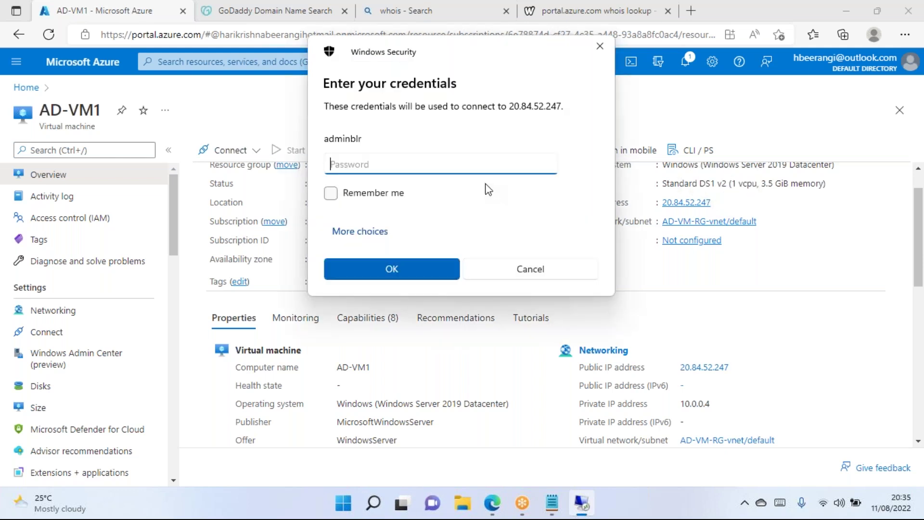
Enter the administrator password and accept the untrusted certificate to keep connecting.
type("••••••••••••")
key("Return")
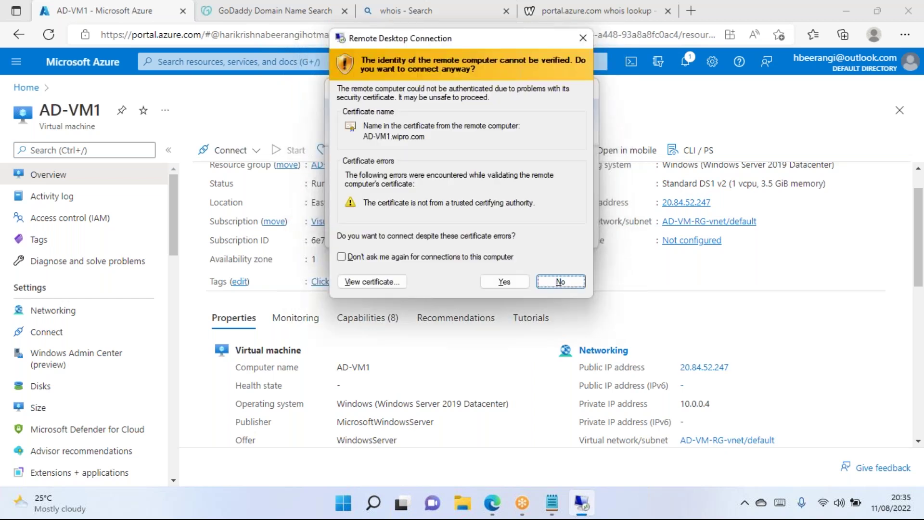
key("Return")
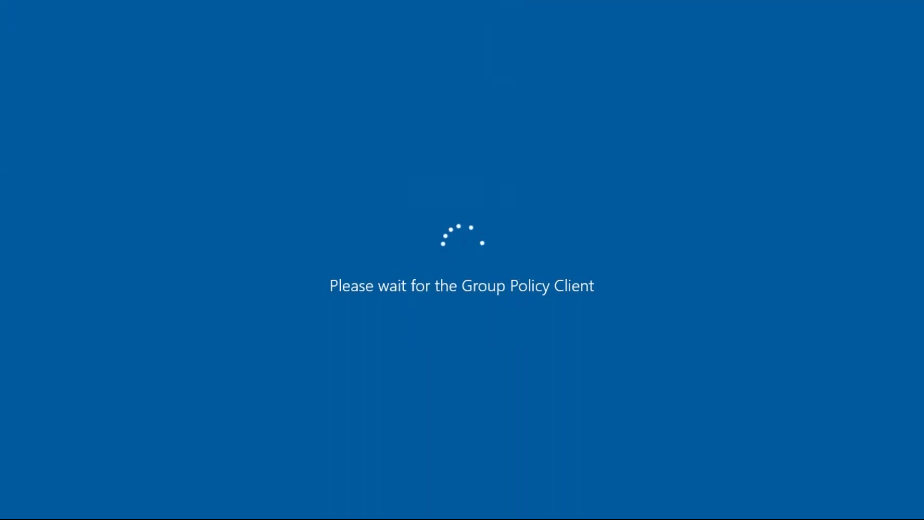
mouse_move(414, 1)
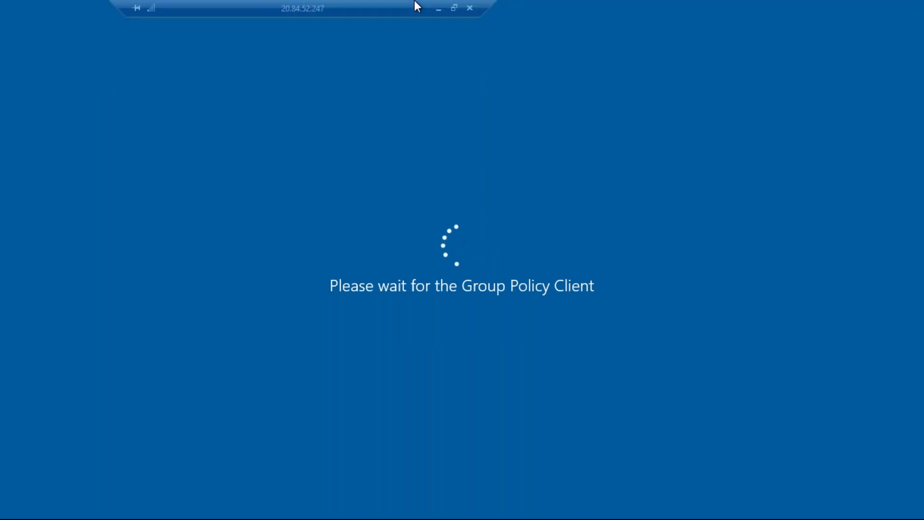
left_click_drag(392, 1, 418, 2)
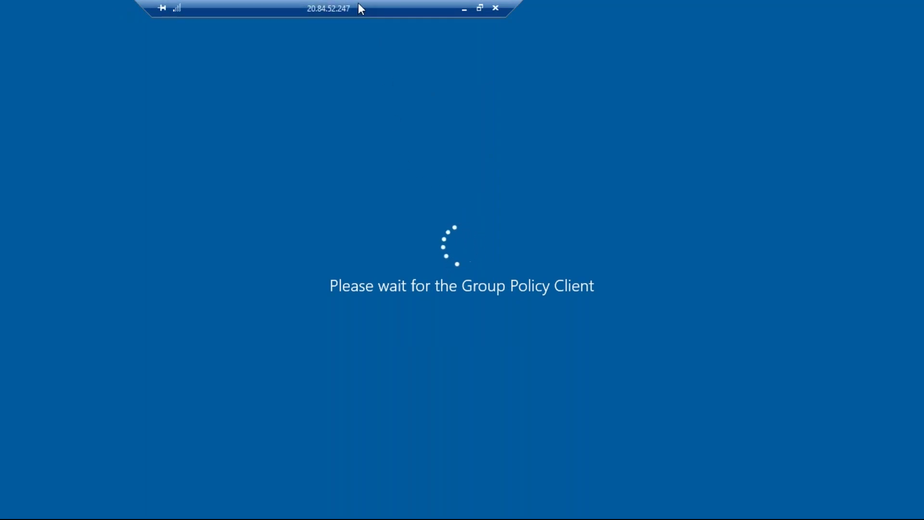
left_click_drag(358, 3, 377, 1)
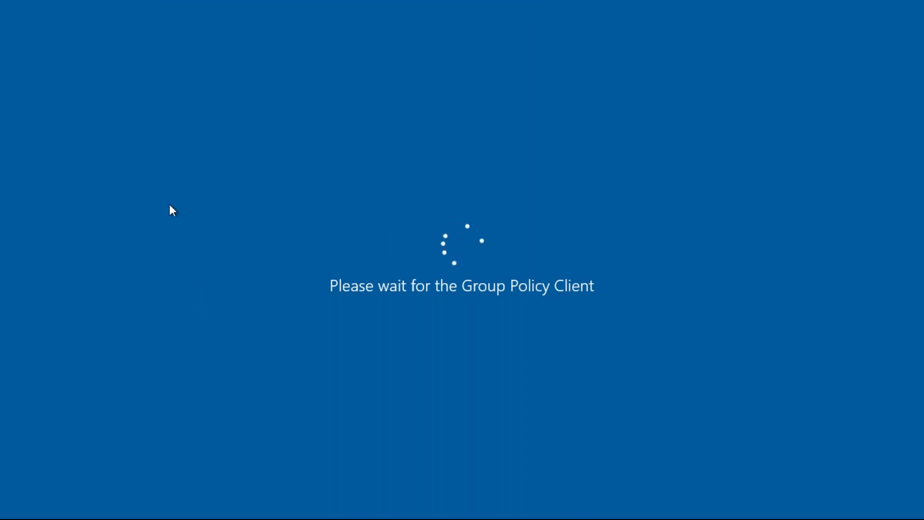
mouse_move(438, 1)
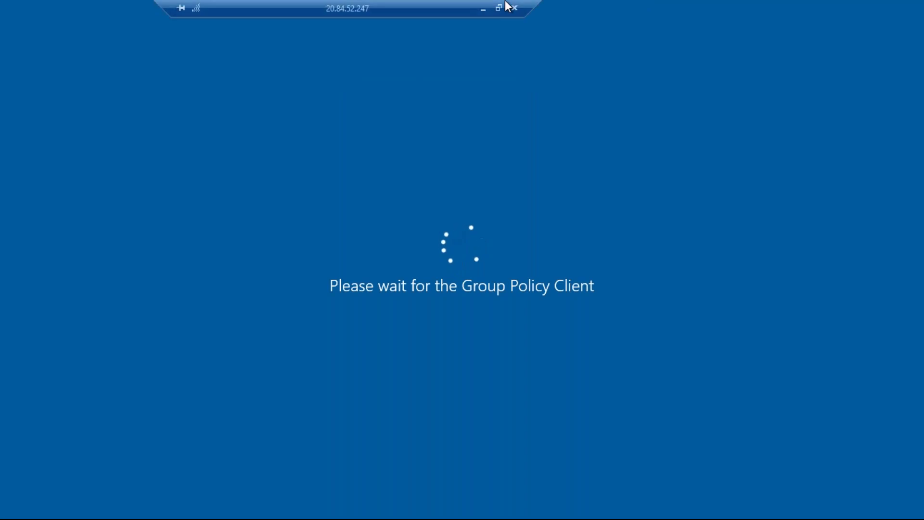
From the local desktop, open This PC's properties and read the device name on the About page.
left_click(488, 9)
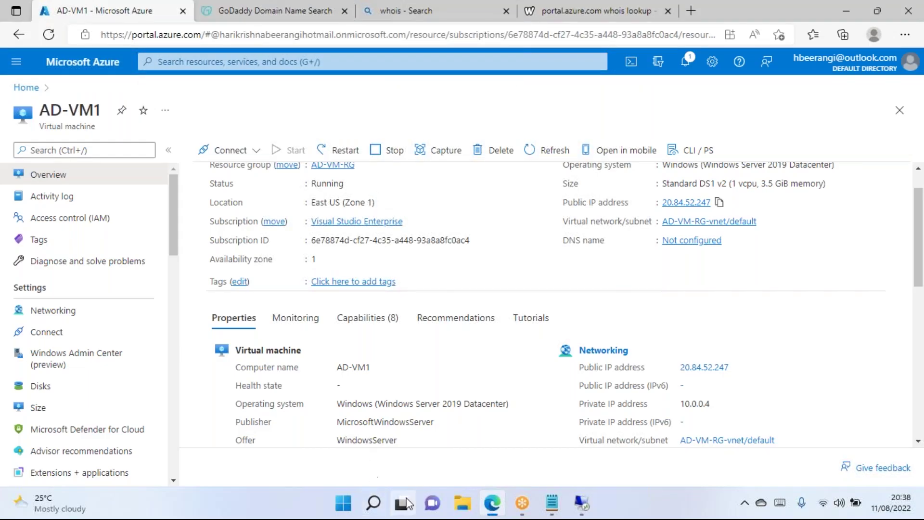
left_click(462, 503)
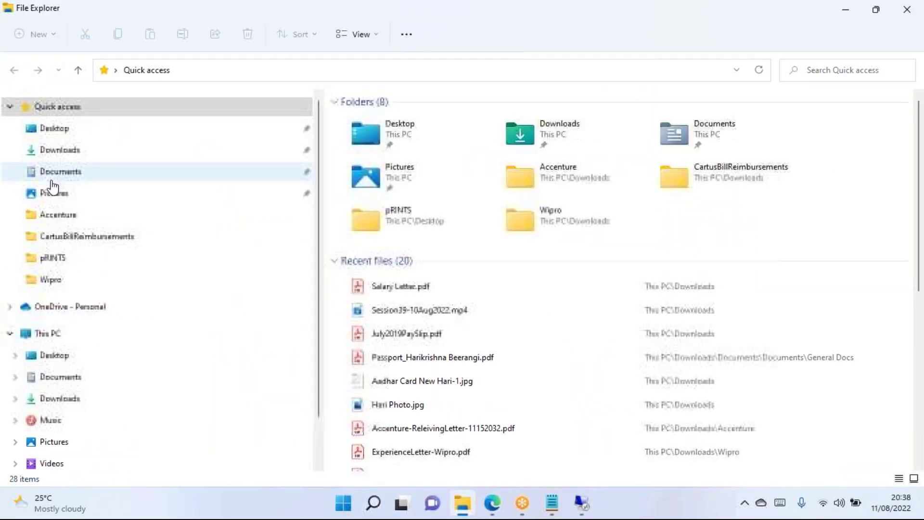
left_click(53, 336)
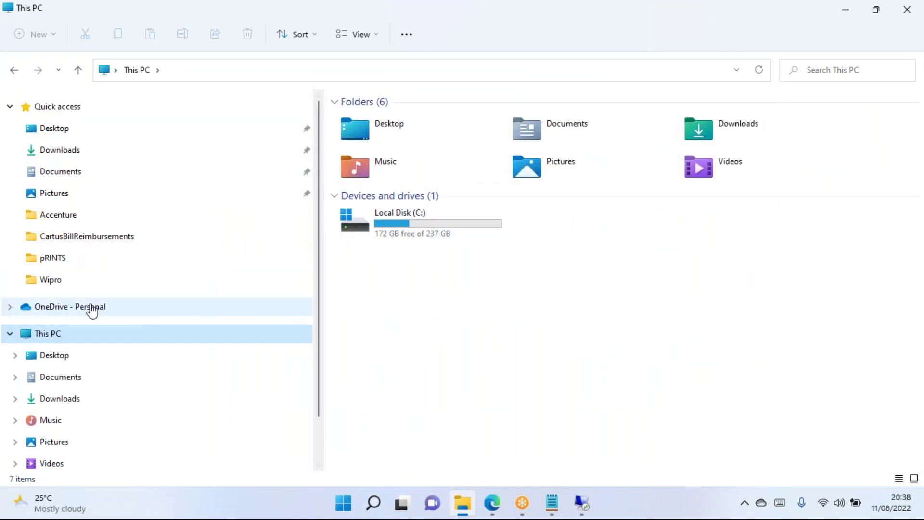
right_click(52, 335)
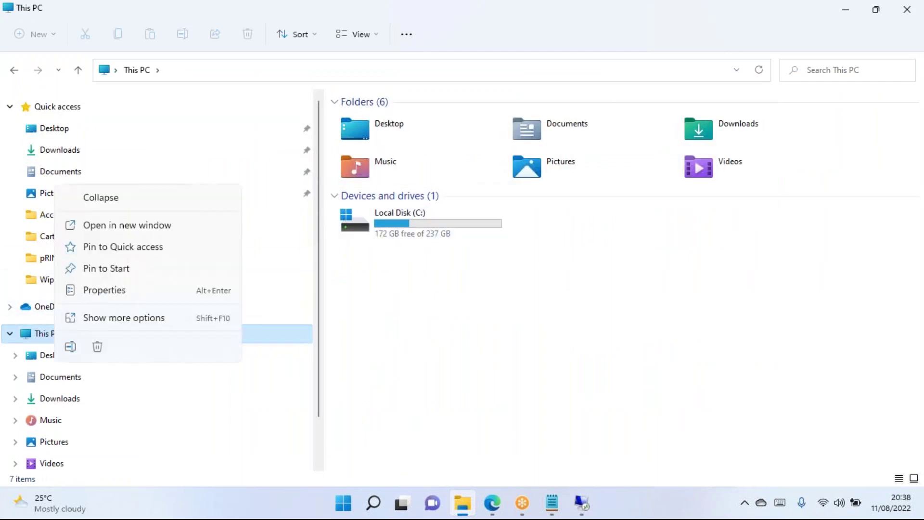
left_click(111, 291)
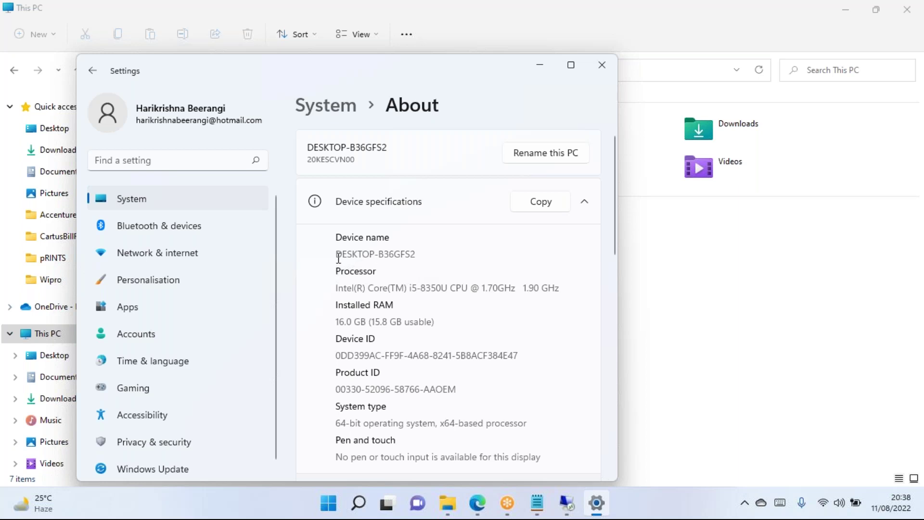
left_click_drag(416, 254, 335, 253)
left_click(425, 251)
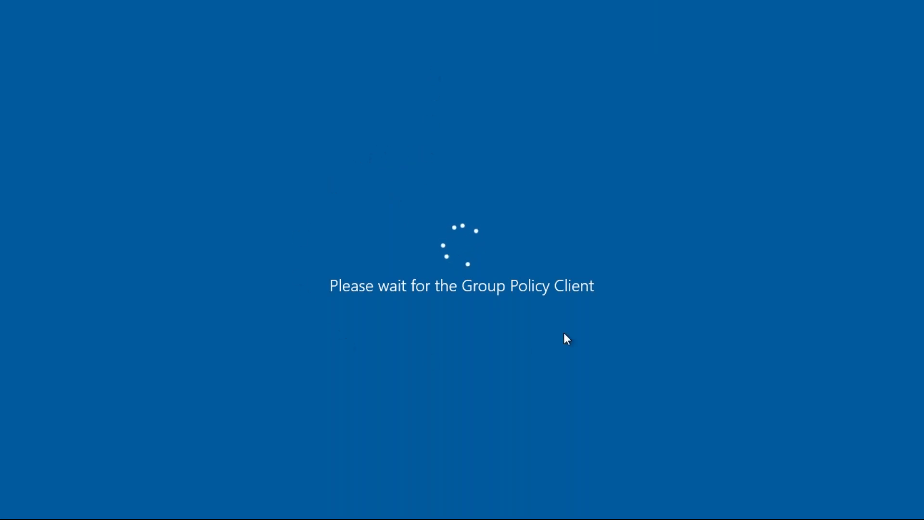
Restore and close the stalled Remote Desktop window, returning to the Azure portal browser.
mouse_move(394, 1)
left_click(498, 8)
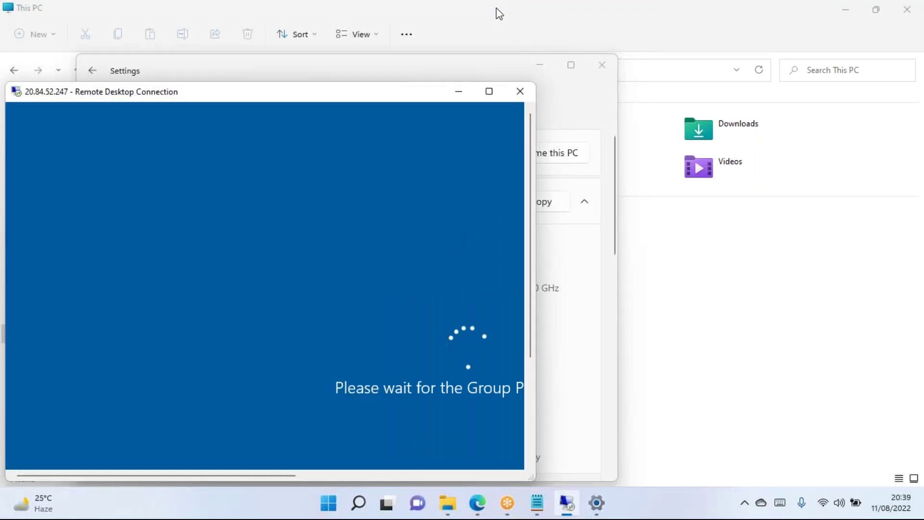
left_click_drag(403, 89, 511, 65)
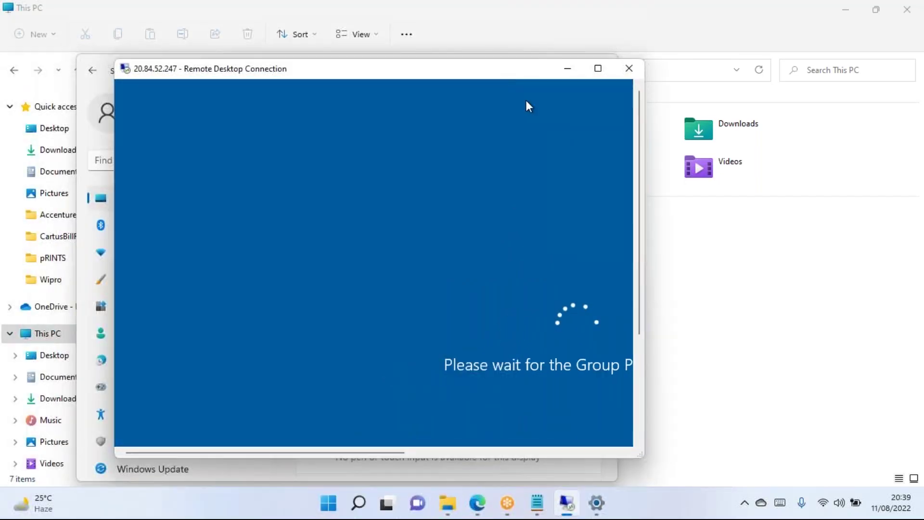
left_click(627, 71)
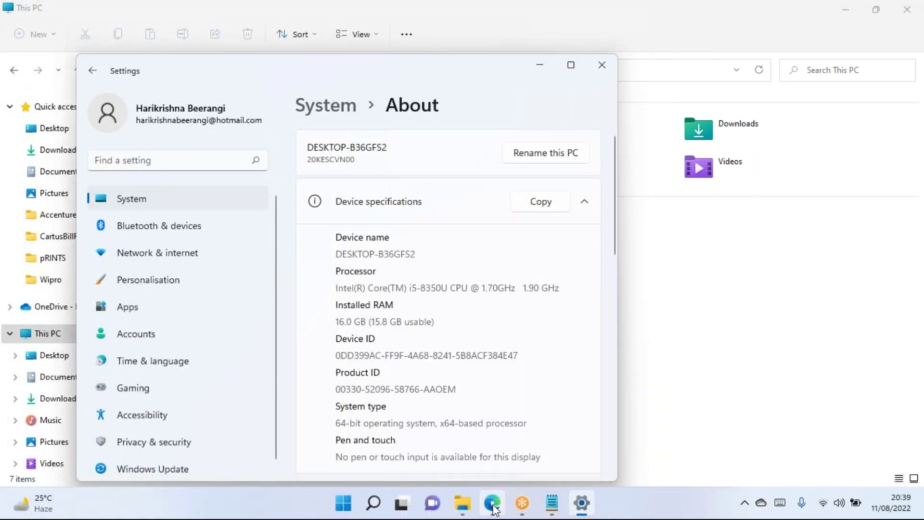
left_click(492, 504)
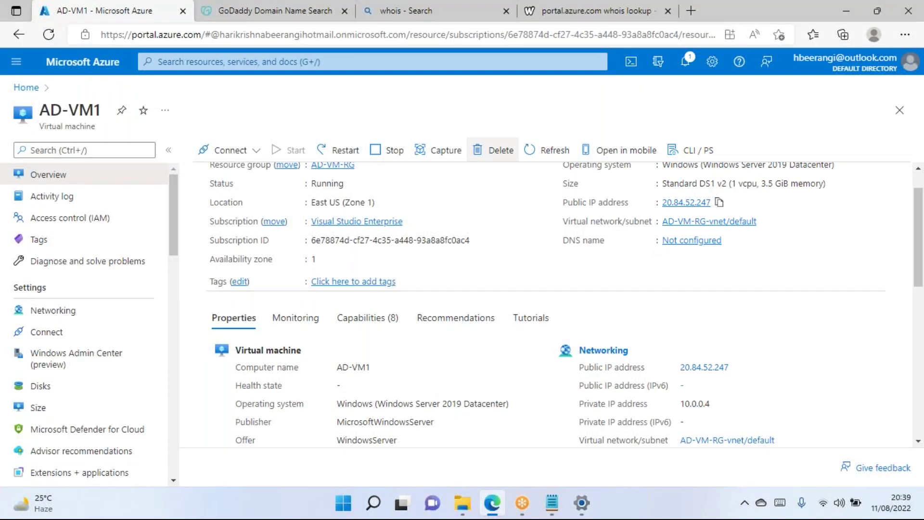
Reload the overview, copy the public IP, and connect to 20.84.52.247 in Remote Desktop.
left_click(48, 34)
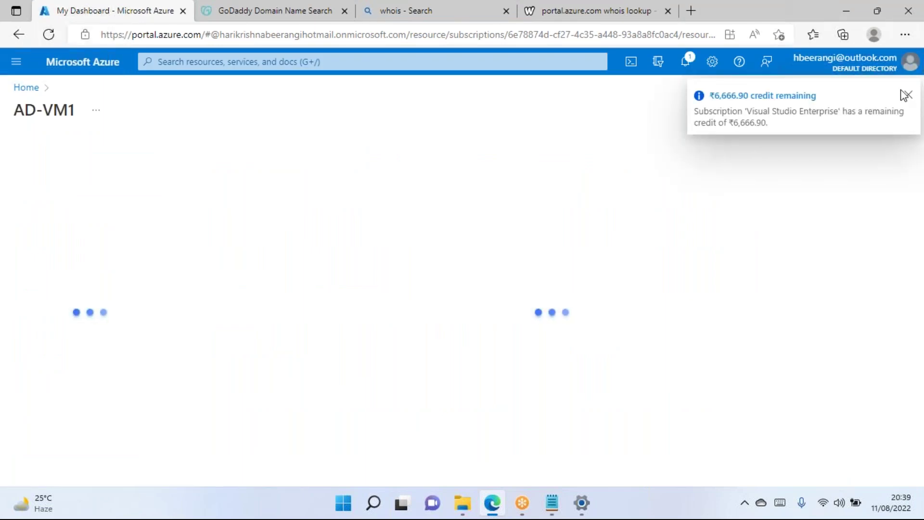
left_click(908, 96)
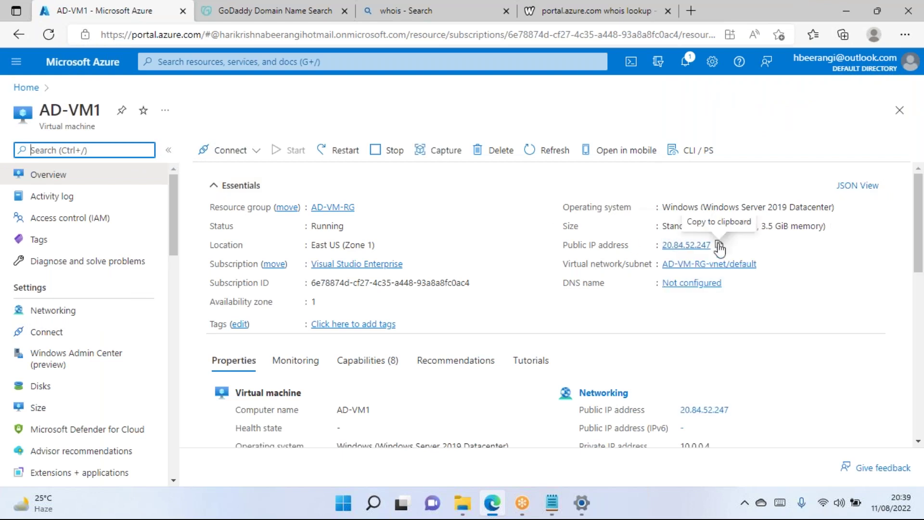
left_click(719, 246)
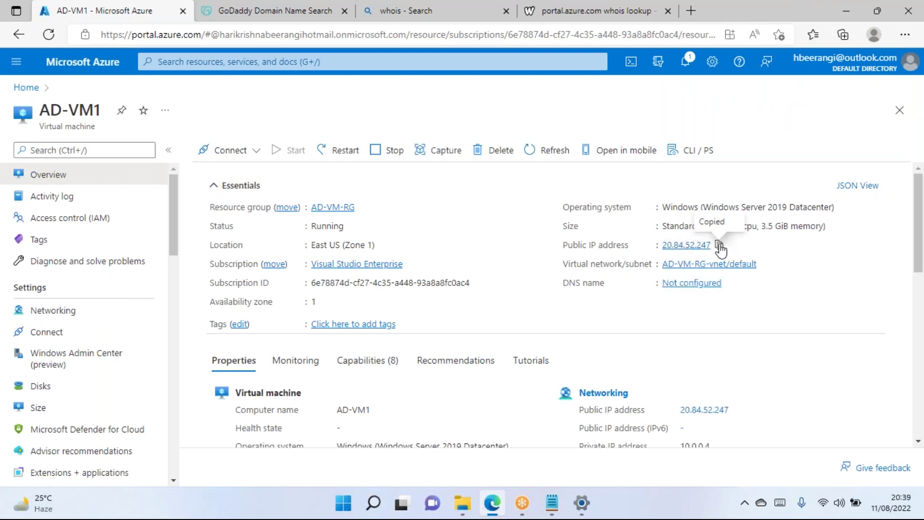
key("super+r")
key("Return")
key("ctrl+v")
left_click(512, 235)
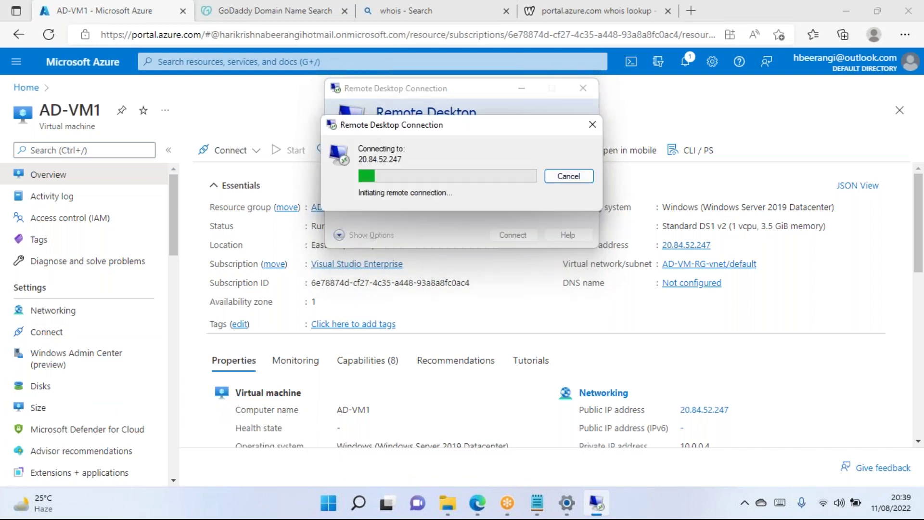
Enter the admin password, accept the certificate for 20.84.52.247, and maximize the remote session.
type("•")
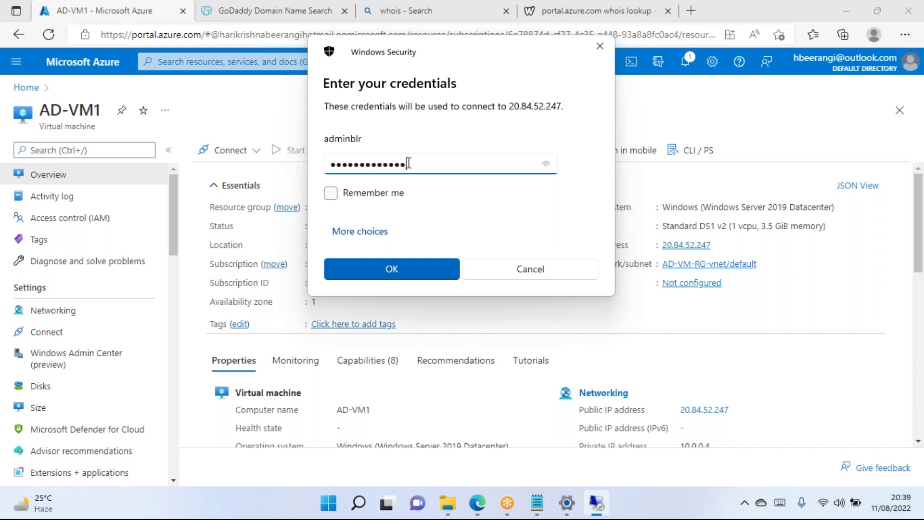
key("Return")
key("alt+y")
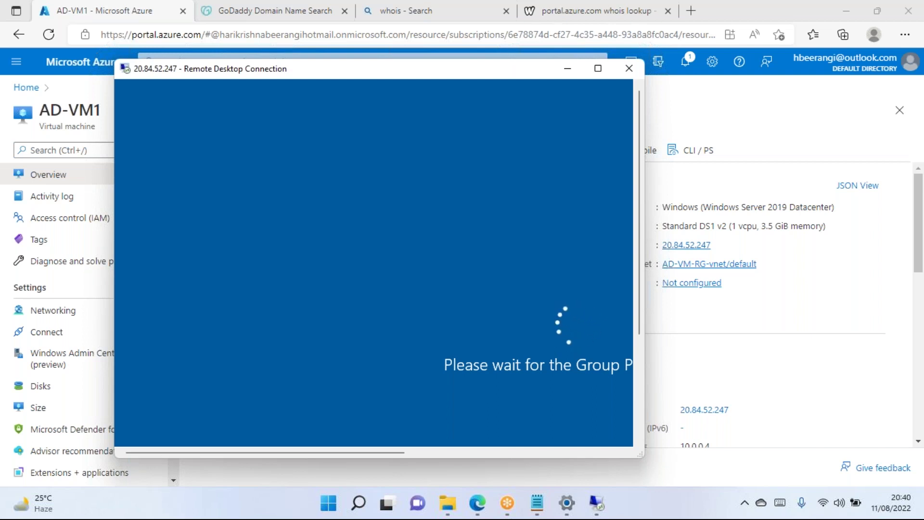
left_click(598, 68)
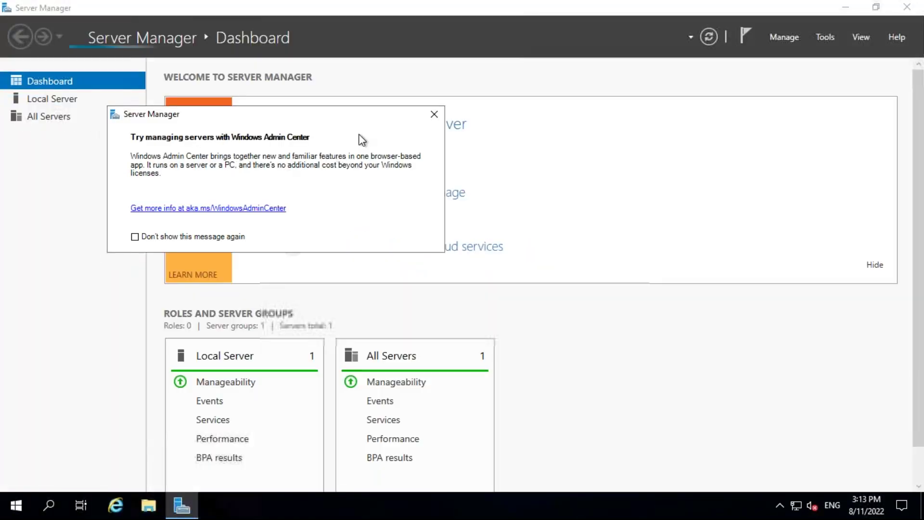
Close the 'Try managing servers with Windows Admin Center' popup on the dashboard.
left_click(434, 114)
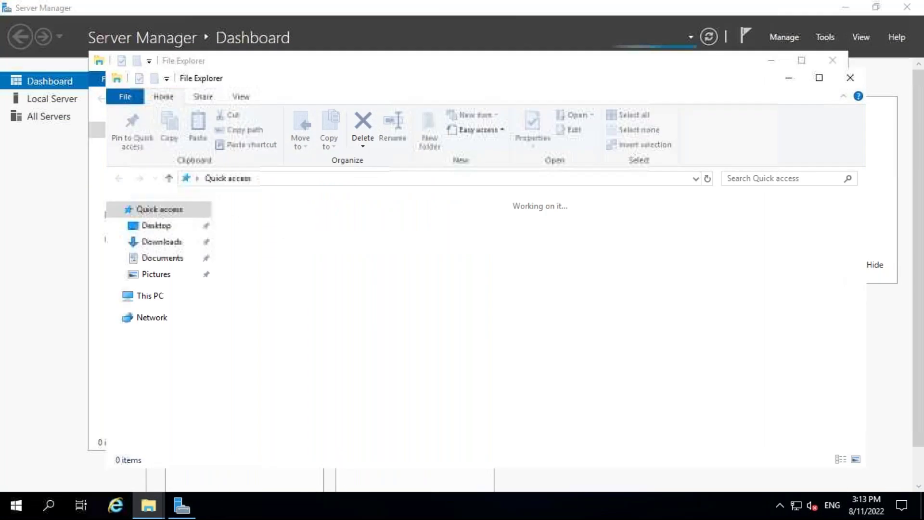
Show This PC's drives in the server's File Explorer, open its properties, and move the window up.
left_click(168, 297)
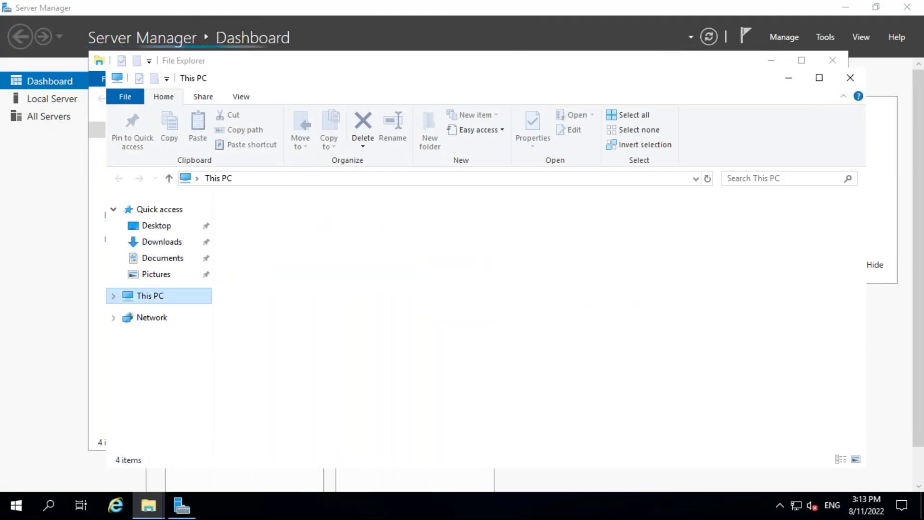
right_click(143, 295)
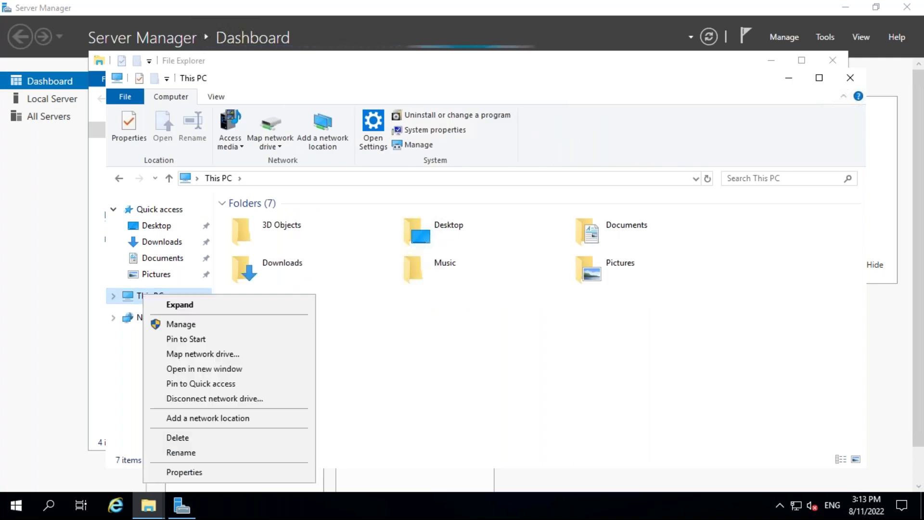
left_click(192, 472)
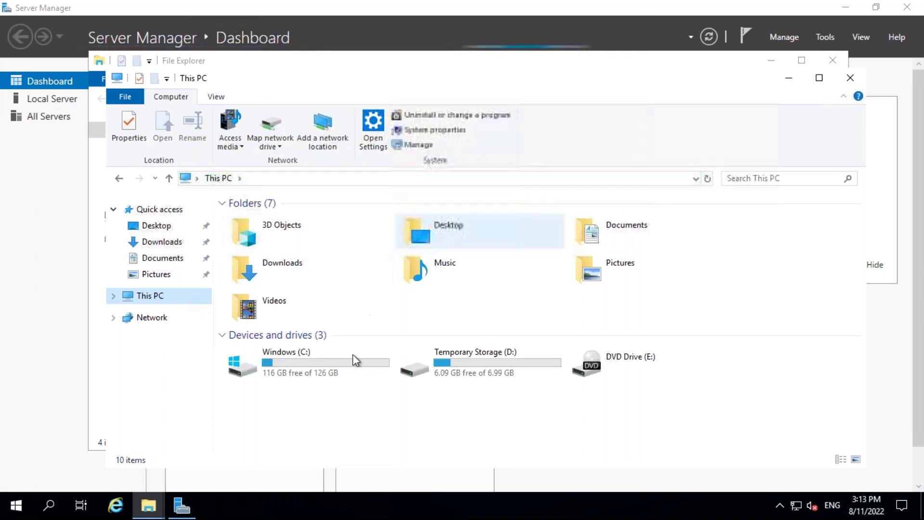
left_click_drag(355, 78, 340, 25)
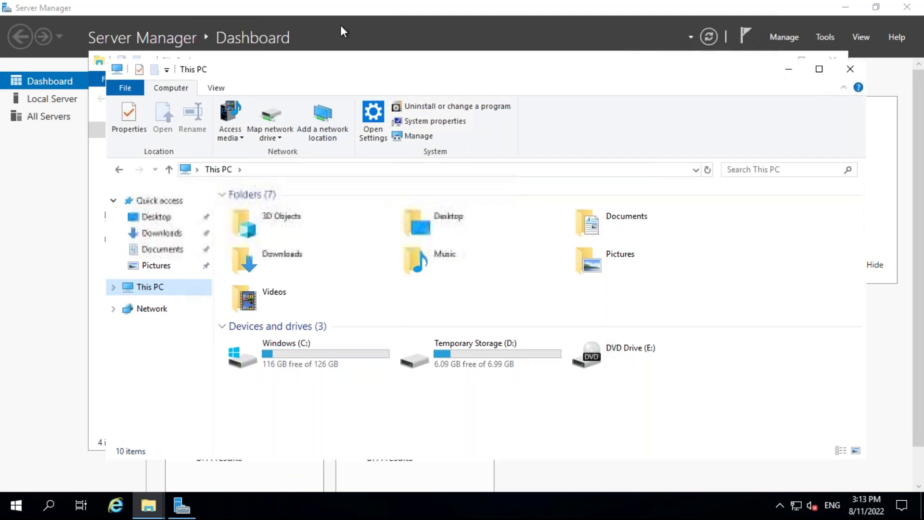
Open This PC's System page showing AD-VM1 in wipro.com, cancelling an accidental rename.
left_click(99, 244)
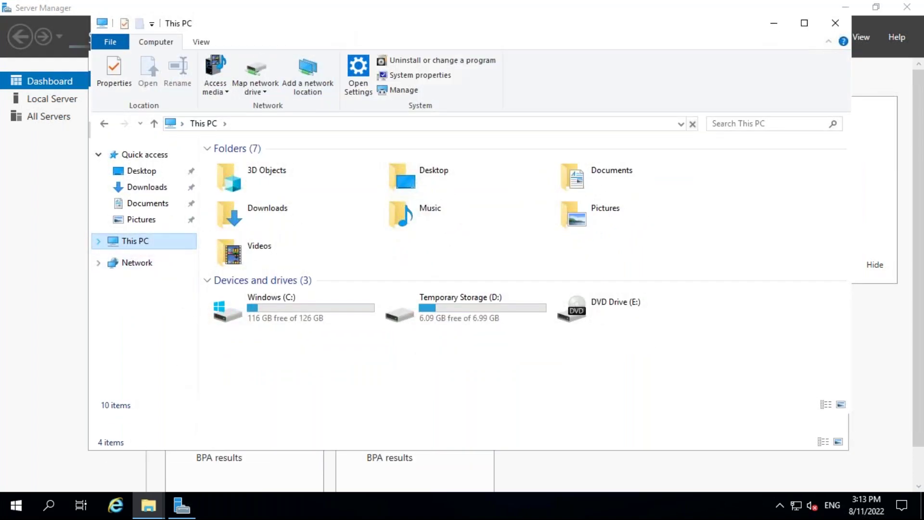
right_click(131, 242)
left_click(172, 420)
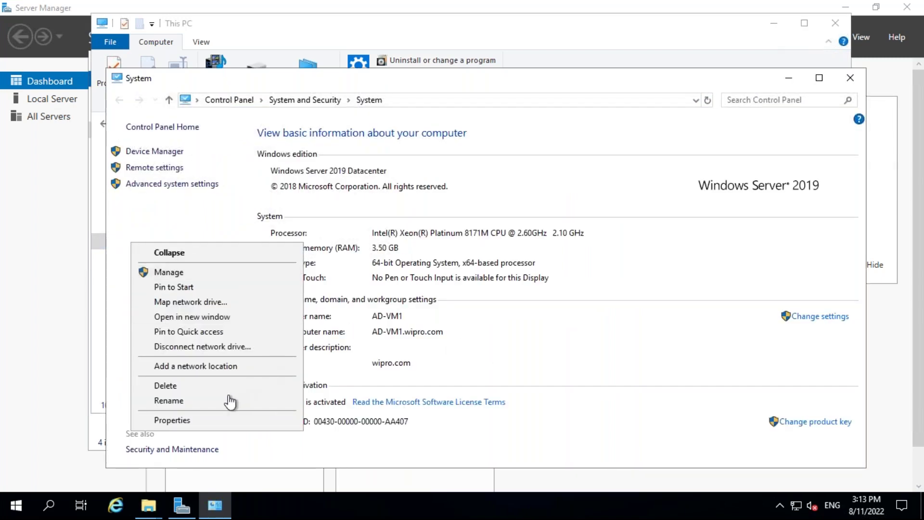
left_click(168, 400)
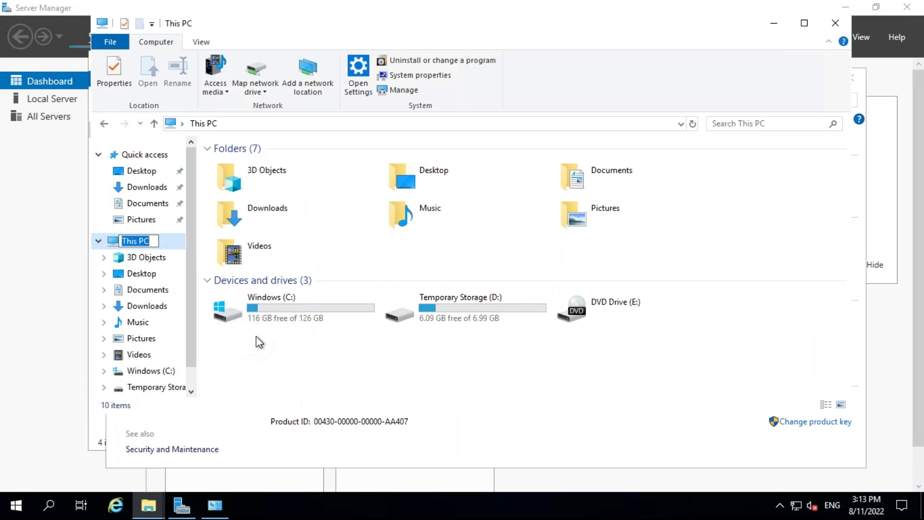
left_click(537, 234)
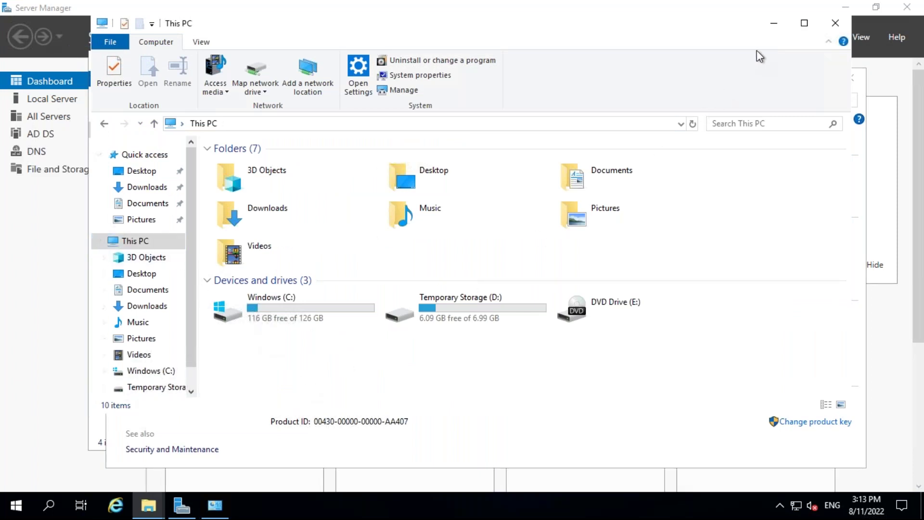
left_click(773, 25)
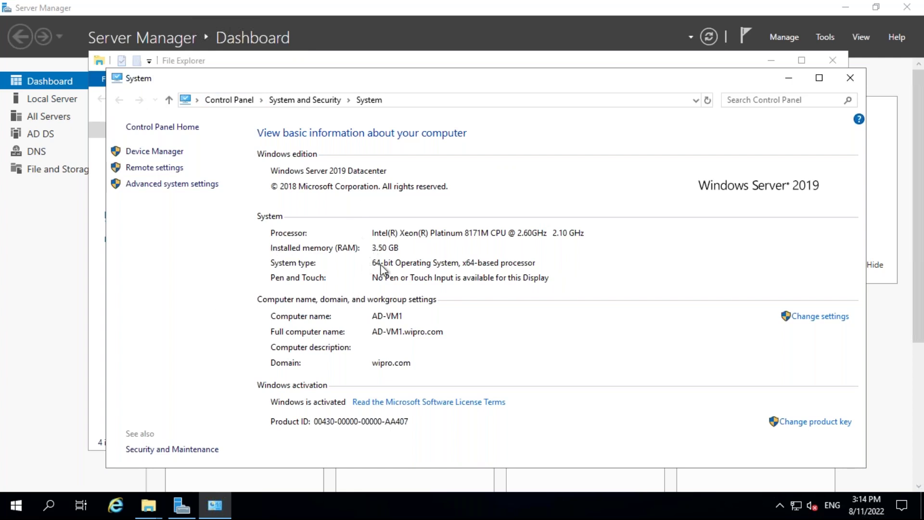
mouse_move(440, 4)
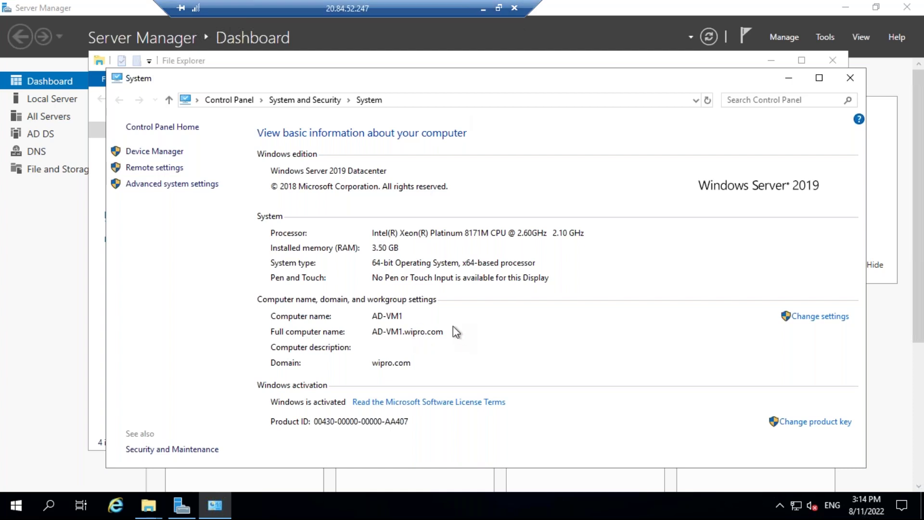
left_click(487, 8)
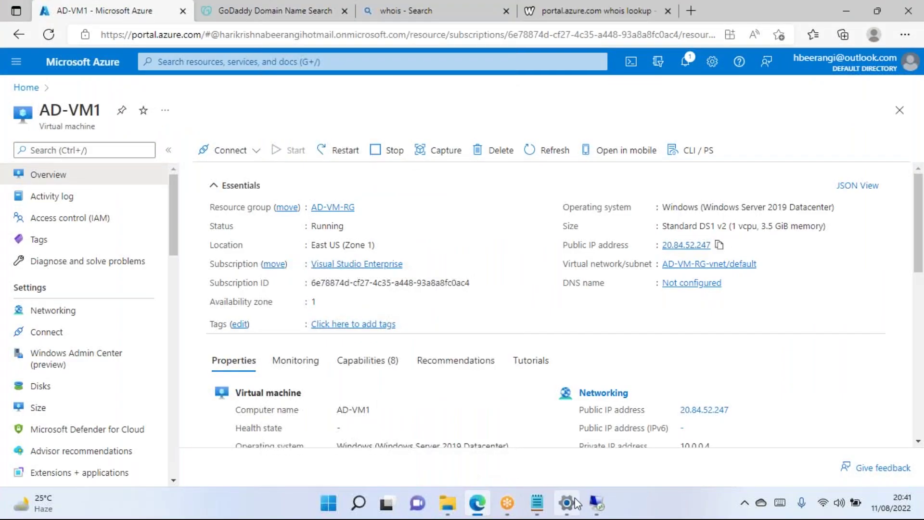
left_click(448, 509)
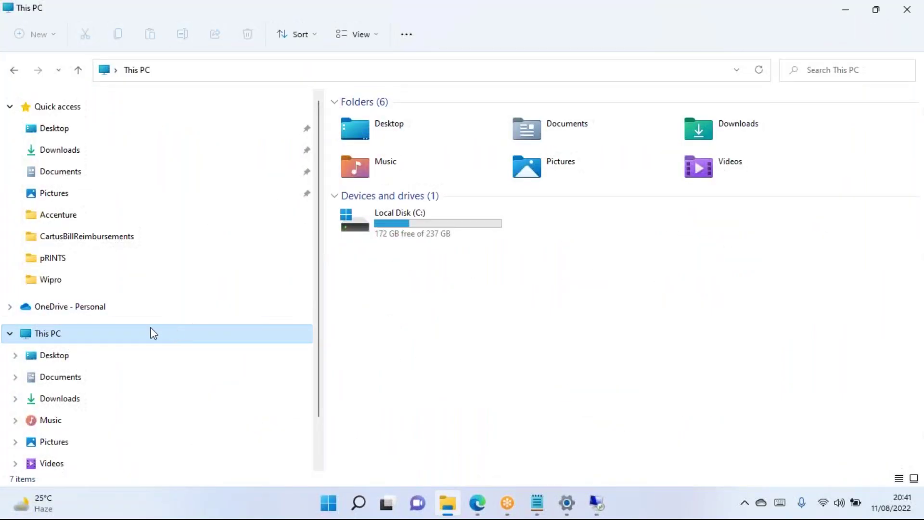
right_click(85, 340)
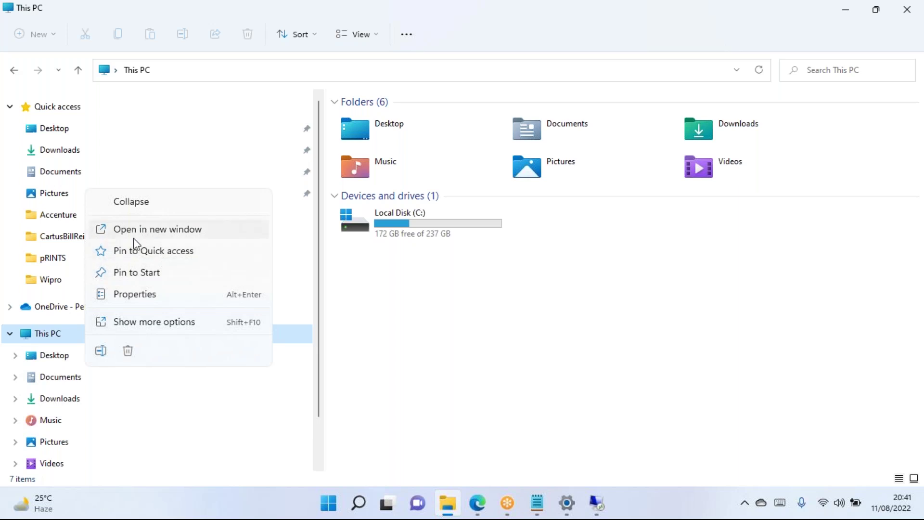
right_click(46, 342)
right_click(45, 342)
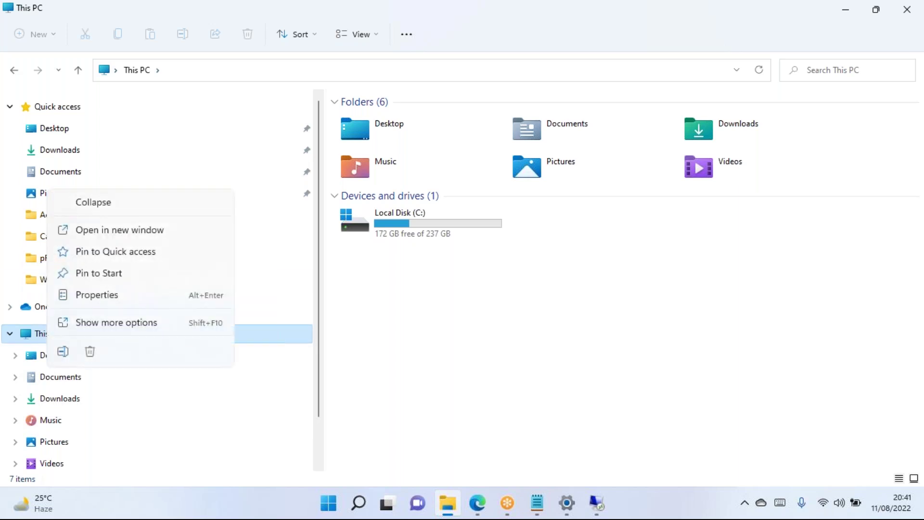
left_click(101, 302)
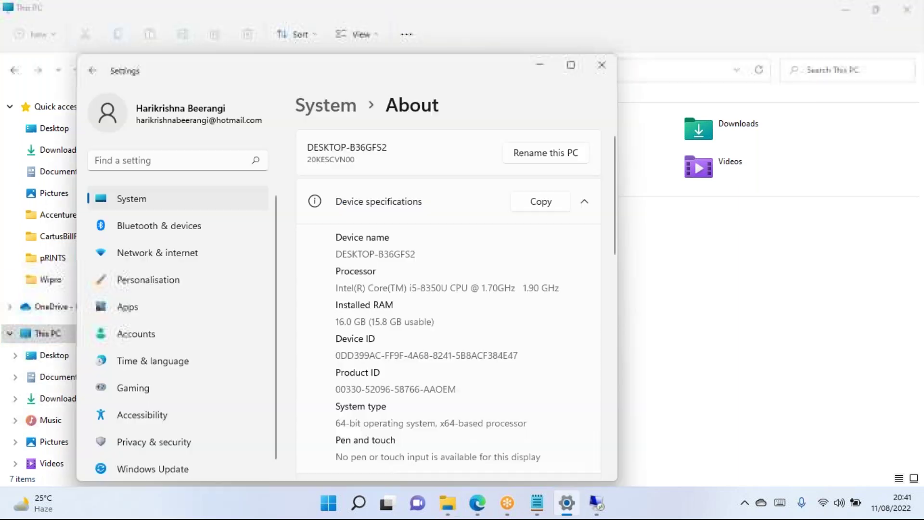
scroll(382, 305, "down", 4)
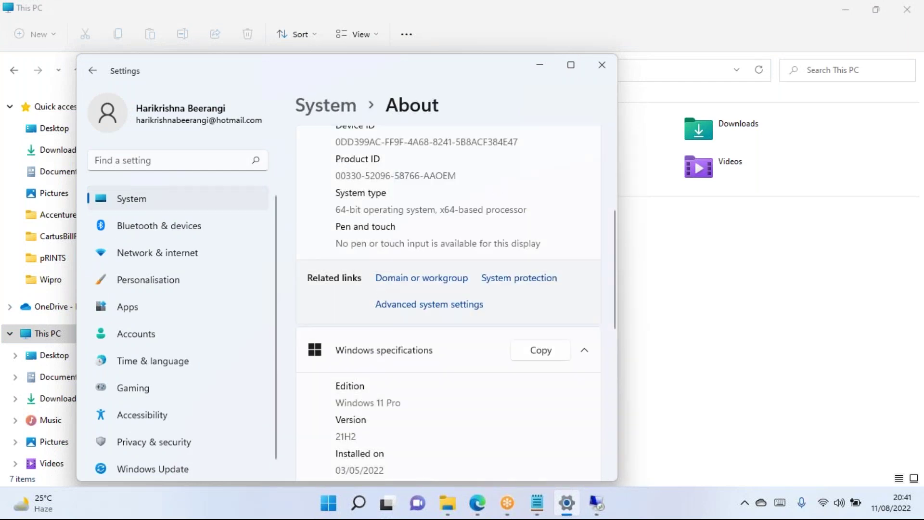
scroll(481, 193, "up", 1)
scroll(481, 192, "down", 4)
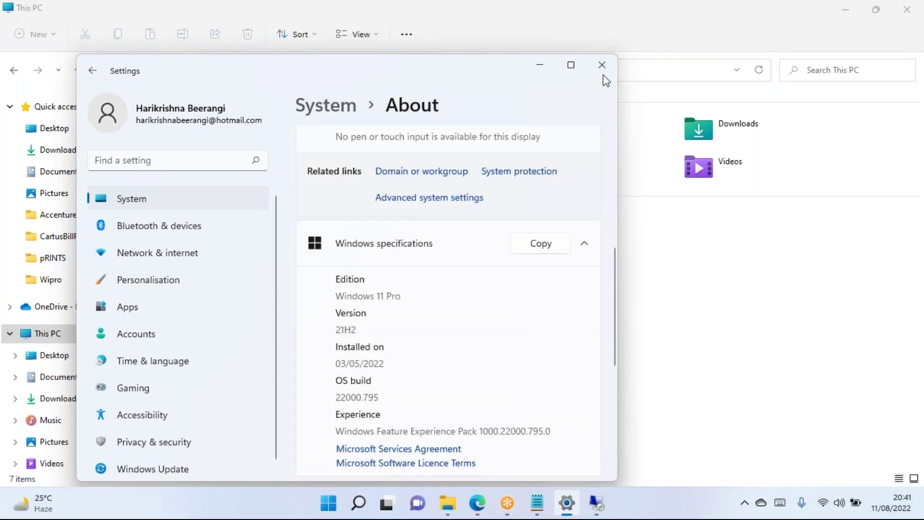
left_click(602, 65)
left_click(581, 503)
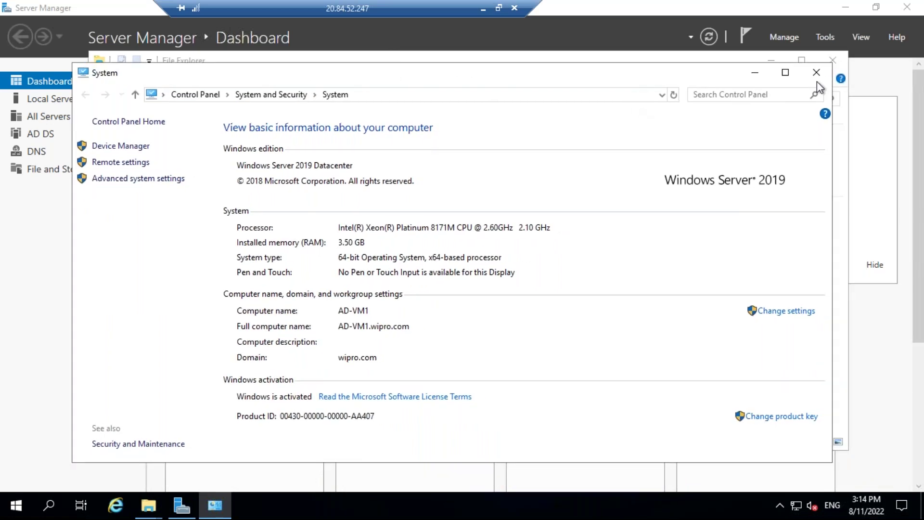
Close the System window, File Explorer, and Server Manager, leaving the remote desktop empty.
left_click(817, 75)
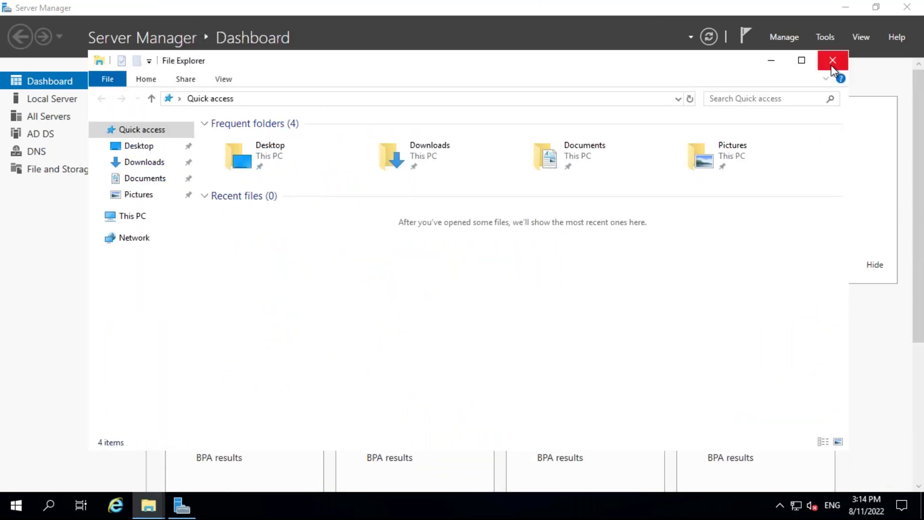
left_click(832, 60)
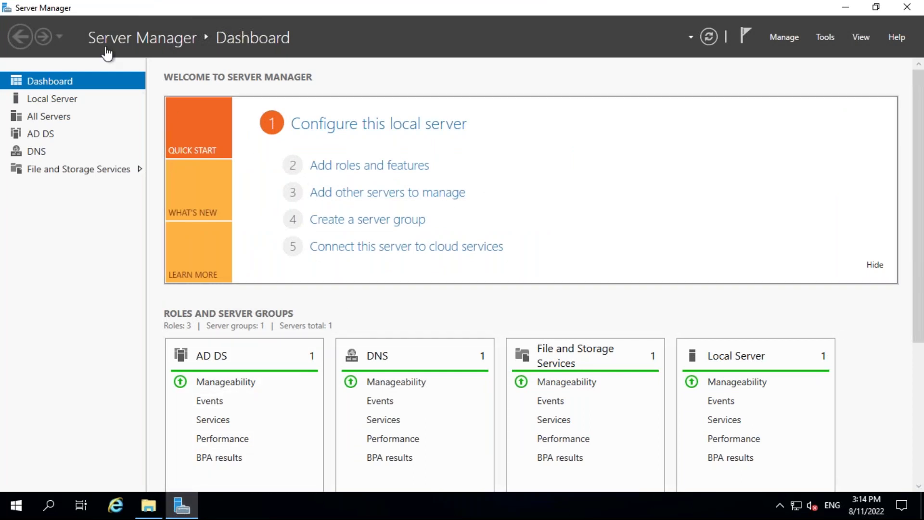
right_click(191, 508)
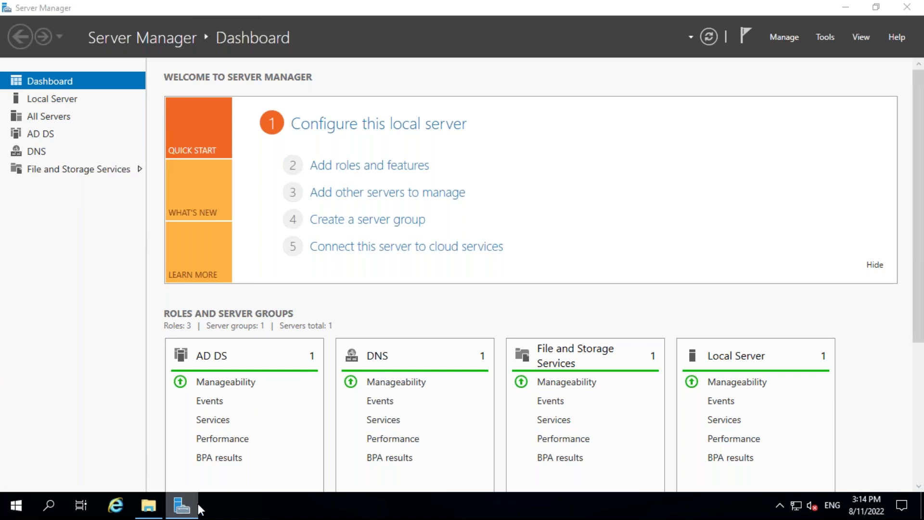
left_click(100, 354)
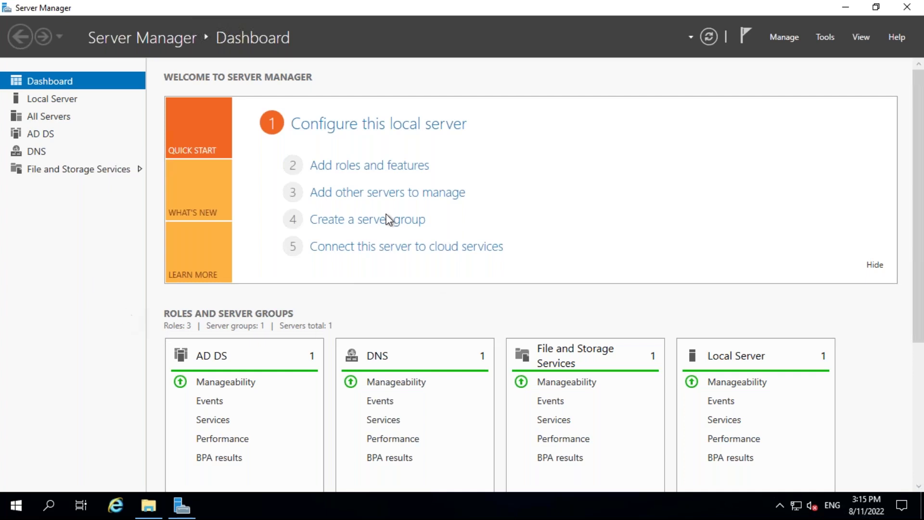
right_click(177, 505)
left_click(151, 476)
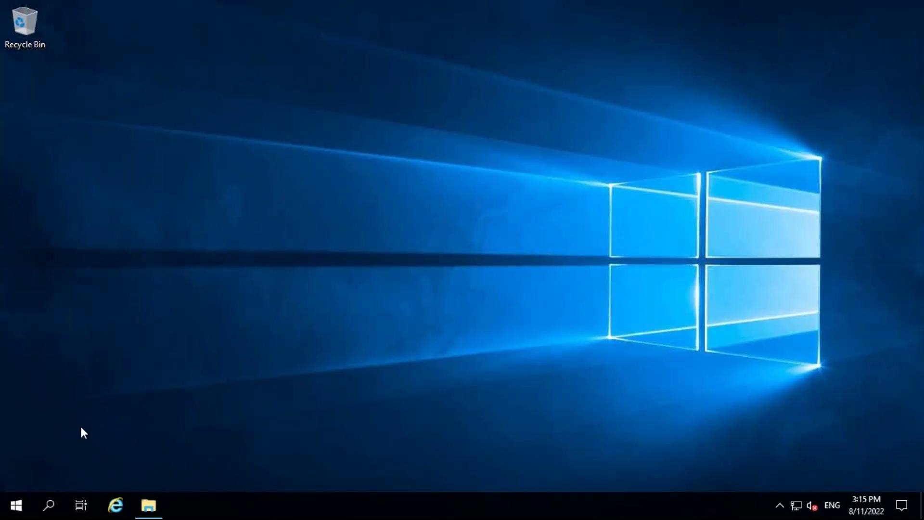
Search the Start menu for 'active' and launch Active Directory Users and Computers.
left_click(20, 504)
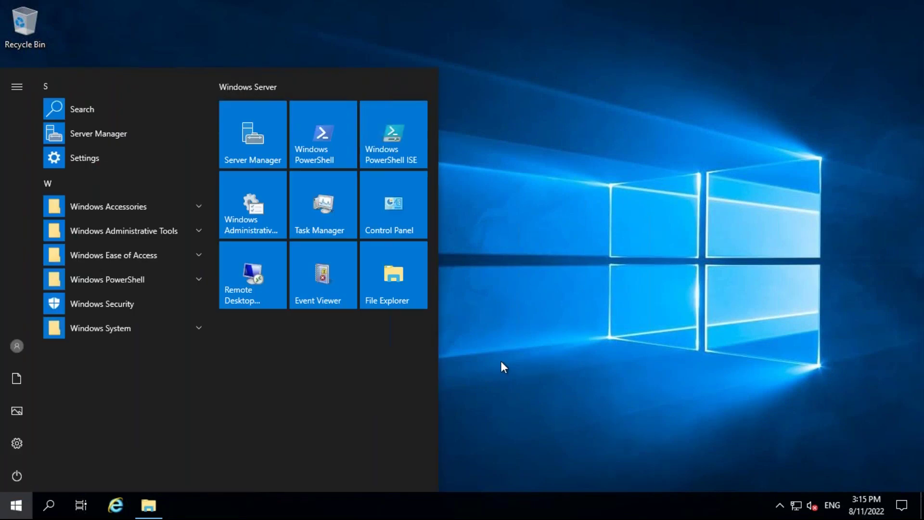
type("s")
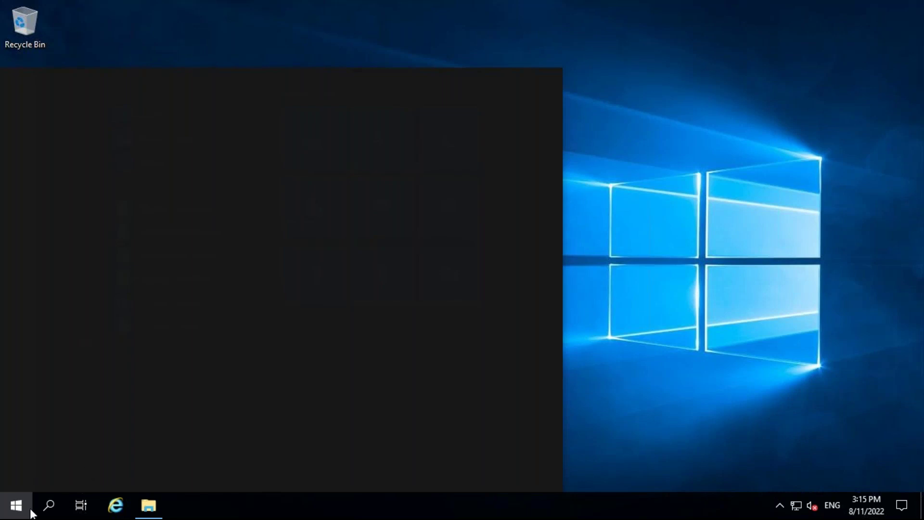
left_click(49, 505)
type("act")
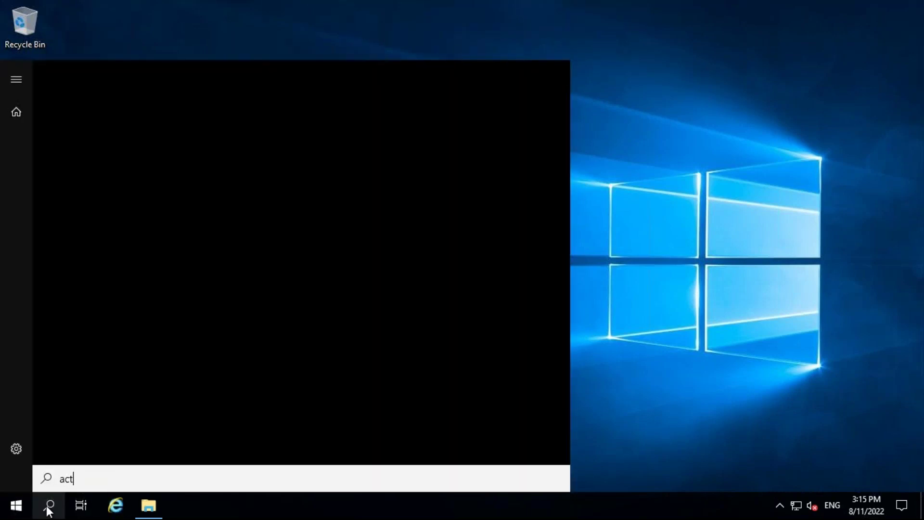
type("ive")
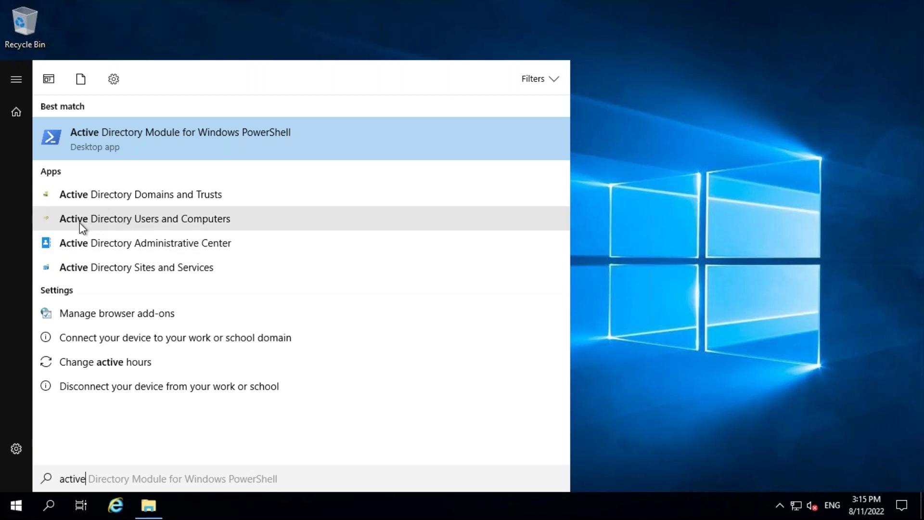
left_click(162, 221)
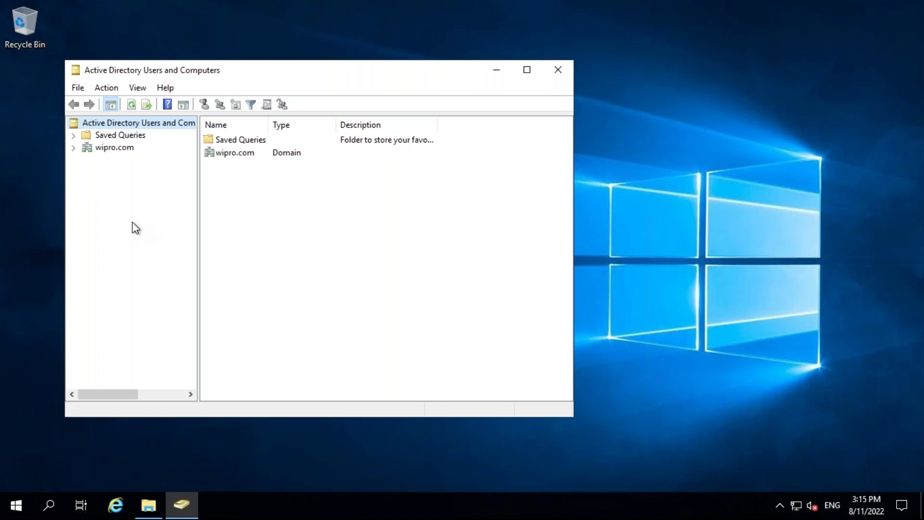
Maximize the console, expand wipro.com and display the Users container.
left_click_drag(313, 75, 450, 69)
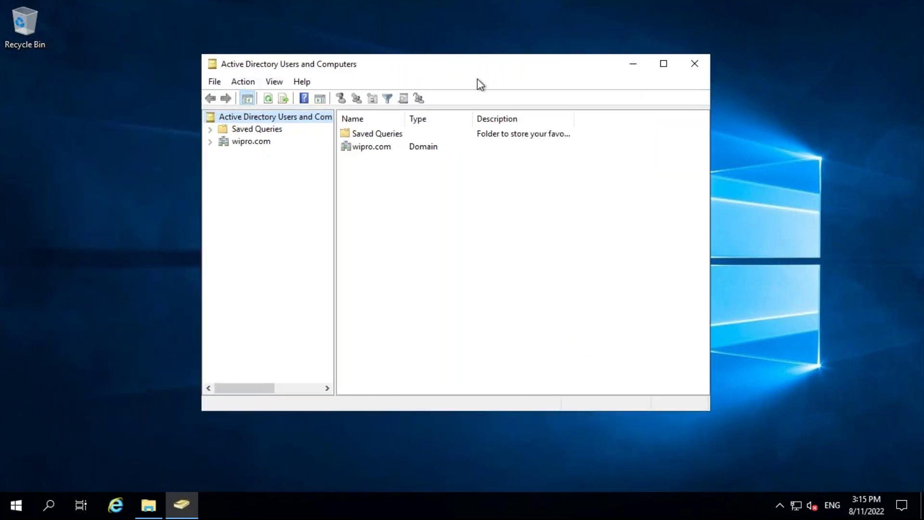
left_click(664, 64)
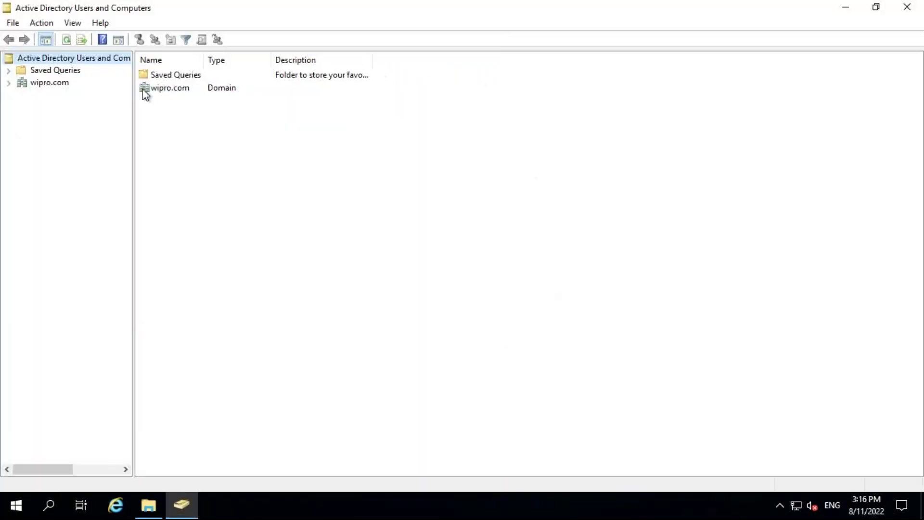
left_click(8, 82)
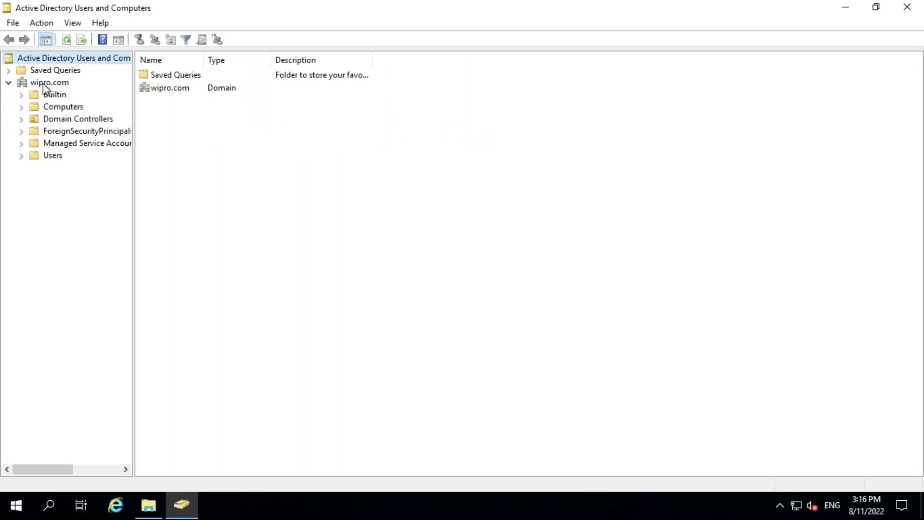
left_click(47, 83)
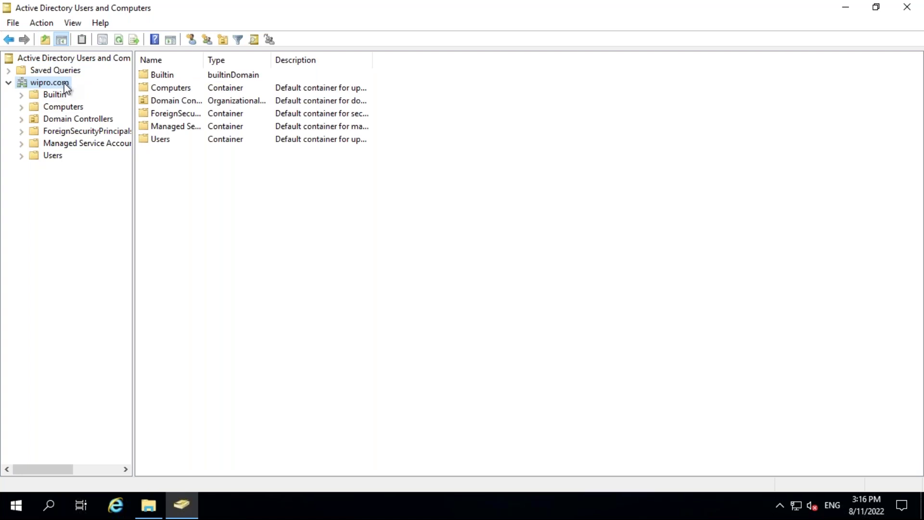
left_click(37, 156)
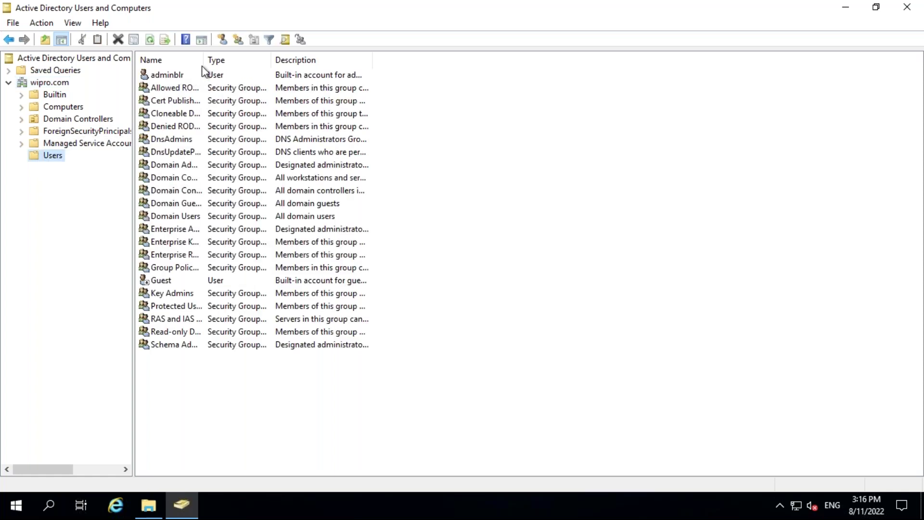
Widen the Name and Type columns, then bring up the New menu in the Users list.
left_click_drag(205, 60, 404, 45)
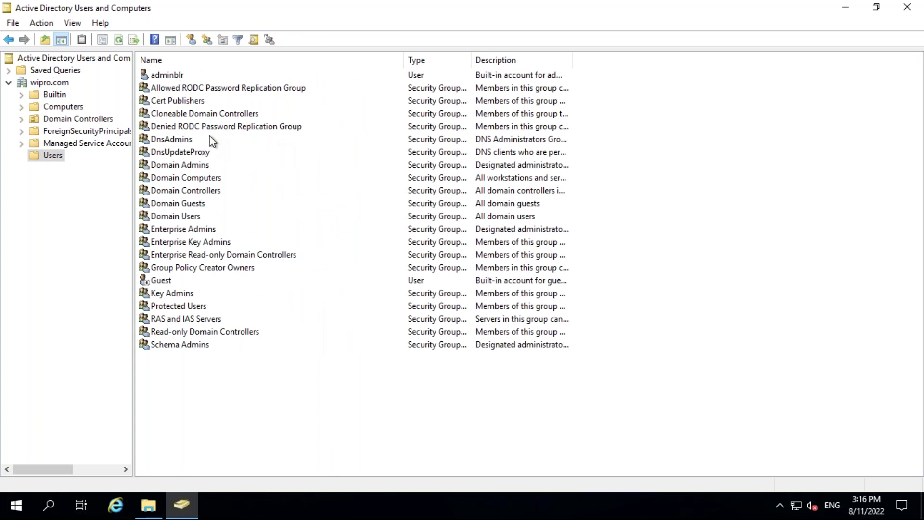
left_click(57, 82)
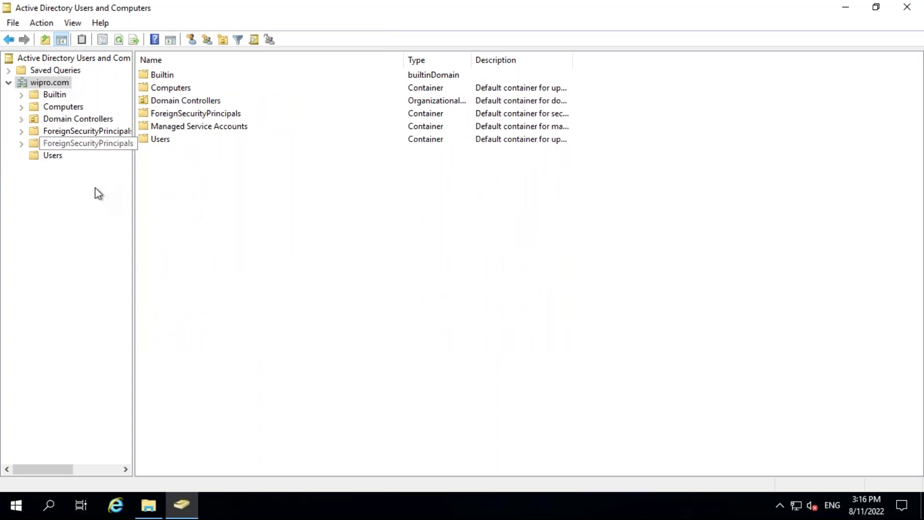
left_click(45, 158)
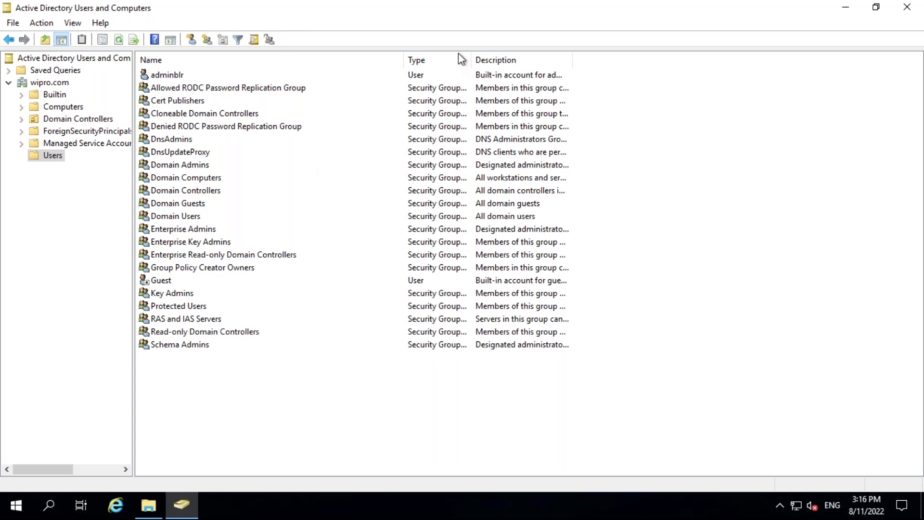
left_click_drag(470, 57, 573, 51)
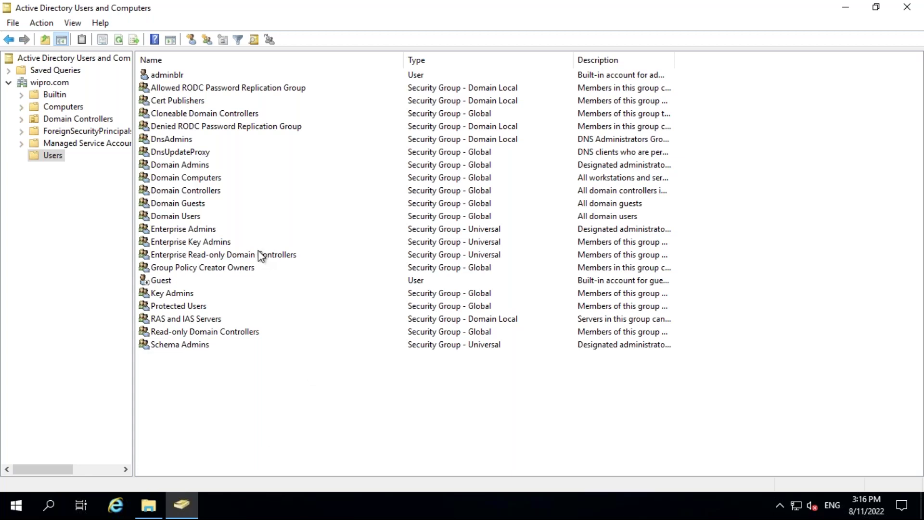
left_click(51, 156)
right_click(51, 155)
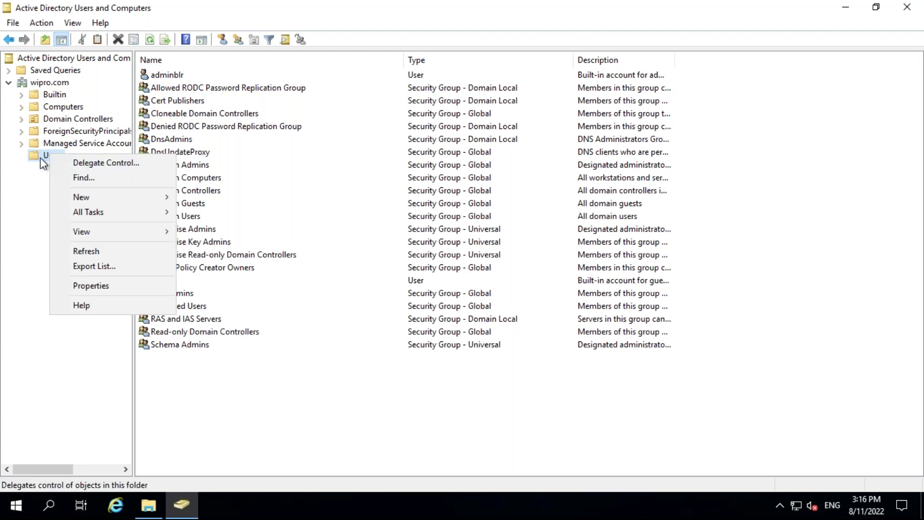
left_click(40, 153)
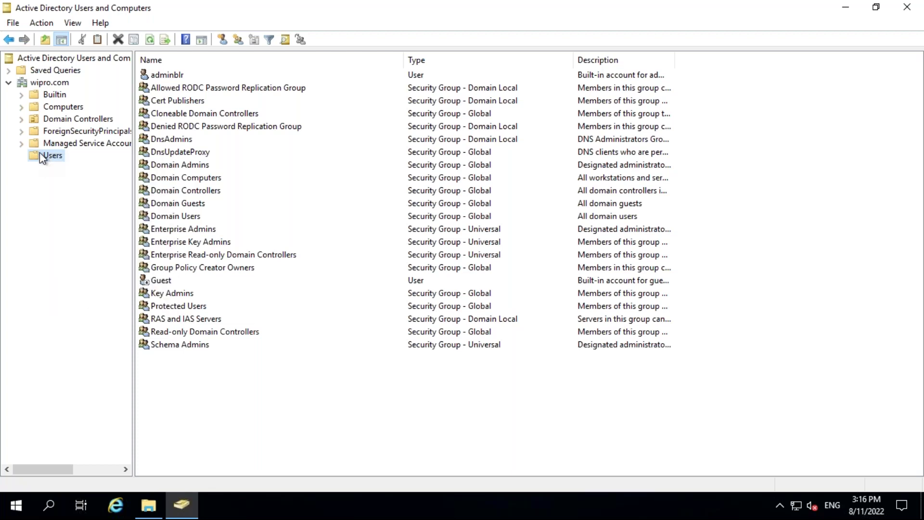
right_click(221, 397)
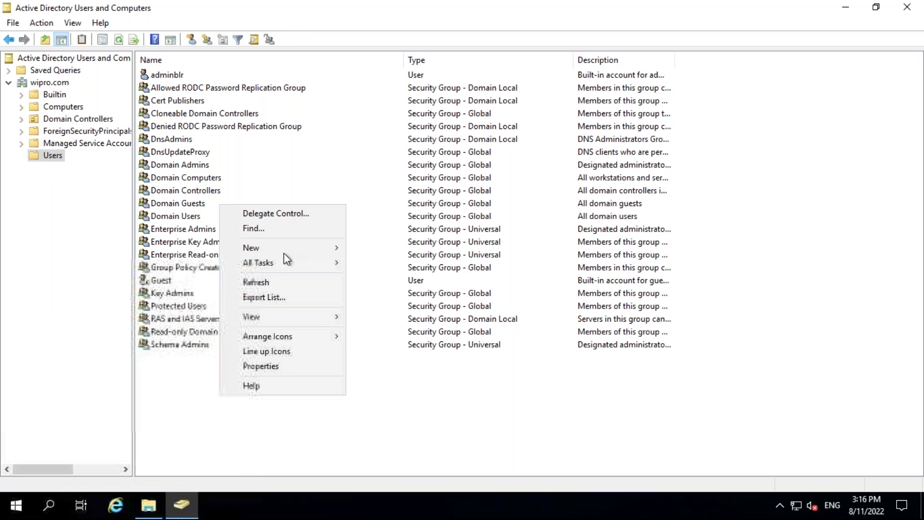
mouse_move(284, 249)
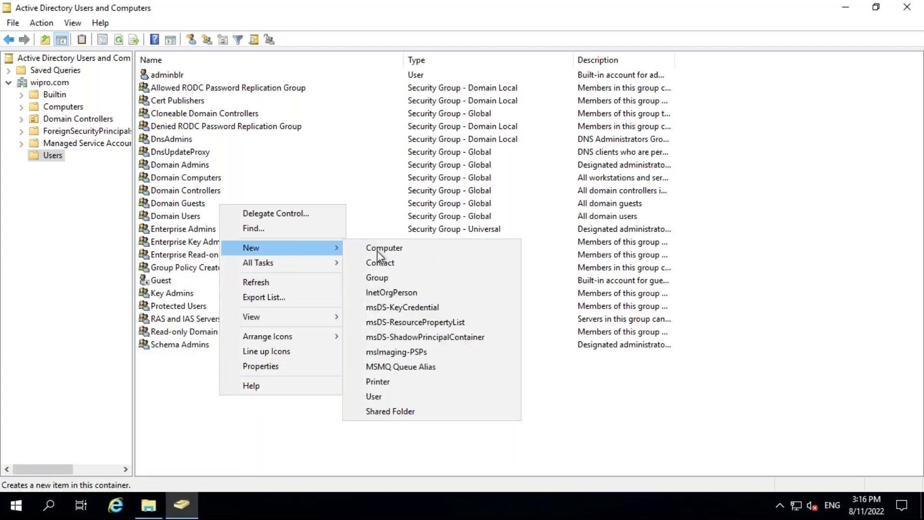
Start a new user with first name and logon name user50.
left_click(377, 397)
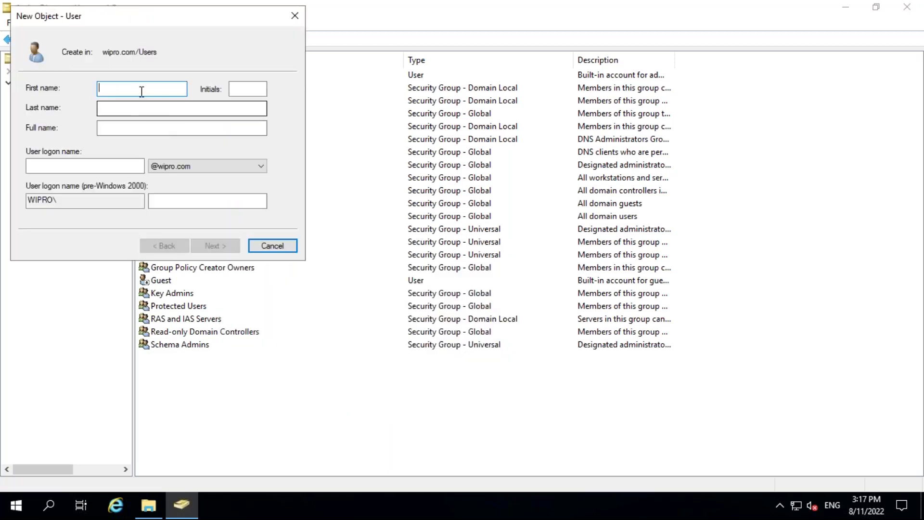
type("user")
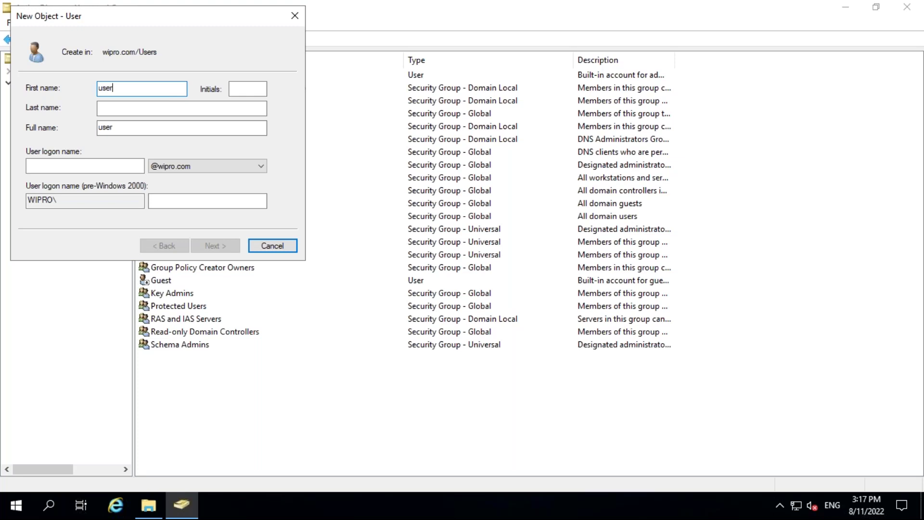
type("50")
left_click(74, 161)
type("user50")
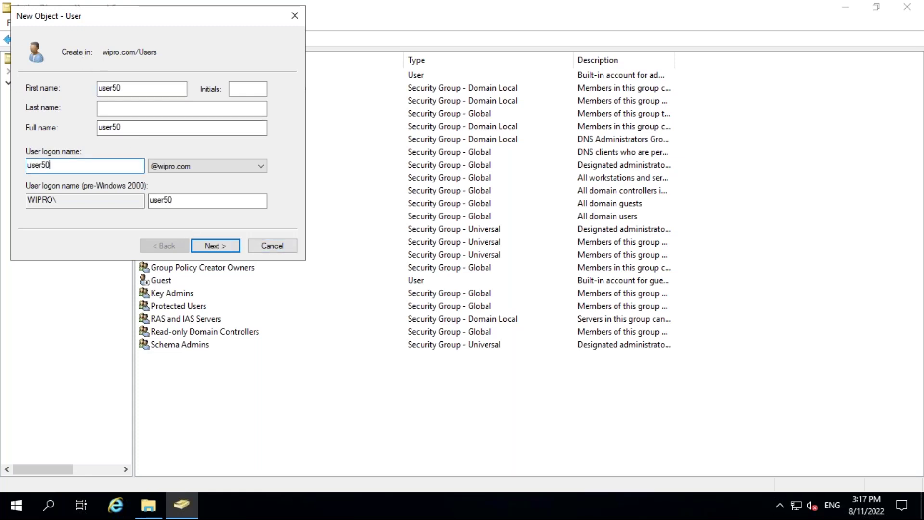
left_click(220, 246)
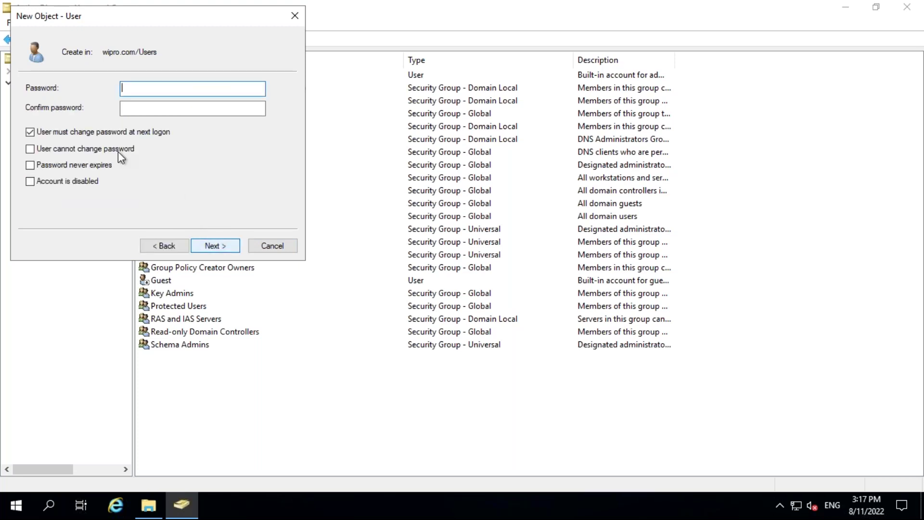
Drop the forced password change, set Password never expires, enter and confirm the password, and finish.
left_click(73, 133)
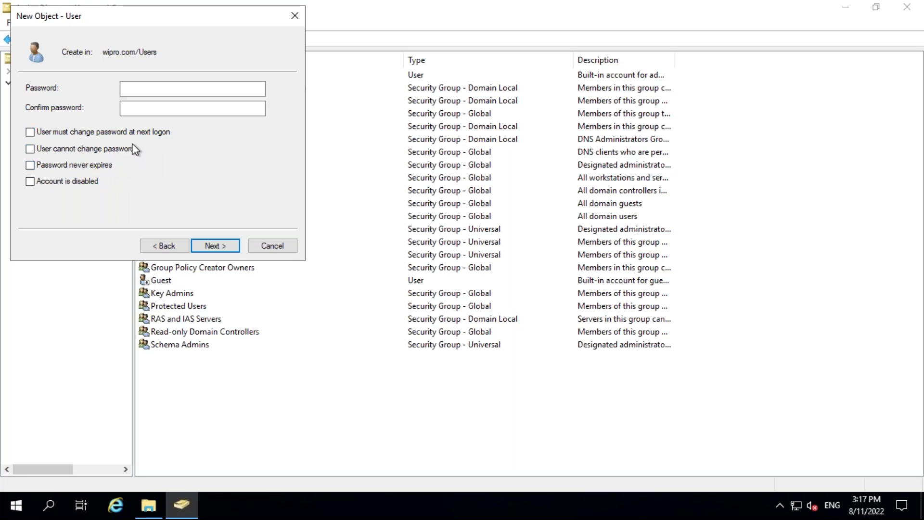
left_click(75, 164)
left_click(140, 95)
type("P")
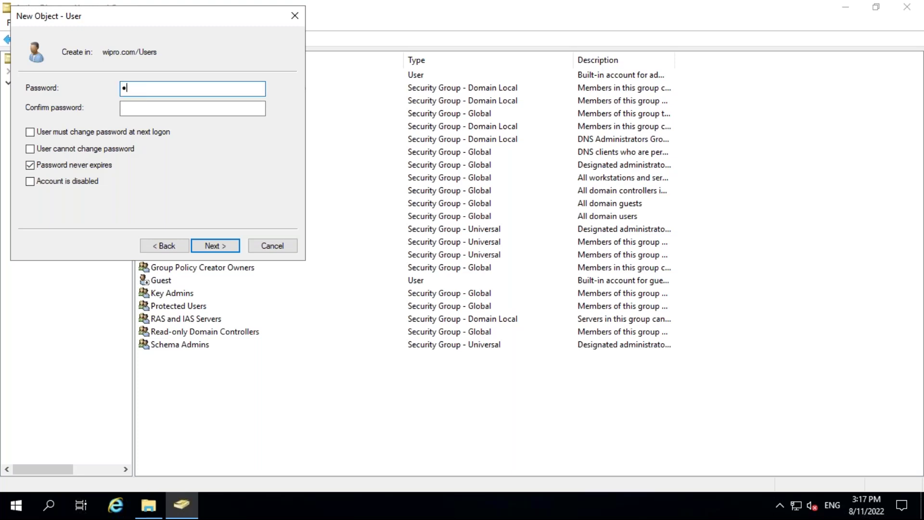
type("assword1")
key("Tab")
type("Password1")
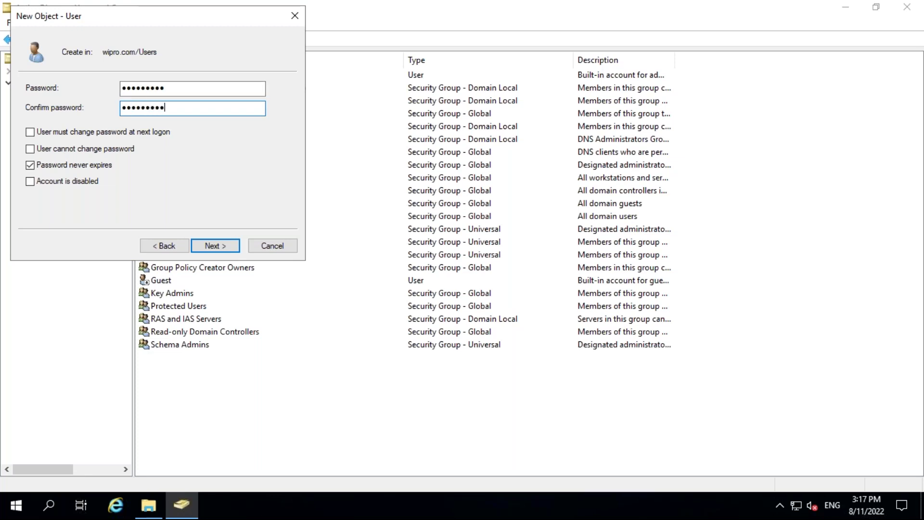
left_click(216, 247)
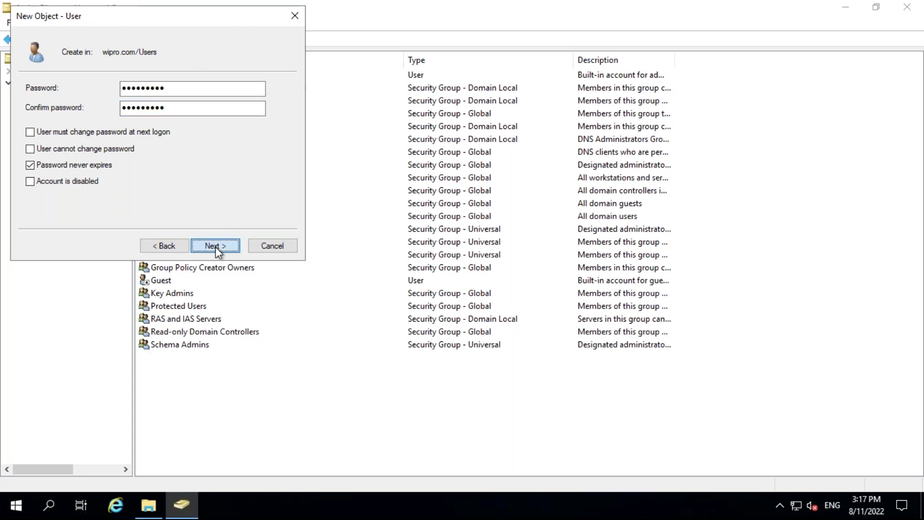
left_click(215, 245)
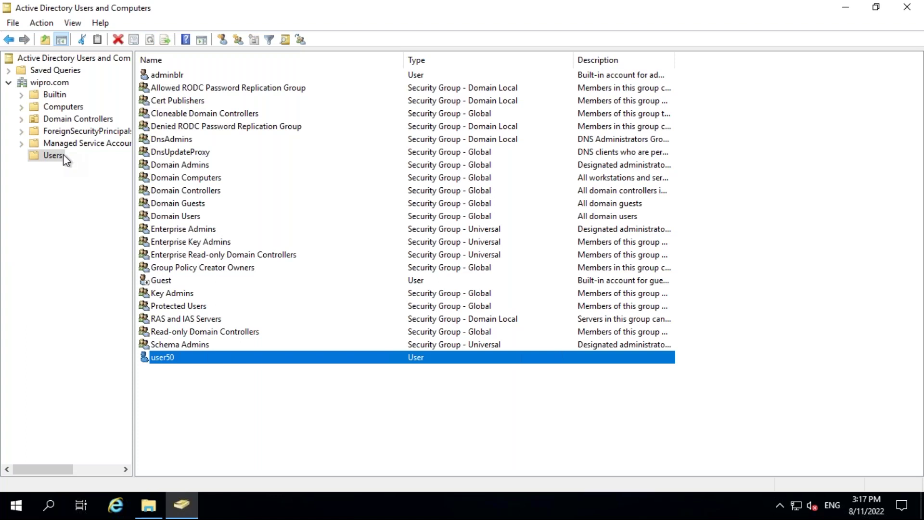
Start a new user in Users with first name and logon name user51.
right_click(50, 159)
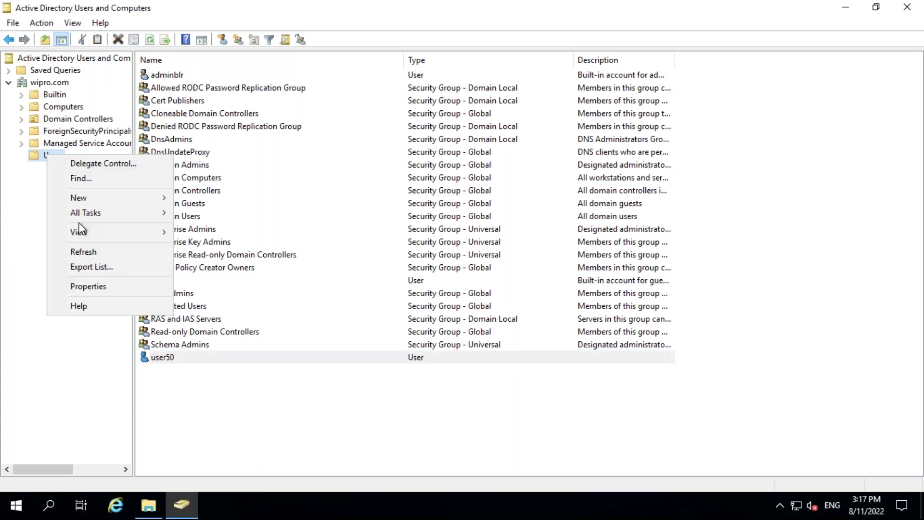
mouse_move(106, 198)
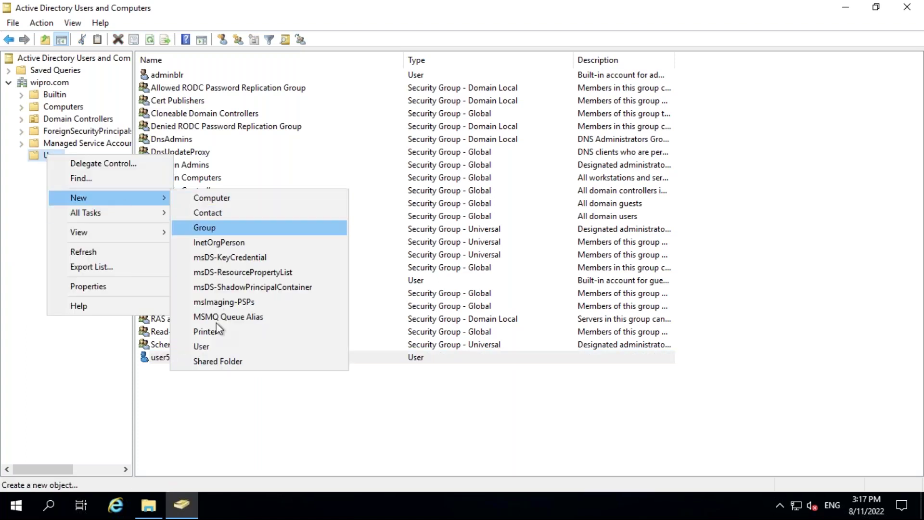
left_click(207, 346)
type("user51")
key("Tab")
key("Tab")
key("Tab")
key("Tab")
key("Tab")
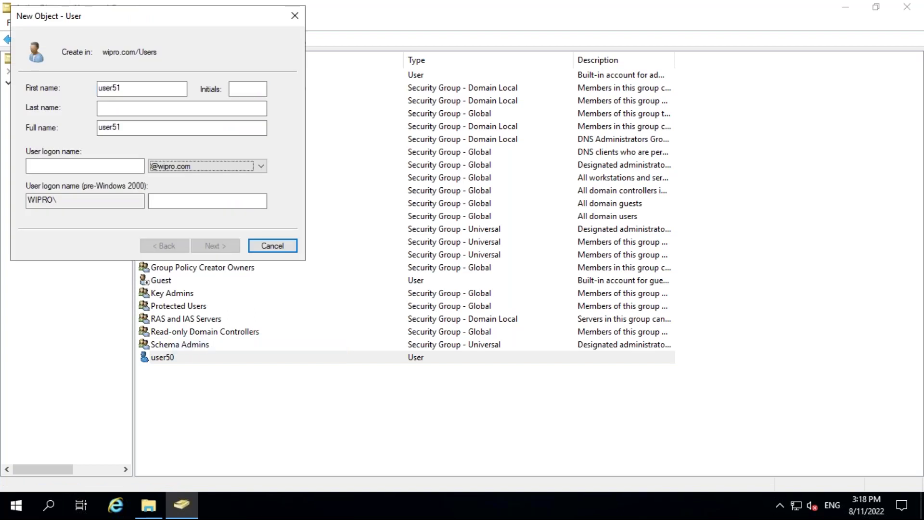
left_click(128, 165)
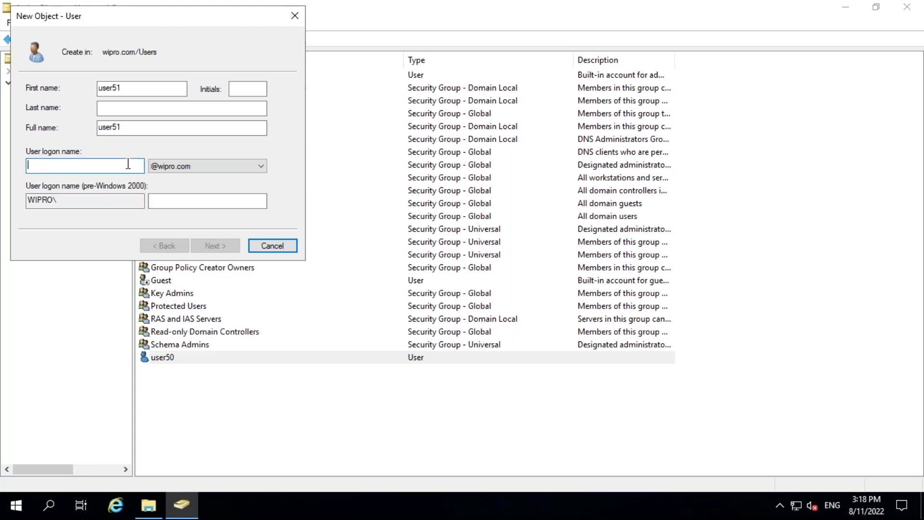
type("user")
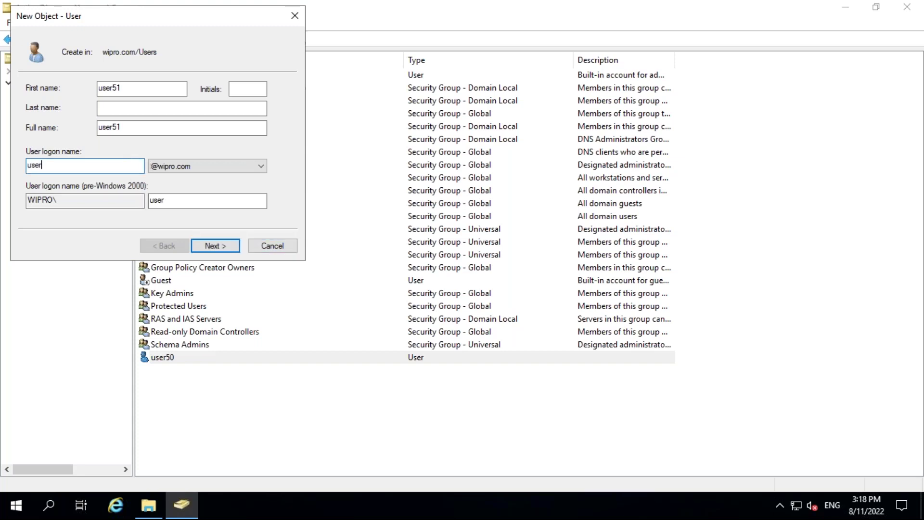
type("51")
Drop the forced password change, set Password never expires, enter the password, and finish.
left_click(225, 248)
left_click(53, 136)
left_click(58, 165)
left_click(151, 90)
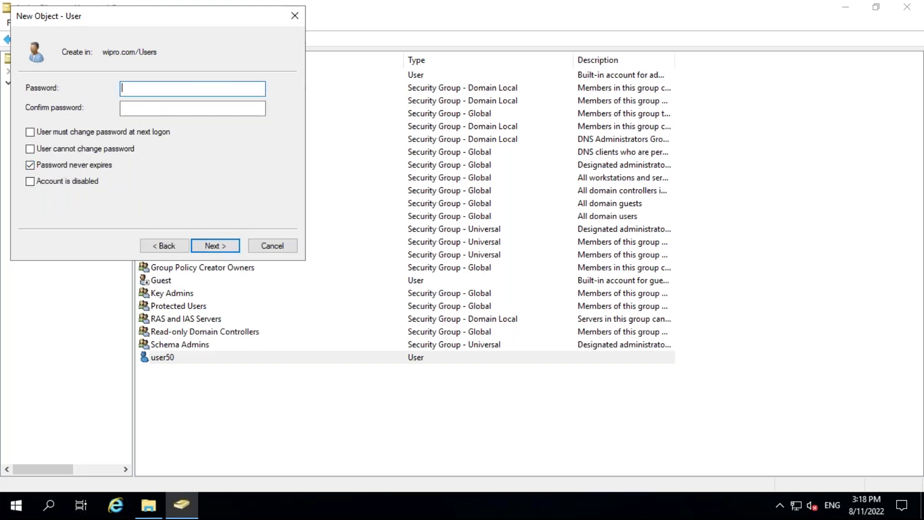
type("•••••••••")
type("••••••")
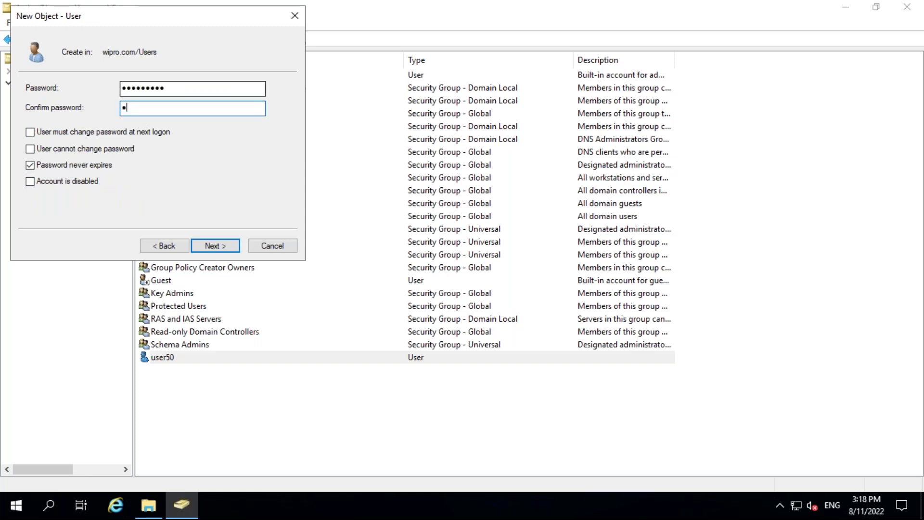
type("•••")
left_click(217, 251)
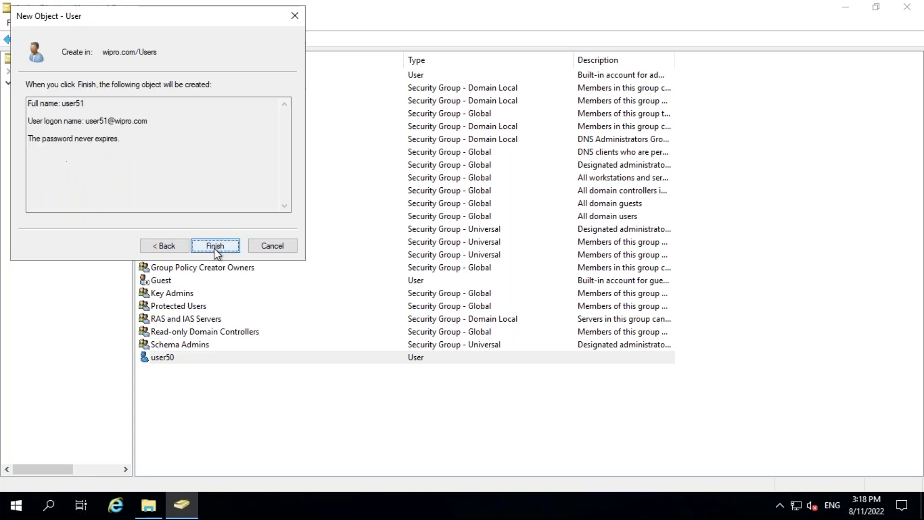
left_click(216, 246)
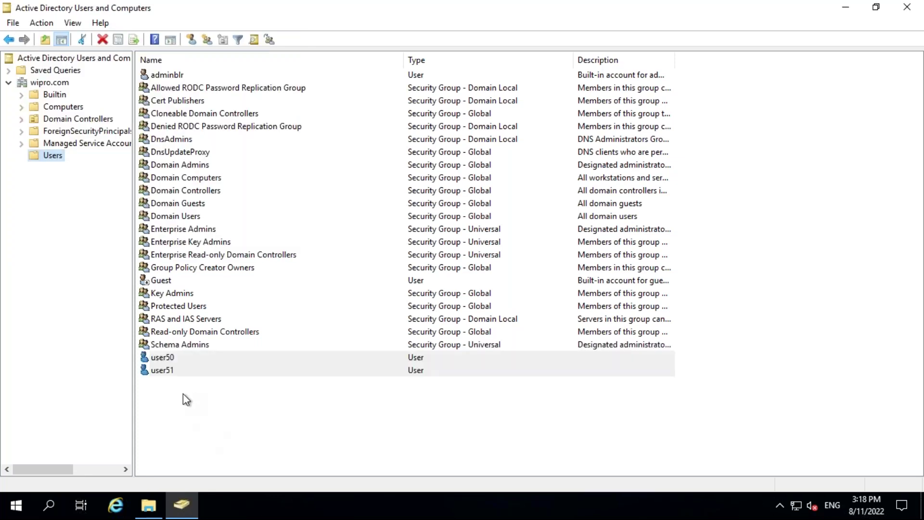
left_click(183, 408)
Start a new user in Users named user52.
right_click(183, 408)
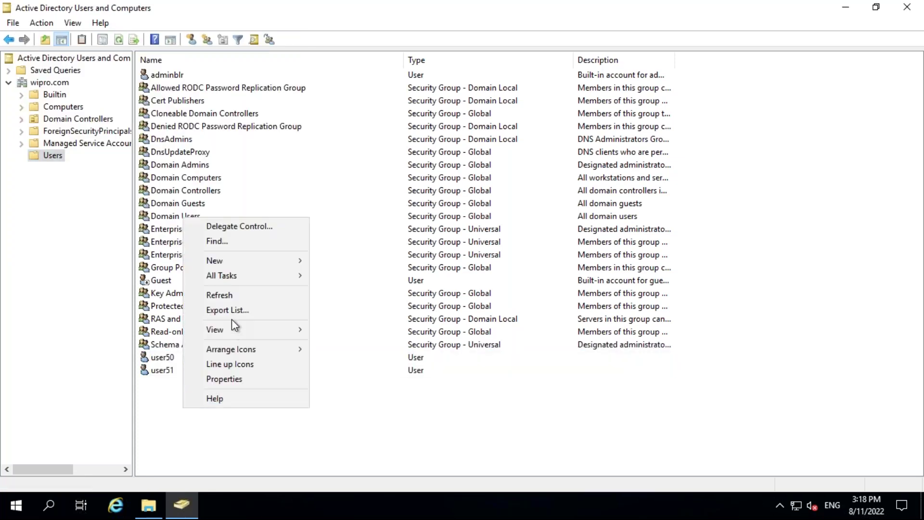
mouse_move(236, 263)
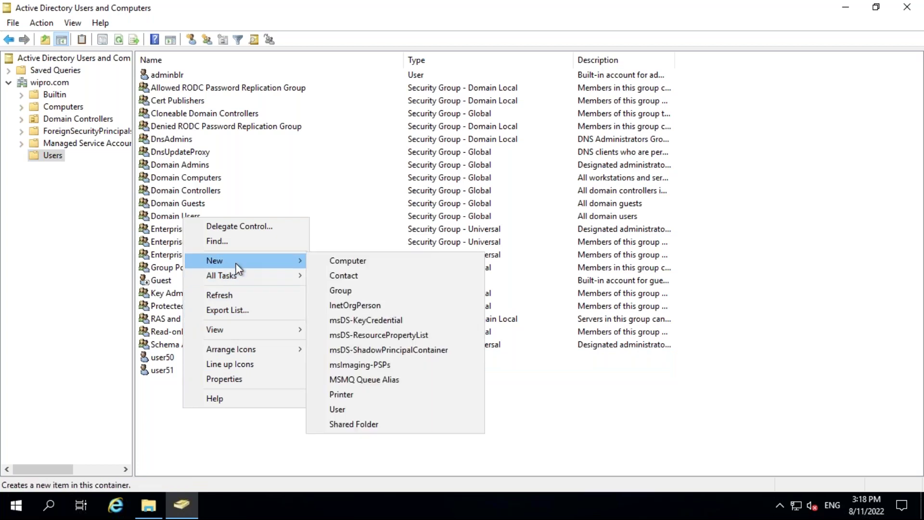
left_click(348, 408)
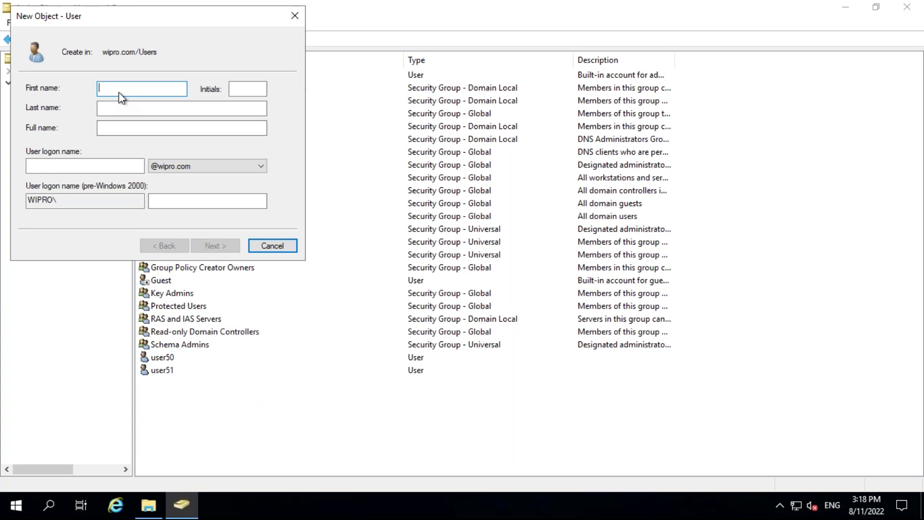
type("user52")
key("Tab")
key("Tab")
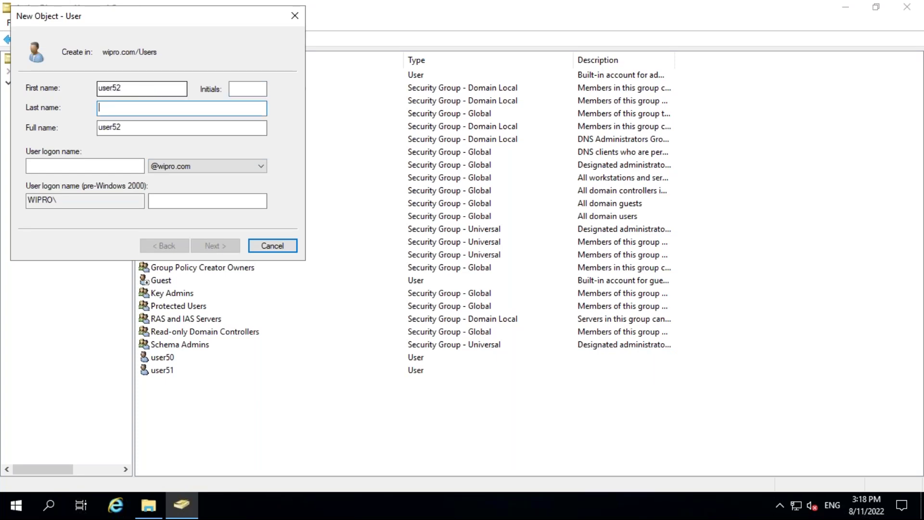
type("user52")
key("Tab")
key("Tab")
key("Tab")
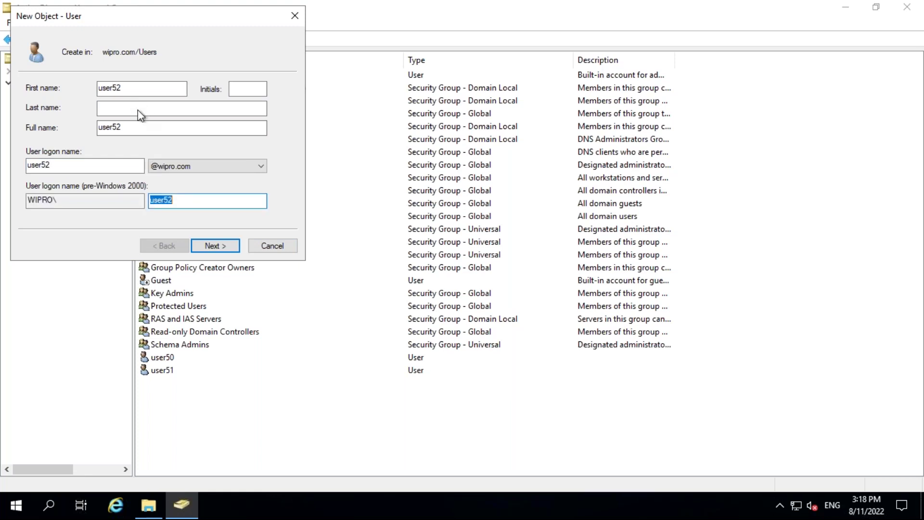
Drop the forced password change, set Password never expires, enter the password, and finish.
left_click(214, 246)
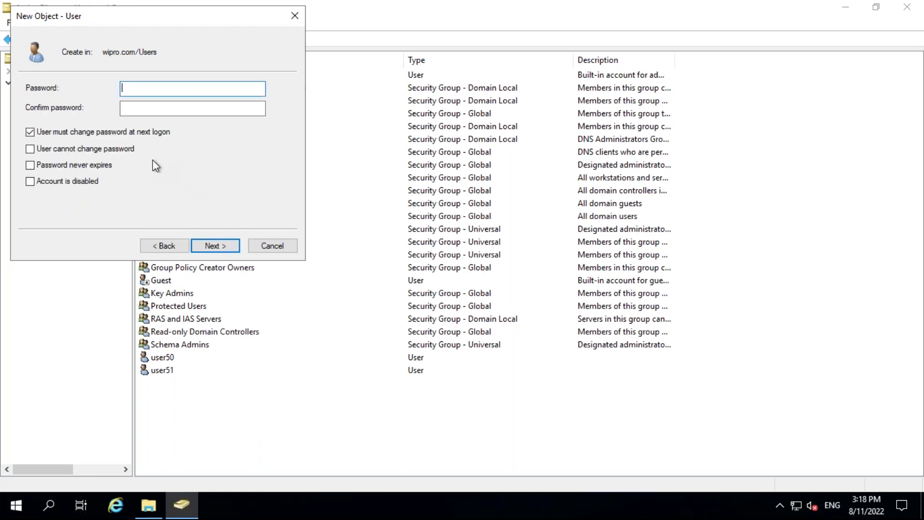
left_click(126, 134)
left_click(83, 164)
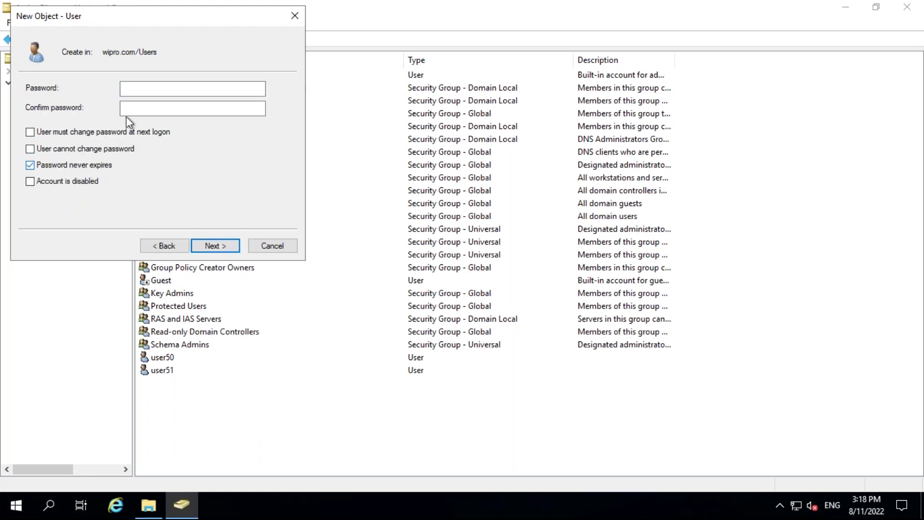
left_click(144, 89)
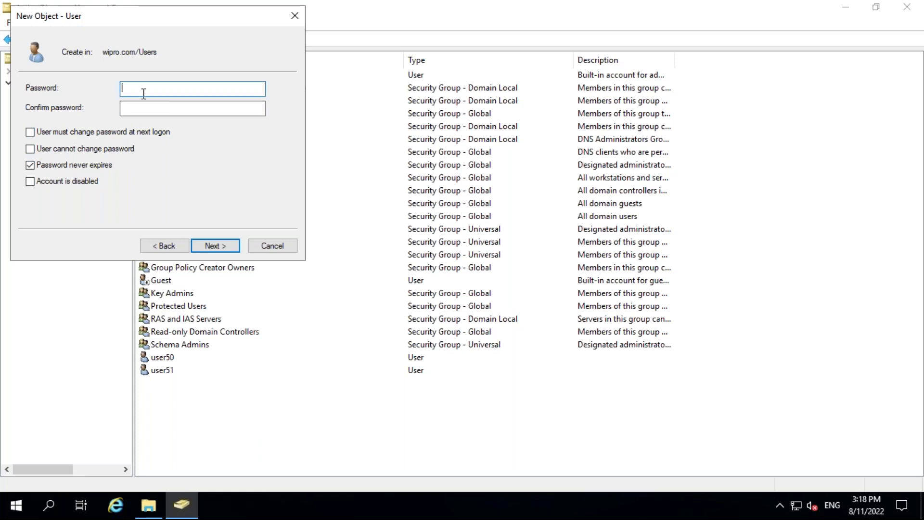
type("••")
key("BackSpace")
key("BackSpace")
type("•••••")
key("BackSpace")
key("BackSpace")
key("BackSpace")
key("BackSpace")
key("BackSpace")
type("•••••••••")
key("Tab")
type("•••••")
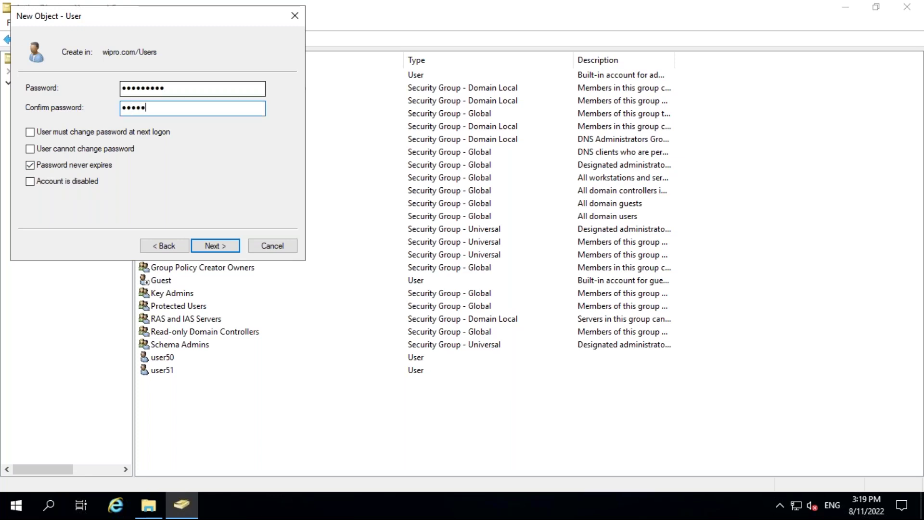
type("••••")
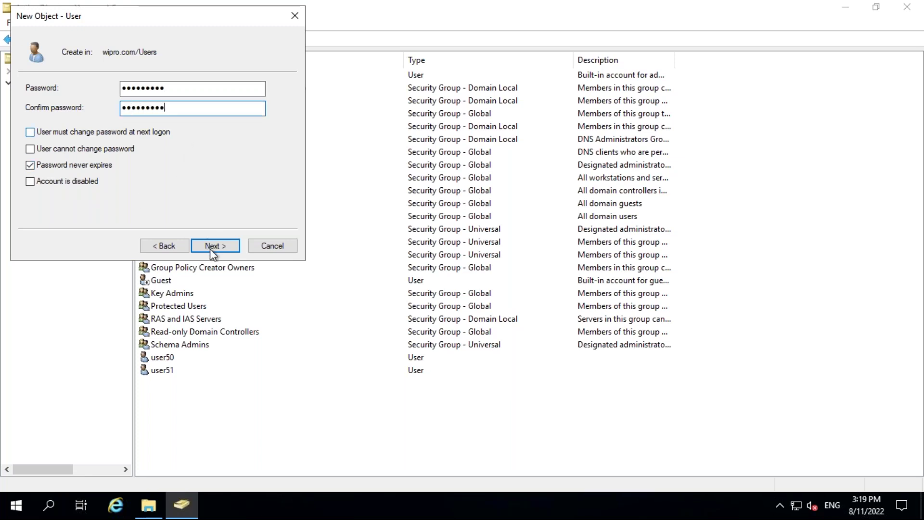
left_click(212, 249)
left_click(213, 250)
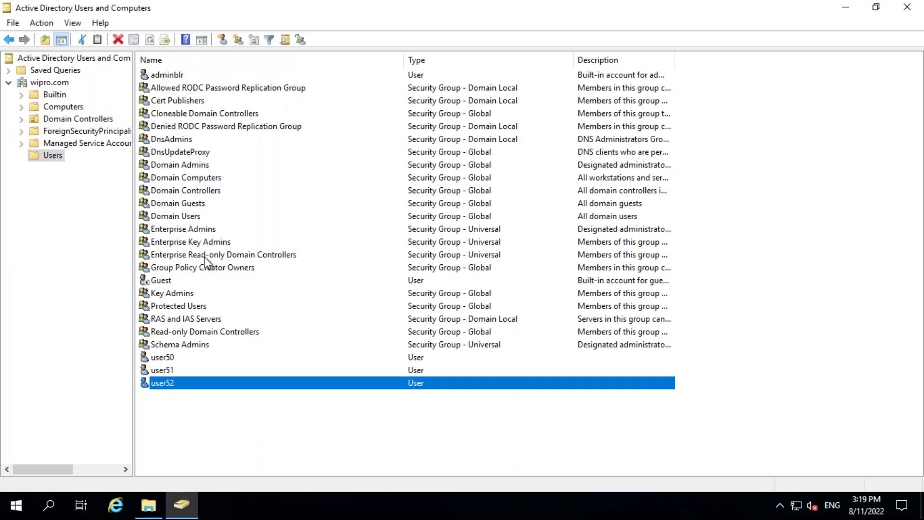
left_click(164, 360)
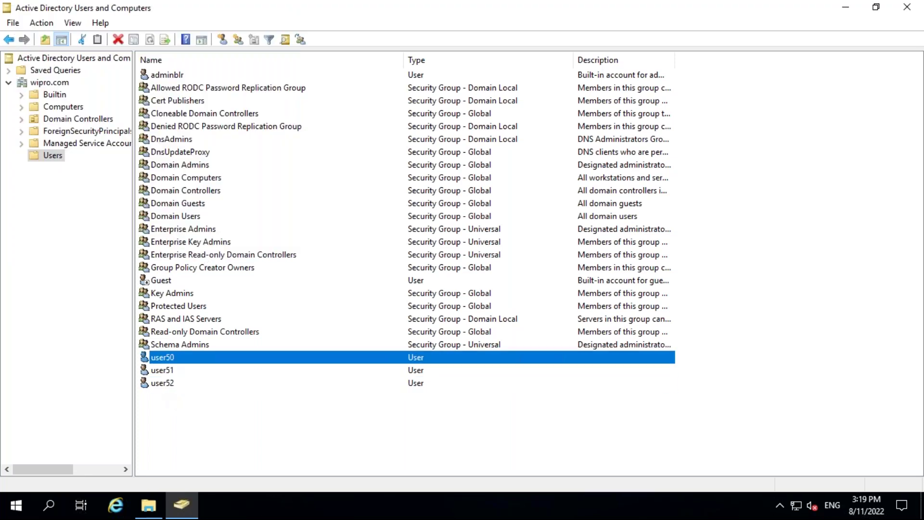
right_click(163, 359)
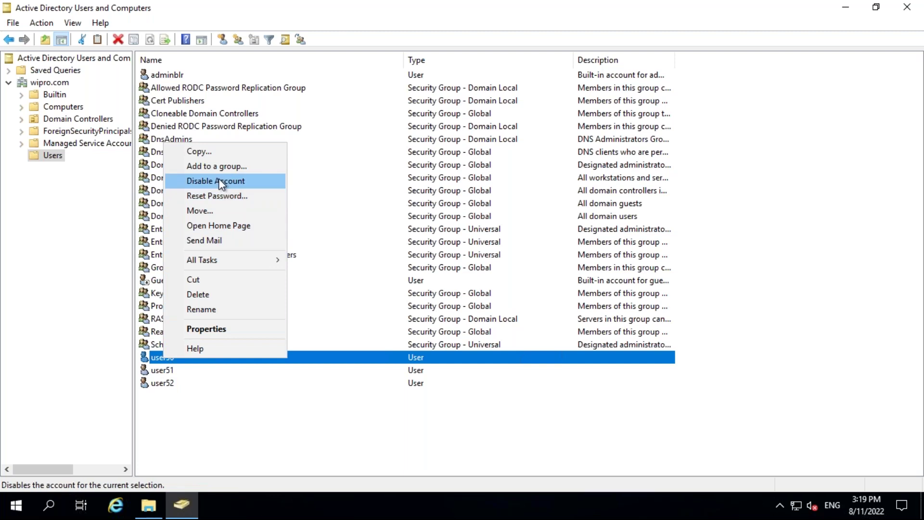
left_click(65, 324)
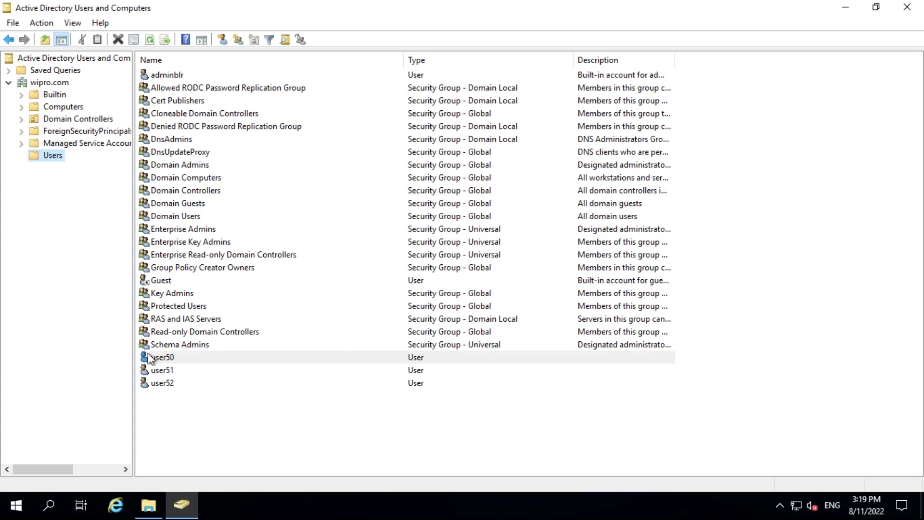
left_click(153, 371)
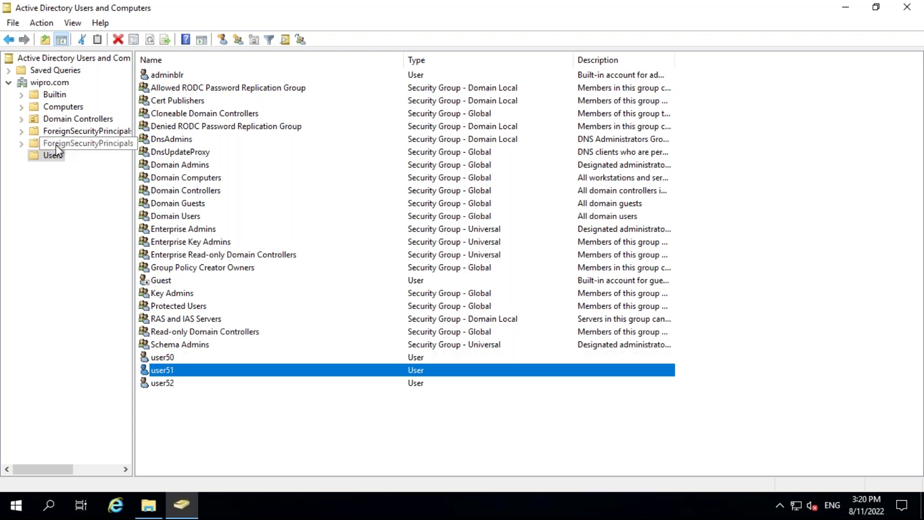
left_click(53, 159)
Start a new user in Users with first name and logon name user53.
right_click(53, 158)
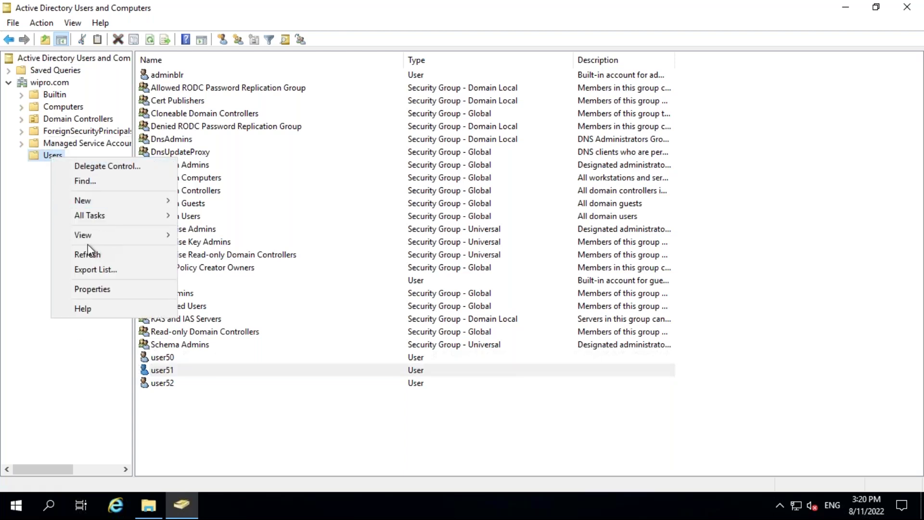
mouse_move(95, 199)
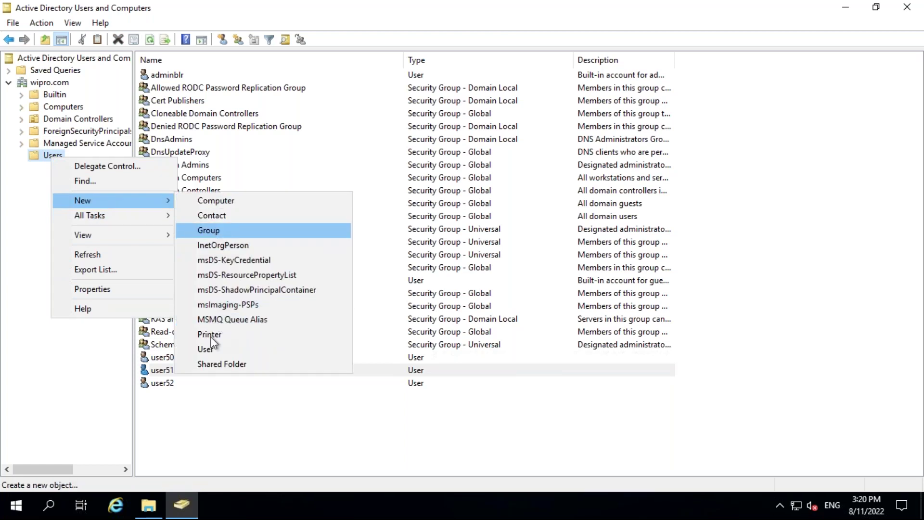
left_click(295, 345)
type("user53")
key("Tab")
key("Tab")
key("Tab")
type("user53")
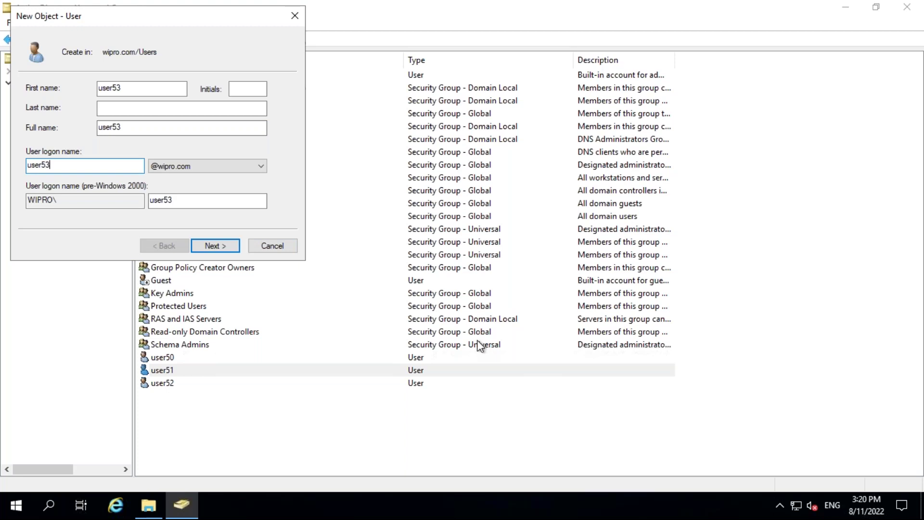
Drop the forced password change, set Password never expires, enter and confirm the password, and finish.
left_click(215, 246)
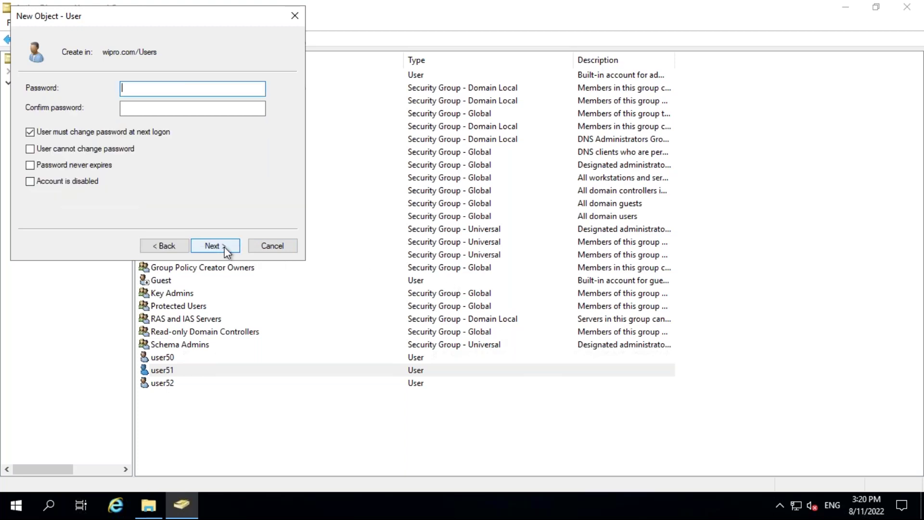
left_click(73, 134)
left_click(82, 165)
left_click(212, 248)
left_click(179, 246)
type("P@ssw0rd")
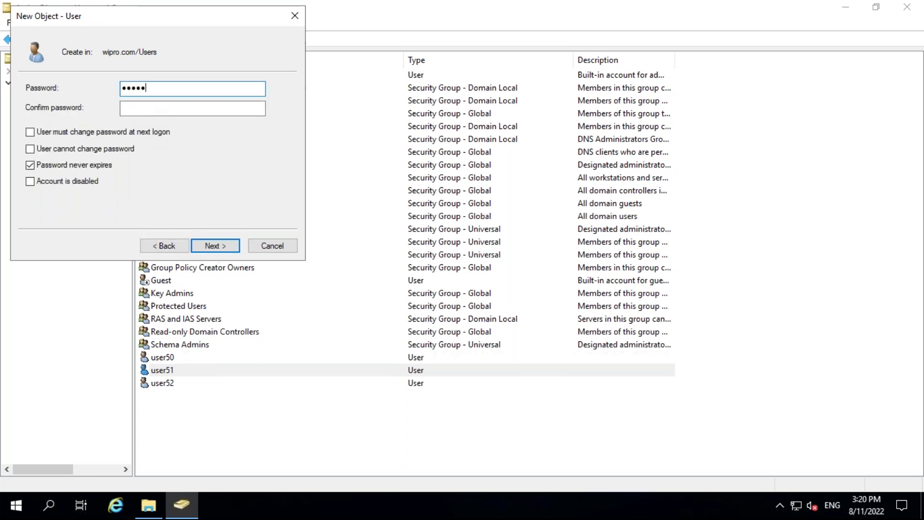
type("1")
key("Tab")
type("P@ssw0rd1")
left_click(214, 246)
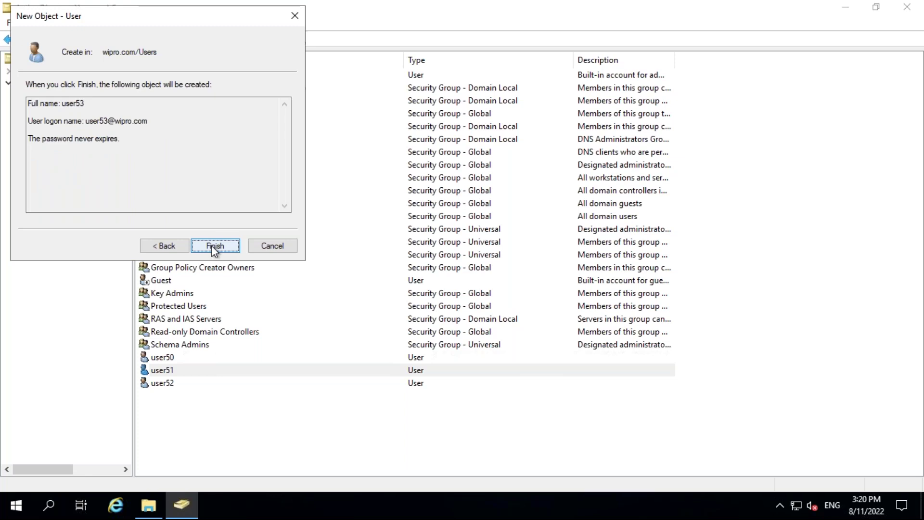
left_click(212, 244)
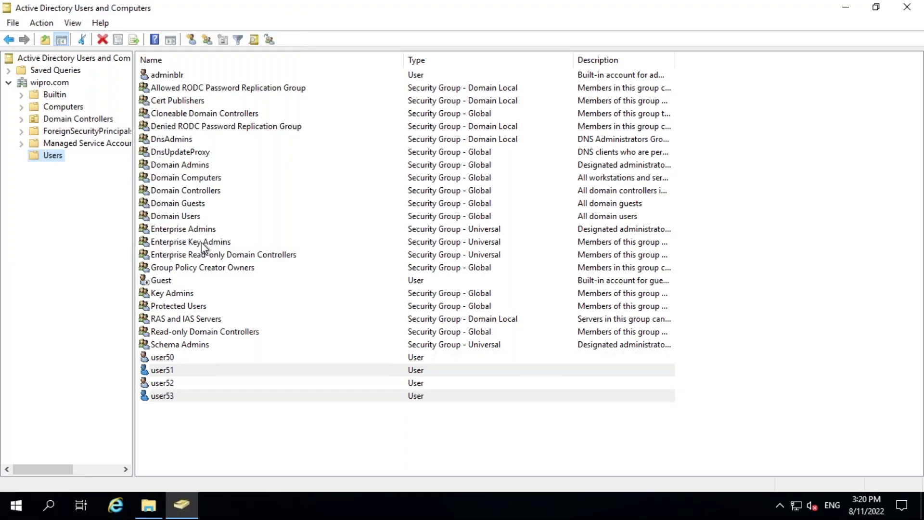
left_click(164, 371)
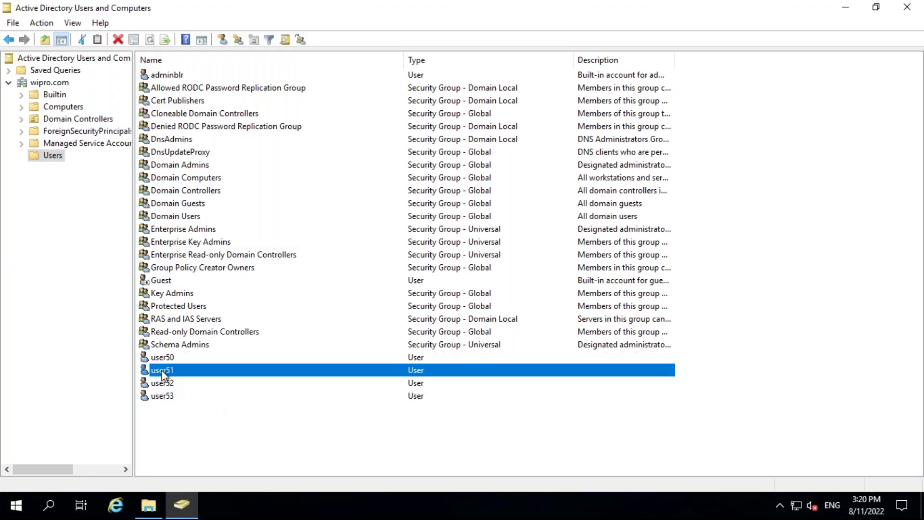
right_click(161, 369)
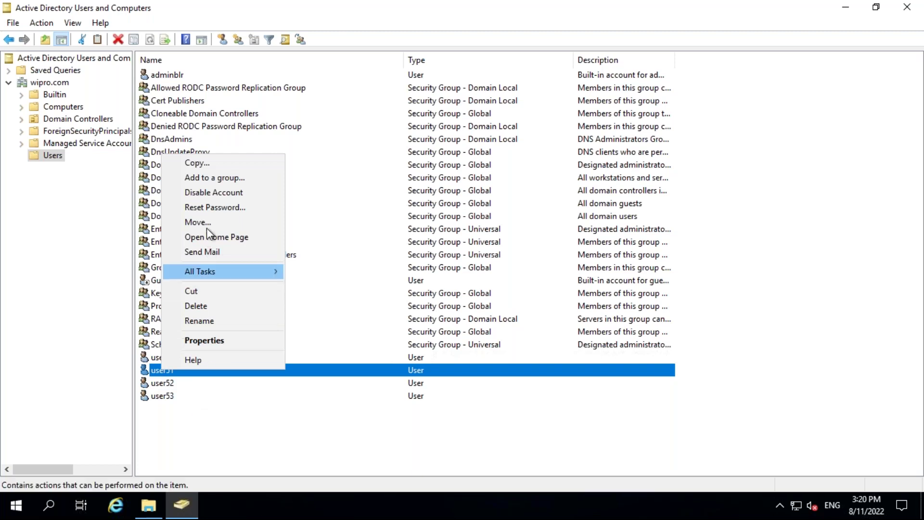
left_click(175, 415)
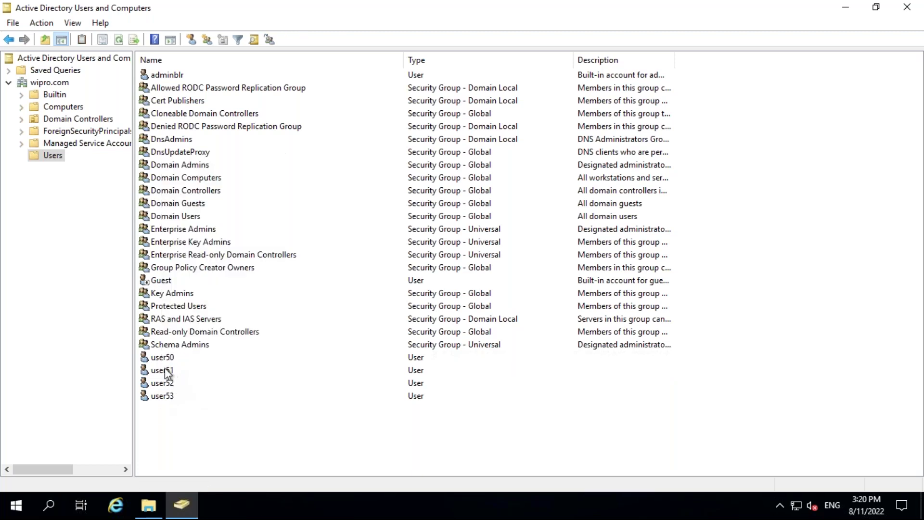
left_click(163, 362)
right_click(164, 362)
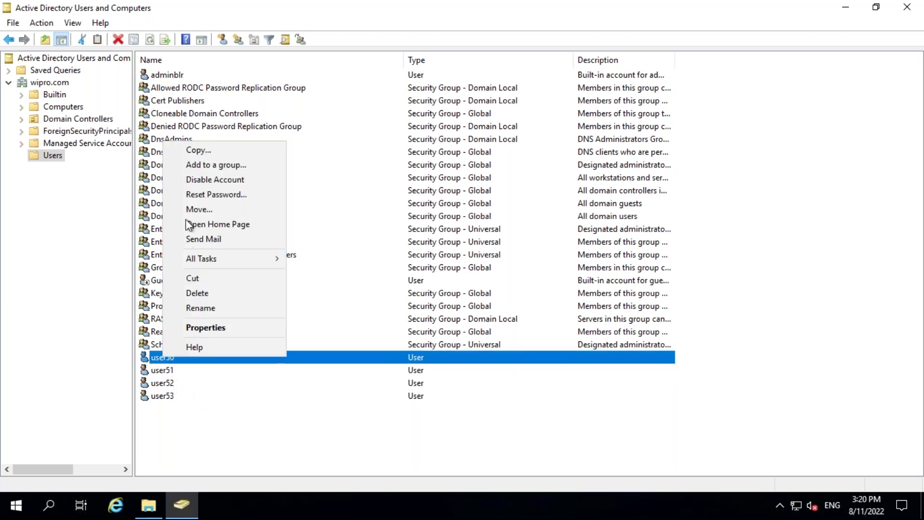
left_click(206, 181)
key("Return")
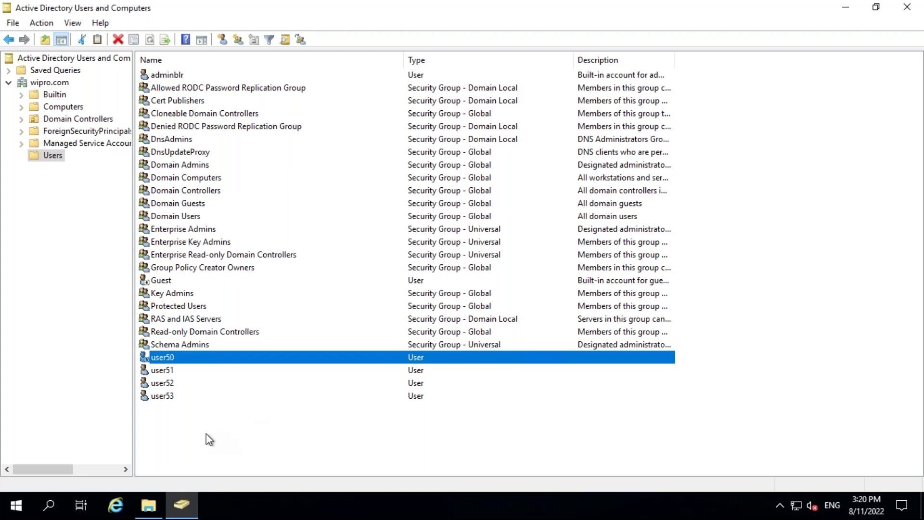
left_click(159, 359)
right_click(161, 356)
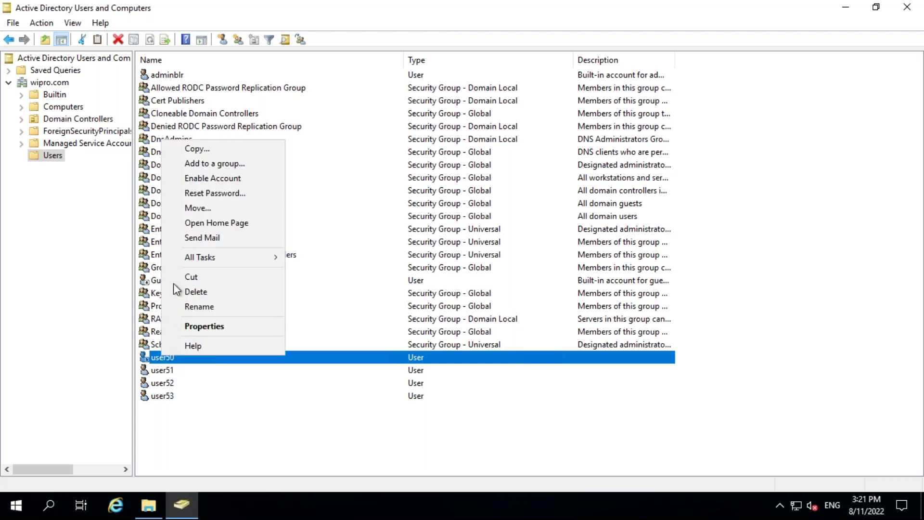
left_click(199, 182)
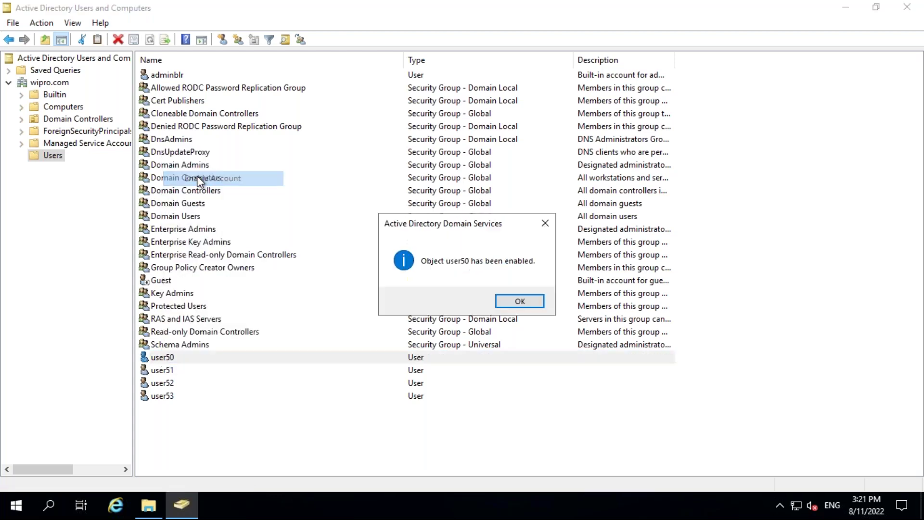
left_click(519, 302)
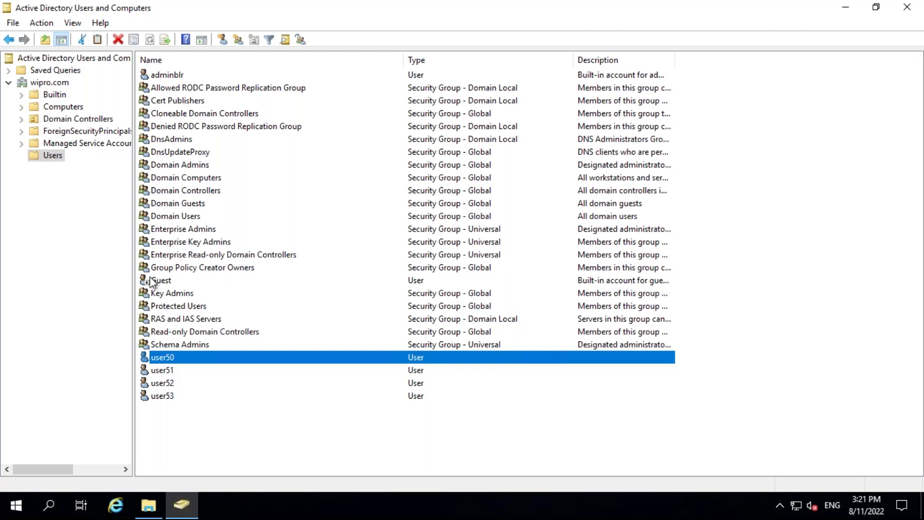
Start a new user in Users with first name and logon name user54.
left_click(46, 161)
right_click(45, 158)
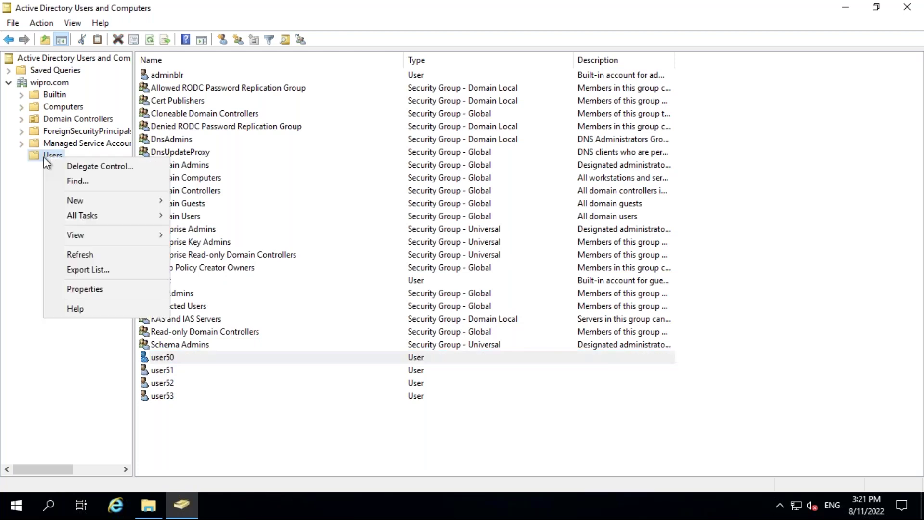
mouse_move(116, 200)
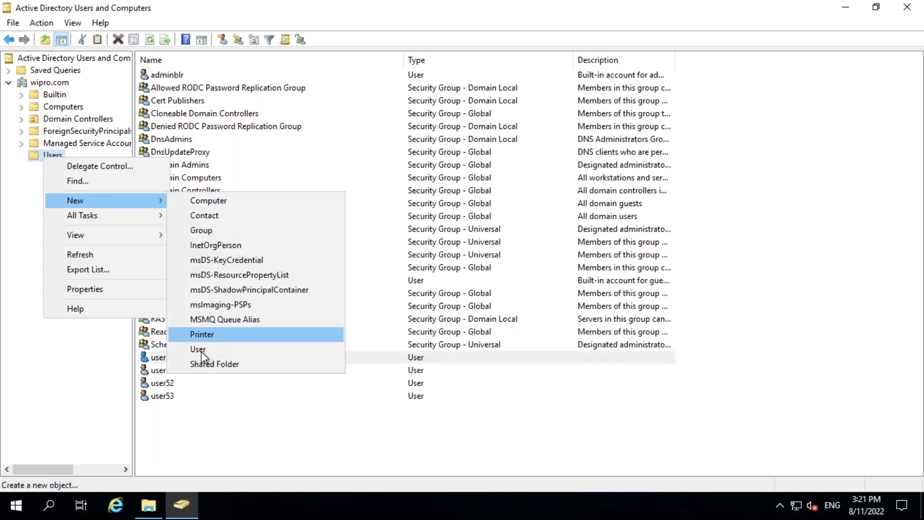
left_click(252, 349)
type("user54")
key("Tab")
key("Tab")
key("Tab")
key("Tab")
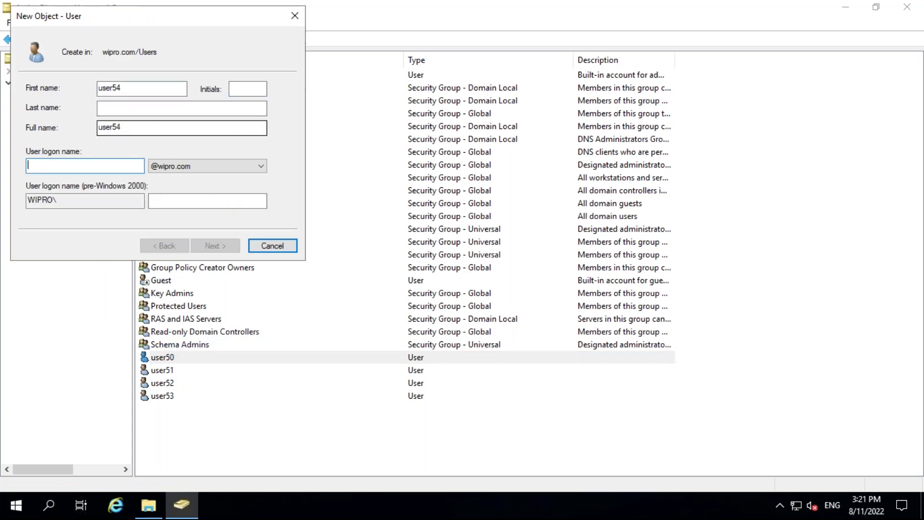
type("user54")
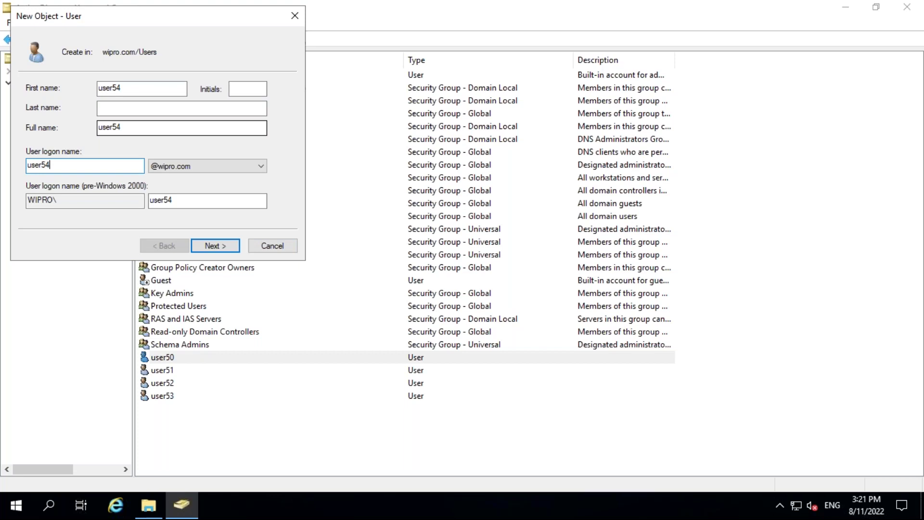
Mark the account disabled, drop the forced password change, enter and confirm the password, and finish.
left_click(210, 247)
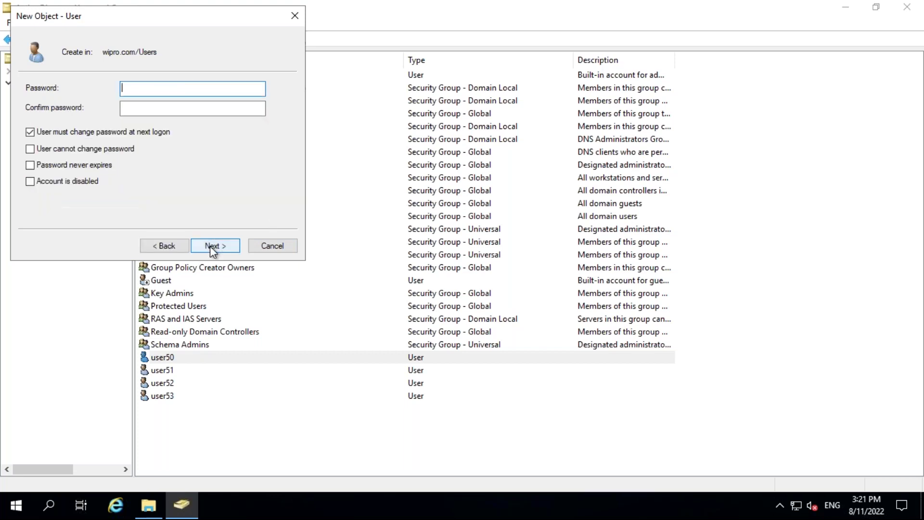
left_click(56, 181)
left_click(32, 131)
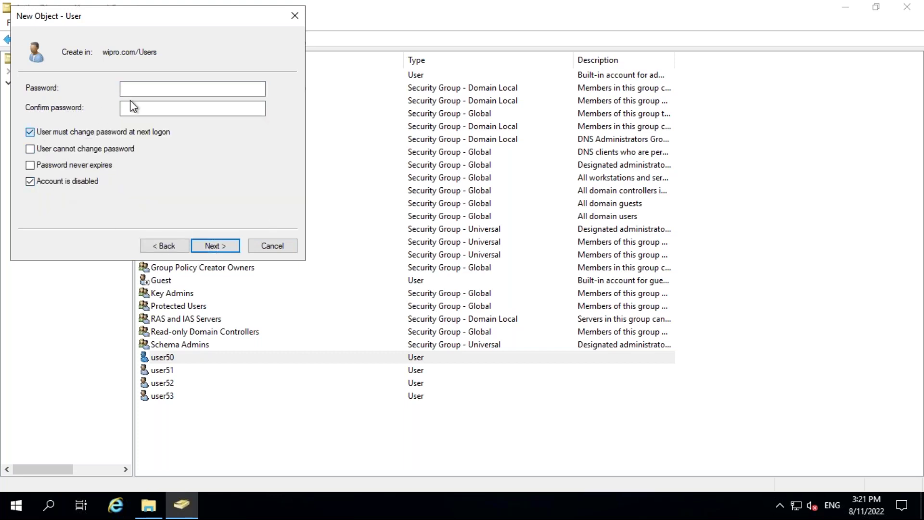
left_click(153, 92)
left_click(153, 92)
type("********")
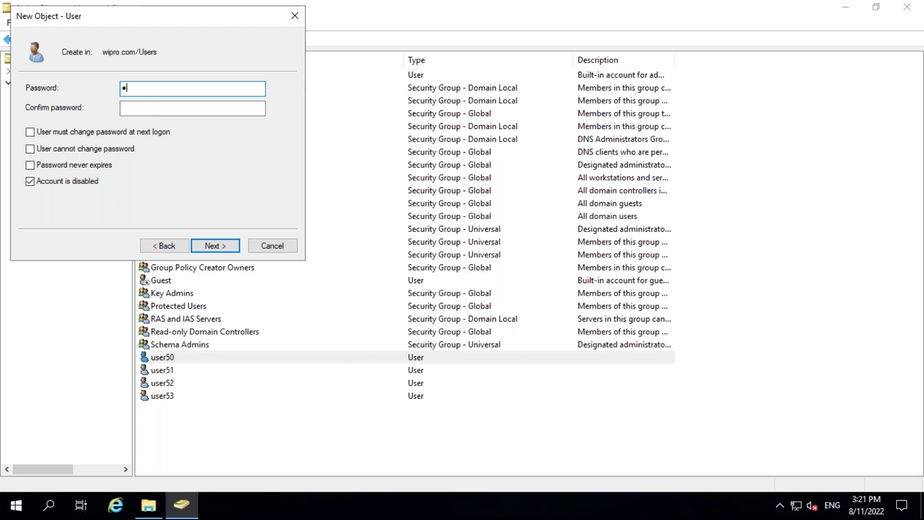
type("*")
key("Tab")
type("*****")
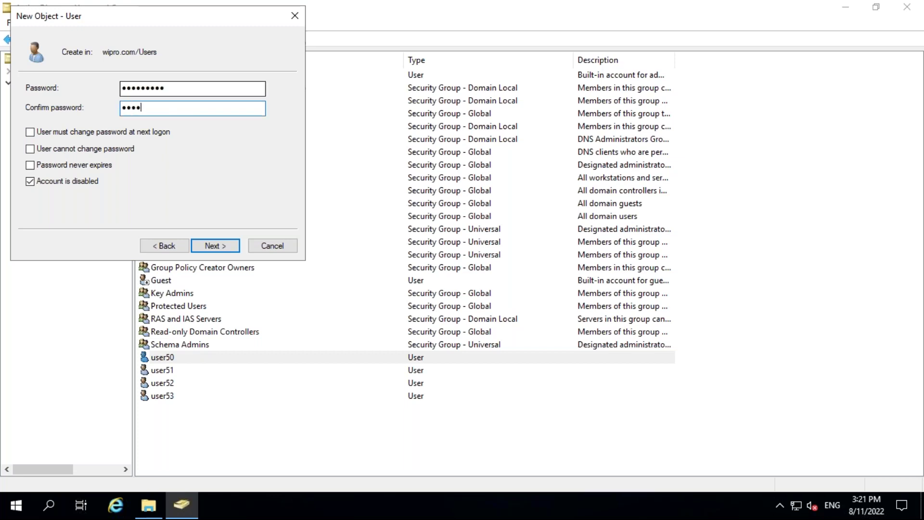
type("****")
left_click(225, 243)
left_click(224, 245)
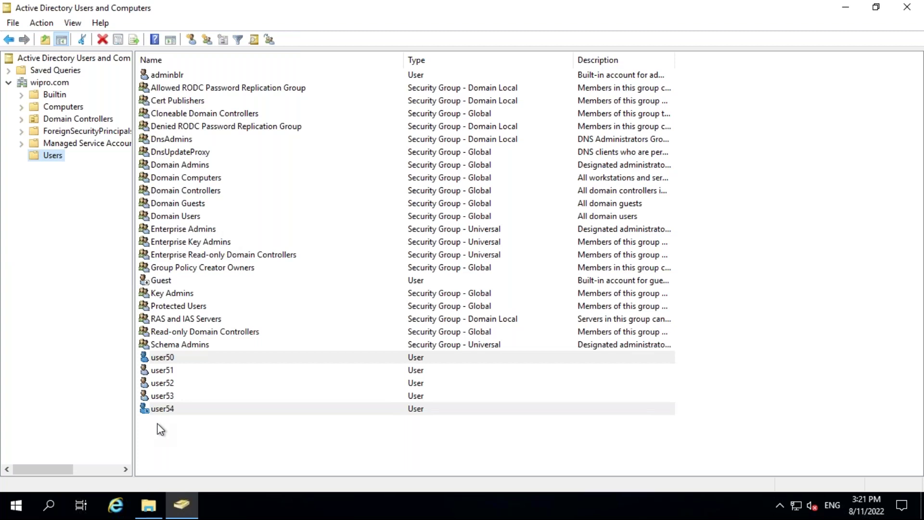
Select user54 and choose Enable Account from its context menu.
left_click(168, 397)
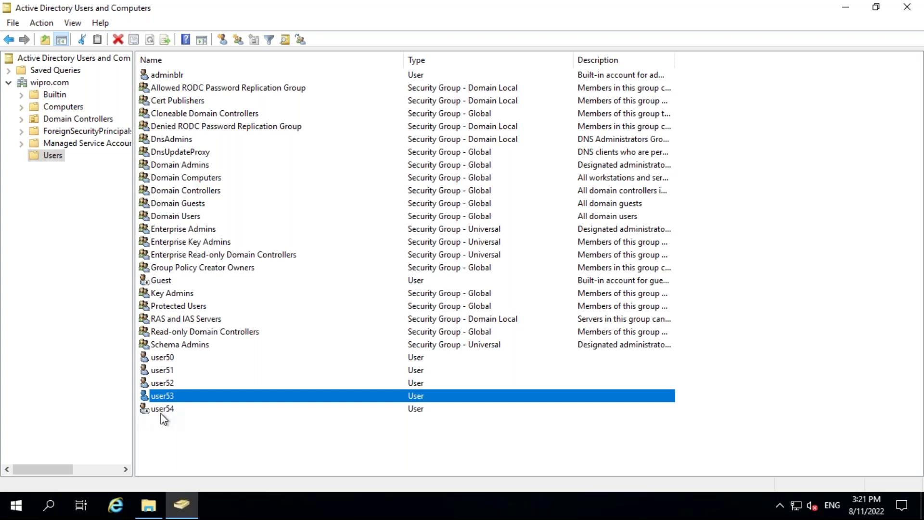
left_click(162, 410)
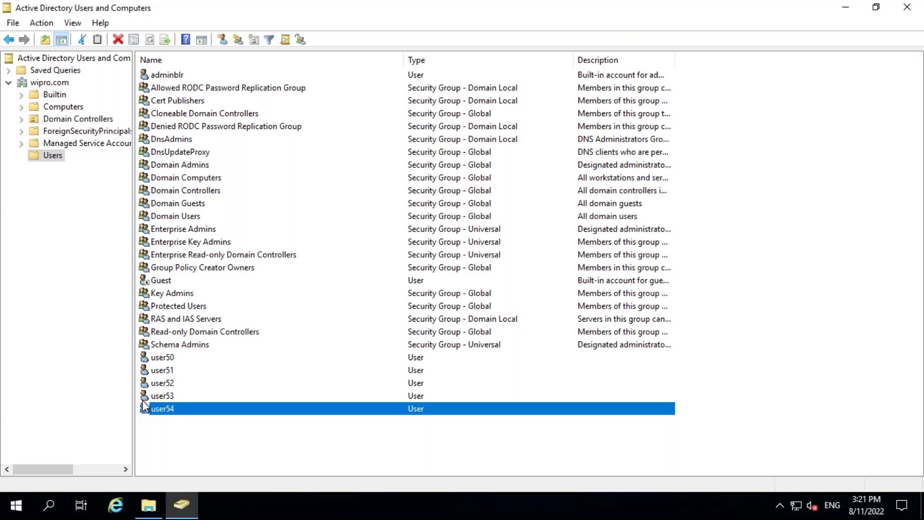
right_click(164, 408)
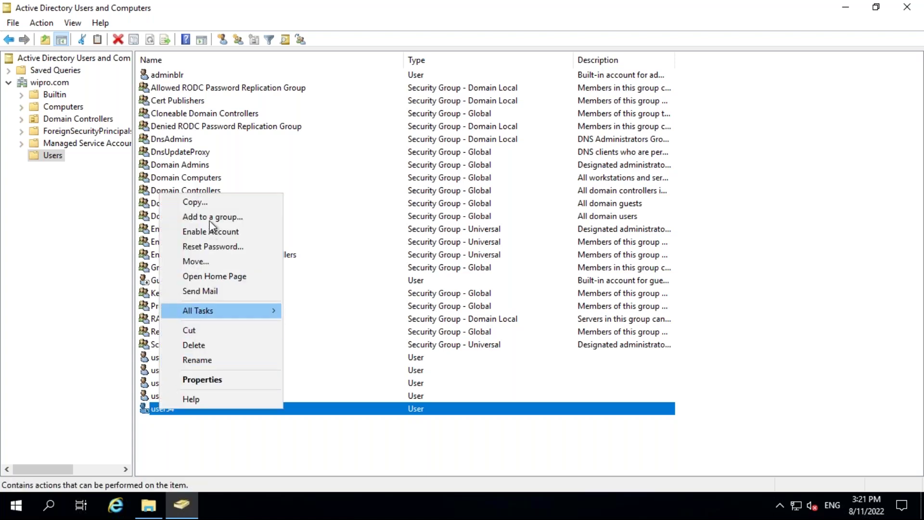
left_click(201, 233)
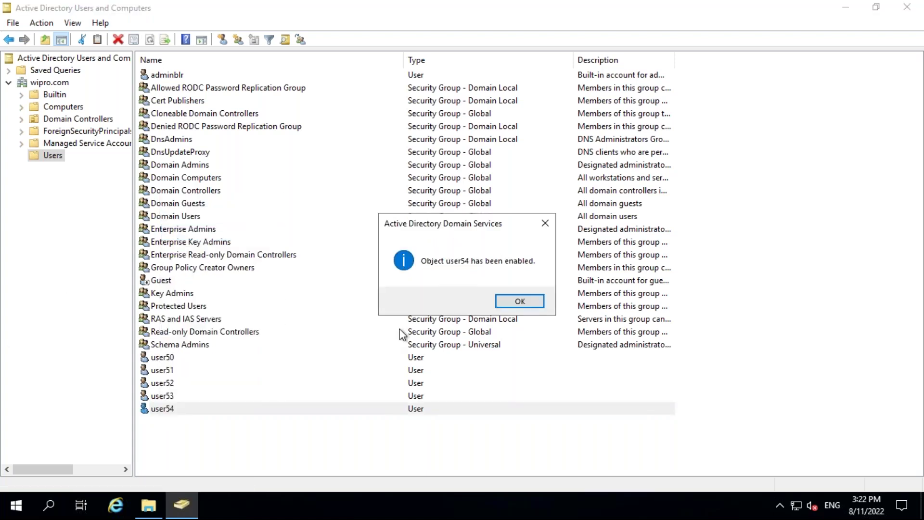
Acknowledge the 'user54 has been enabled' message and select user50.
left_click(514, 305)
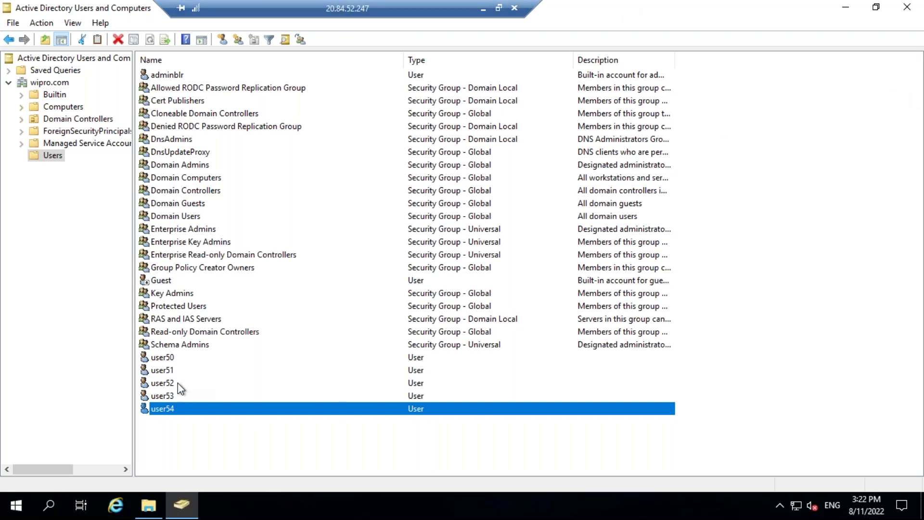
left_click(162, 357)
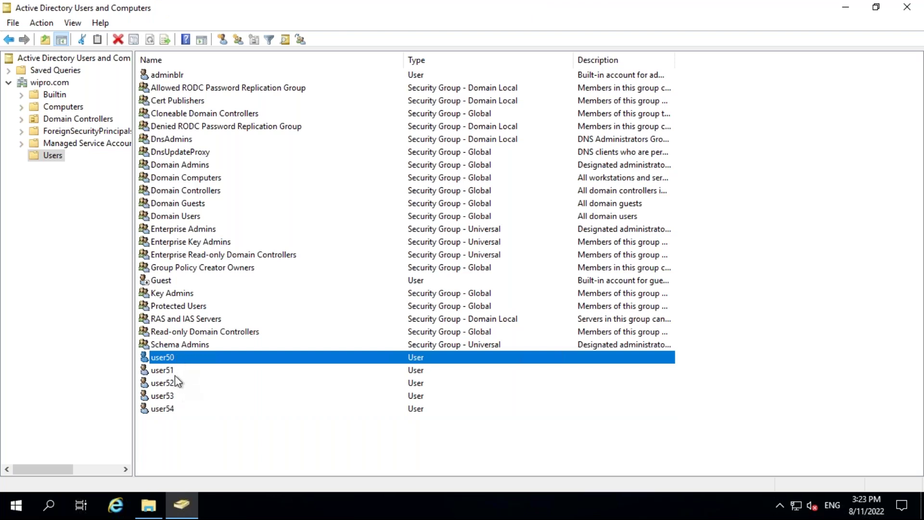
right_click(183, 361)
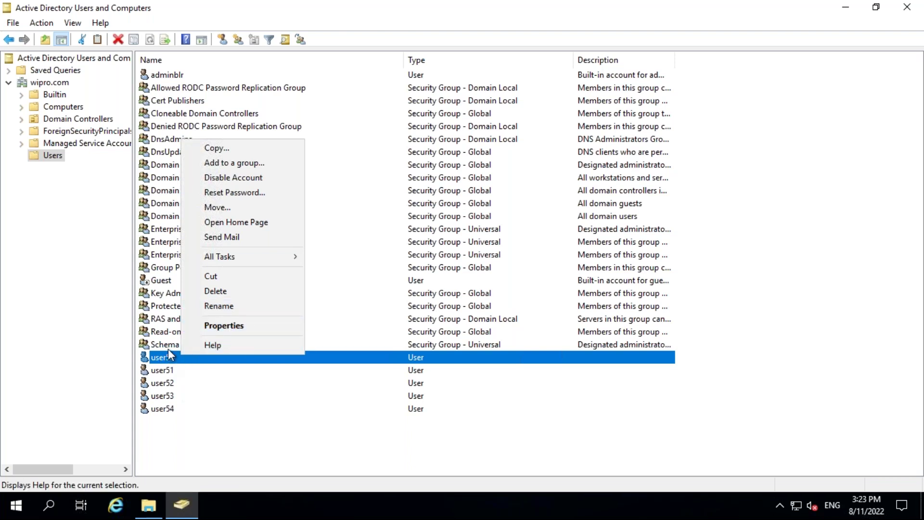
left_click(165, 361)
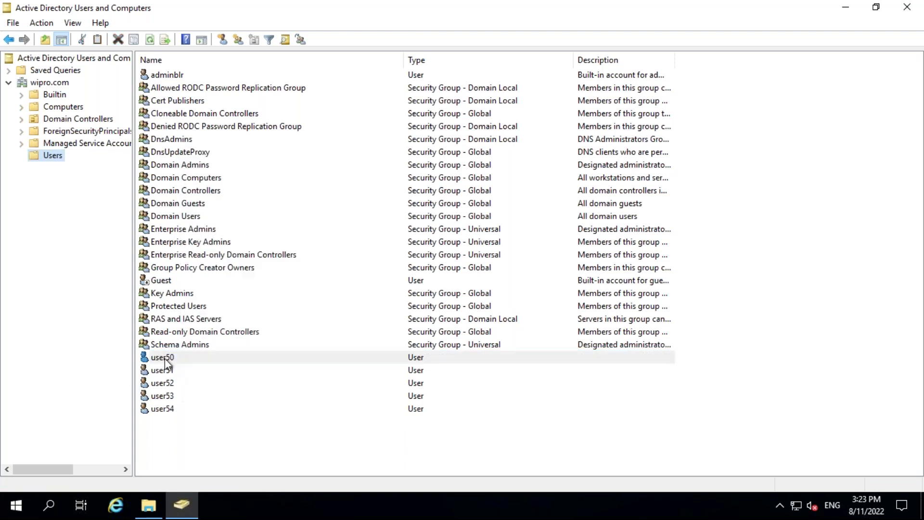
right_click(164, 358)
left_click(192, 326)
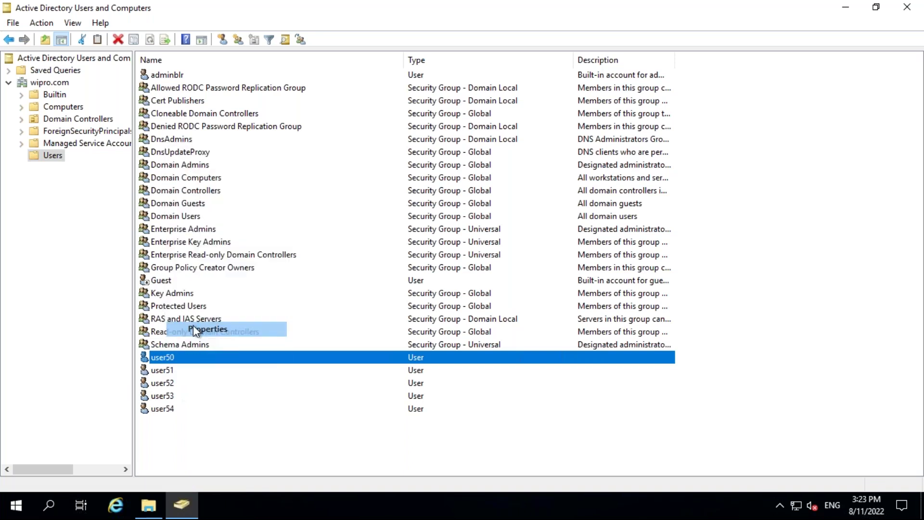
left_click(426, 202)
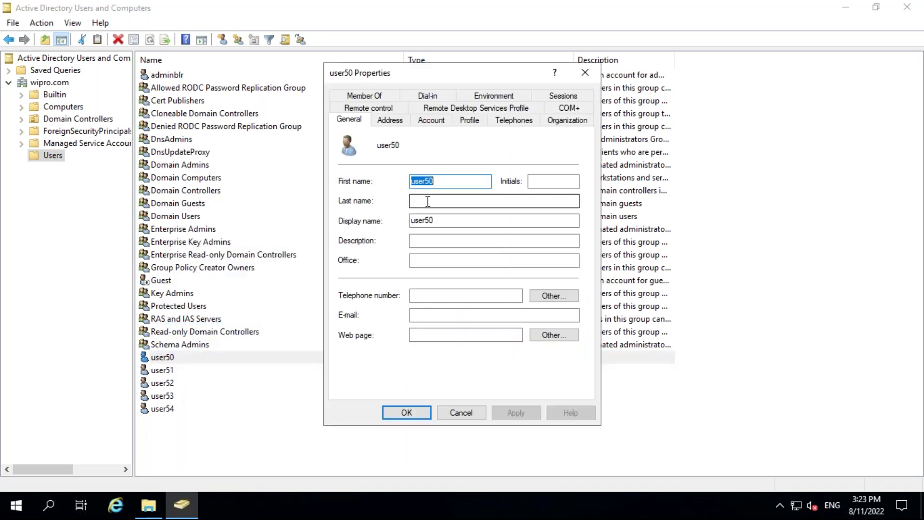
left_click(422, 244)
left_click(420, 262)
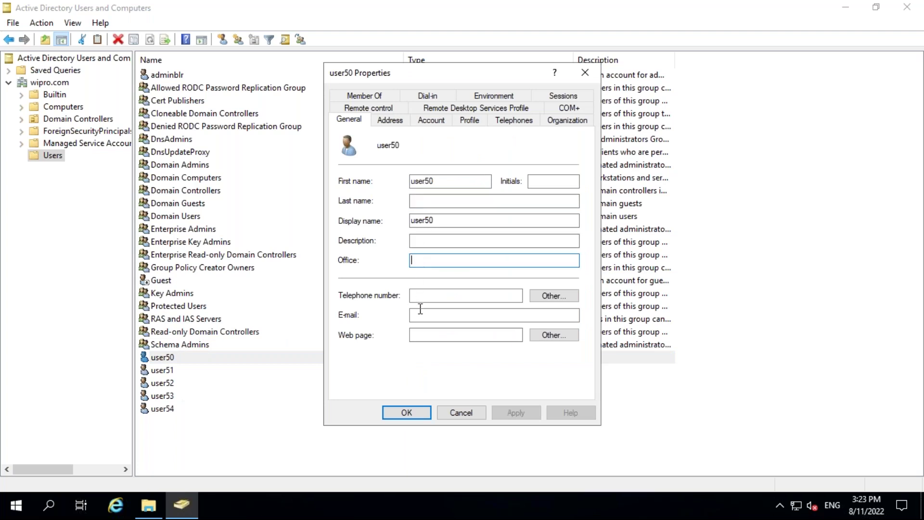
left_click(389, 120)
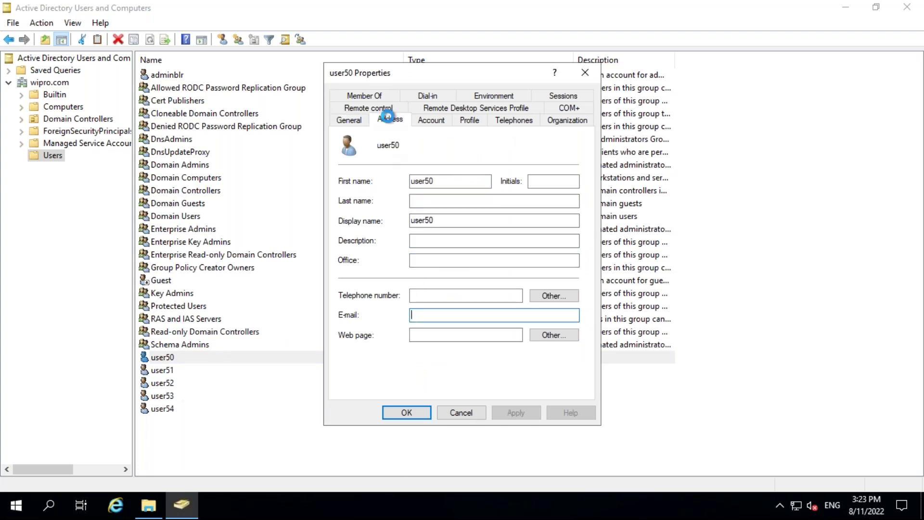
left_click(430, 122)
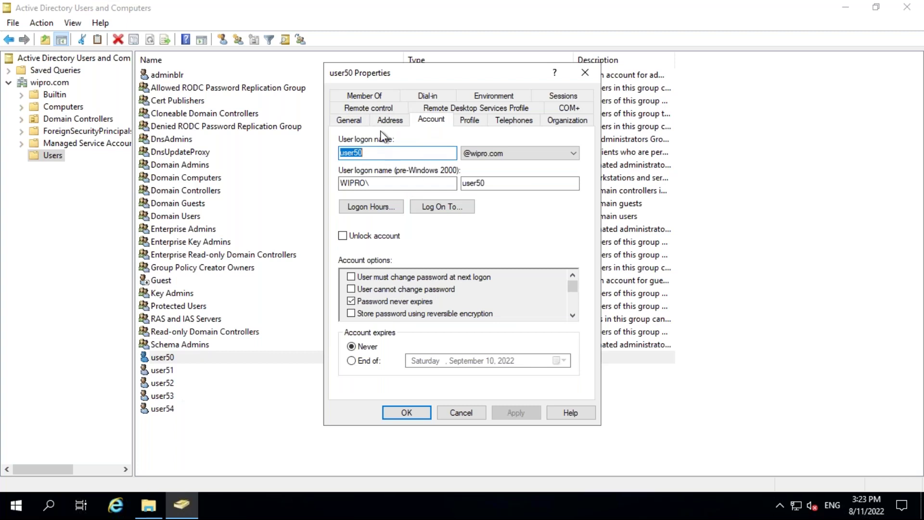
left_click(388, 120)
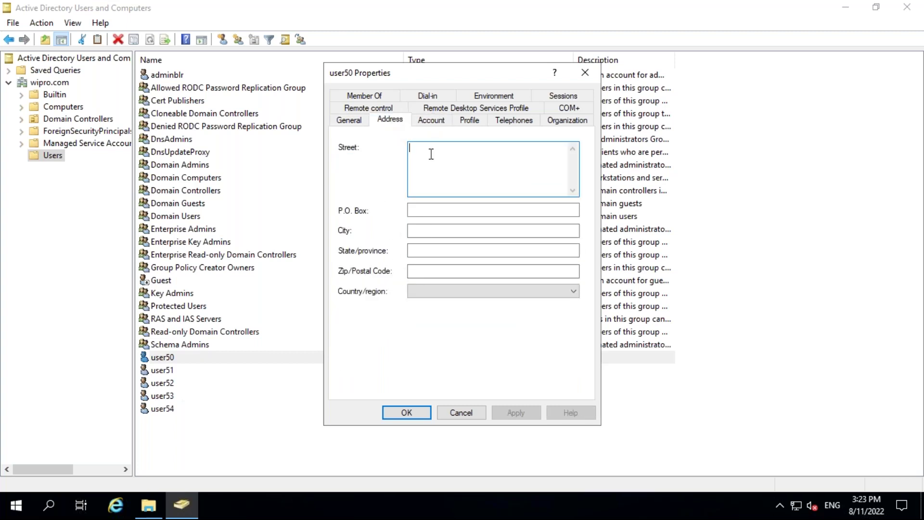
left_click(427, 123)
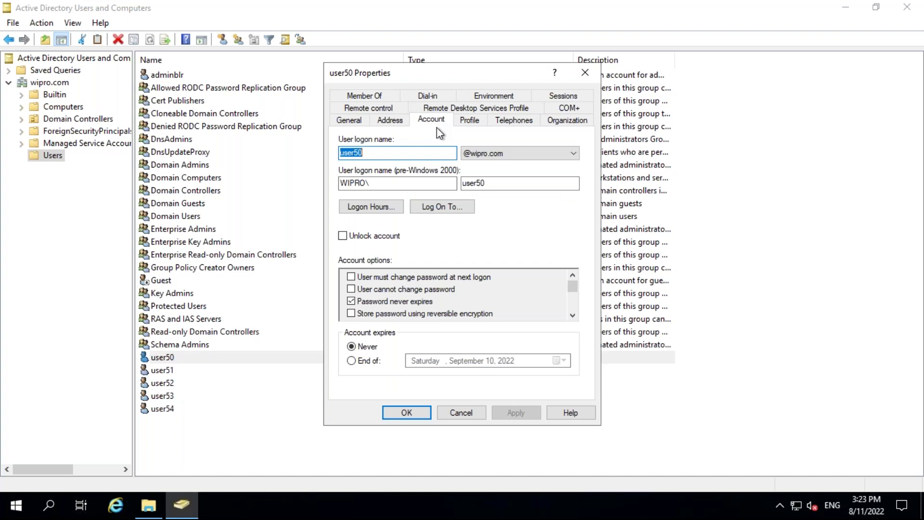
left_click(467, 121)
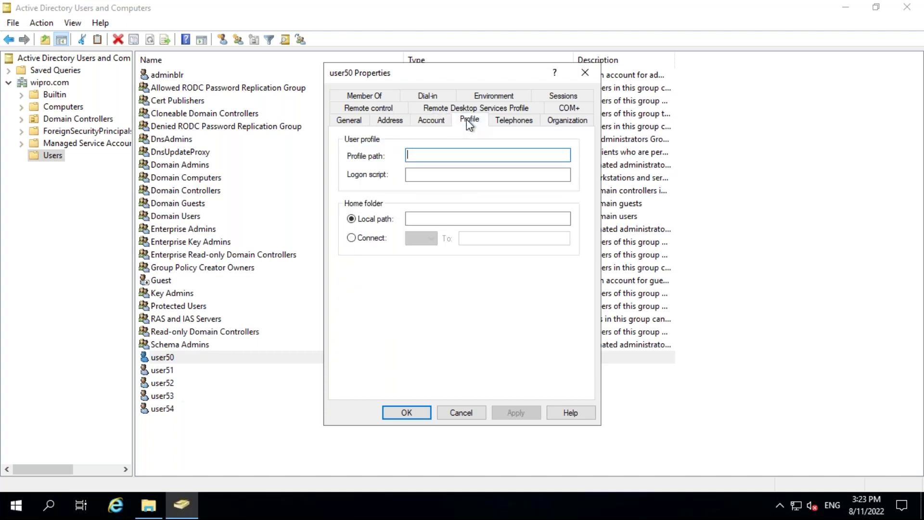
left_click(371, 108)
left_click(368, 96)
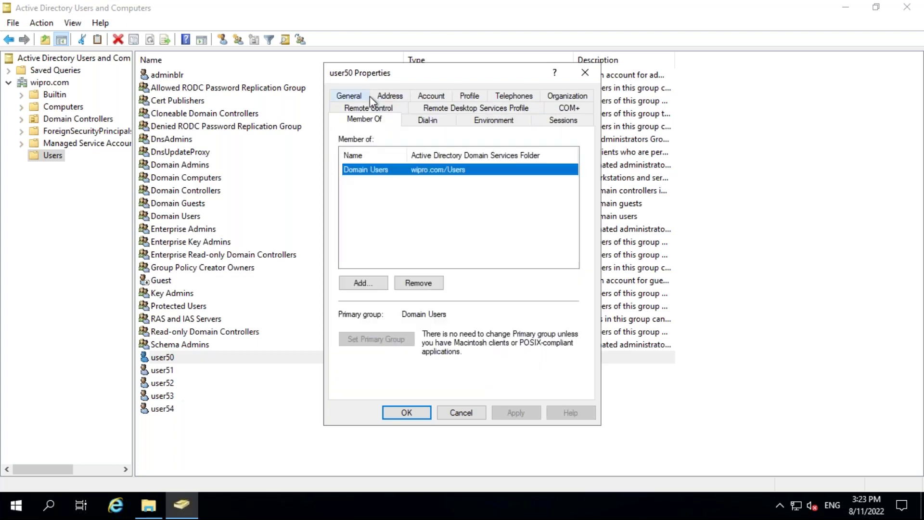
left_click(425, 98)
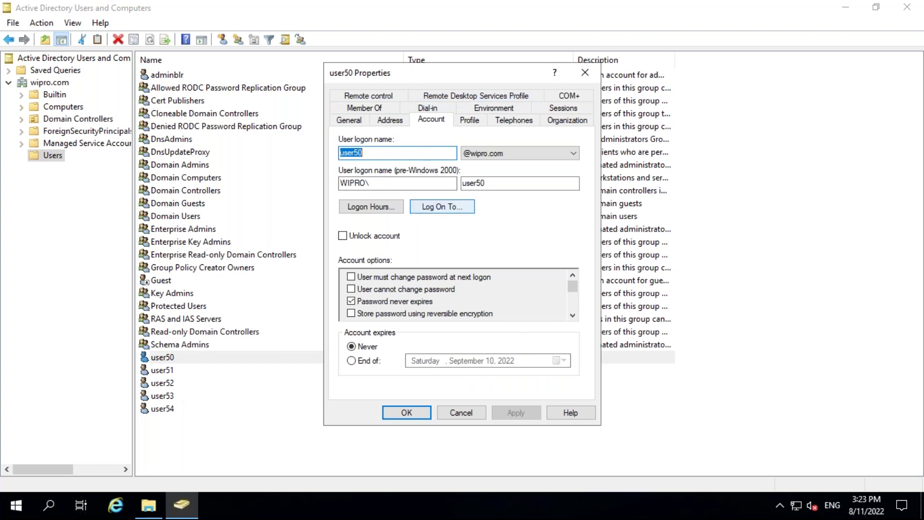
left_click(466, 125)
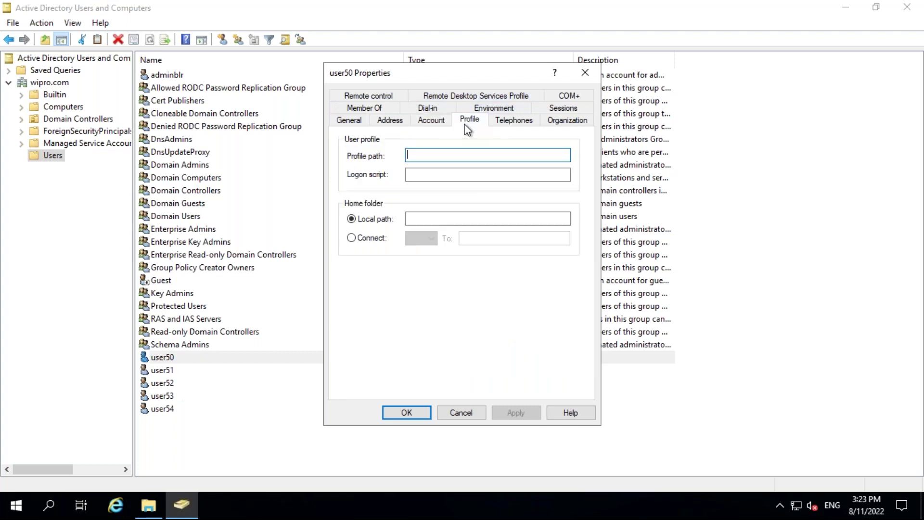
left_click(513, 122)
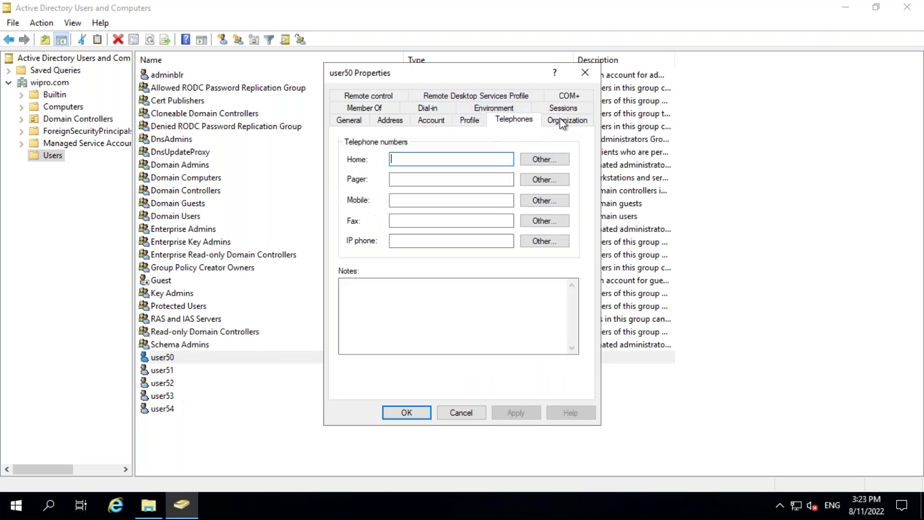
left_click(562, 123)
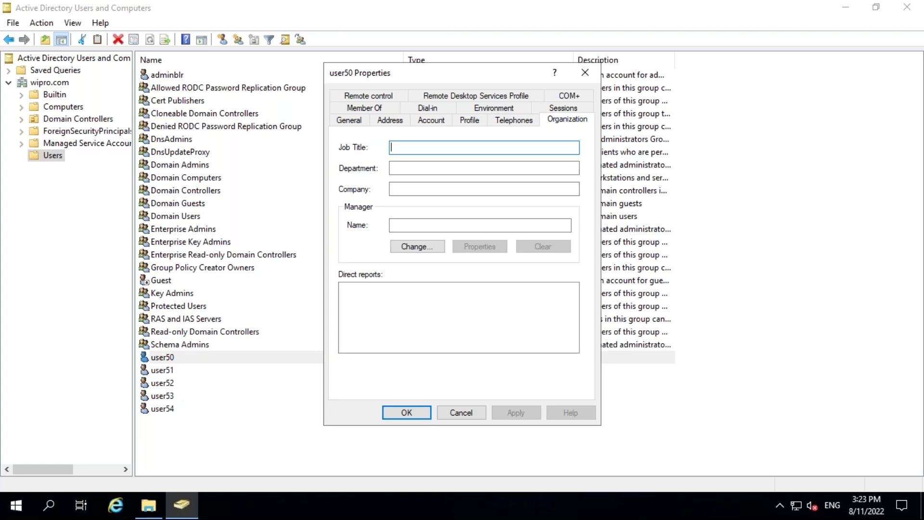
left_click(407, 167)
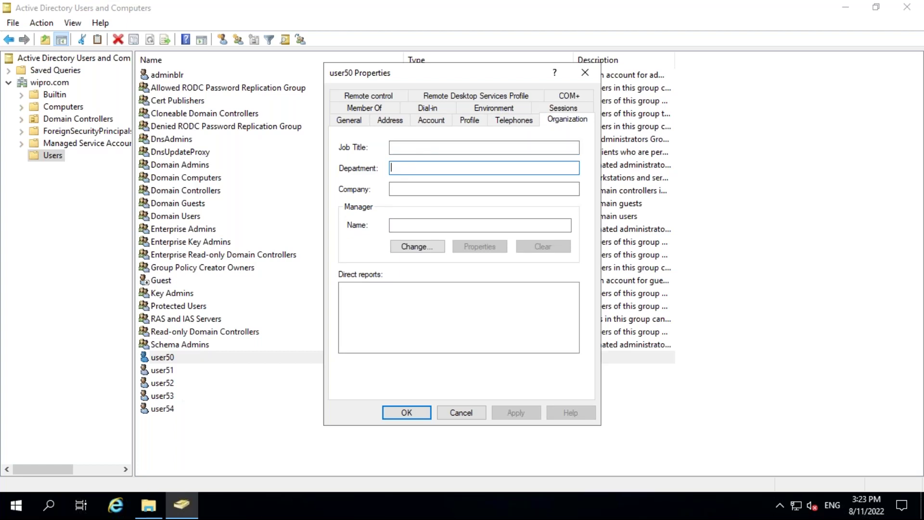
left_click(406, 190)
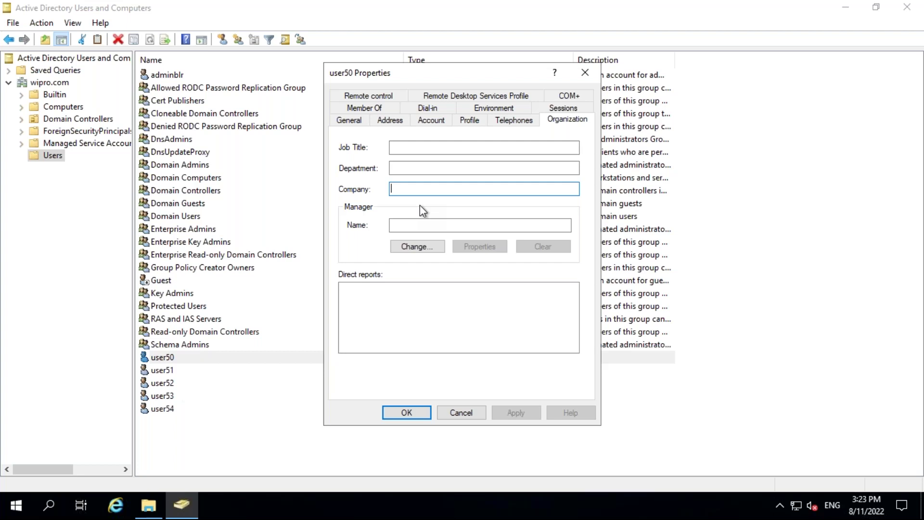
key("Tab")
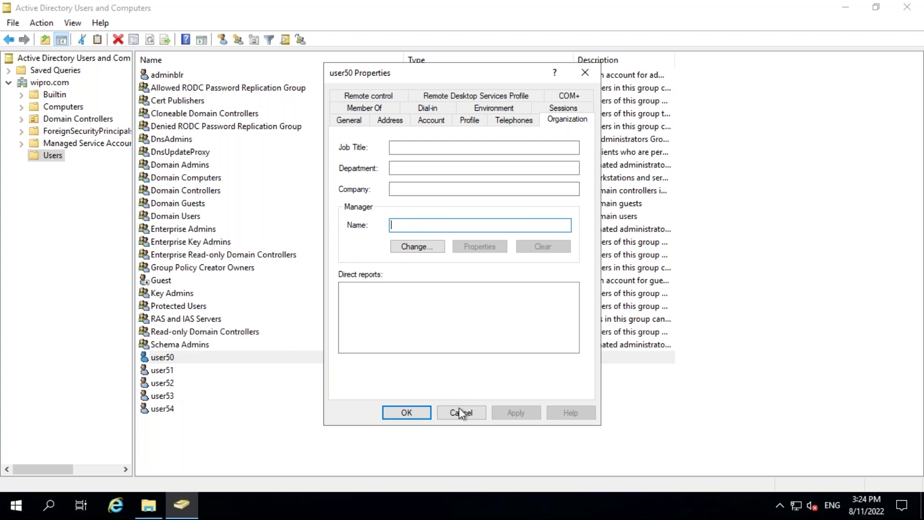
left_click(461, 413)
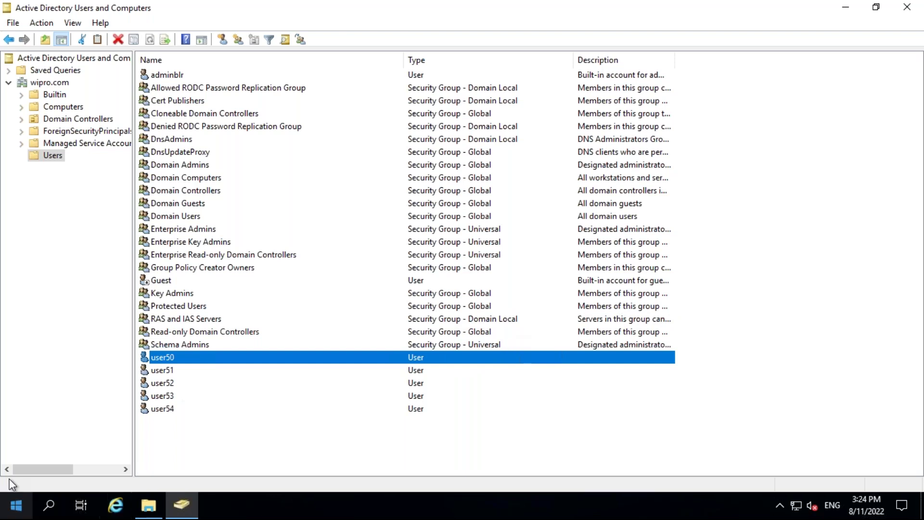
right_click(200, 354)
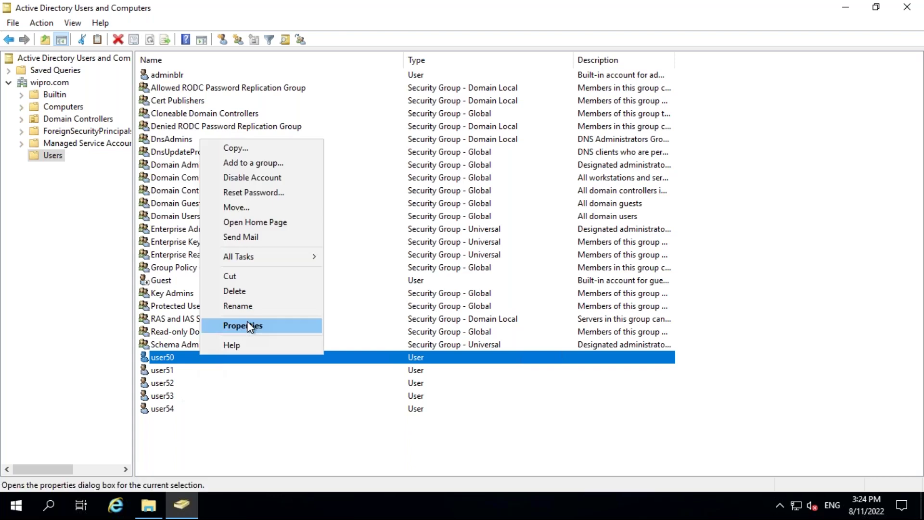
left_click(250, 325)
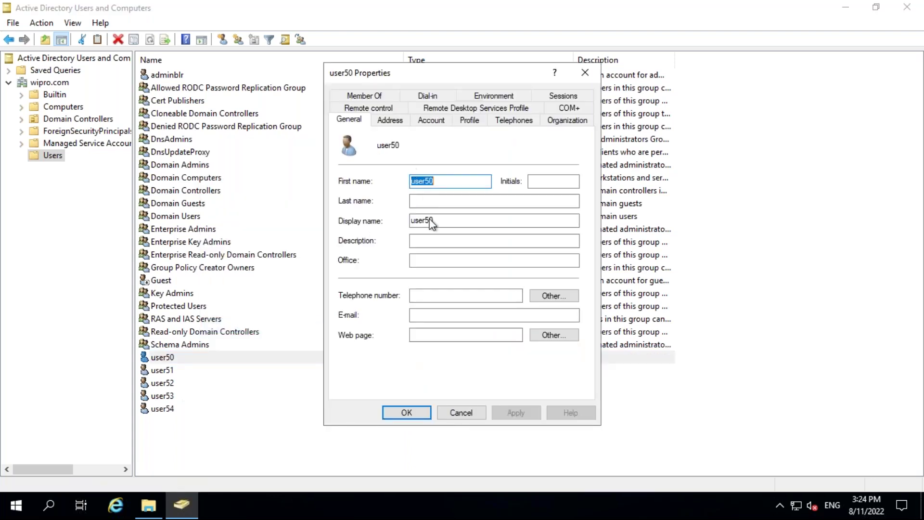
left_click(445, 206)
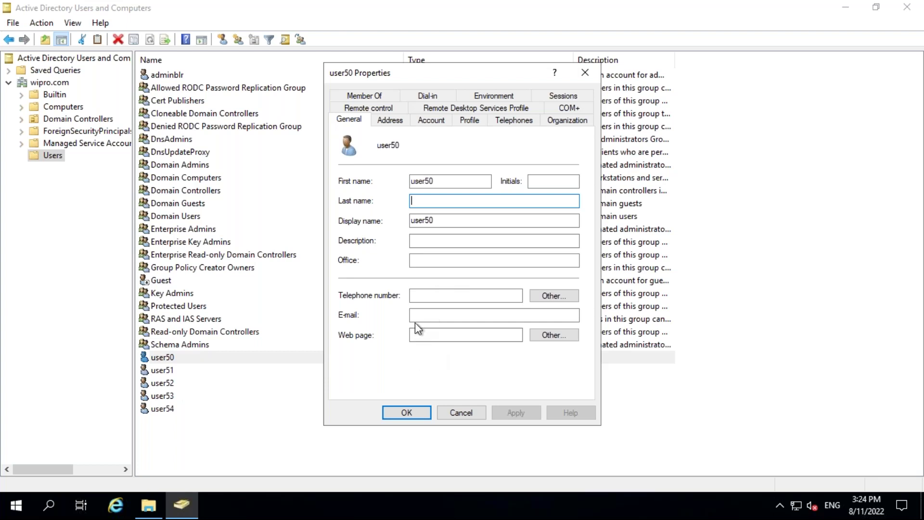
left_click(461, 416)
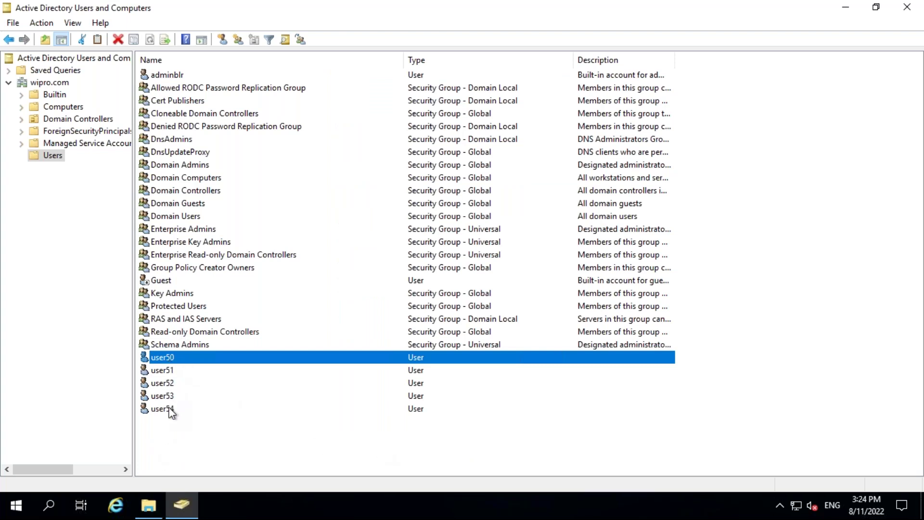
left_click(164, 439)
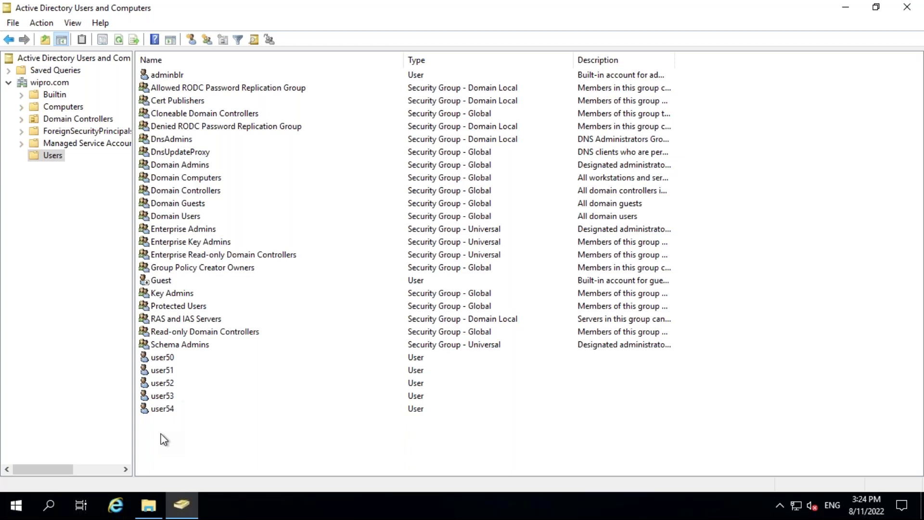
mouse_move(386, 2)
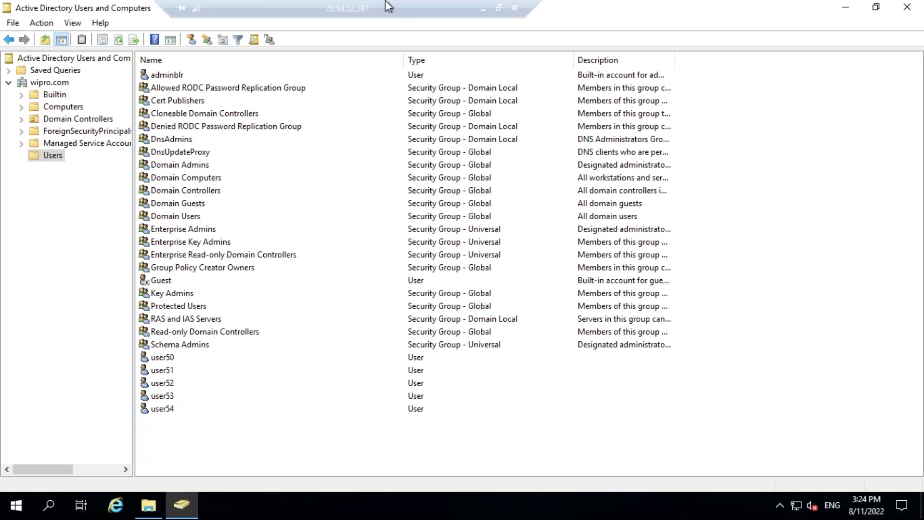
Return to the Azure portal and start a role assignment from AD-VM1's Access control (IAM).
left_click(481, 7)
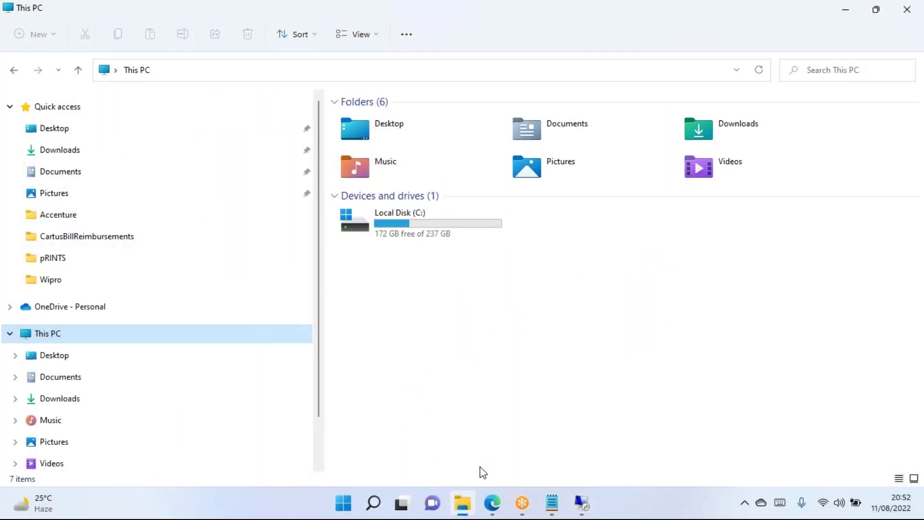
left_click(493, 504)
left_click(77, 221)
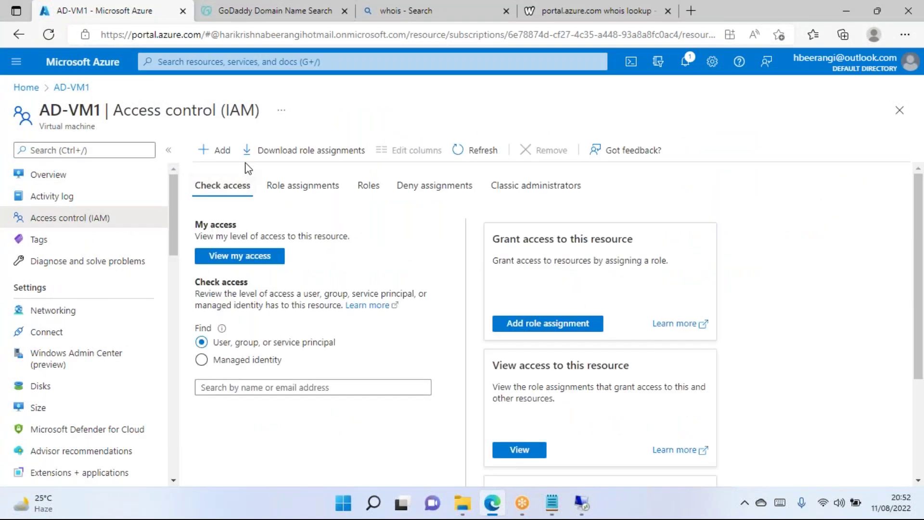
left_click(224, 155)
left_click(239, 174)
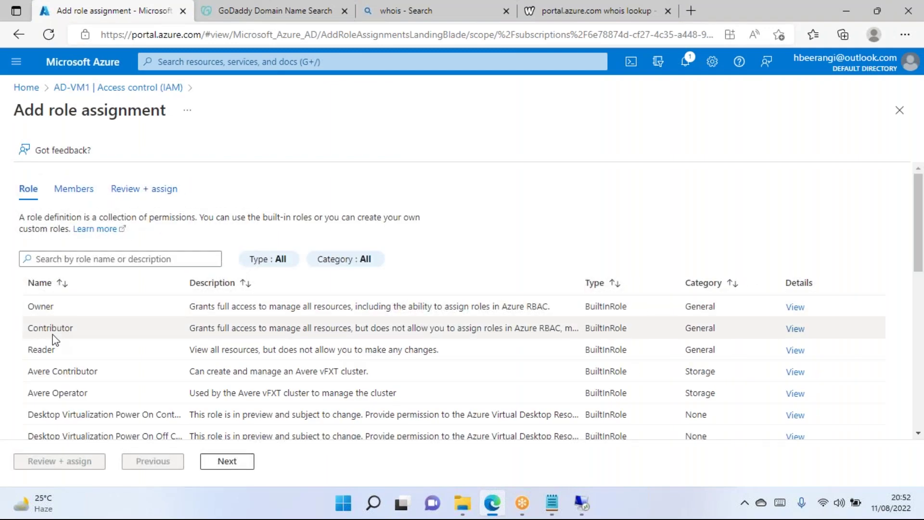
Choose the Reader role and open member selection for it.
left_click(67, 350)
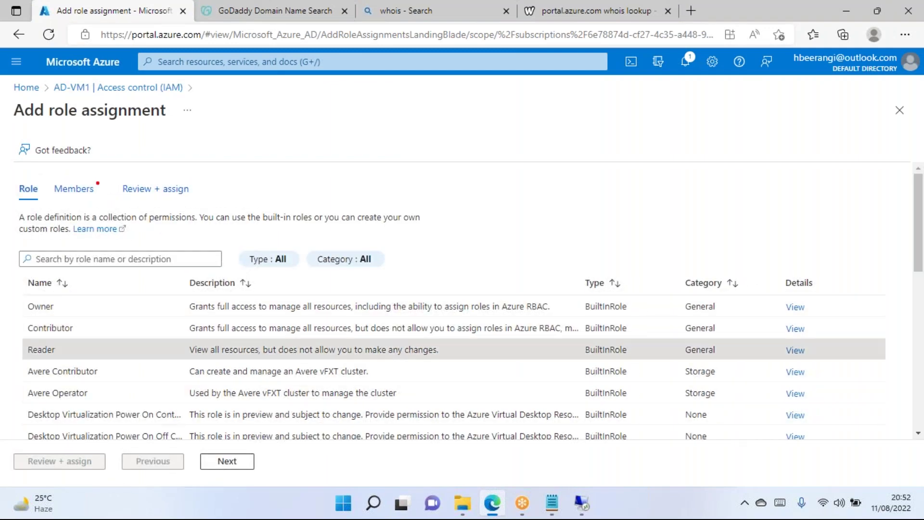
left_click(227, 462)
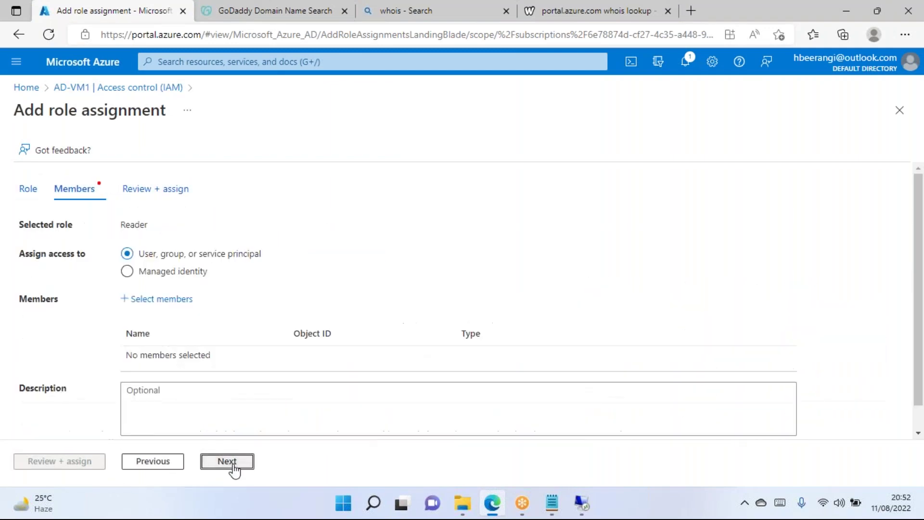
left_click(151, 302)
left_click(683, 168)
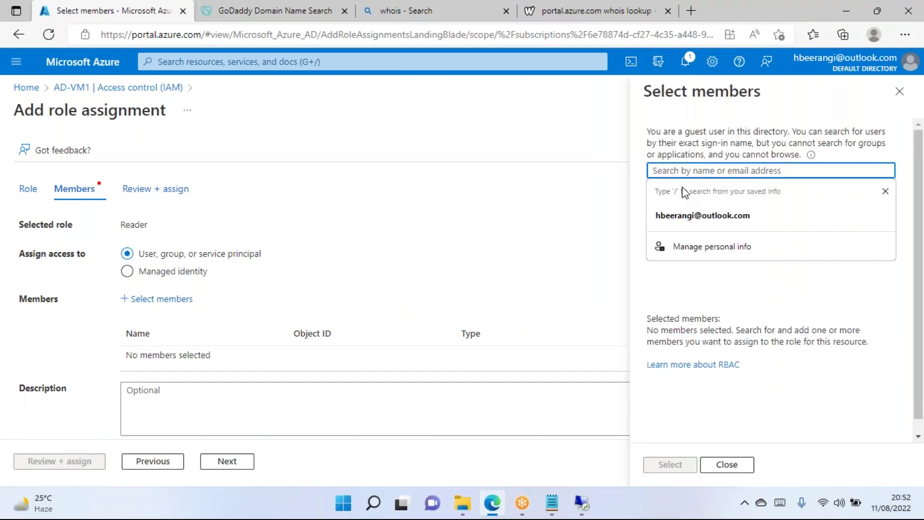
left_click(671, 291)
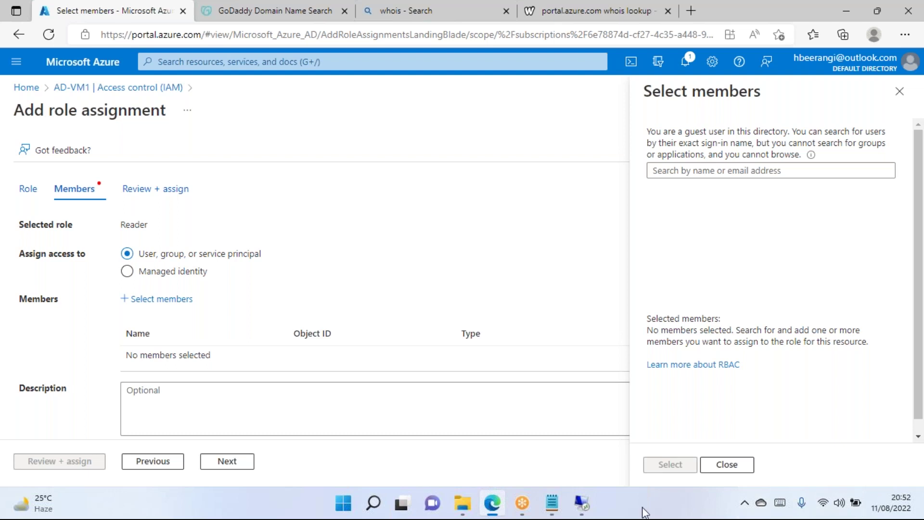
Restore the domain controller session and select Domain Admins among the Users container's groups.
left_click(582, 504)
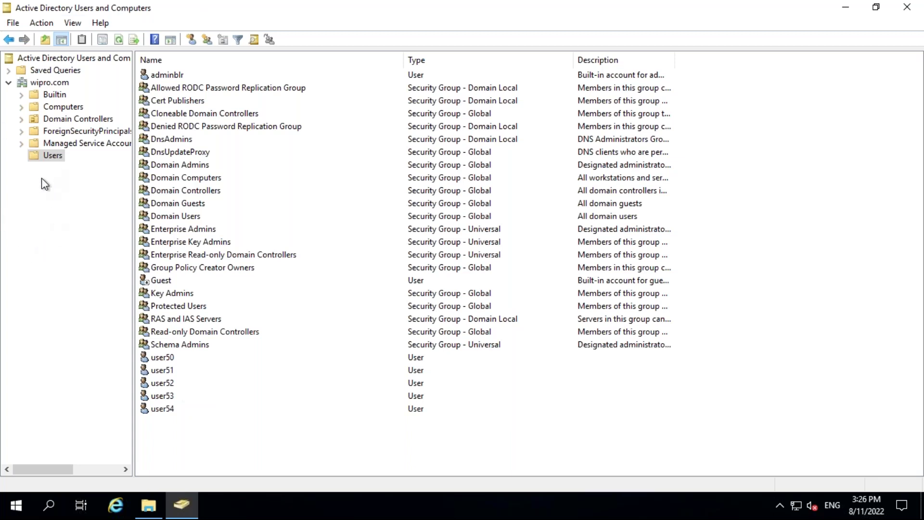
left_click(442, 164)
left_click(443, 203)
left_click(443, 230)
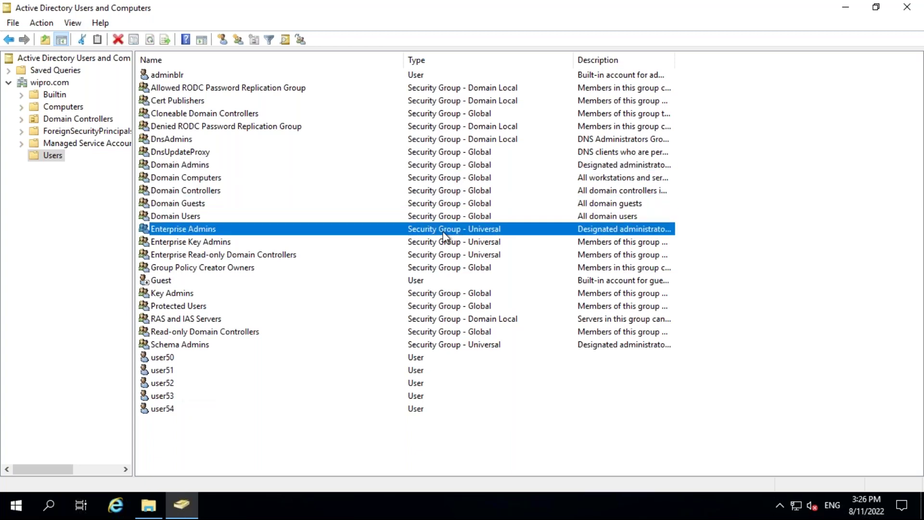
left_click(433, 202)
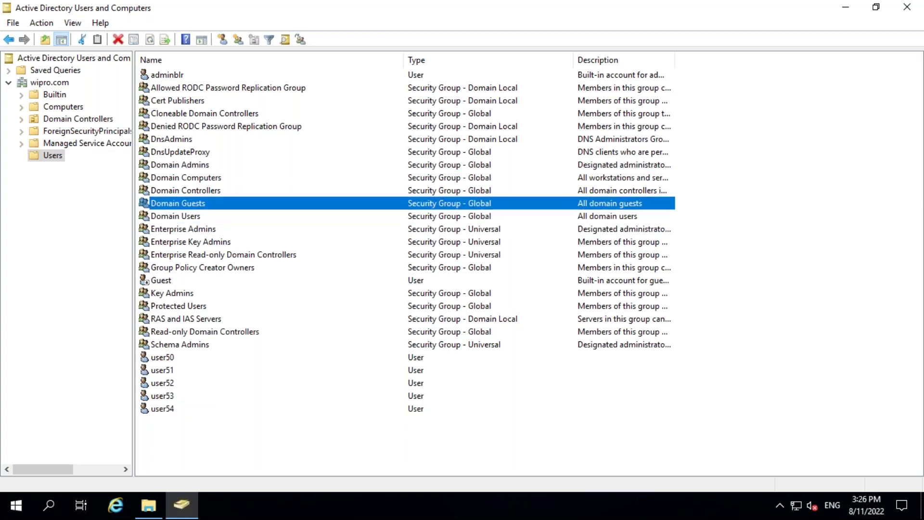
left_click(203, 179)
left_click(201, 166)
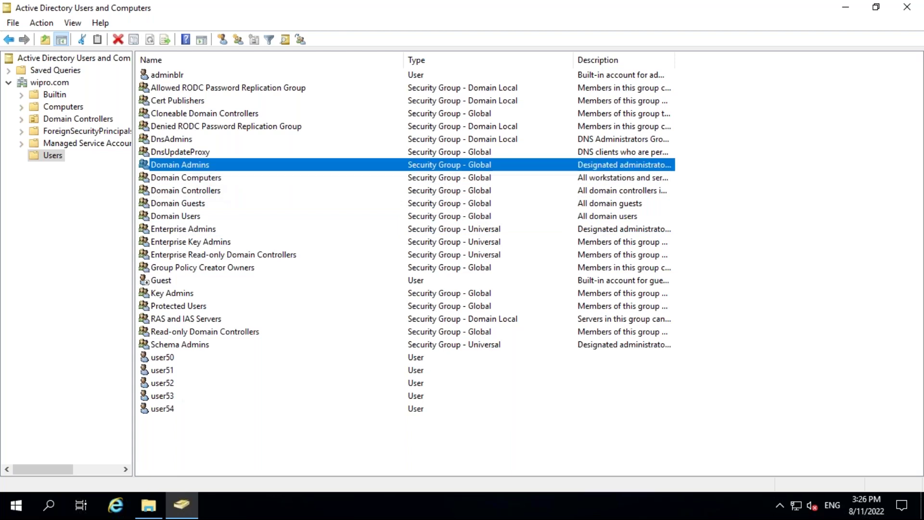
Review the Domain Admins member list, selecting adminblr, then close the properties.
double_click(180, 167)
left_click(381, 94)
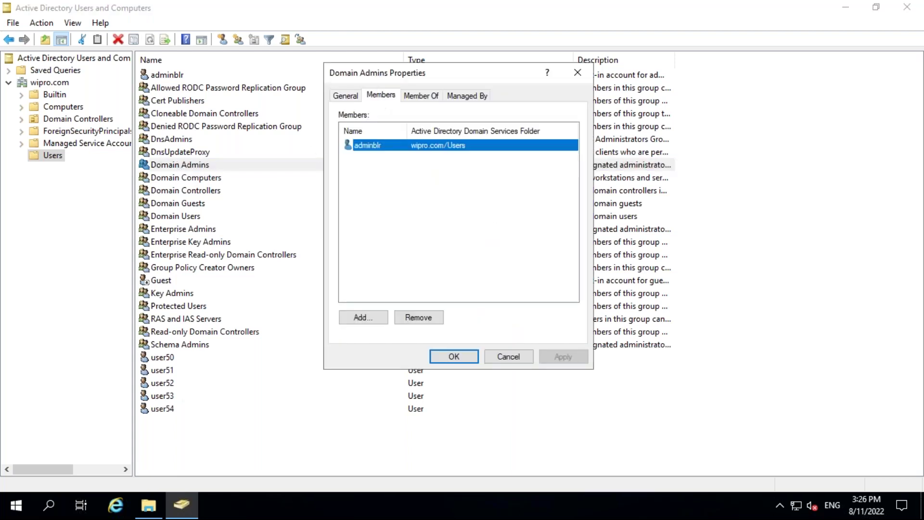
left_click(378, 154)
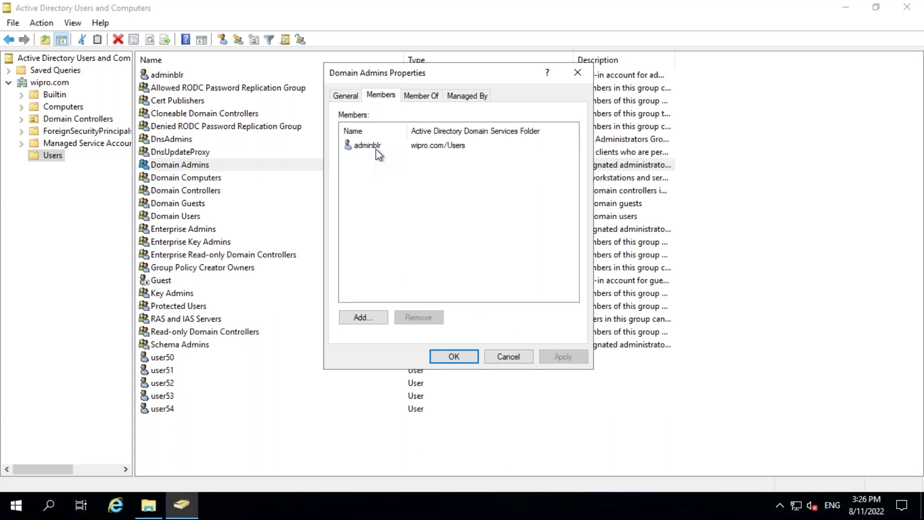
left_click(368, 145)
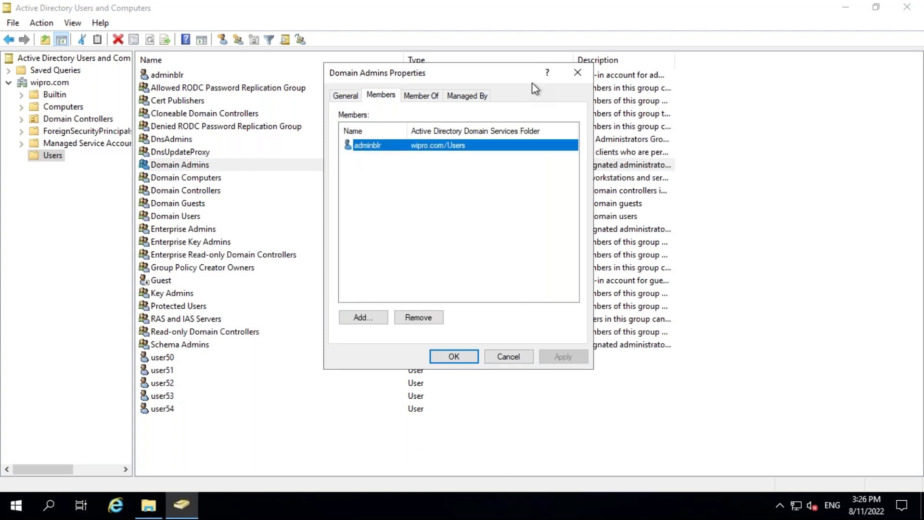
left_click(575, 72)
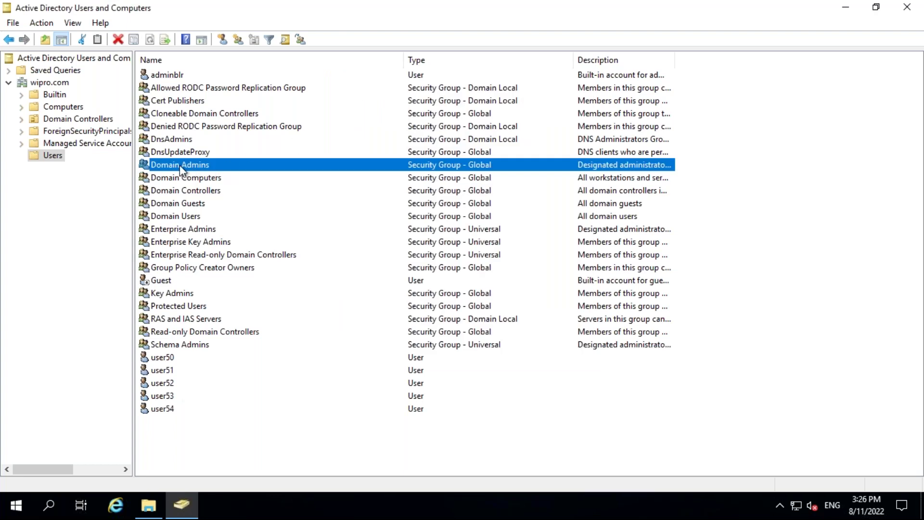
Add user50 as a member of Domain Admins and apply the change.
double_click(180, 166)
left_click(378, 98)
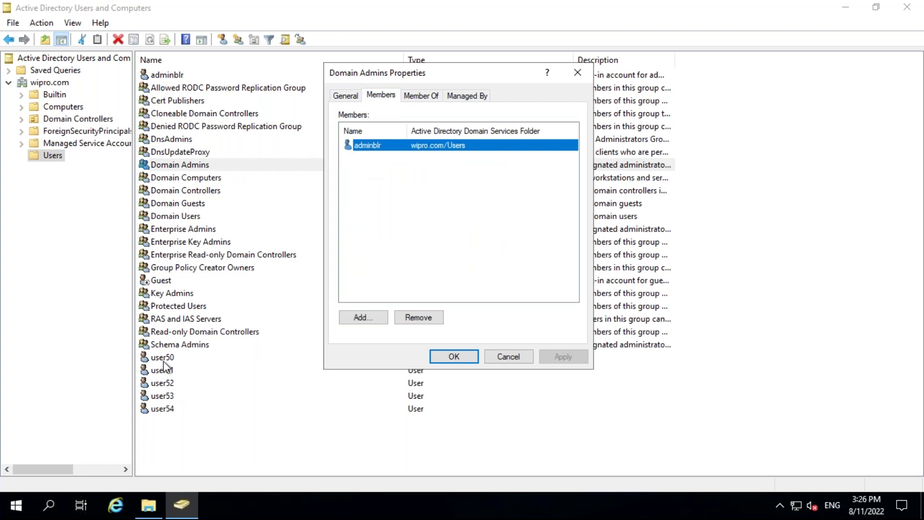
left_click(363, 318)
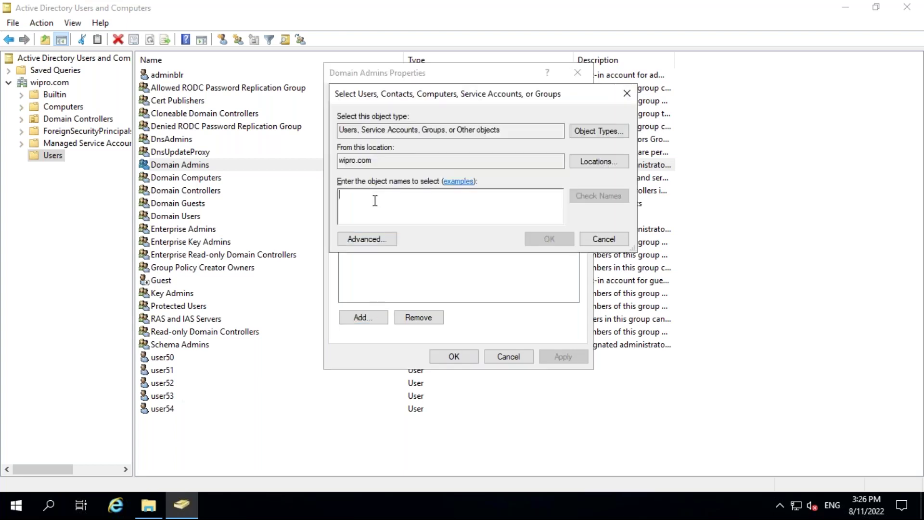
type("user50")
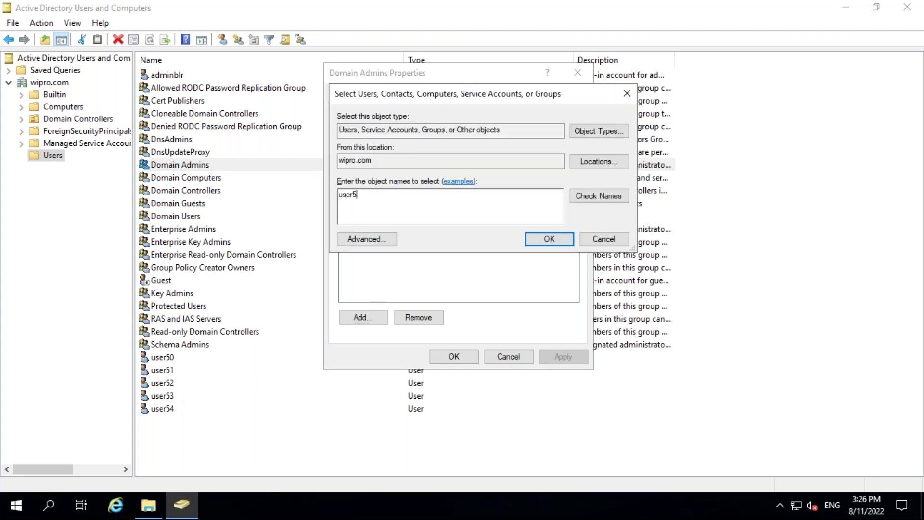
left_click(606, 205)
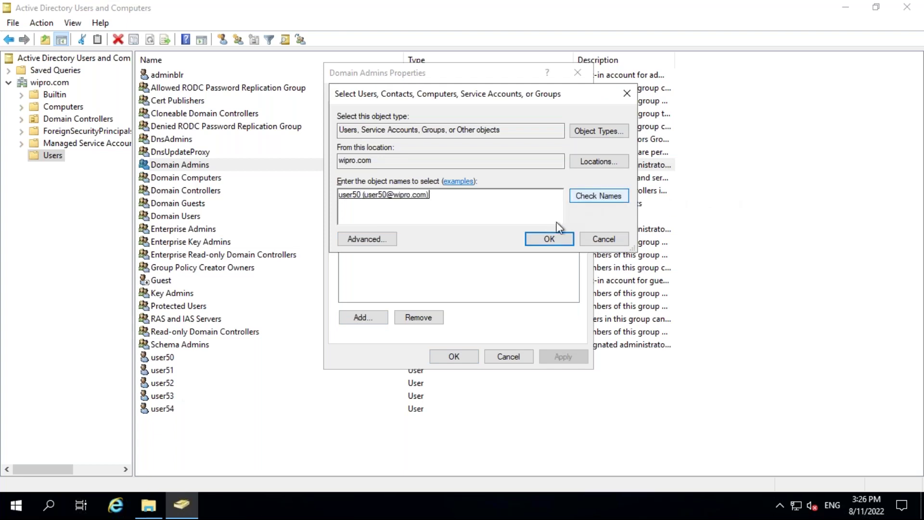
left_click(549, 240)
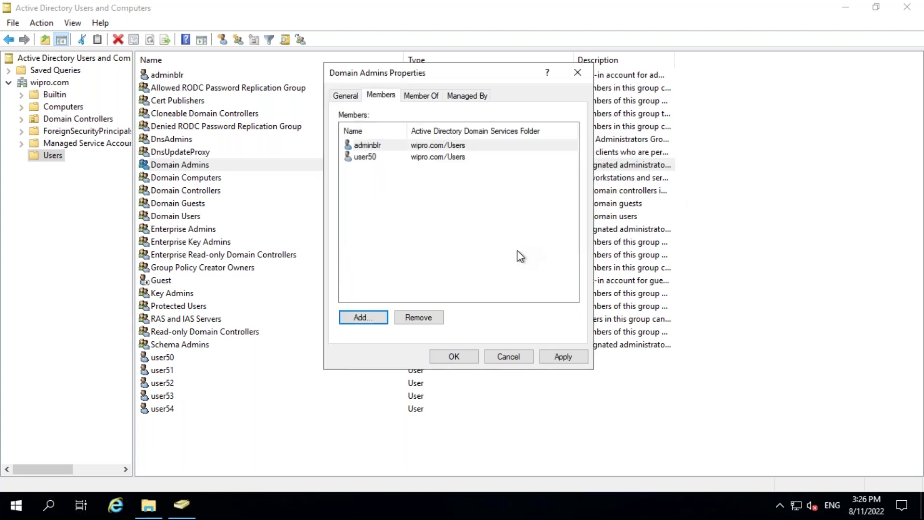
left_click(559, 356)
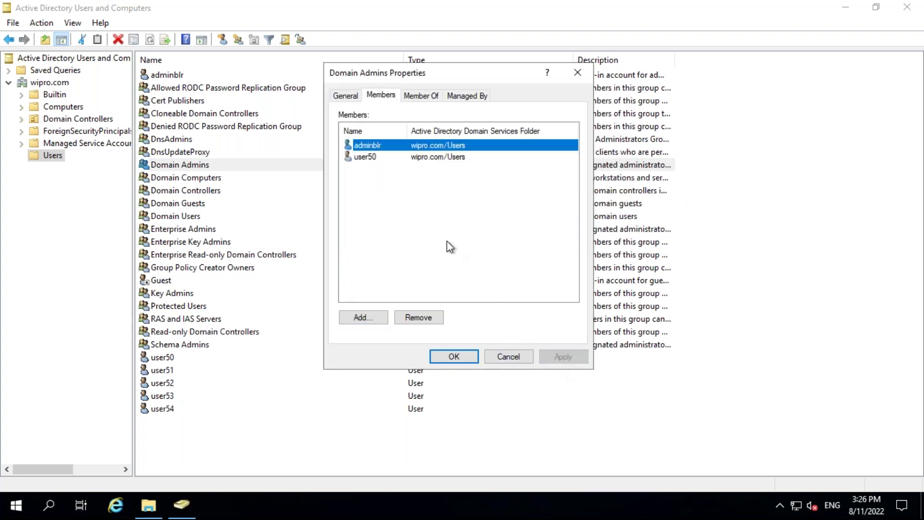
Remove user50 from the Domain Admins members, confirm, and save with OK.
left_click(371, 156)
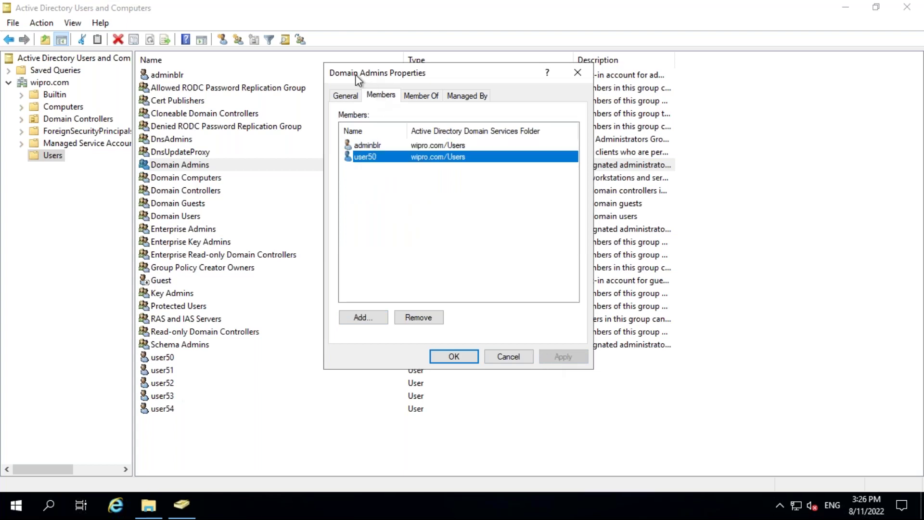
left_click_drag(375, 75, 425, 74)
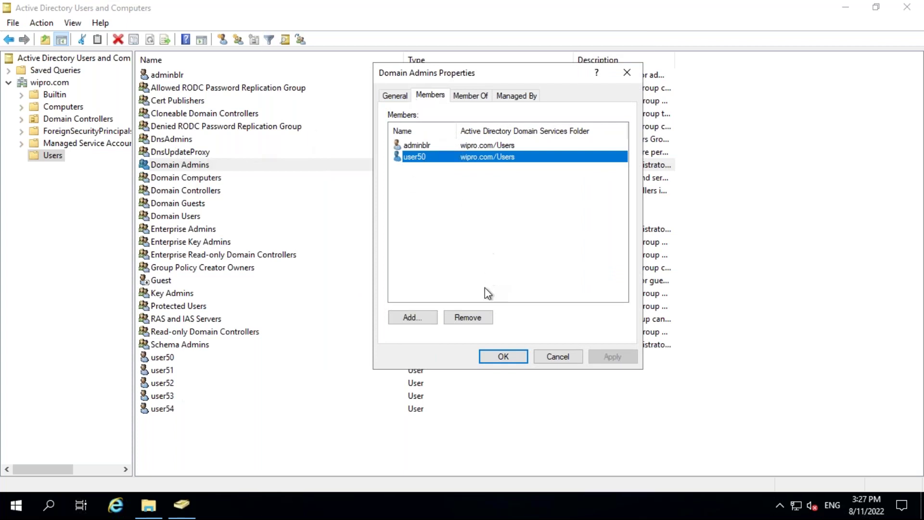
left_click(482, 317)
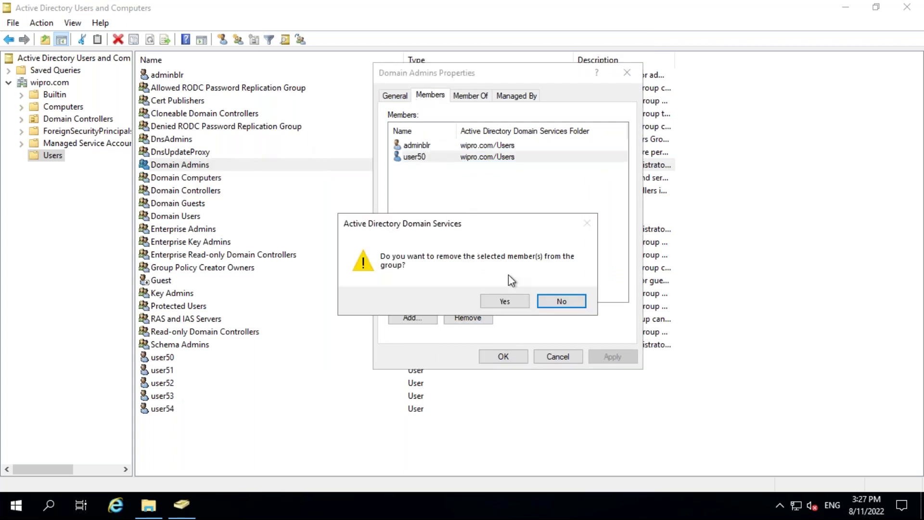
left_click(556, 301)
left_click(418, 157)
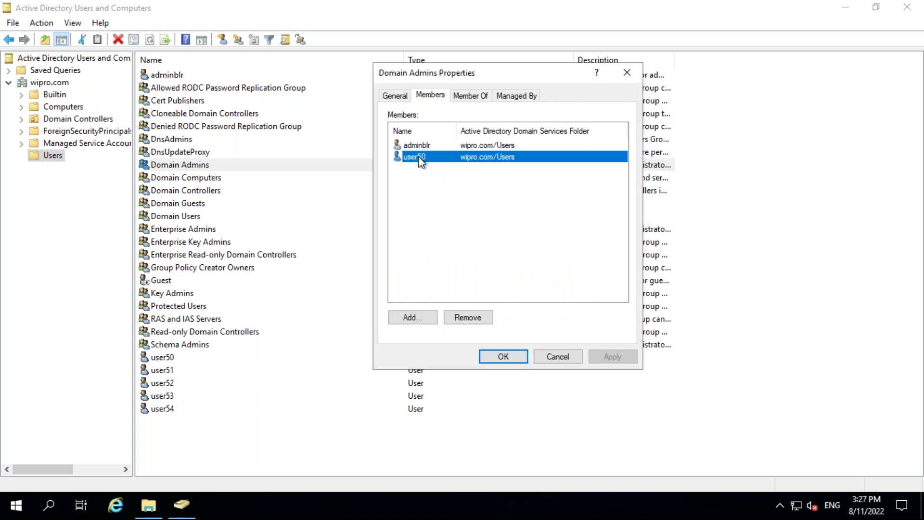
left_click(466, 318)
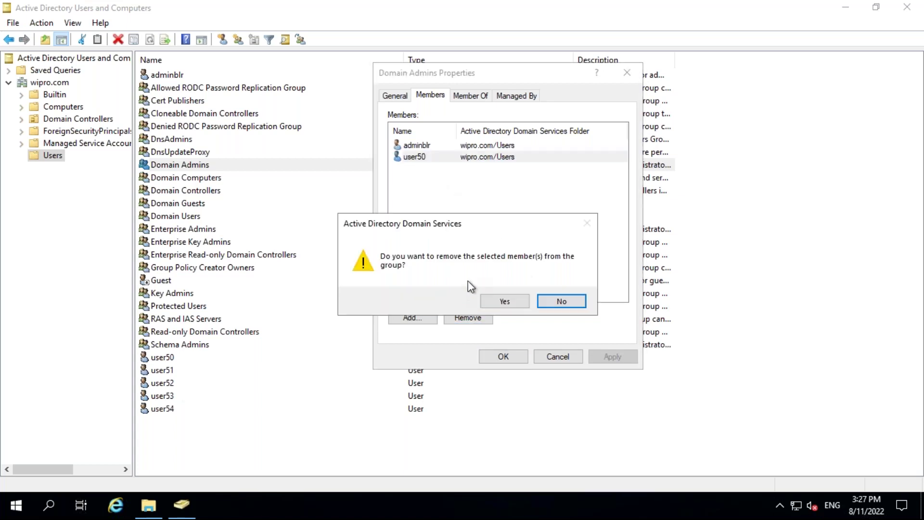
left_click(505, 302)
left_click(505, 355)
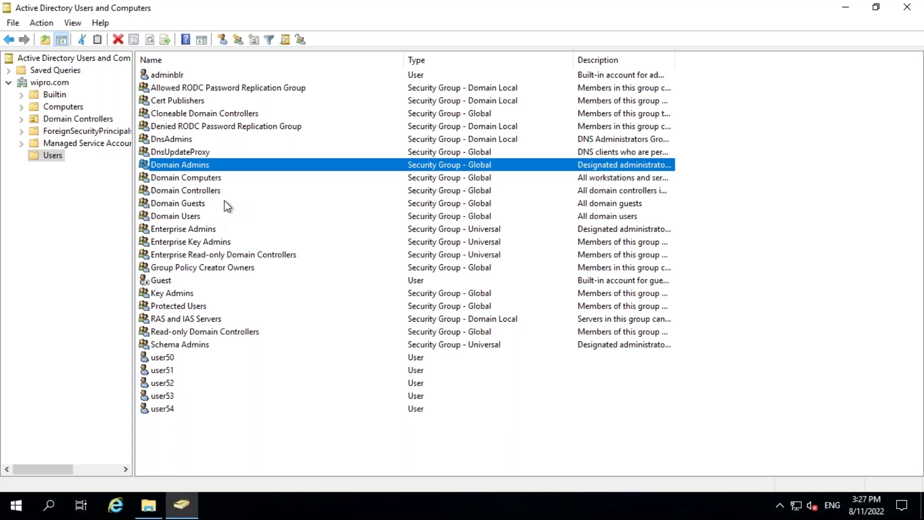
Create a new group named Hrdept in the Users container.
right_click(49, 160)
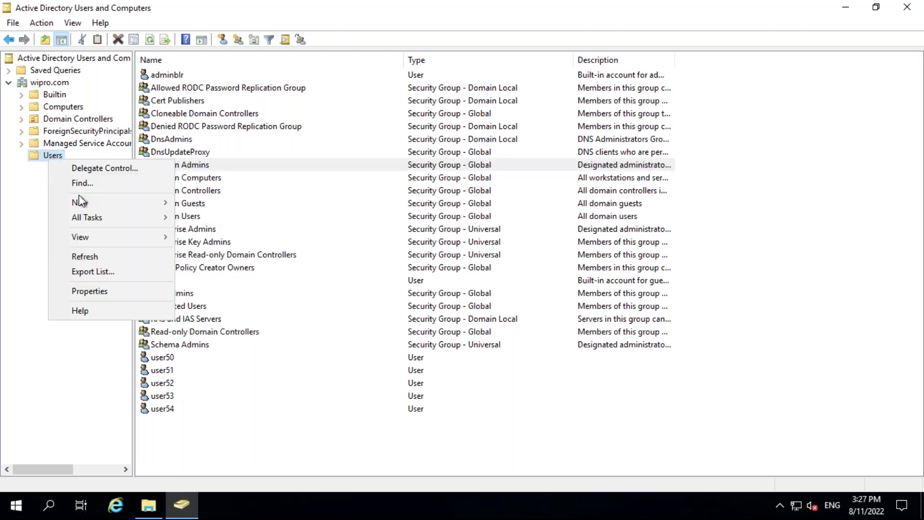
mouse_move(90, 202)
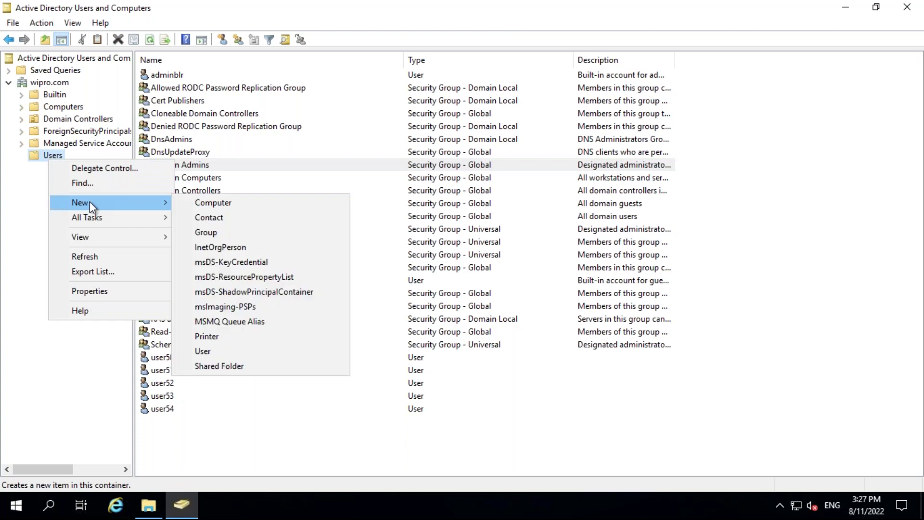
left_click(213, 232)
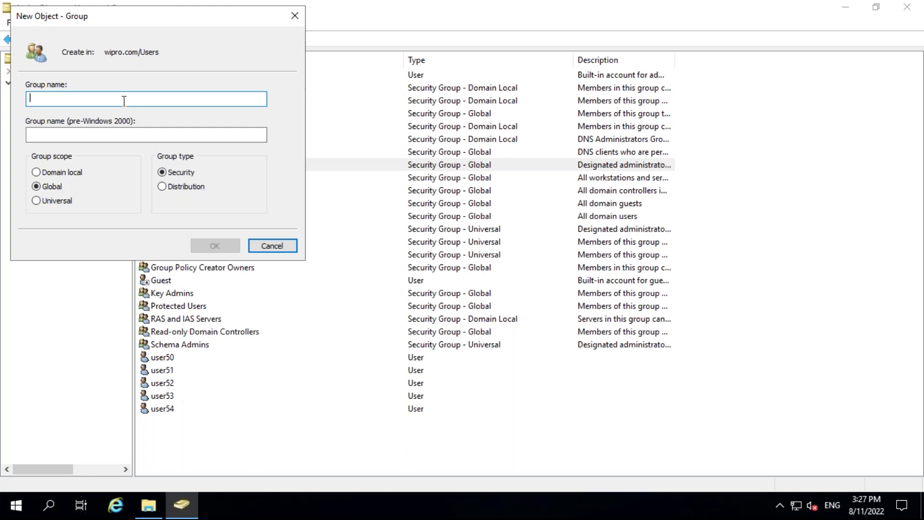
type("Hr")
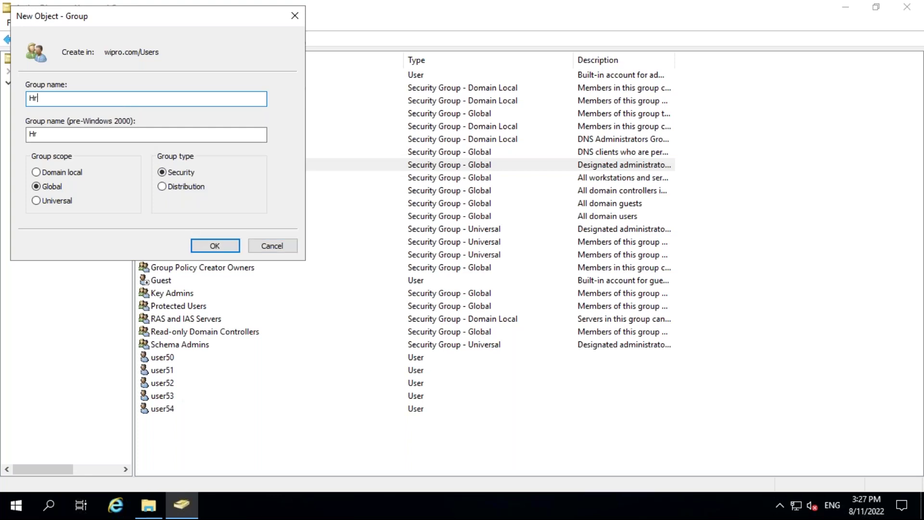
type("dept-group")
key("BackSpace")
key("BackSpace")
key("BackSpace")
key("BackSpace")
key("BackSpace")
key("BackSpace")
left_click(224, 247)
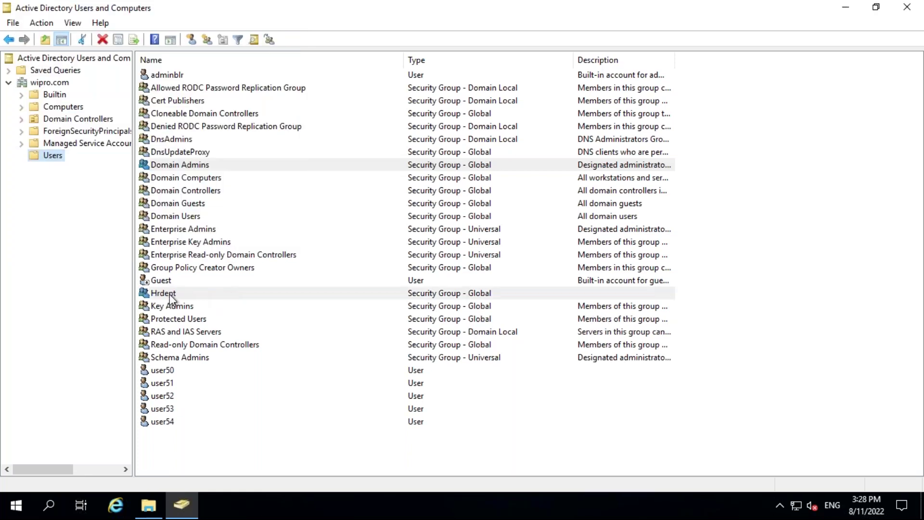
left_click(162, 293)
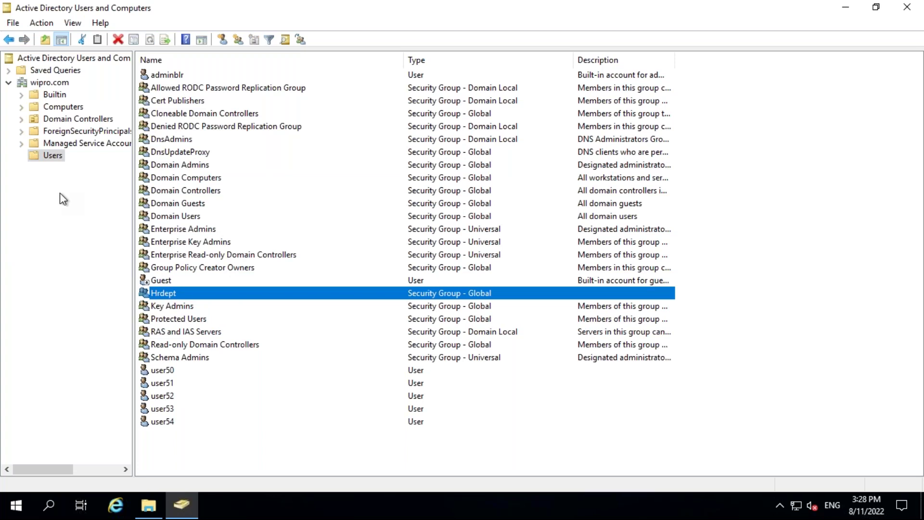
Create a second new group named financedept in Users.
right_click(54, 157)
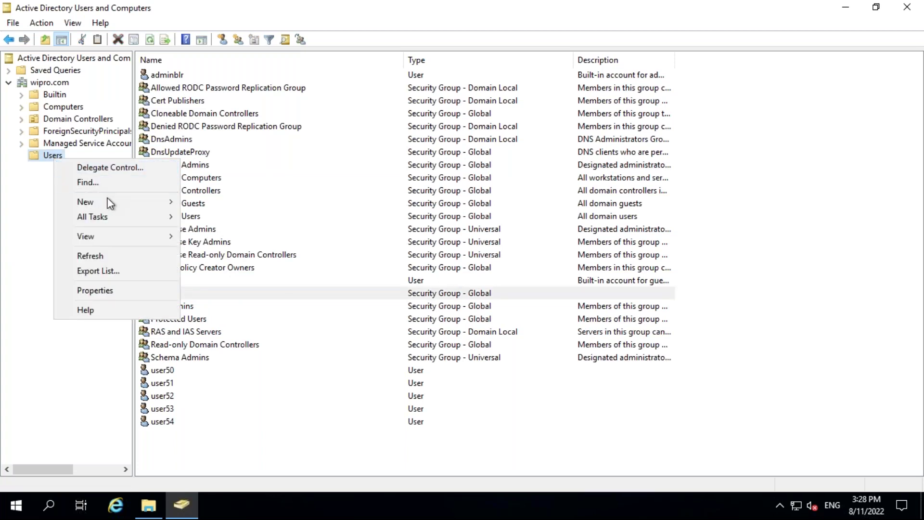
mouse_move(113, 205)
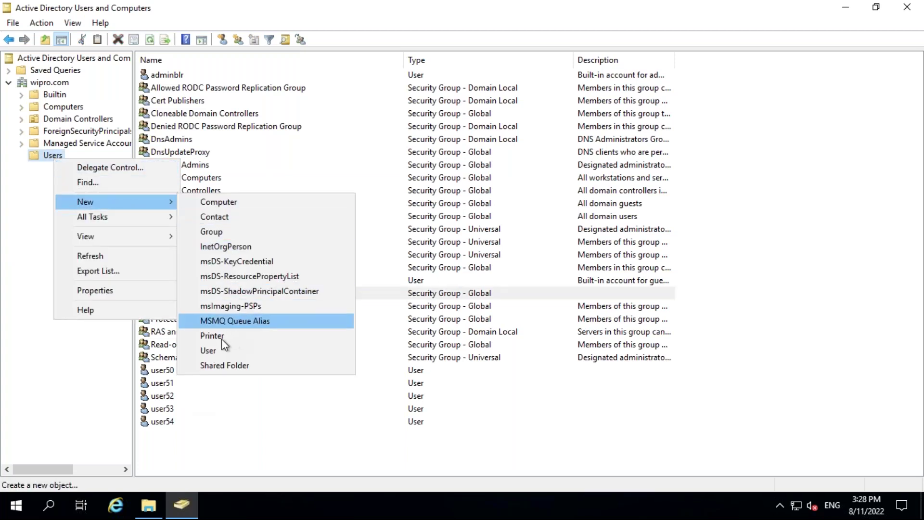
left_click(215, 233)
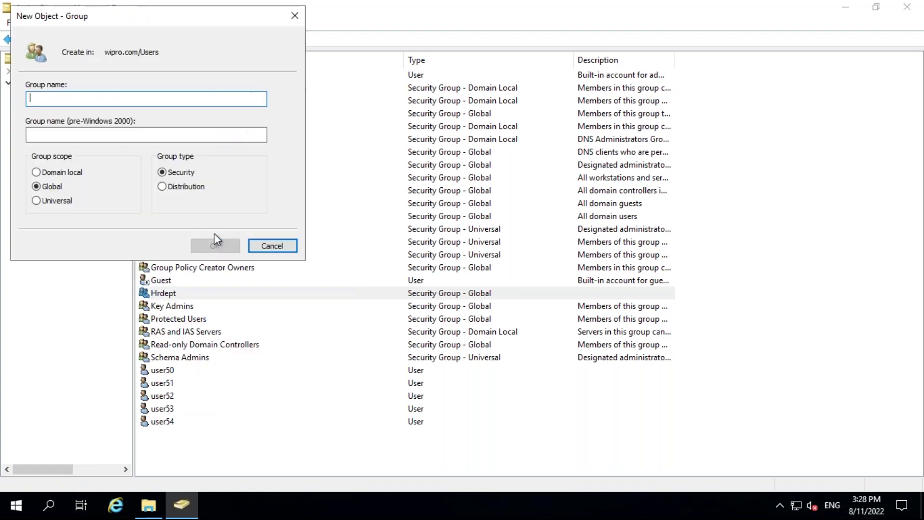
type("finance")
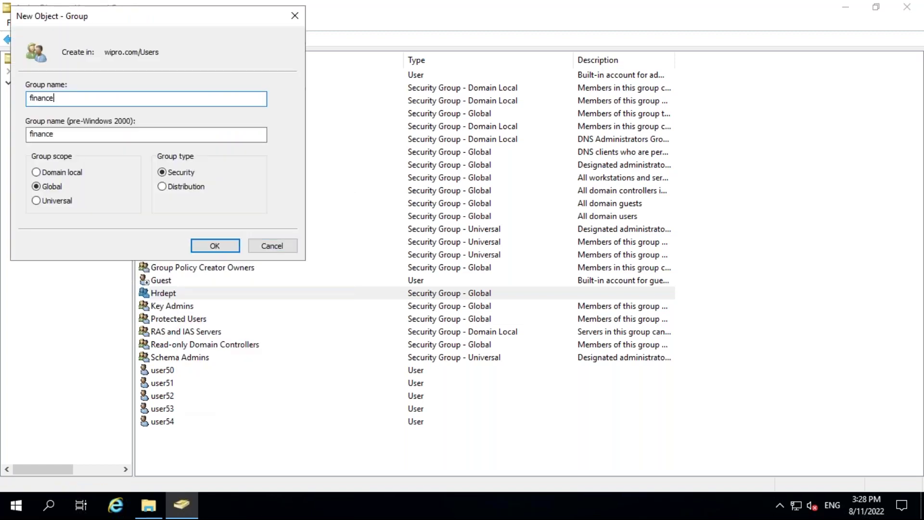
type("dept")
left_click(215, 246)
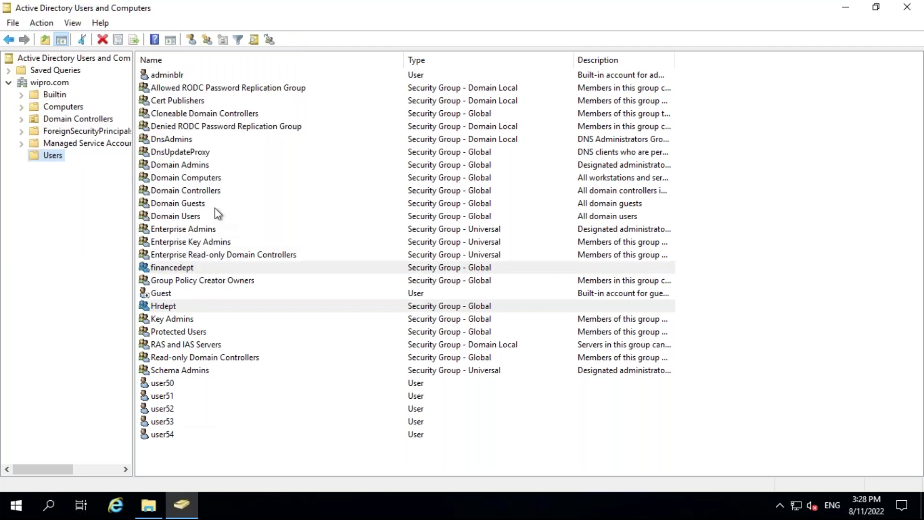
Locate the Hrdept group and user50 and user51 in the Users list.
left_click(172, 269)
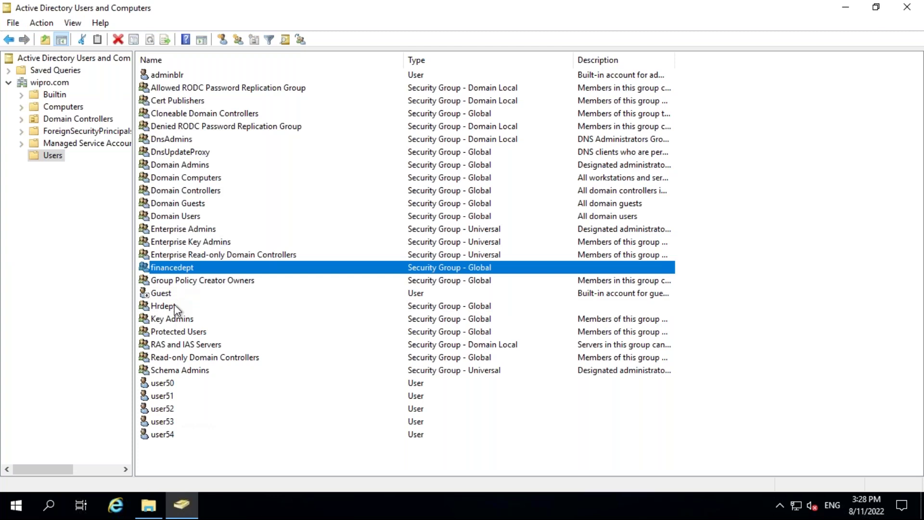
left_click(171, 307)
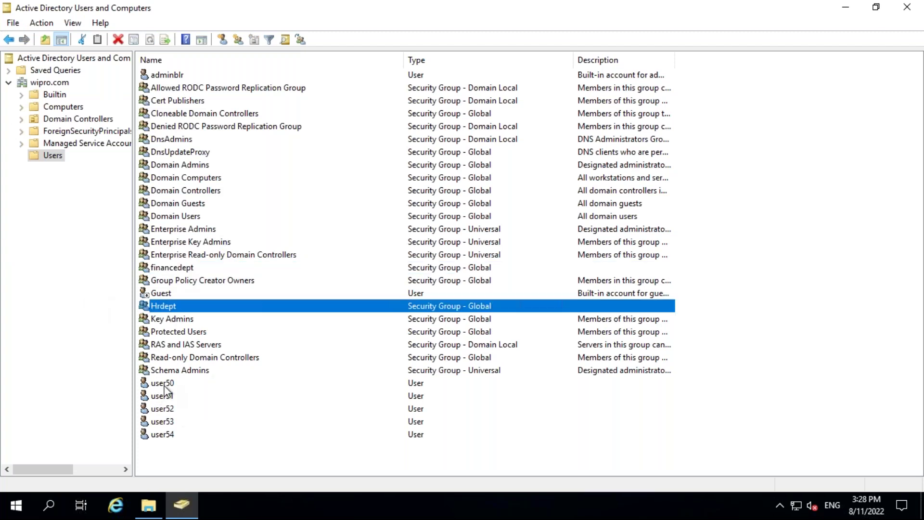
left_click(165, 385)
left_click(164, 397)
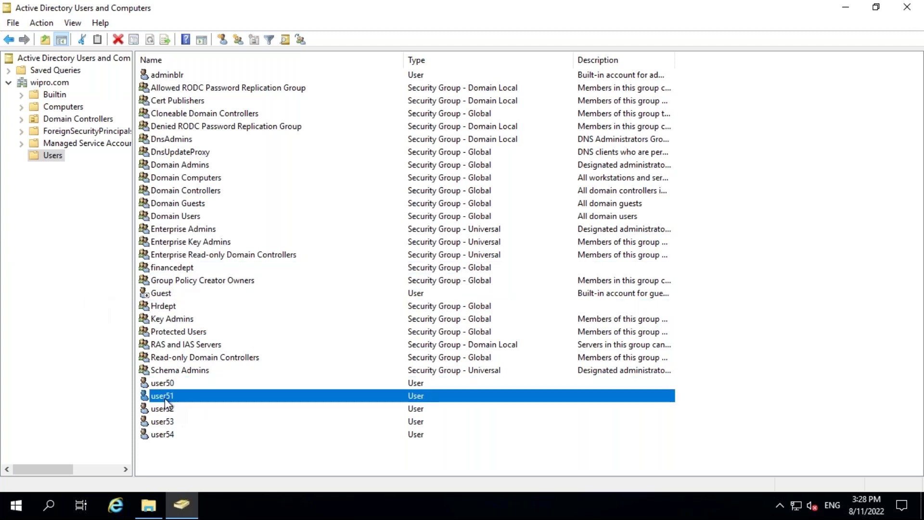
left_click(170, 308)
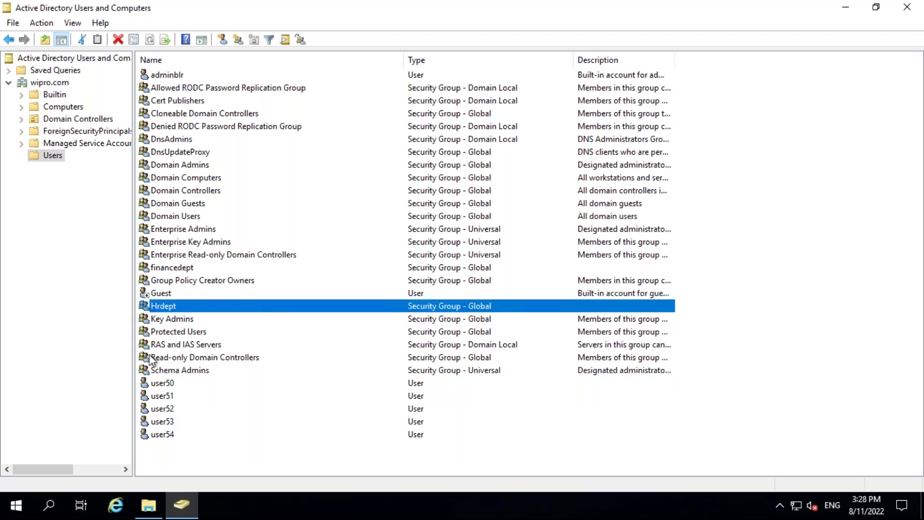
left_click(164, 385)
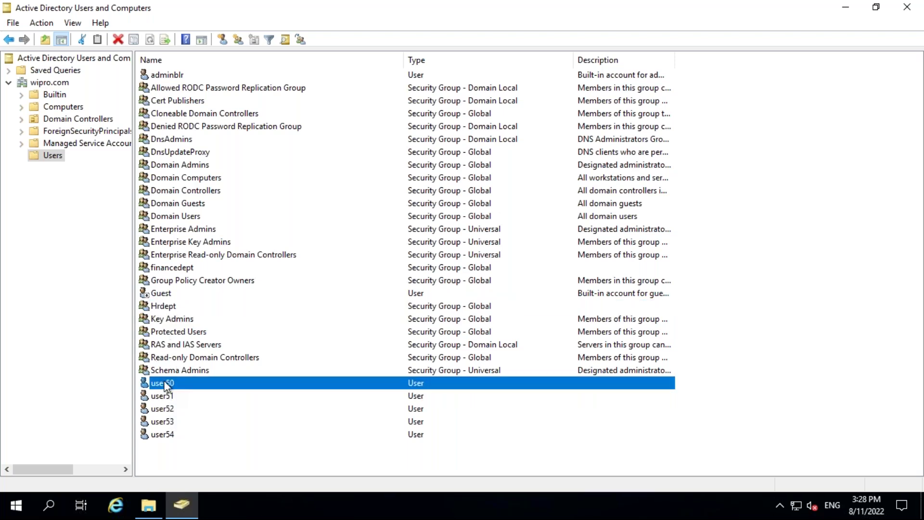
left_click(166, 396)
left_click(166, 309)
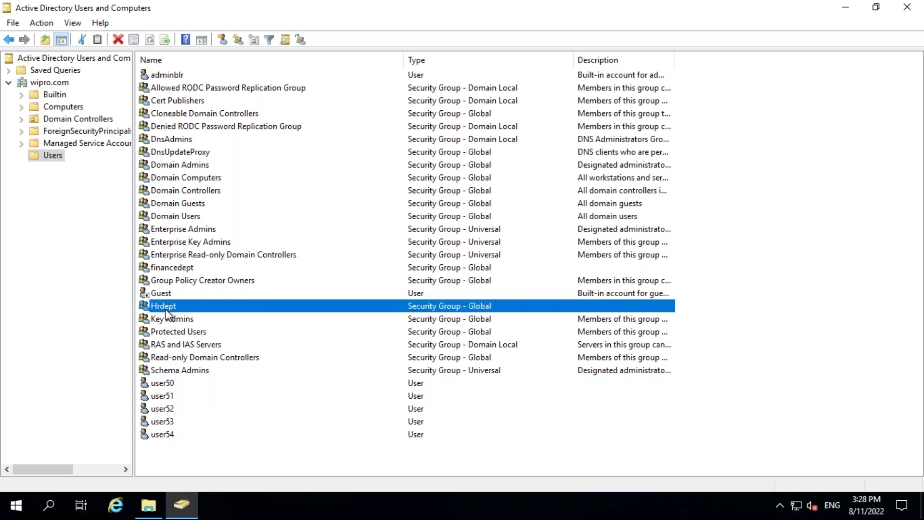
Add user50 and user51 as Hrdept members, apply and close.
double_click(149, 311)
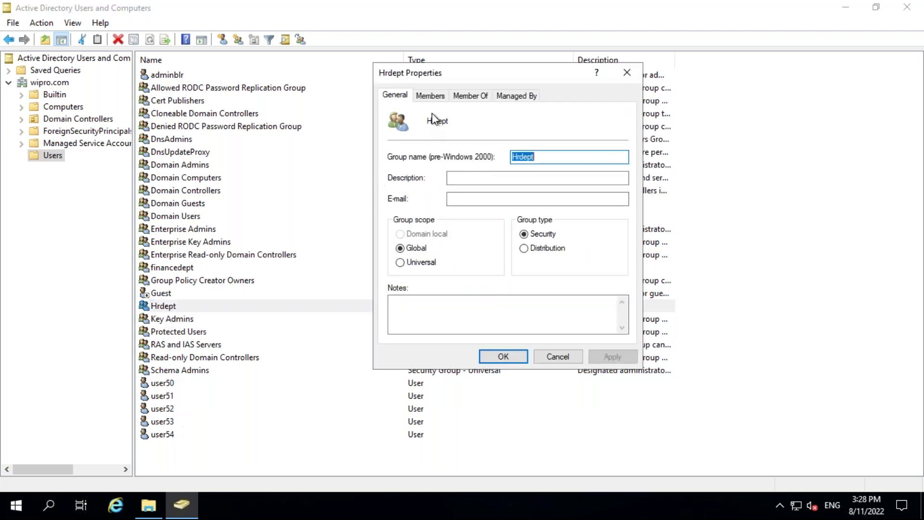
left_click(429, 96)
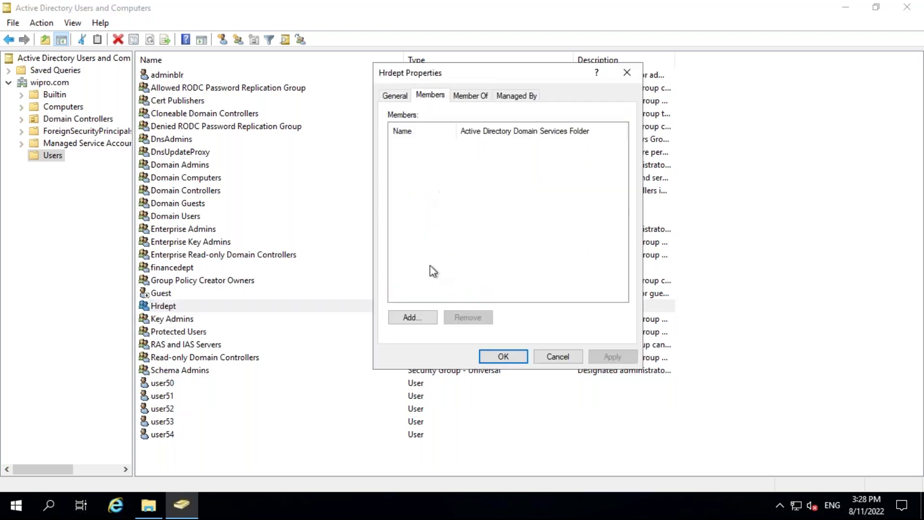
left_click(412, 318)
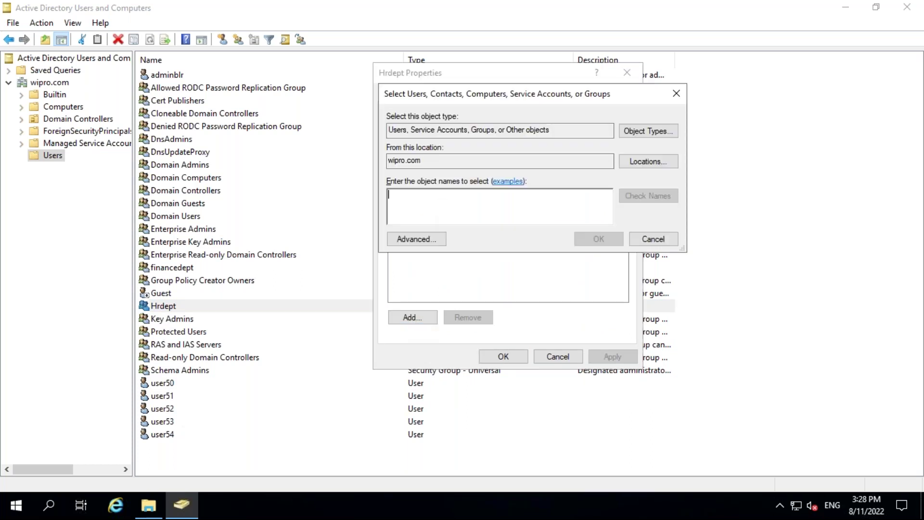
type("user50")
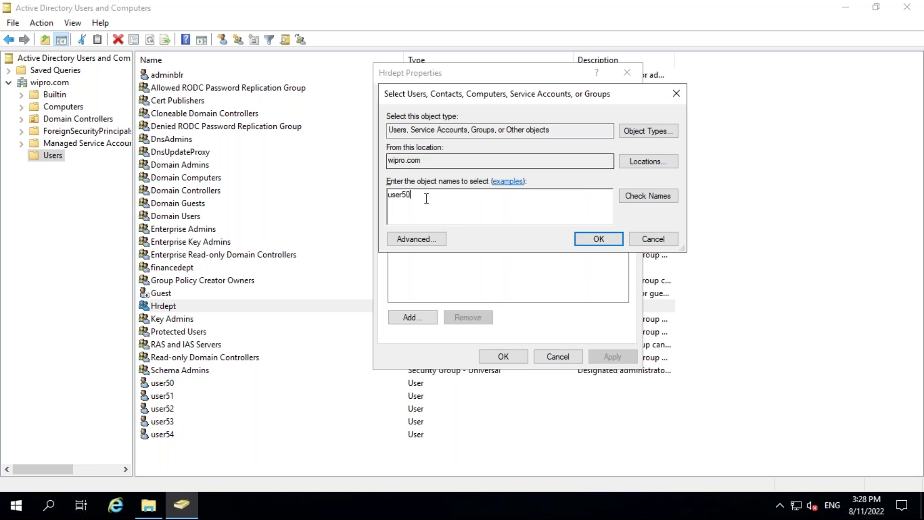
left_click(657, 201)
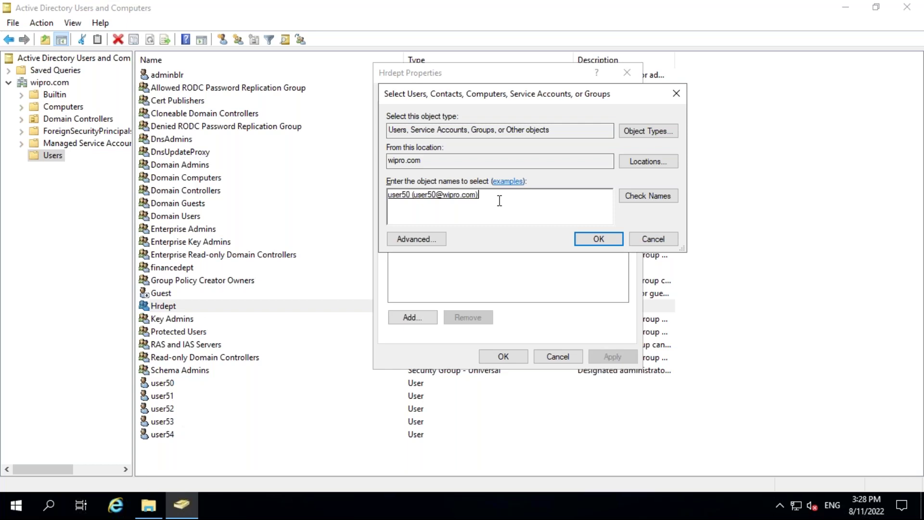
type("user51")
left_click(649, 196)
left_click(592, 239)
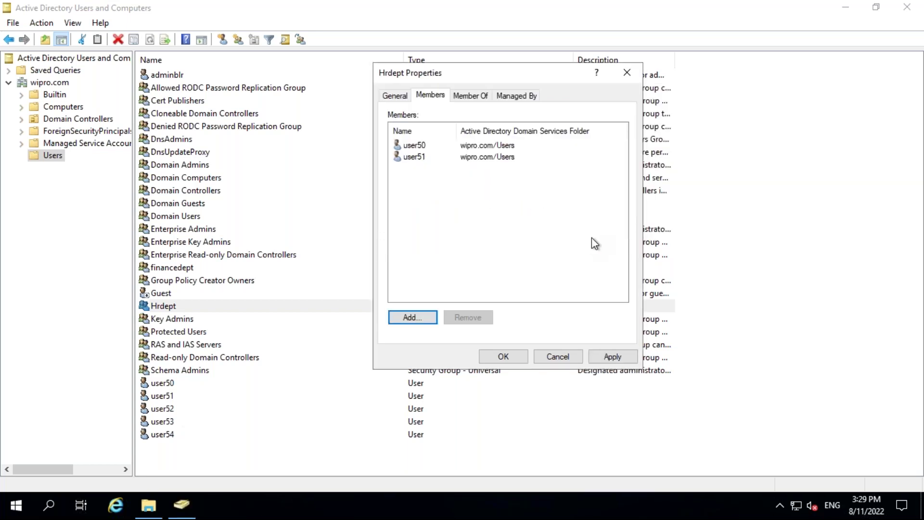
left_click(603, 356)
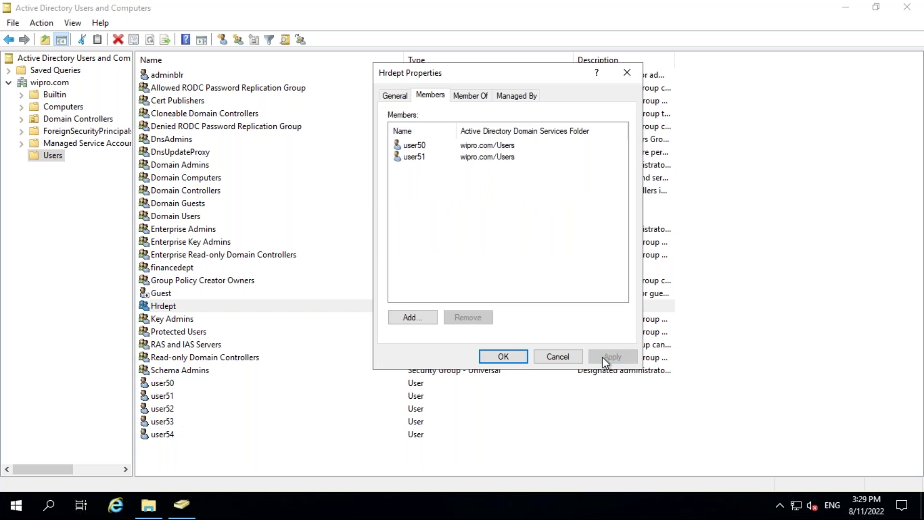
left_click(496, 357)
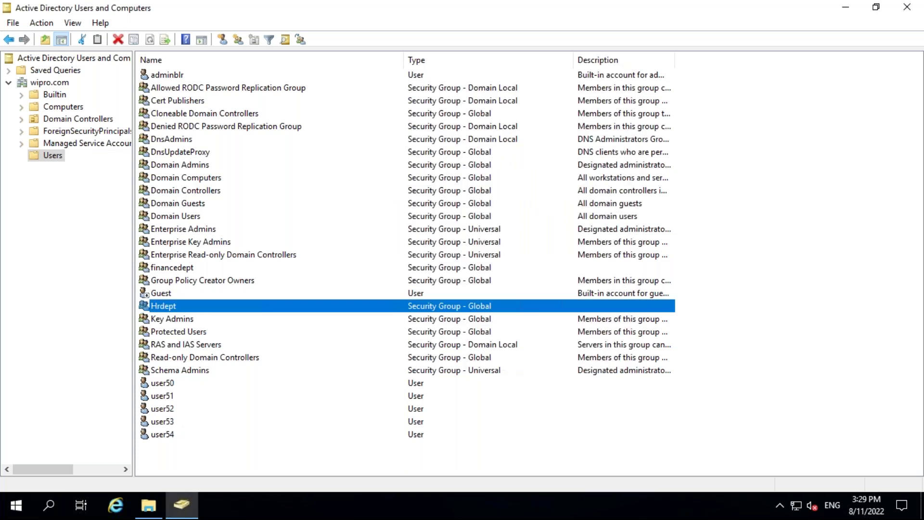
Reopen Hrdept's member list to verify user50 and user51, then close it.
left_click(162, 387)
left_click(166, 397)
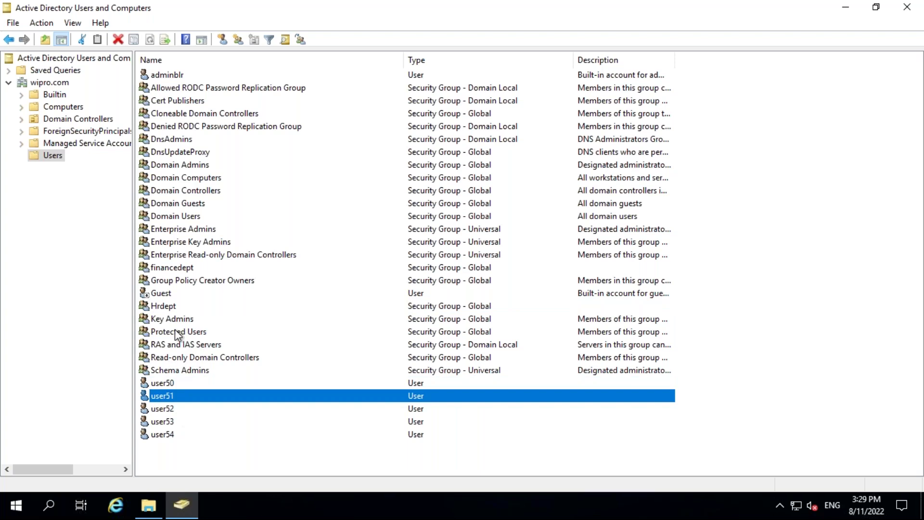
left_click(172, 304)
double_click(172, 304)
left_click(430, 95)
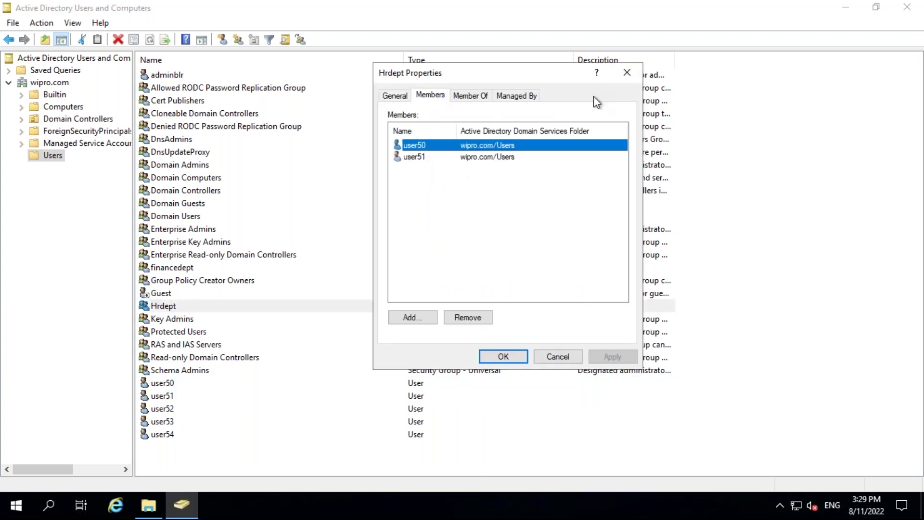
left_click(626, 73)
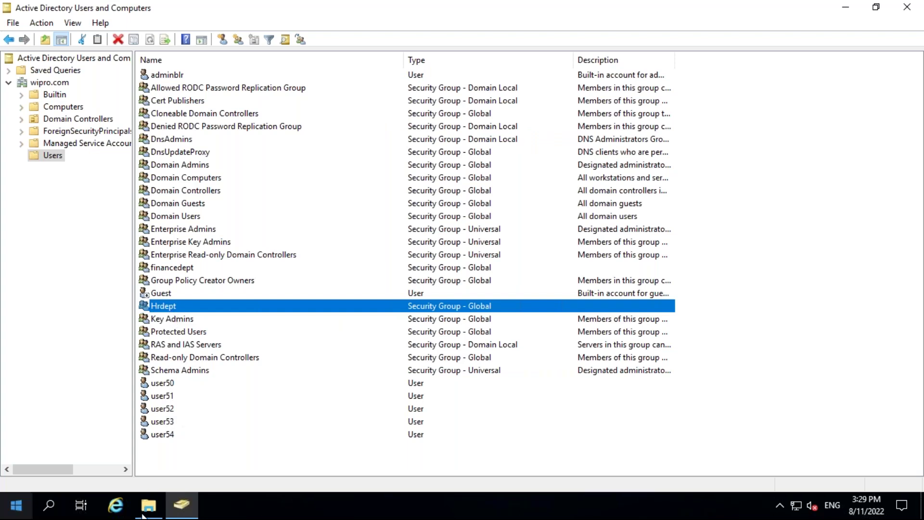
Select user52–user54 and open the financedept group's member list.
left_click(166, 409)
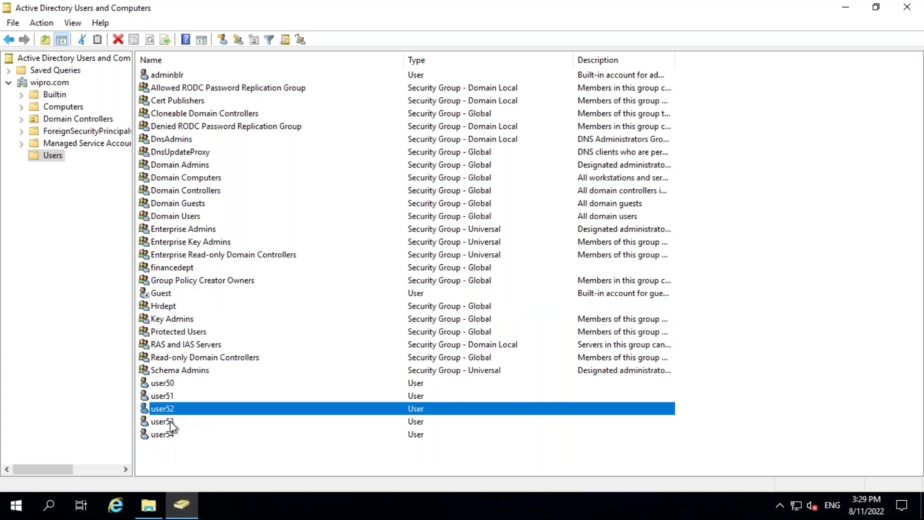
left_click(169, 420)
left_click(172, 435)
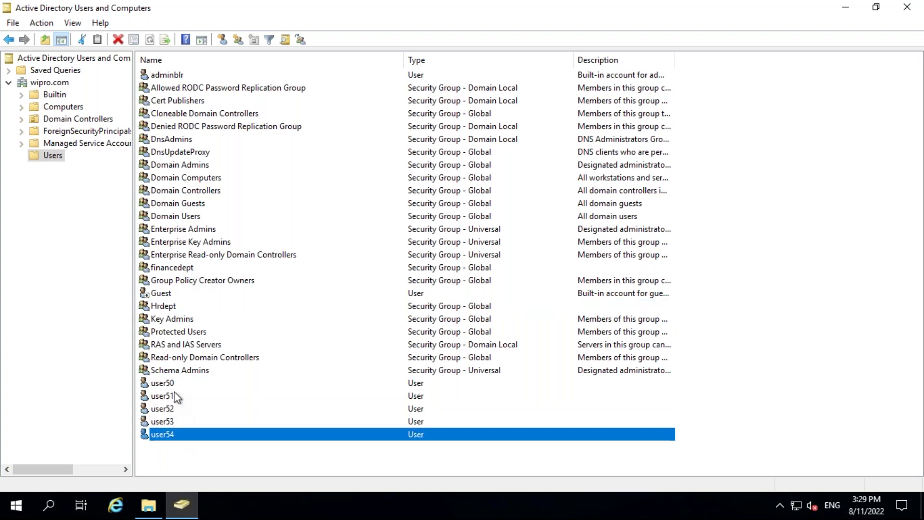
double_click(176, 269)
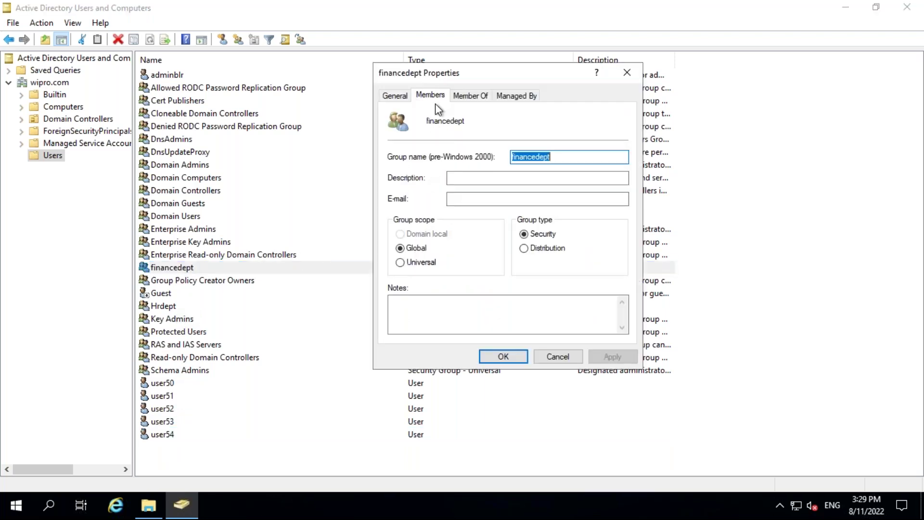
left_click(430, 95)
Add user52, user53 and user54 to financedept, apply and close.
left_click(402, 317)
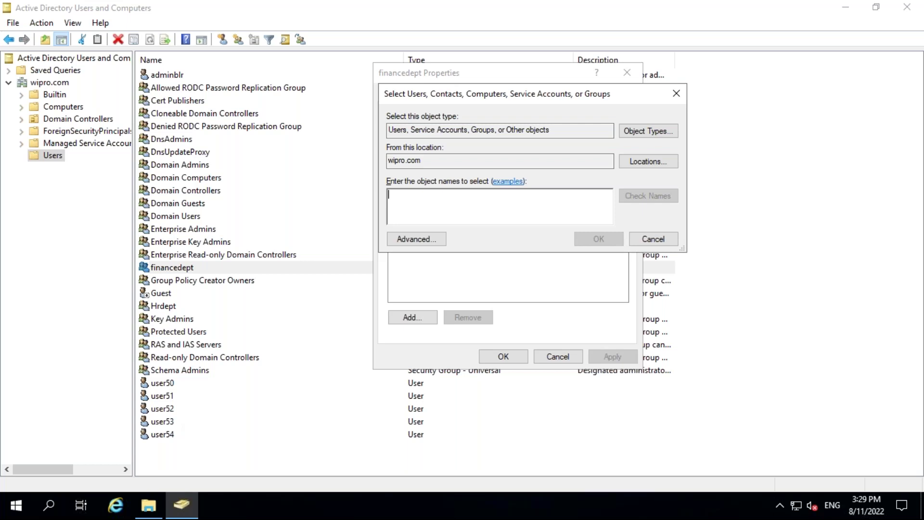
type("user52")
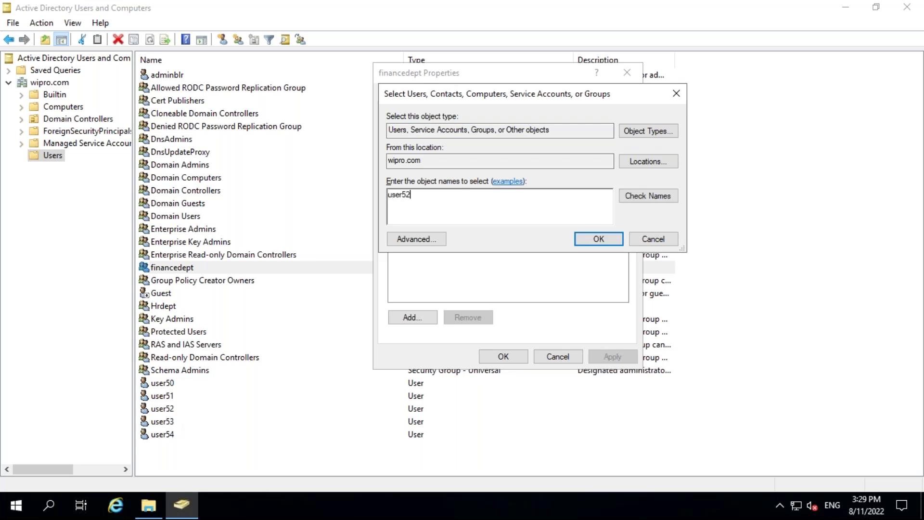
left_click(666, 199)
type("user52@wipro.com)user")
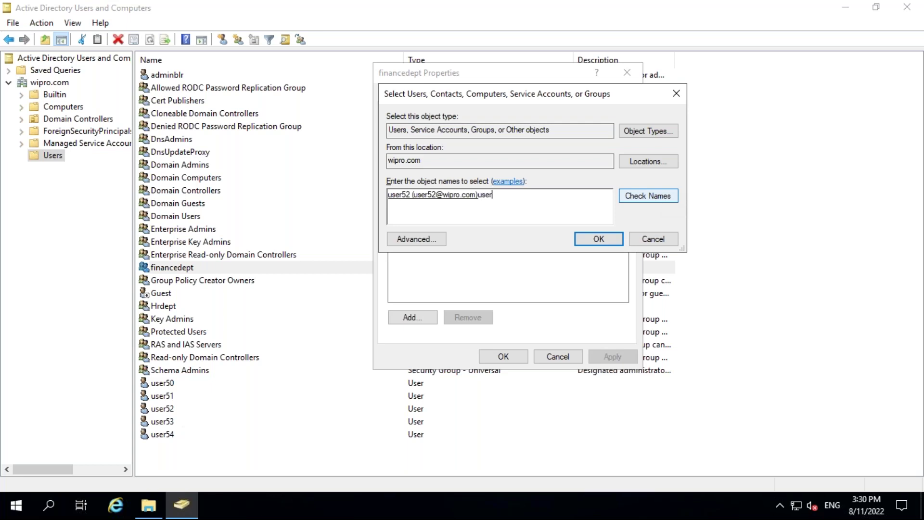
type("53")
left_click(648, 196)
type("user54")
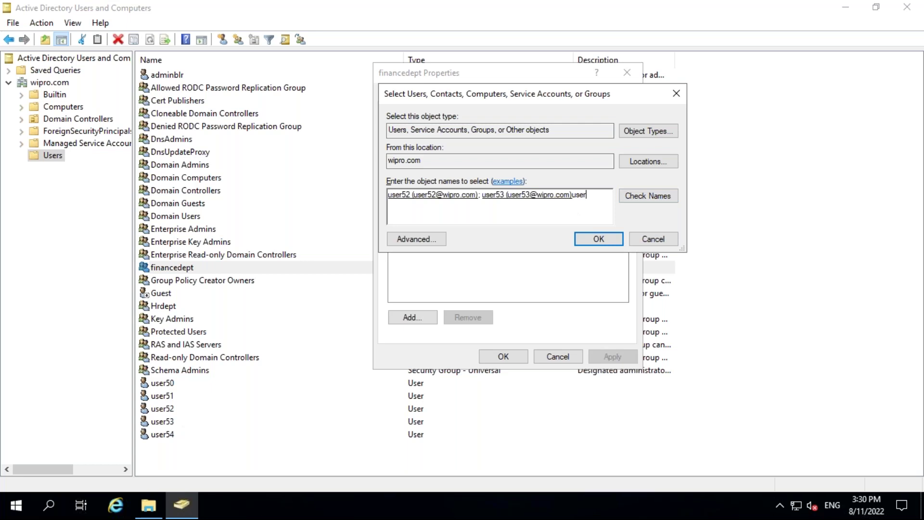
left_click(641, 197)
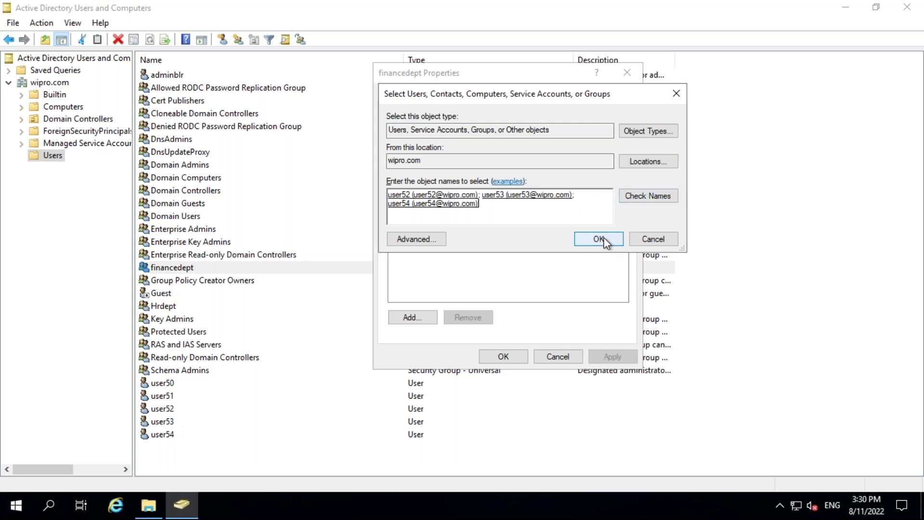
left_click(599, 239)
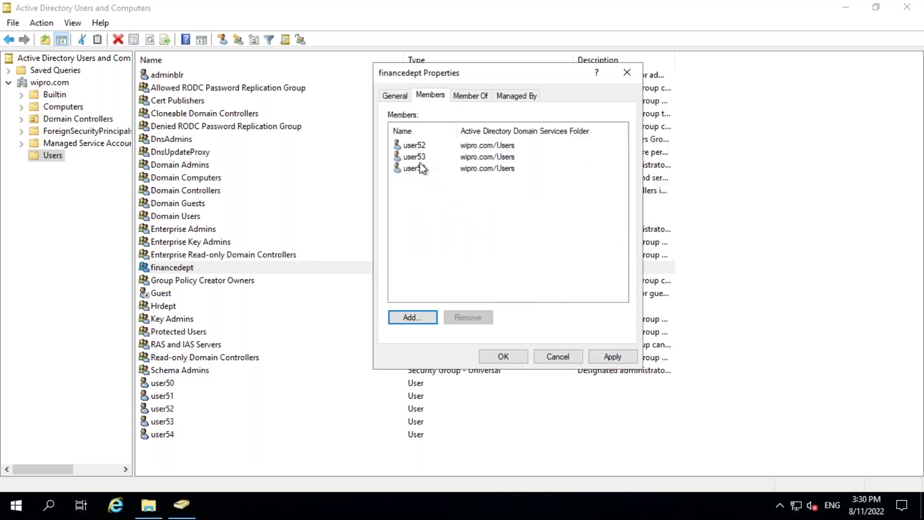
left_click(612, 357)
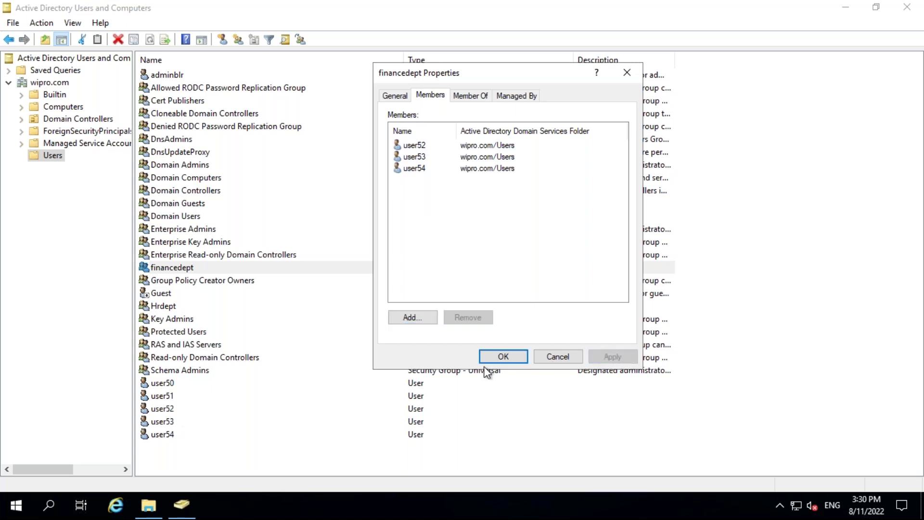
left_click(503, 356)
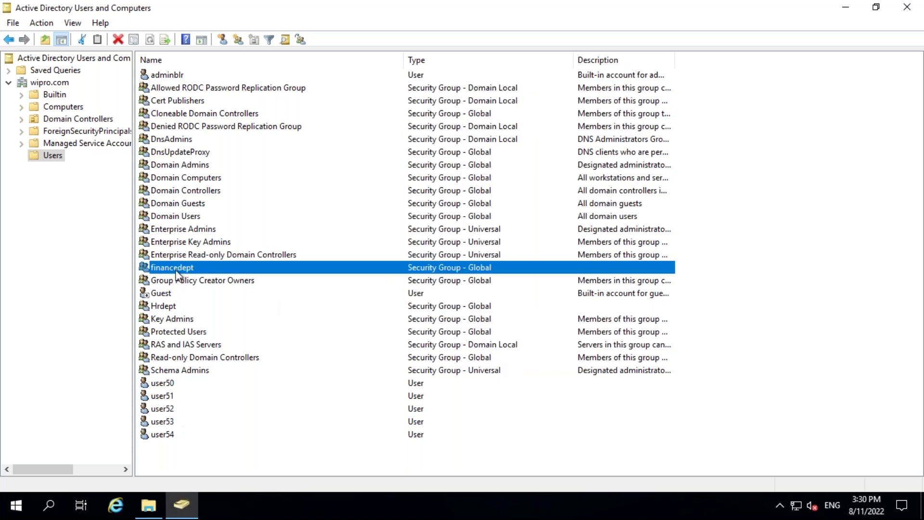
Create a new group named admindept in the Users list.
left_click(218, 455)
right_click(216, 450)
mouse_move(264, 301)
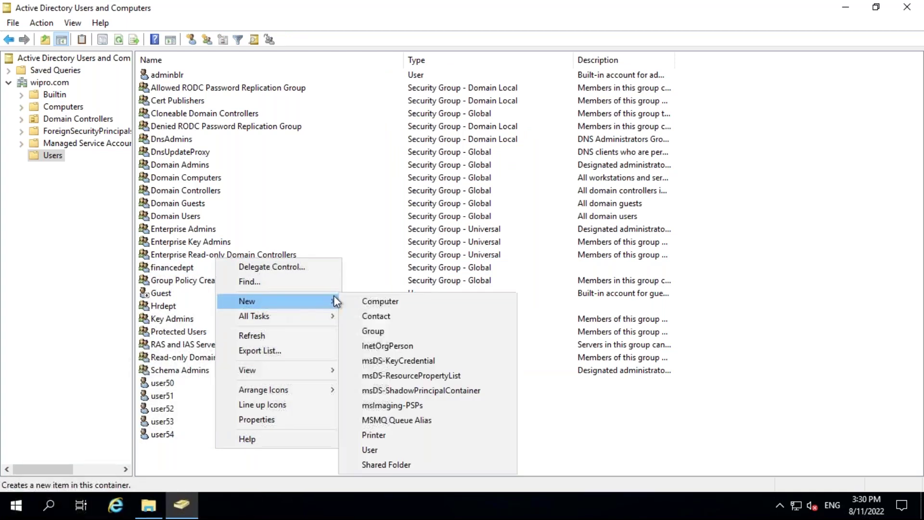
left_click(375, 331)
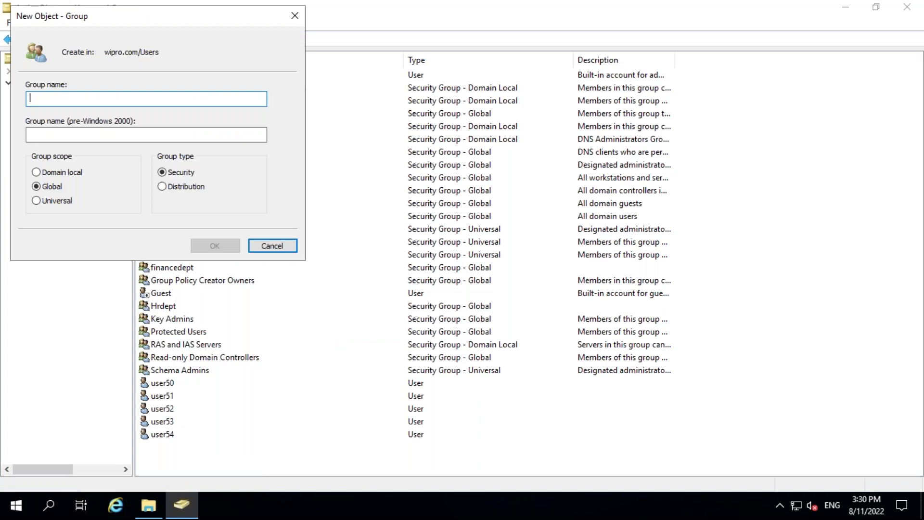
type("adminb")
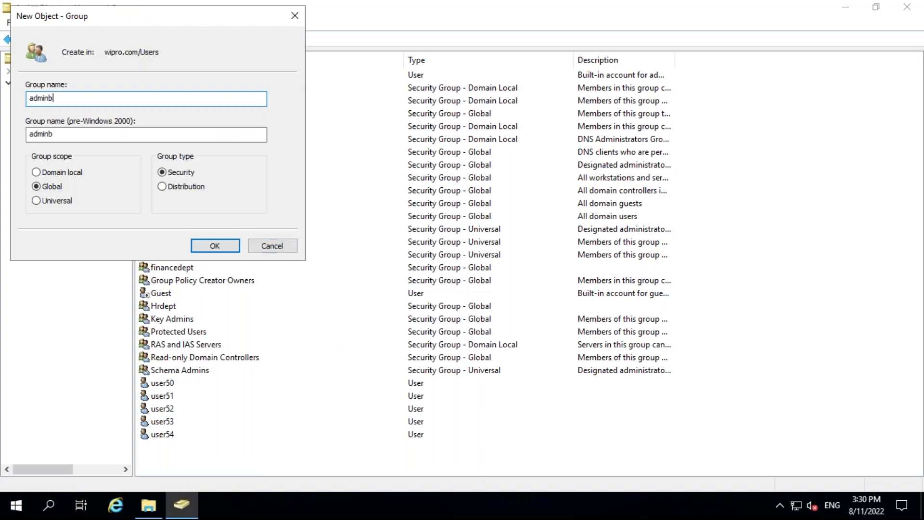
key("BackSpace")
type("dept")
left_click(224, 247)
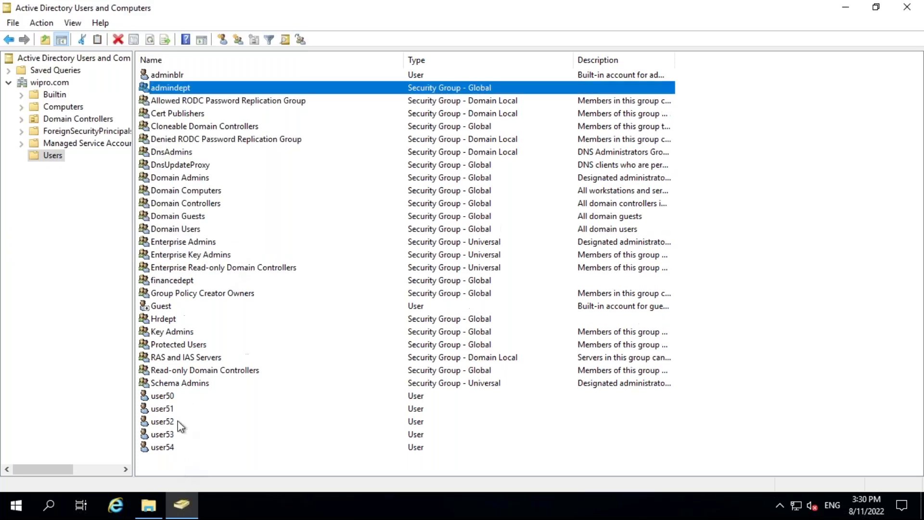
Add user50 and user51 as admindept members, apply and close.
double_click(165, 87)
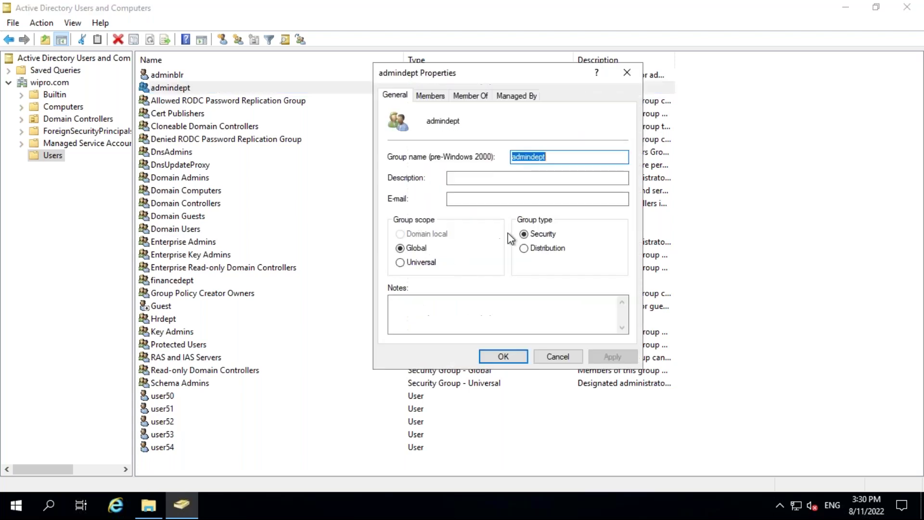
left_click(431, 96)
left_click(413, 317)
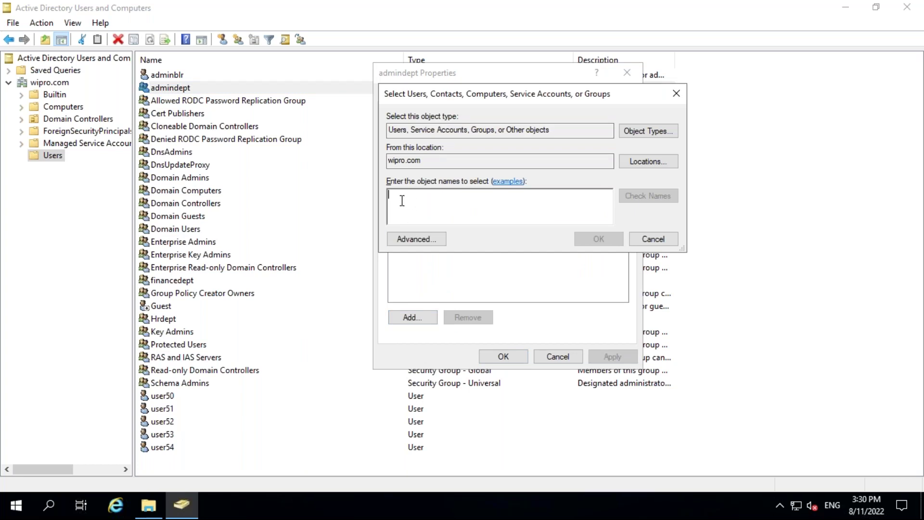
type("user50")
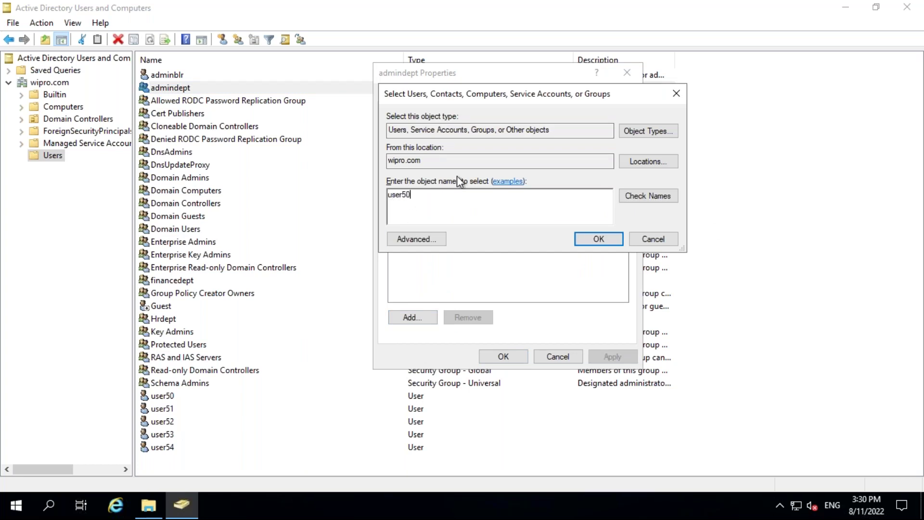
left_click(624, 197)
type("user51")
left_click(650, 197)
left_click(597, 239)
left_click(609, 357)
left_click(504, 356)
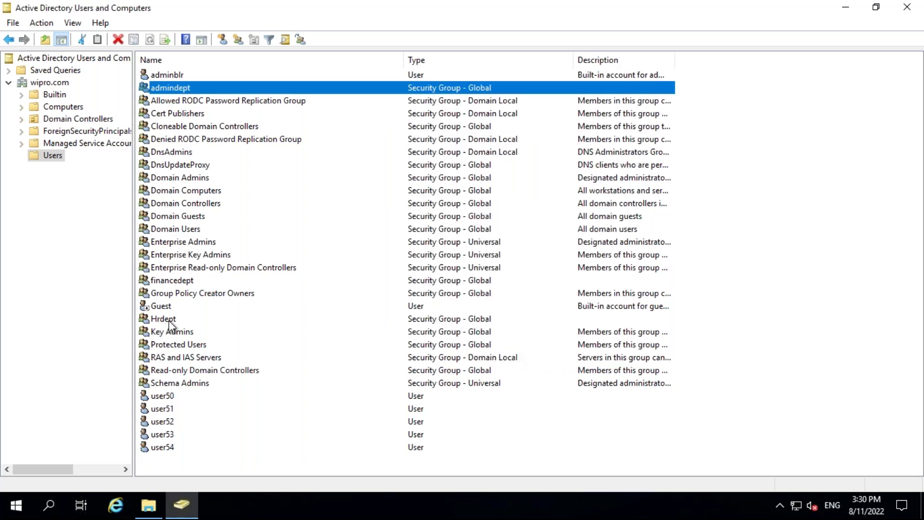
left_click(154, 320)
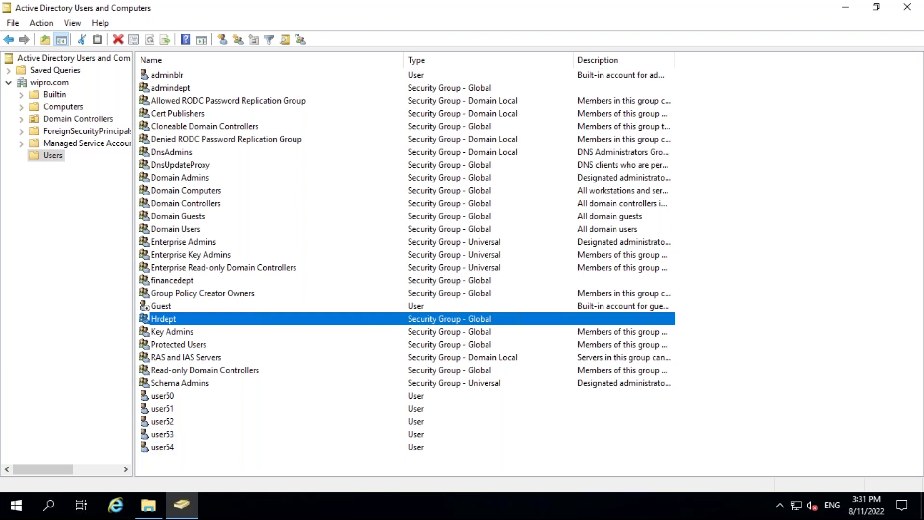
left_click(158, 398)
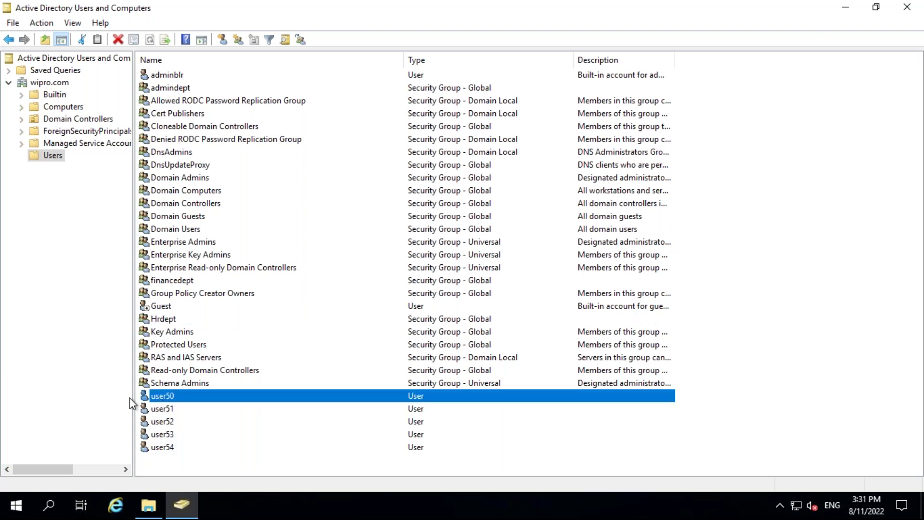
double_click(154, 397)
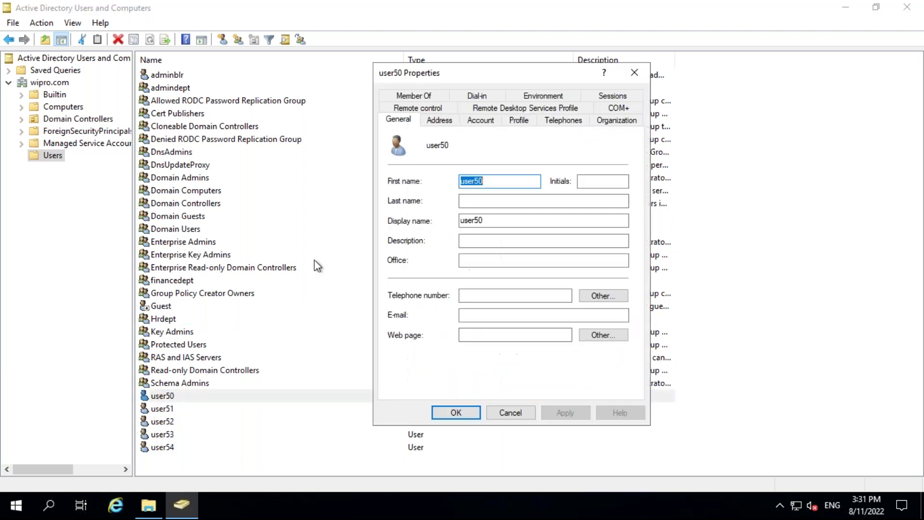
left_click(482, 242)
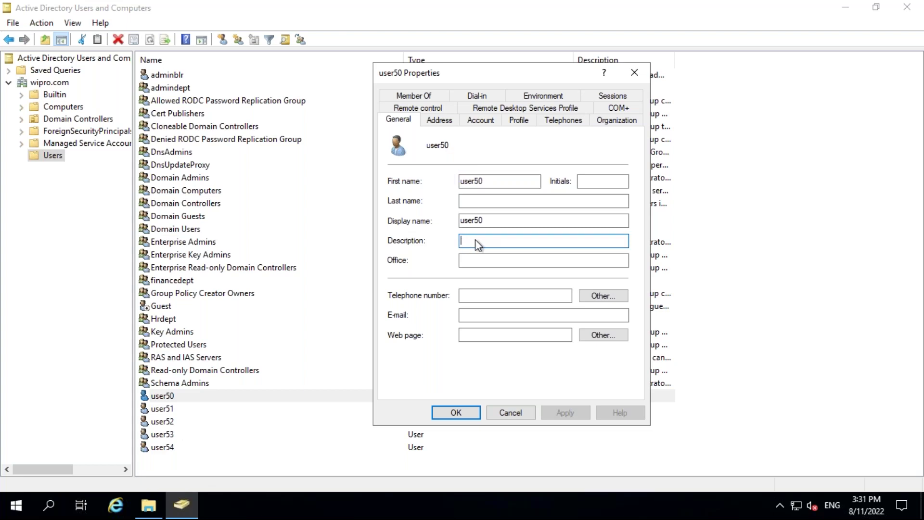
left_click(480, 120)
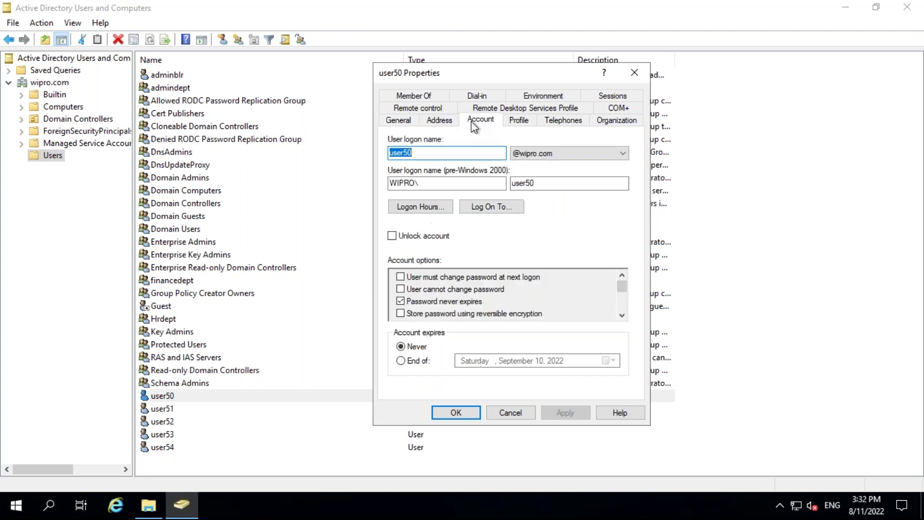
left_click(527, 120)
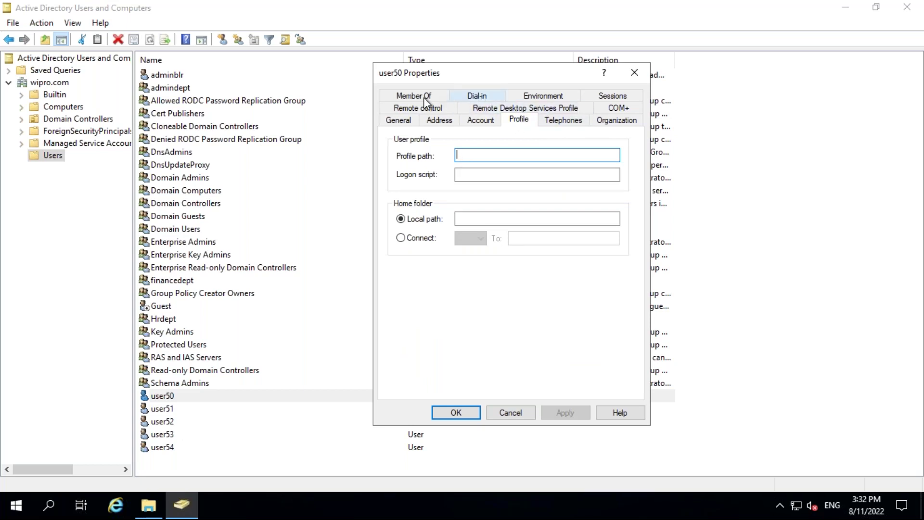
left_click(599, 122)
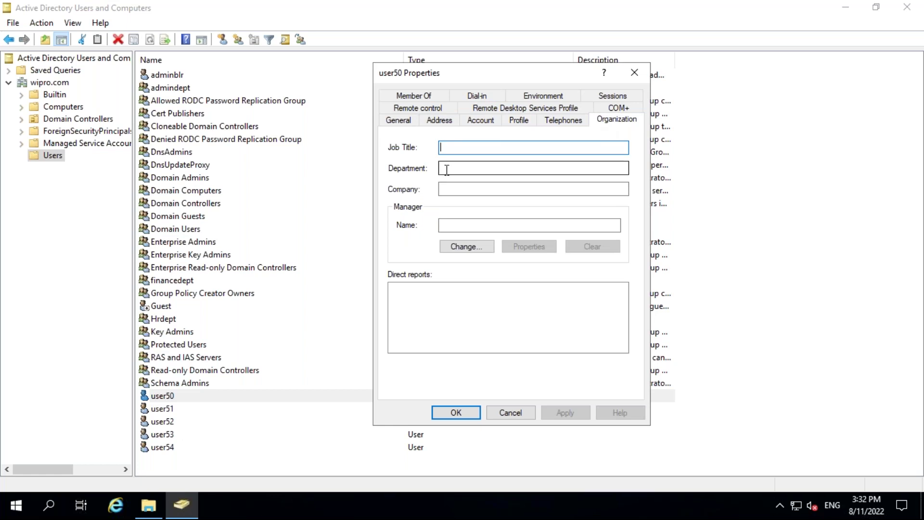
left_click(508, 415)
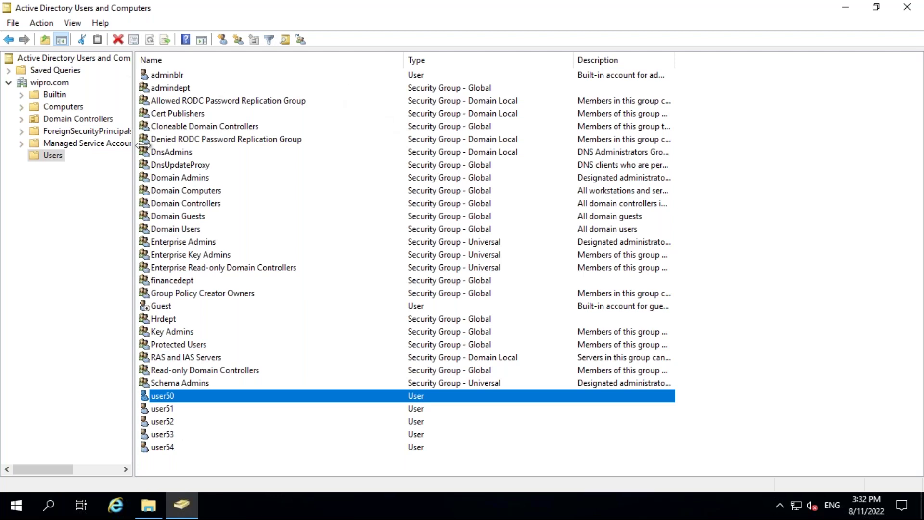
Leave the remote session, close the Select members pane and go to Azure Home.
mouse_move(483, 6)
left_click(483, 9)
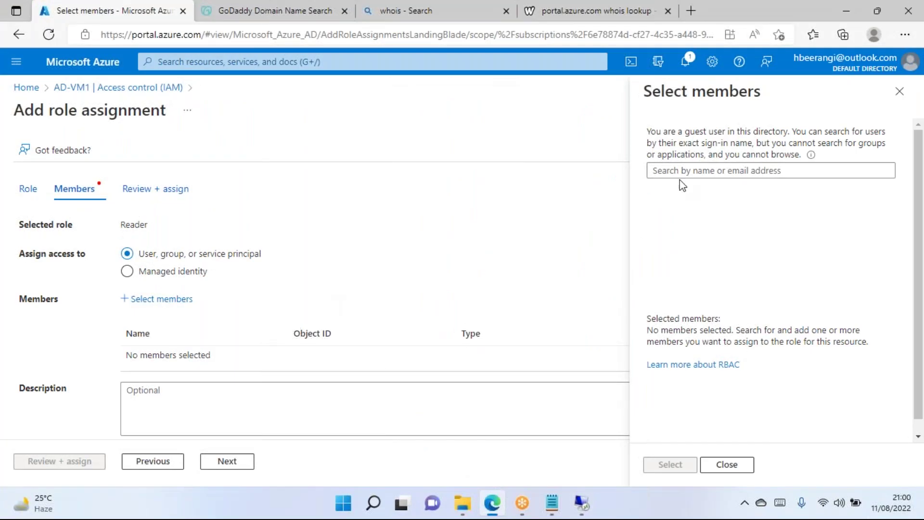
left_click(897, 96)
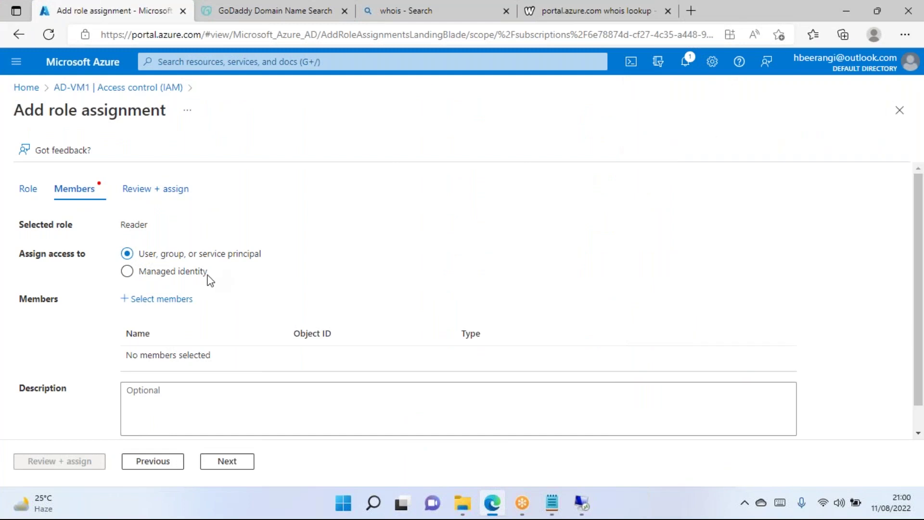
left_click(28, 89)
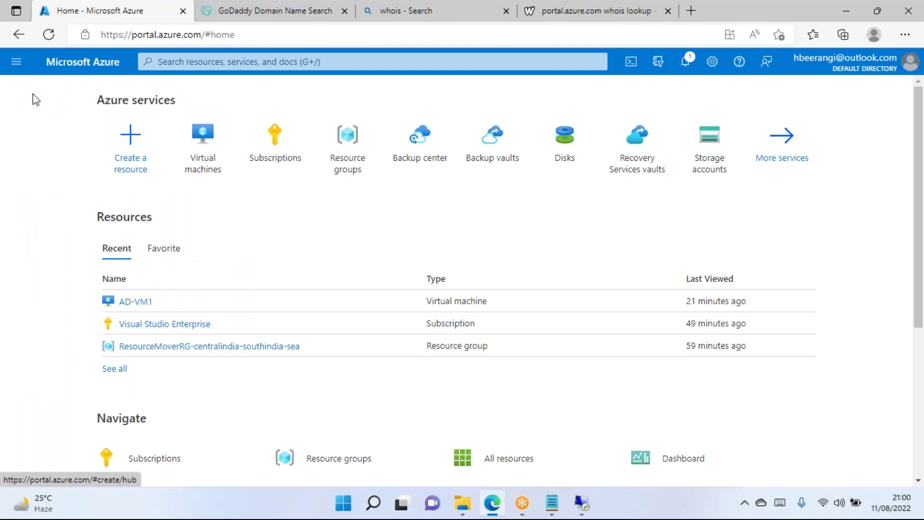
Add a new line reading 'AD Connect' below the sample users in Notepad.
left_click(552, 503)
left_click(180, 168)
key("Return")
key("Return")
type("AD Connect")
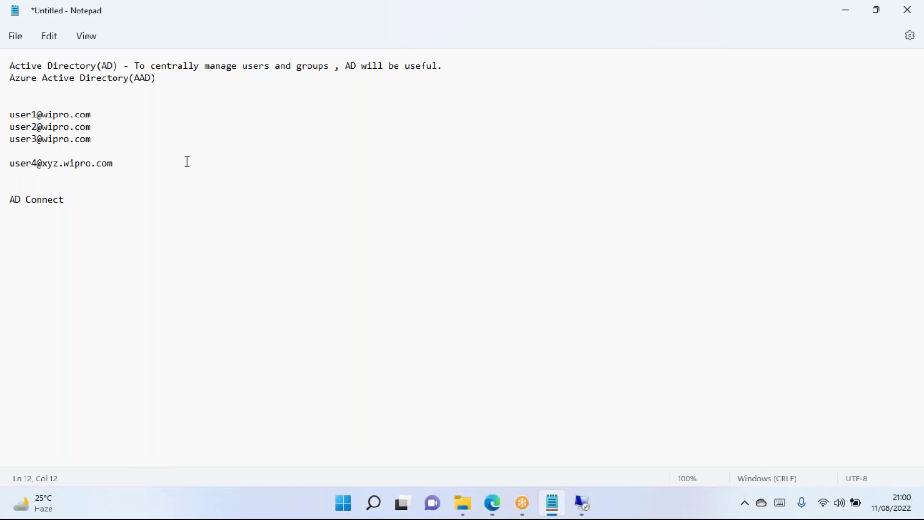
left_click_drag(82, 206, 7, 208)
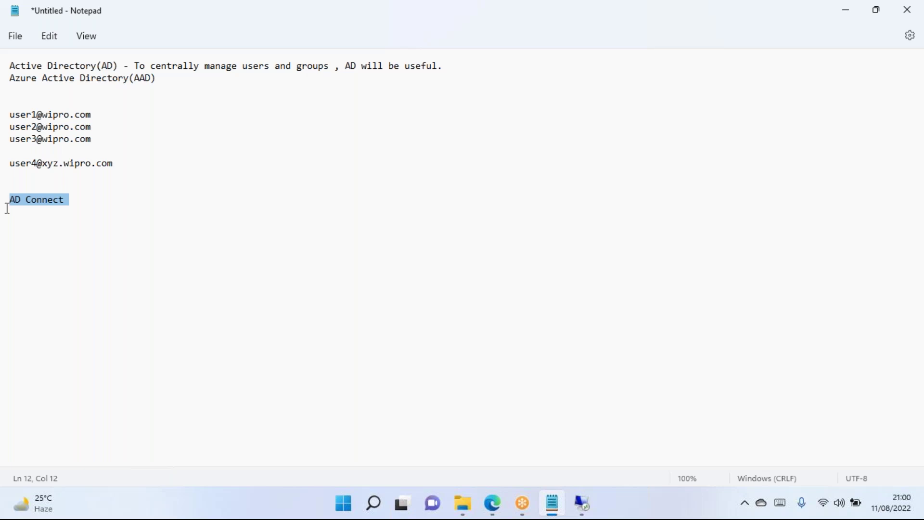
left_click(78, 197)
left_click_drag(78, 198, 9, 191)
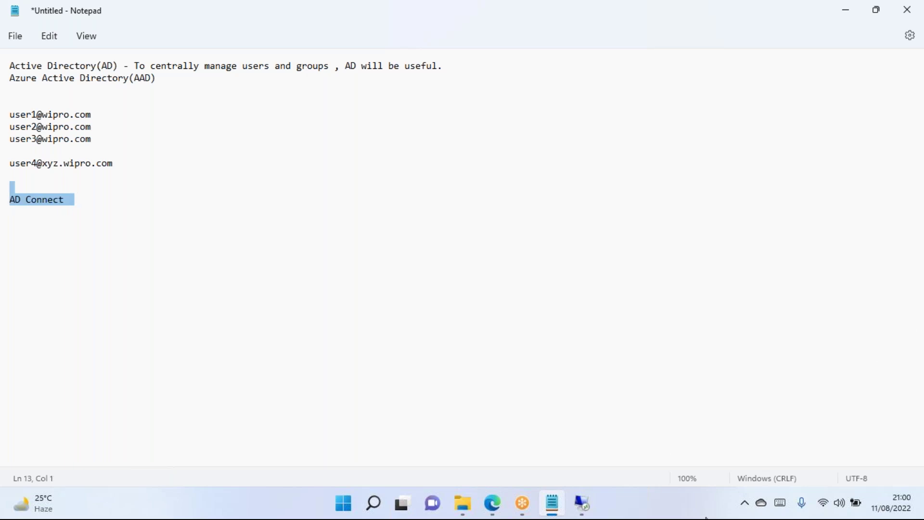